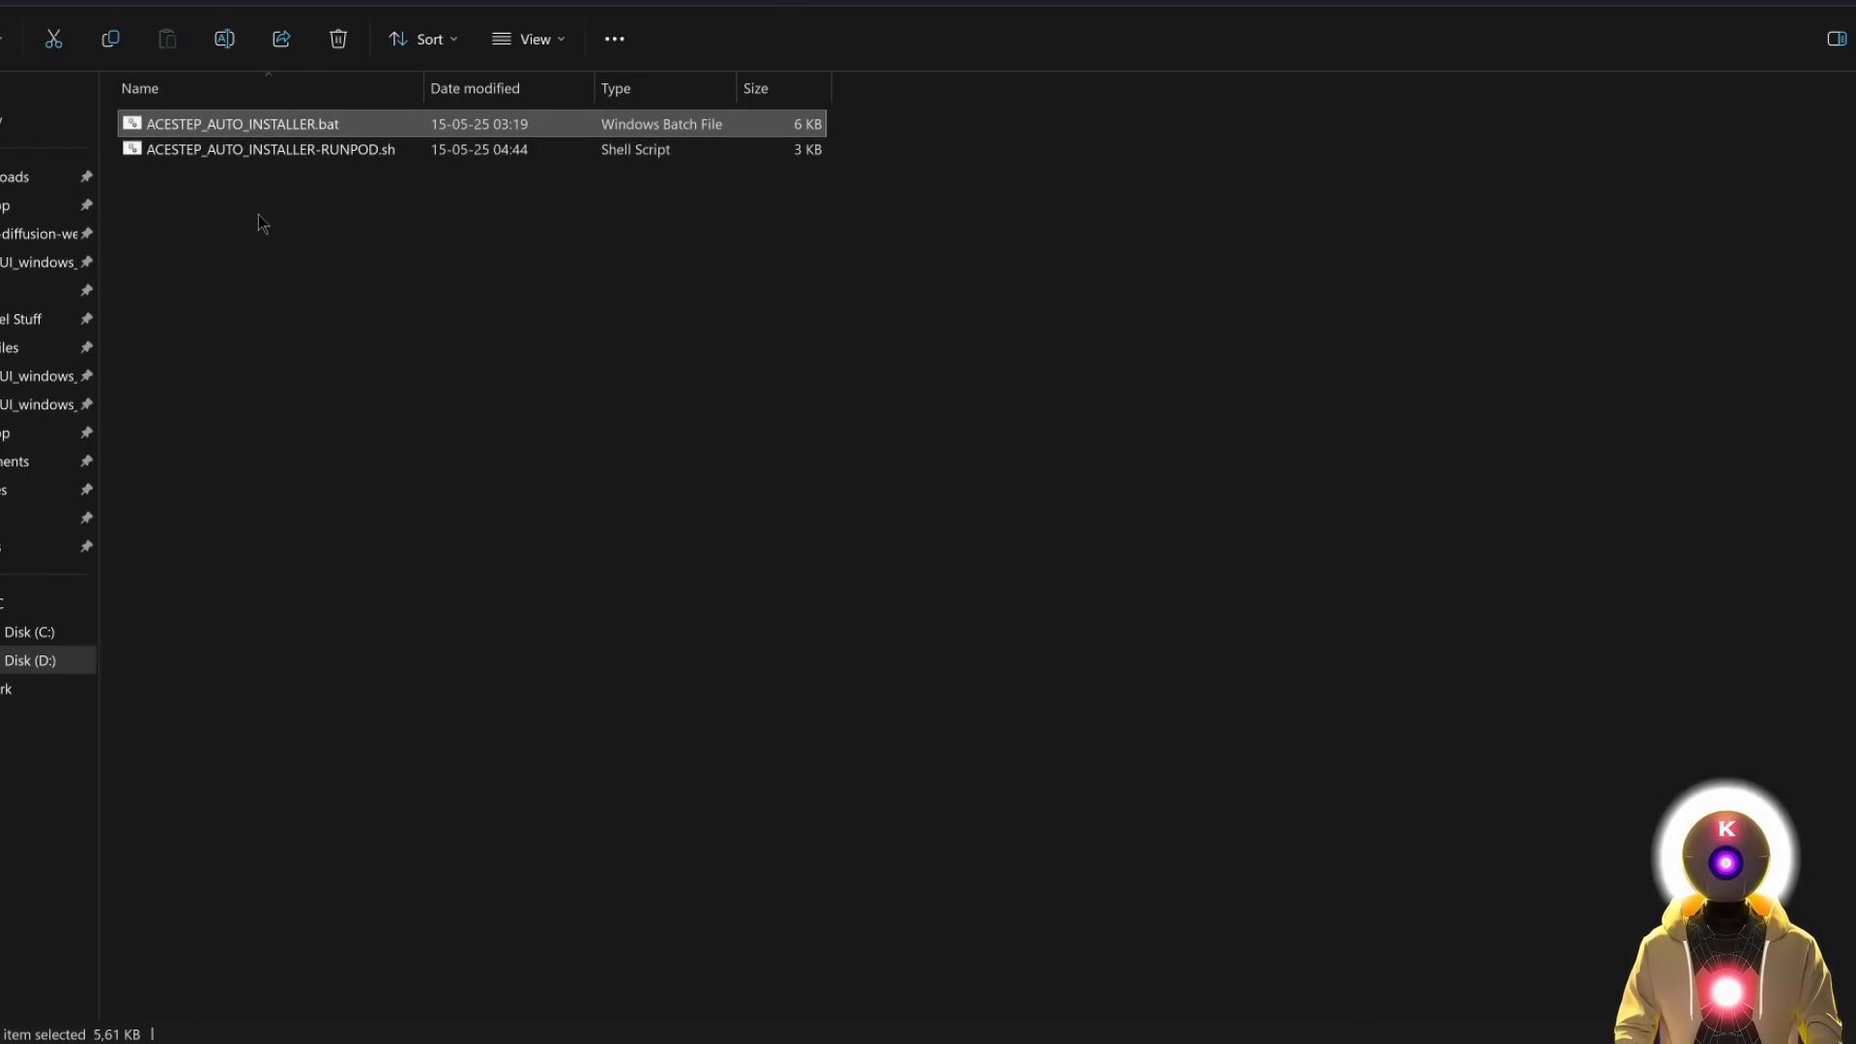
# Run ACESTEP_AUTO_INSTALLER.bat and continue past its environment and requirements check to install ACE-Step.
pyautogui.doubleClick(216, 133)
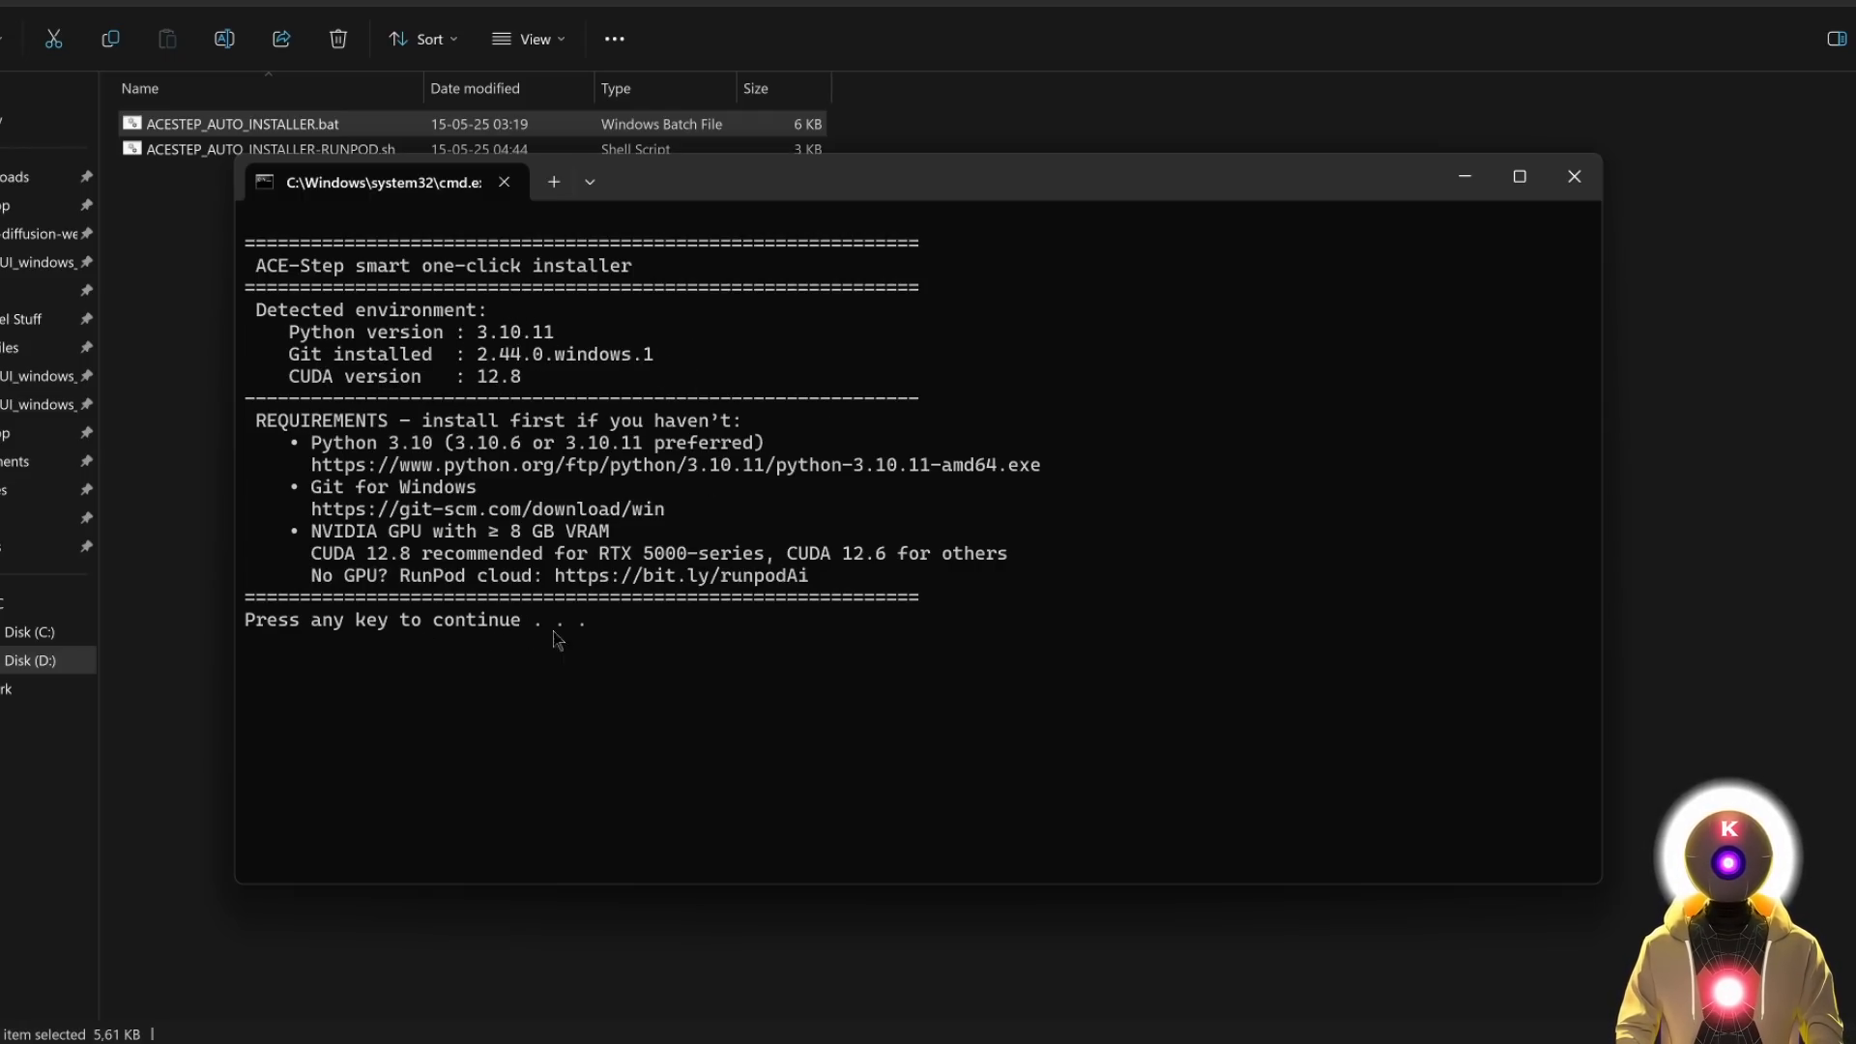
pyautogui.press('Return')
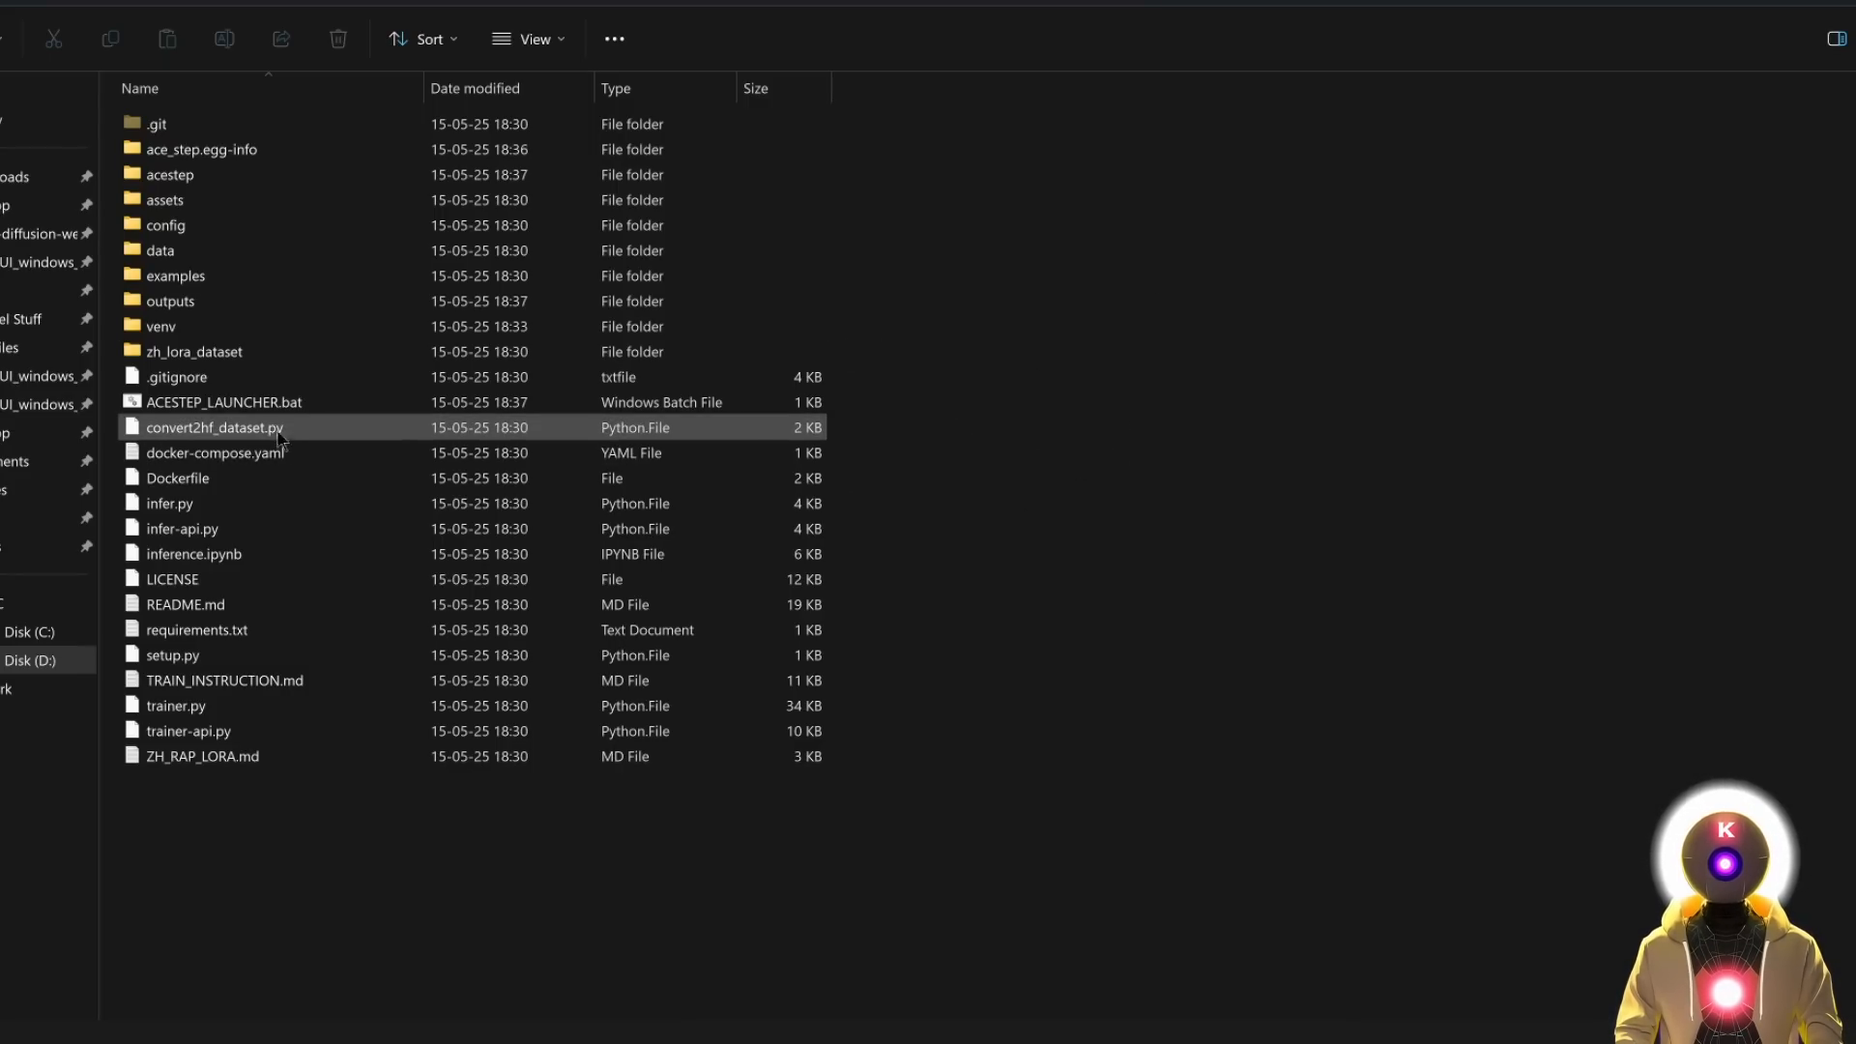
pyautogui.doubleClick(189, 409)
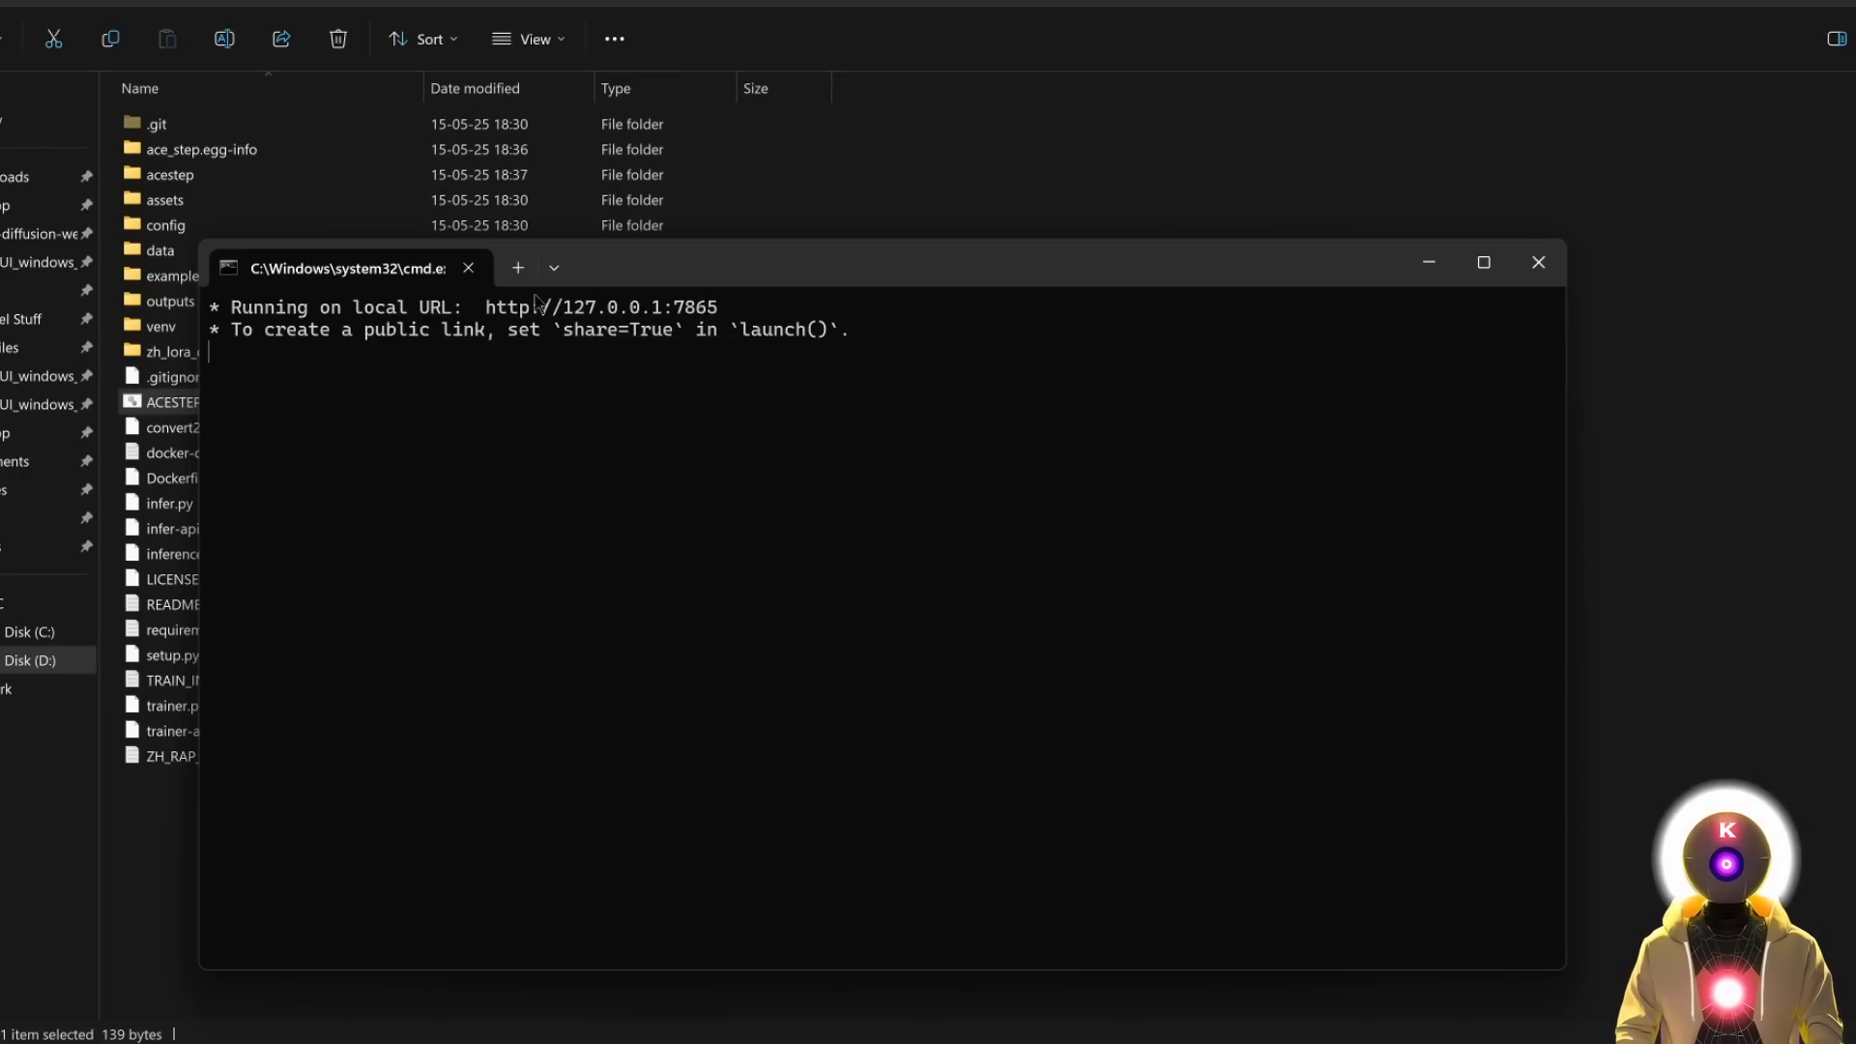
pyautogui.keyDown('ctrl'); pyautogui.click(640, 307); pyautogui.keyUp('ctrl')
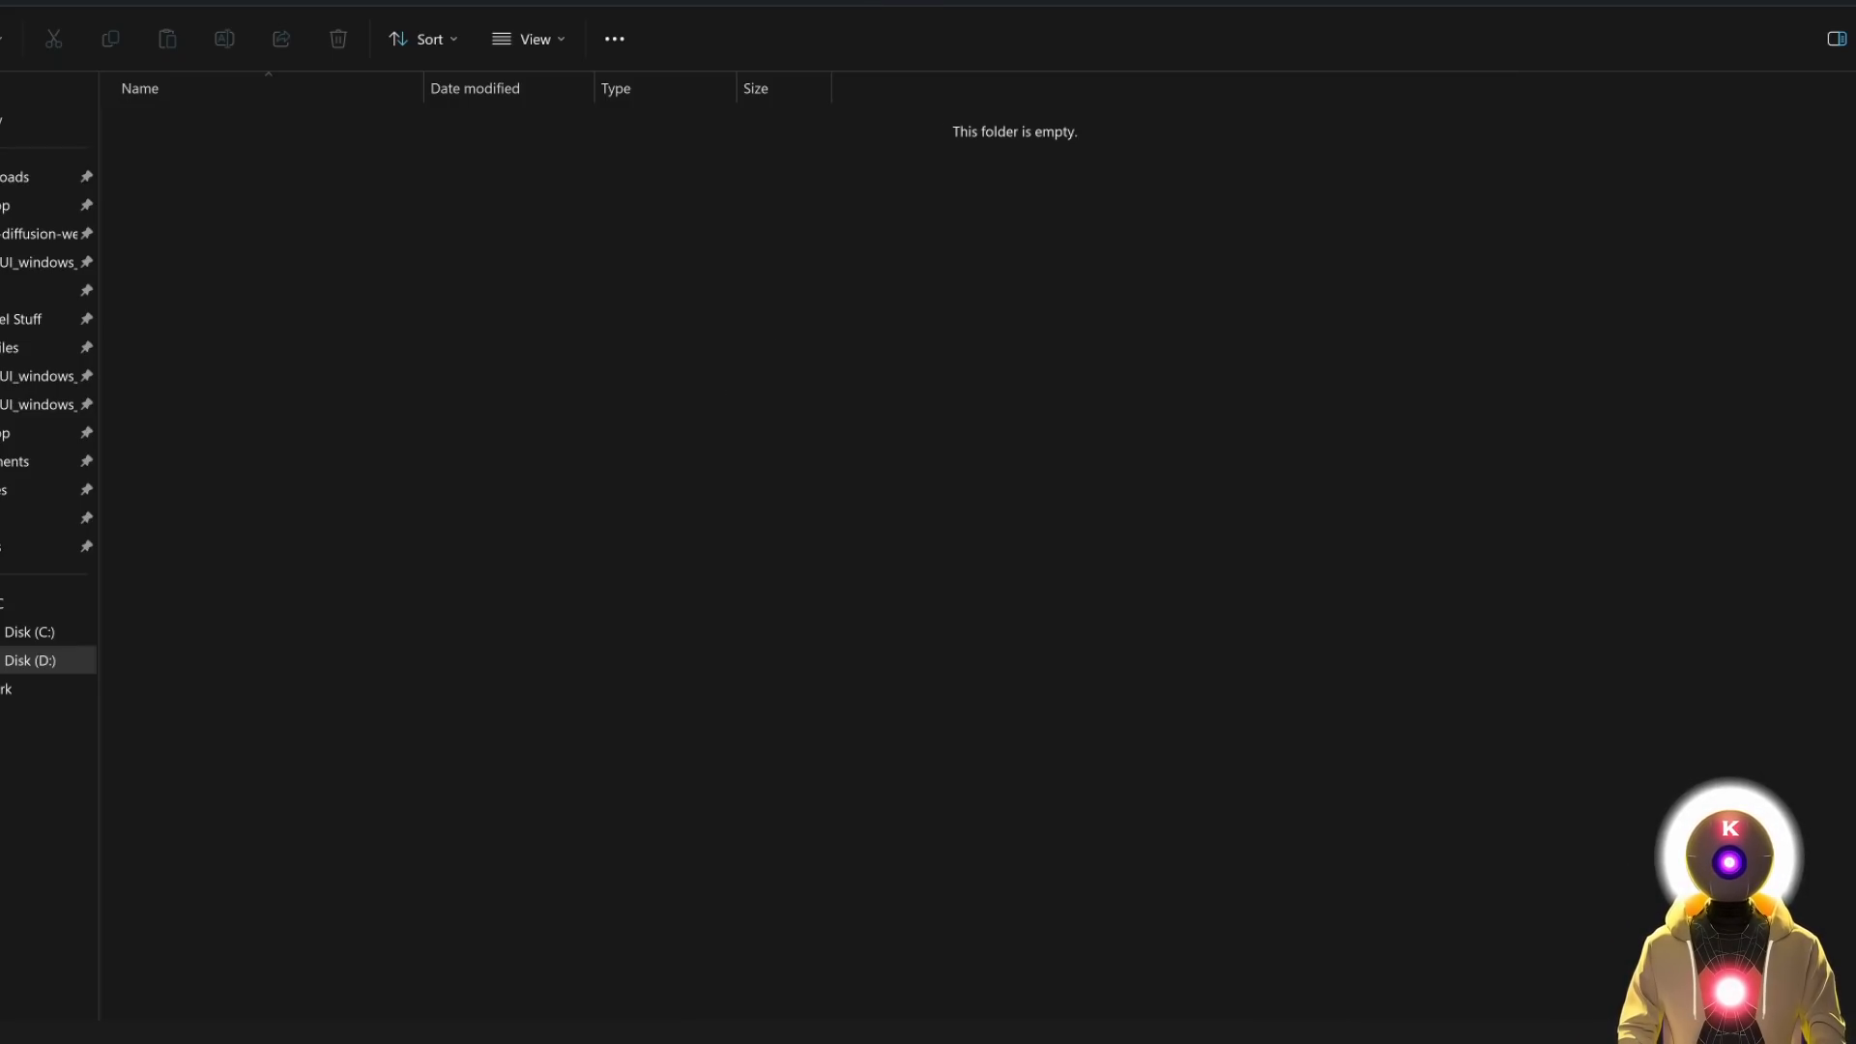
pyautogui.press('Return')
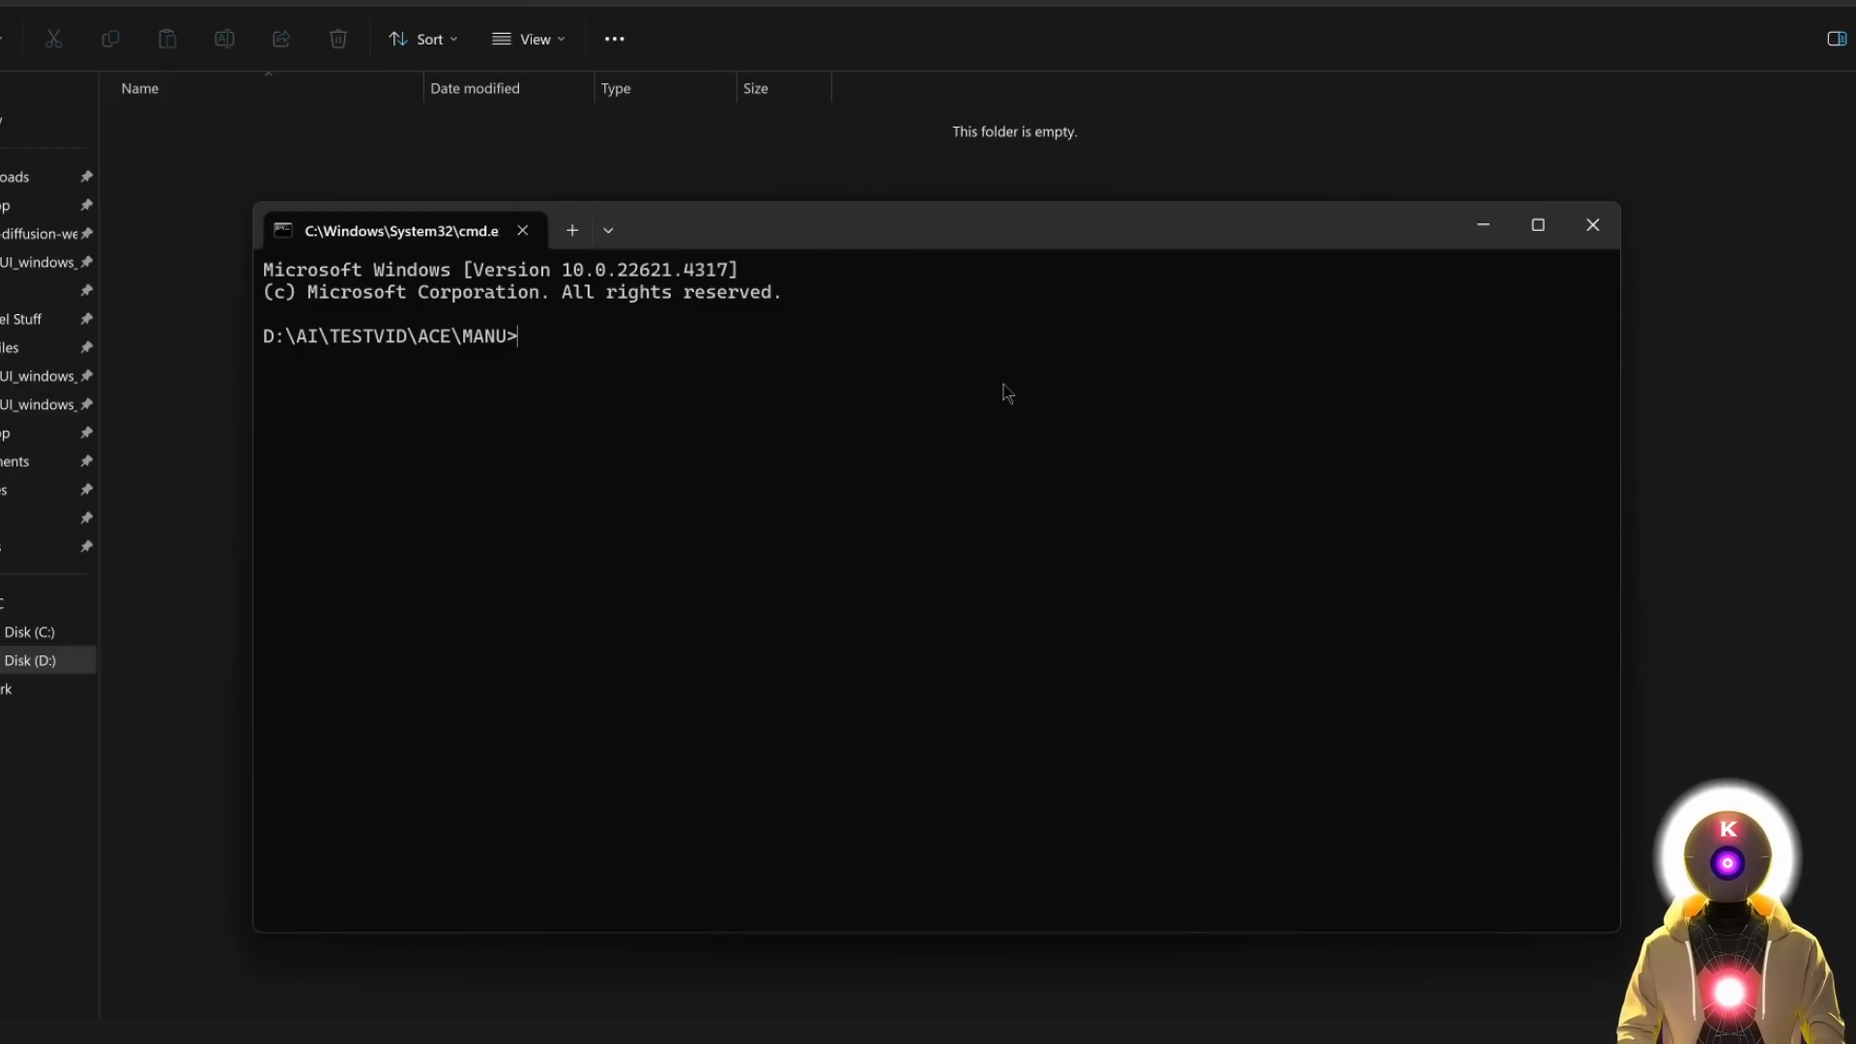
pyautogui.write('git clone https://github.com/ace-step/ACE-Step.git')
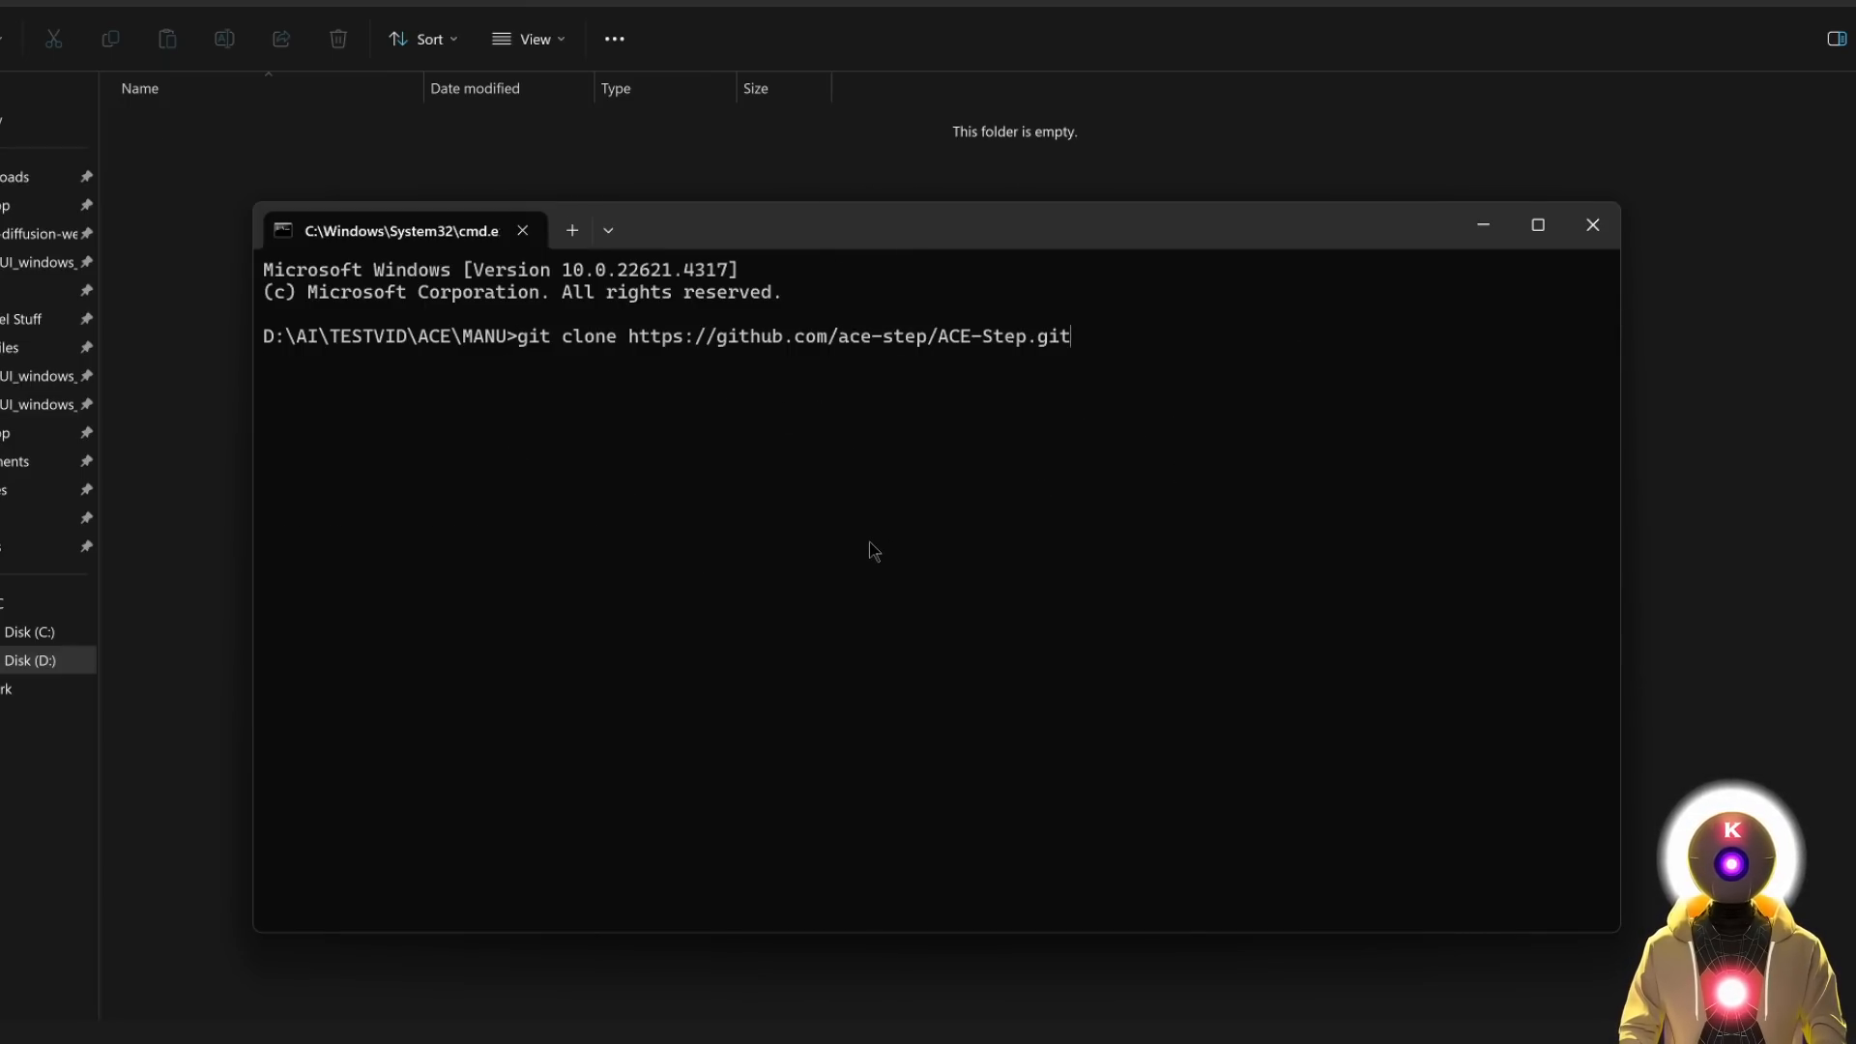
pyautogui.press('Return')
# Change into the ACE-Step folder, then create and activate a Python virtual environment named venv.
pyautogui.write('cd ACE-Step')
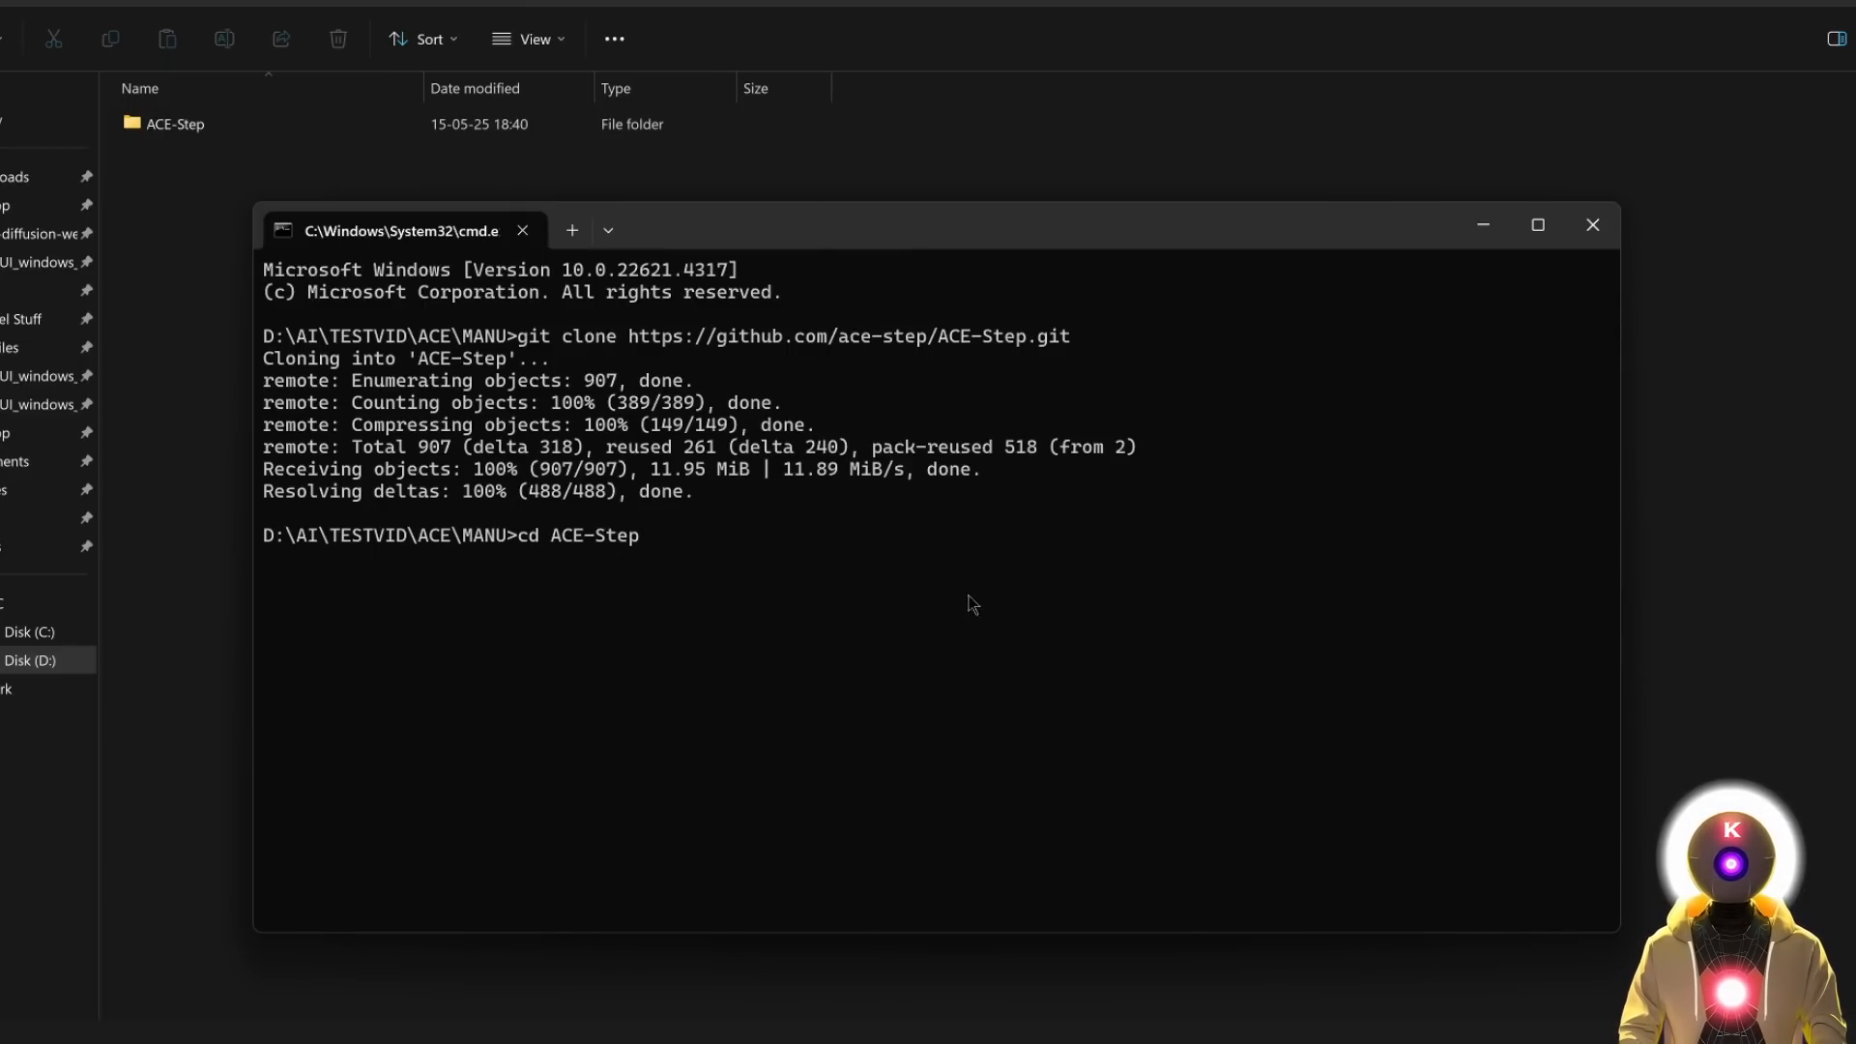
pyautogui.press('Return')
pyautogui.write('python -m venv venv')
pyautogui.press('Return')
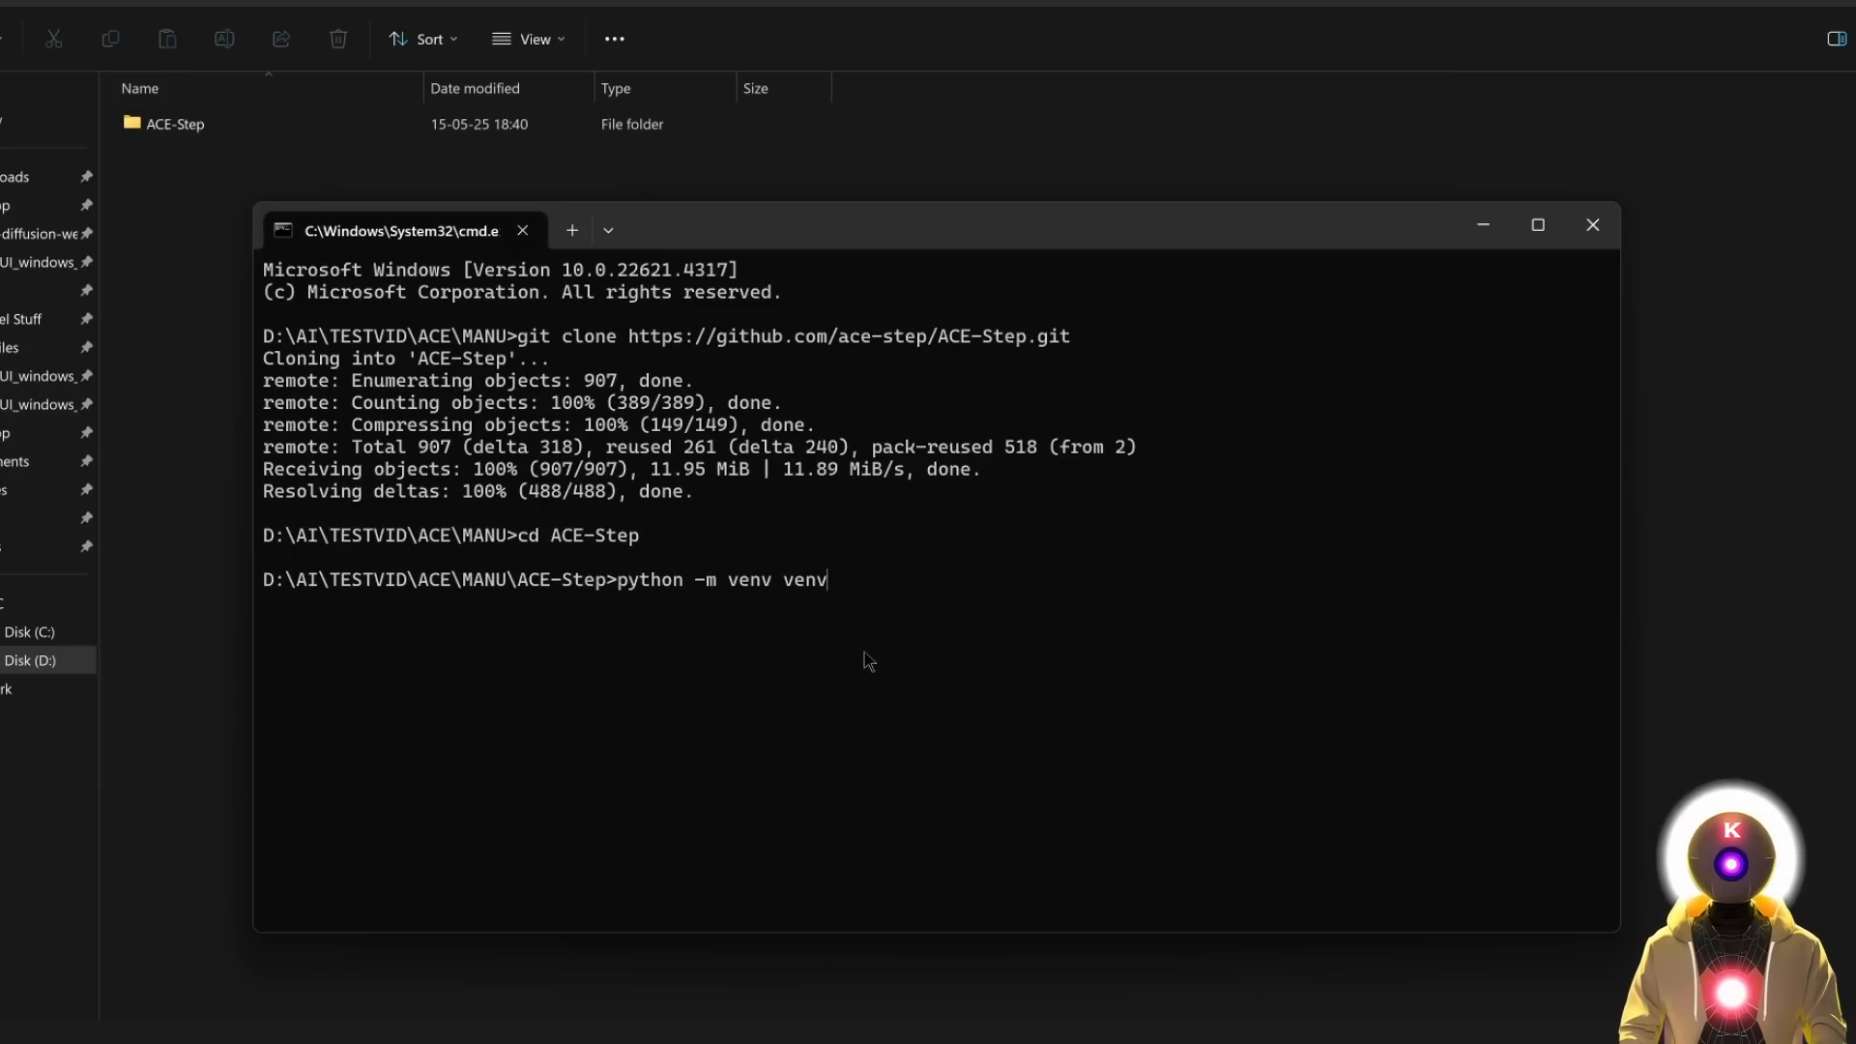
pyautogui.write('venv\\Scripts\\activate.bat')
pyautogui.press('Return')
pyautogui.write('pip install torch torchvision torchaudio --index-url https://download.pytorch.org/whl/cu126')
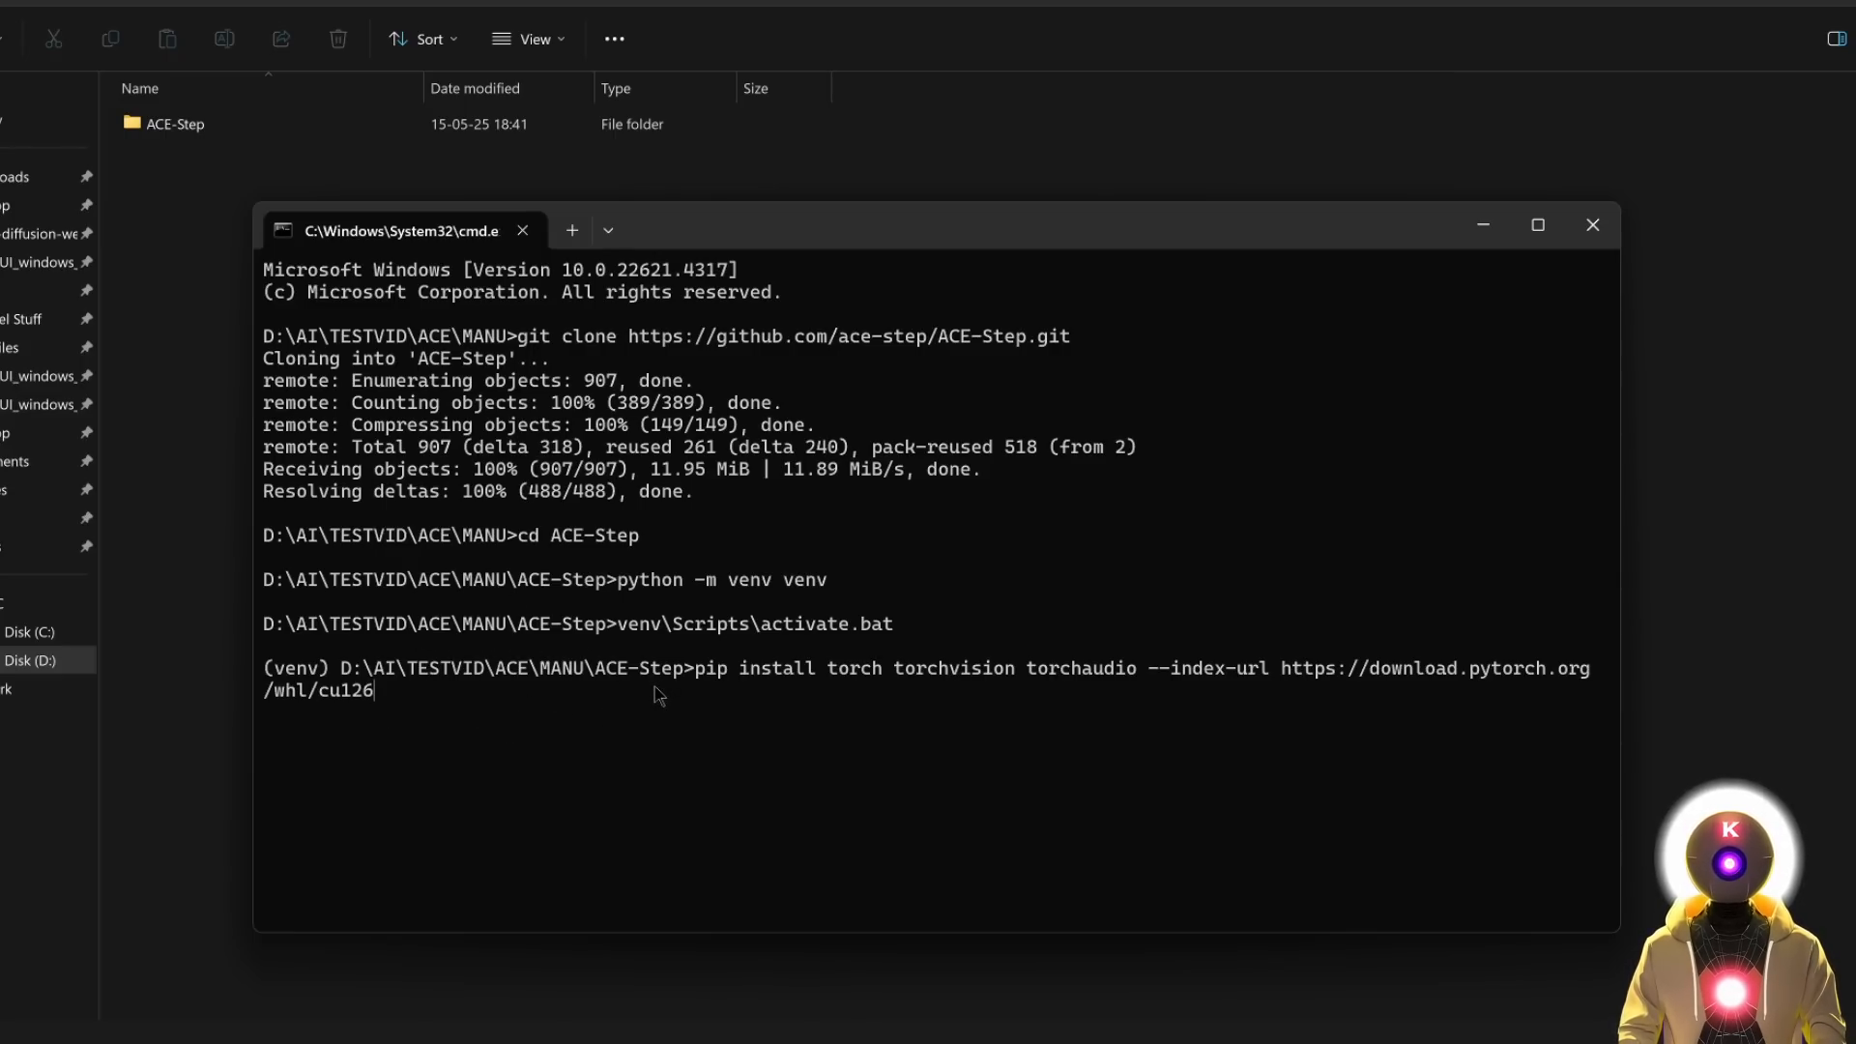
pyautogui.press('BackSpace')
pyautogui.write('8')
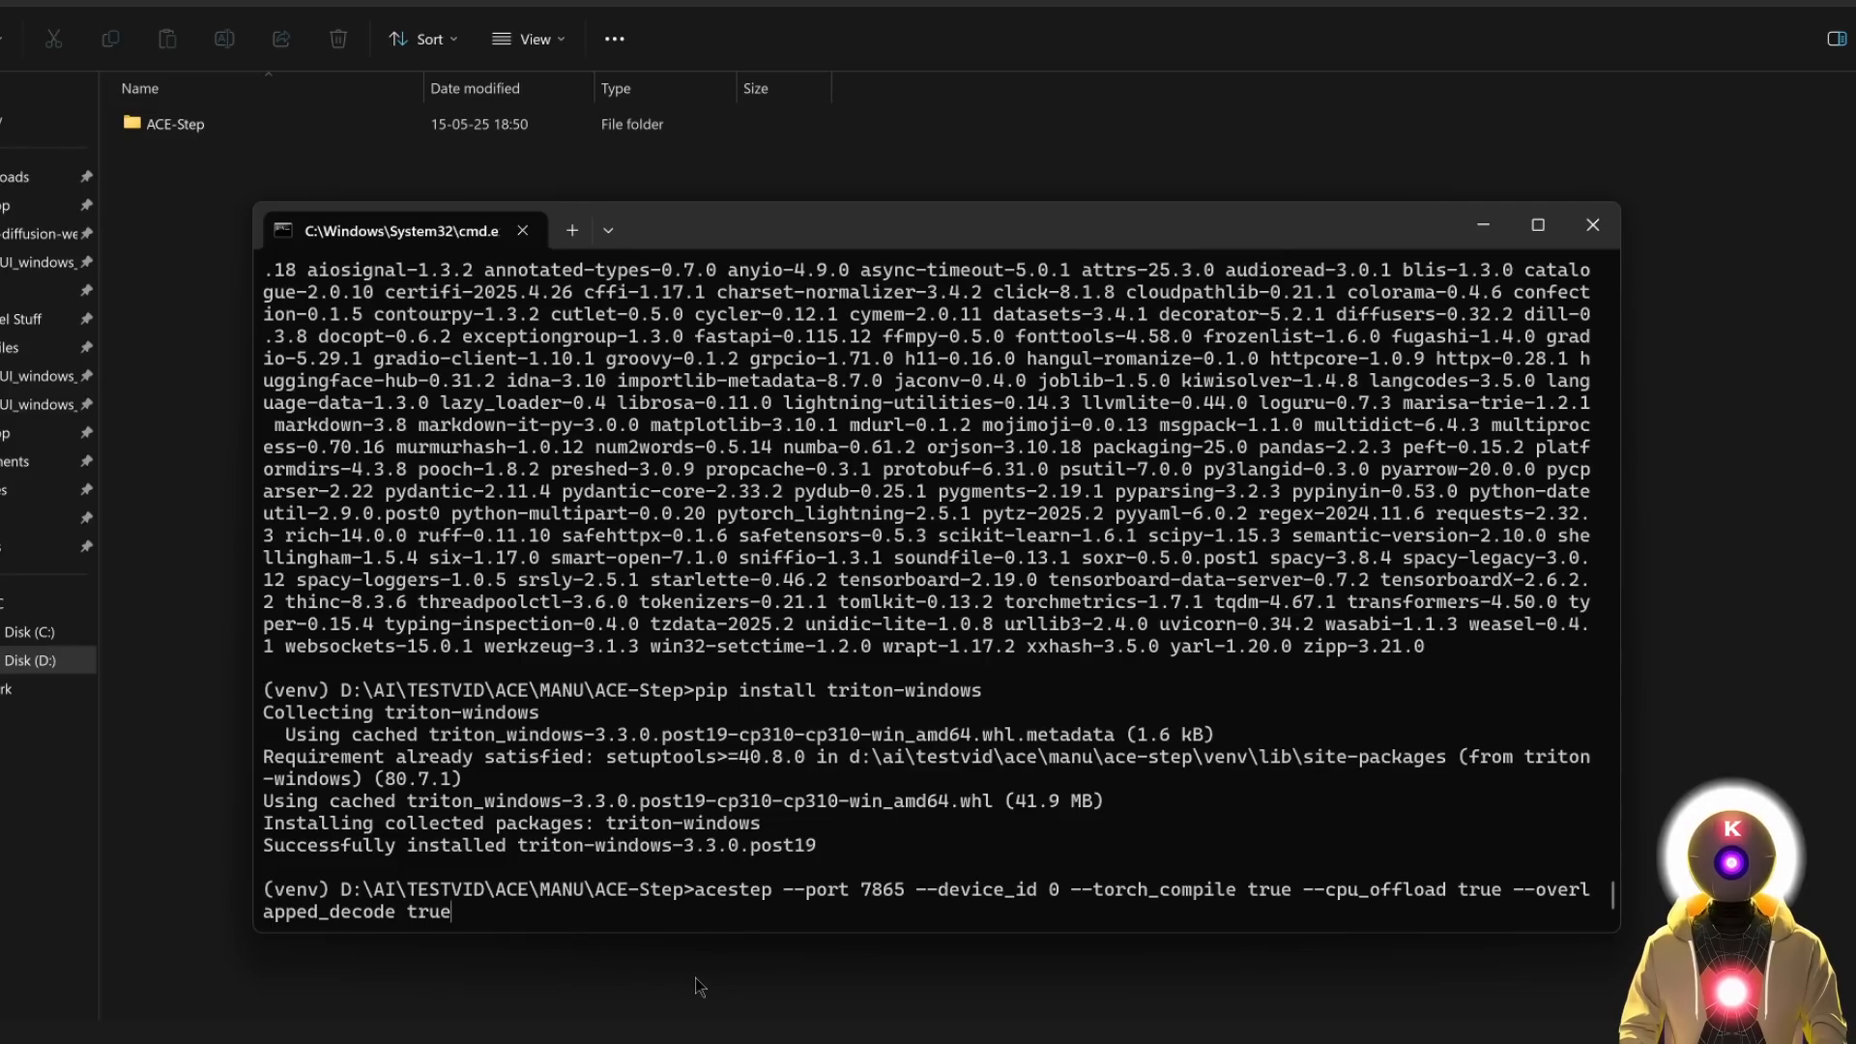
# Launch acestep on port 7865, device 0, with torch_compile, cpu_offload and overlapped_decode set to true, and open its local URL.
pyautogui.press('Return')
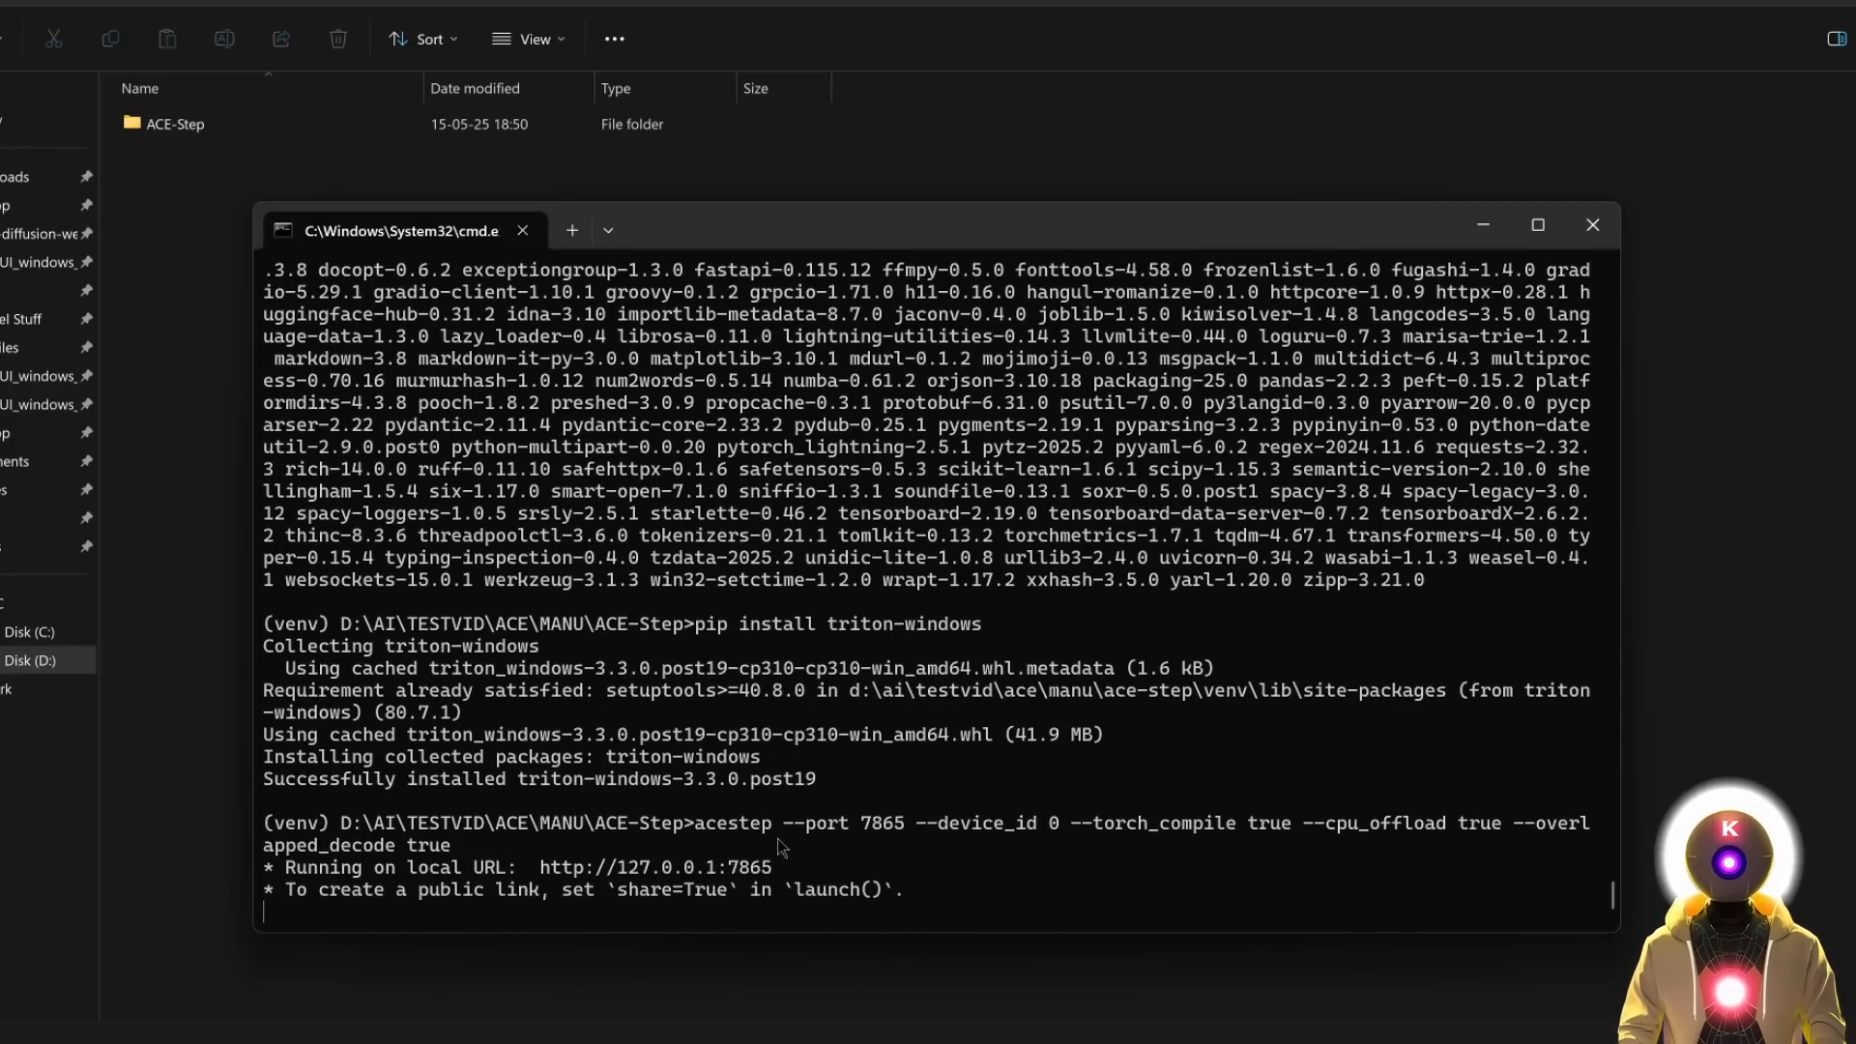
pyautogui.keyDown('ctrl'); pyautogui.click(734, 870); pyautogui.keyUp('ctrl')
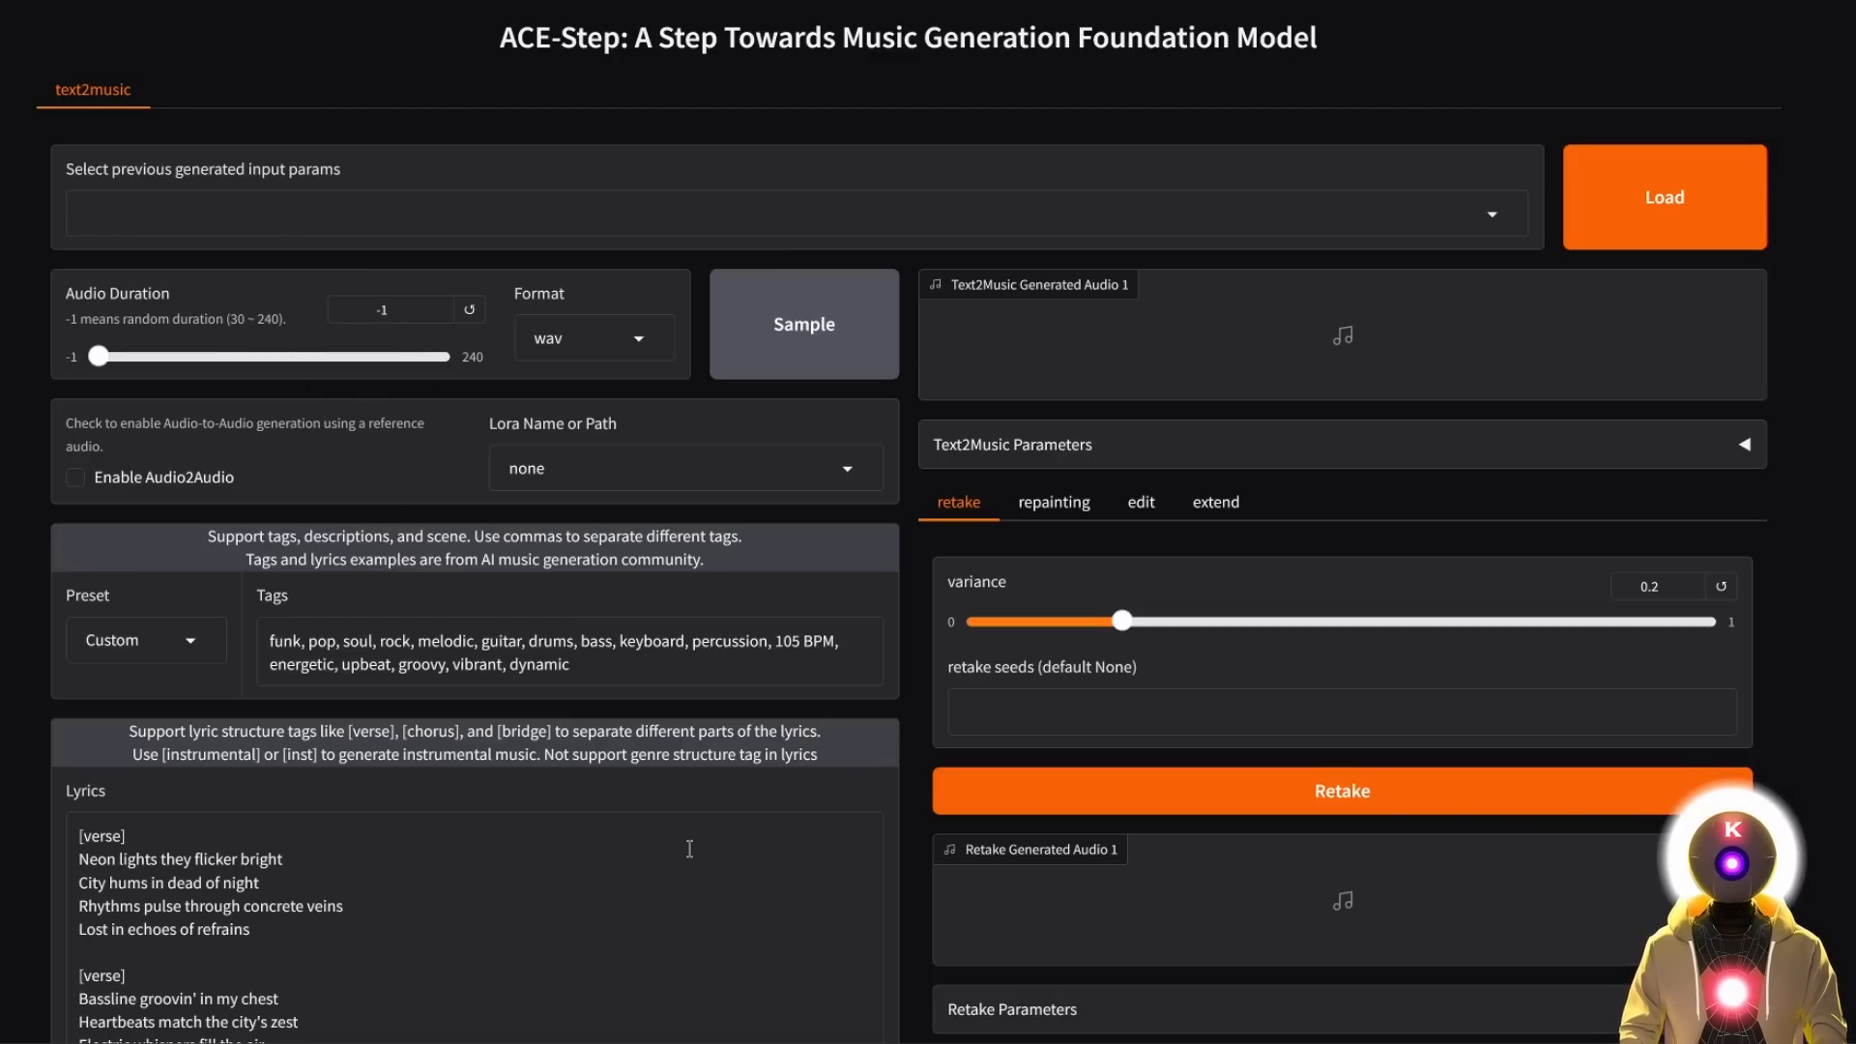
# Set the audio duration to 120 seconds.
pyautogui.tripleClick(399, 315)
pyautogui.write('120')
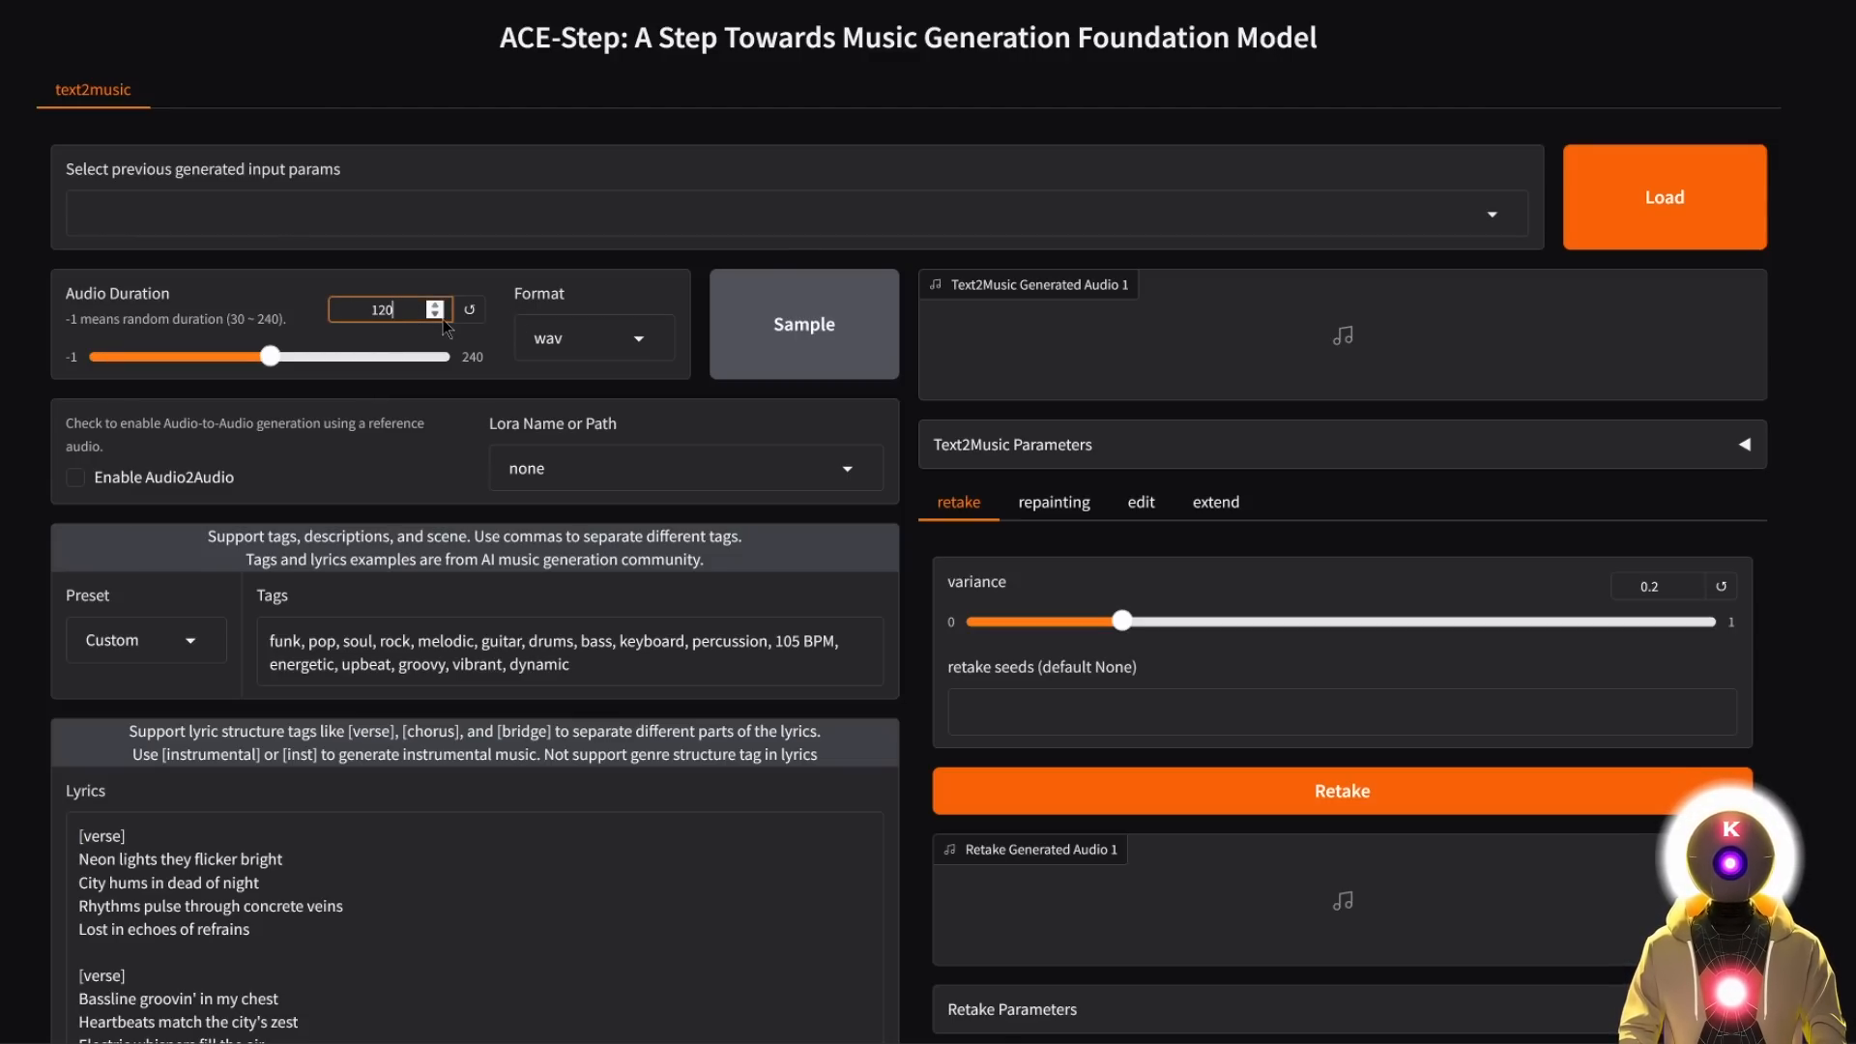
pyautogui.click(496, 284)
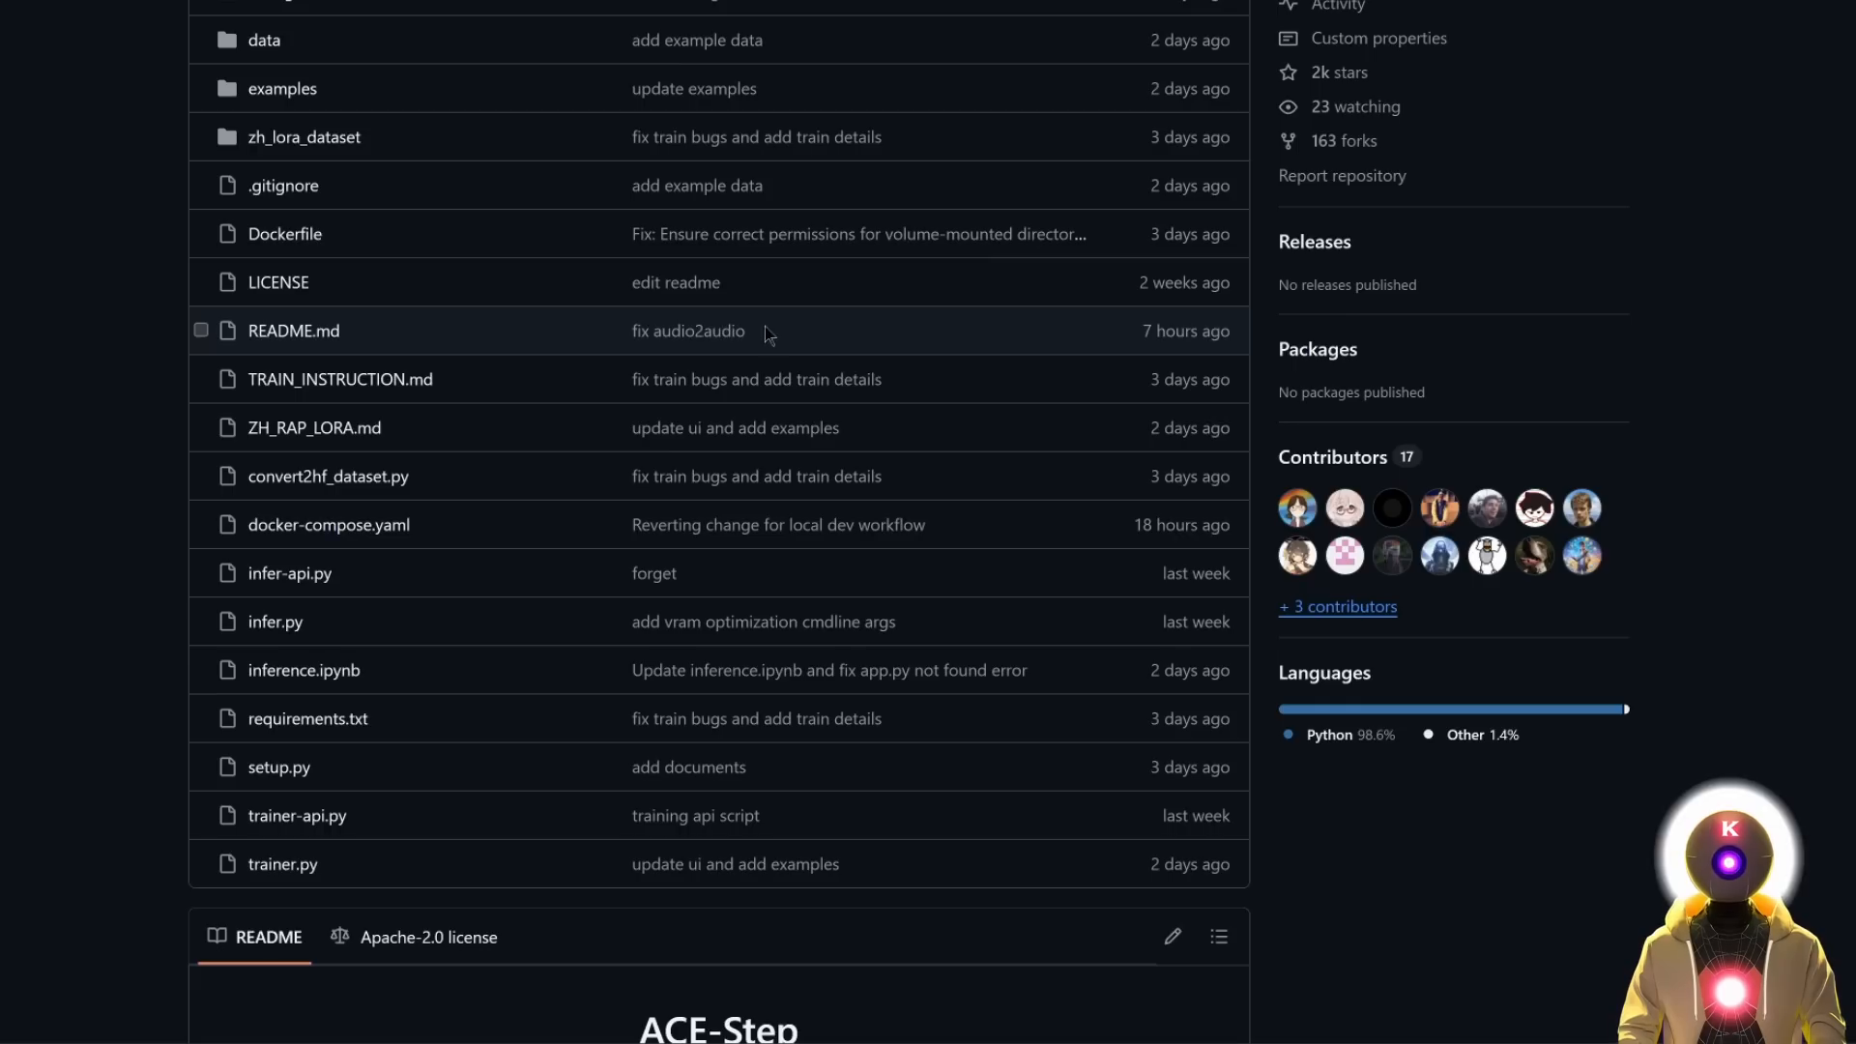
# Check the README's latest audio2audio commit note on GitHub and the LoRA choices offered in ACE-Step.
pyautogui.moveTo(768, 334); pyautogui.dragTo(654, 334)
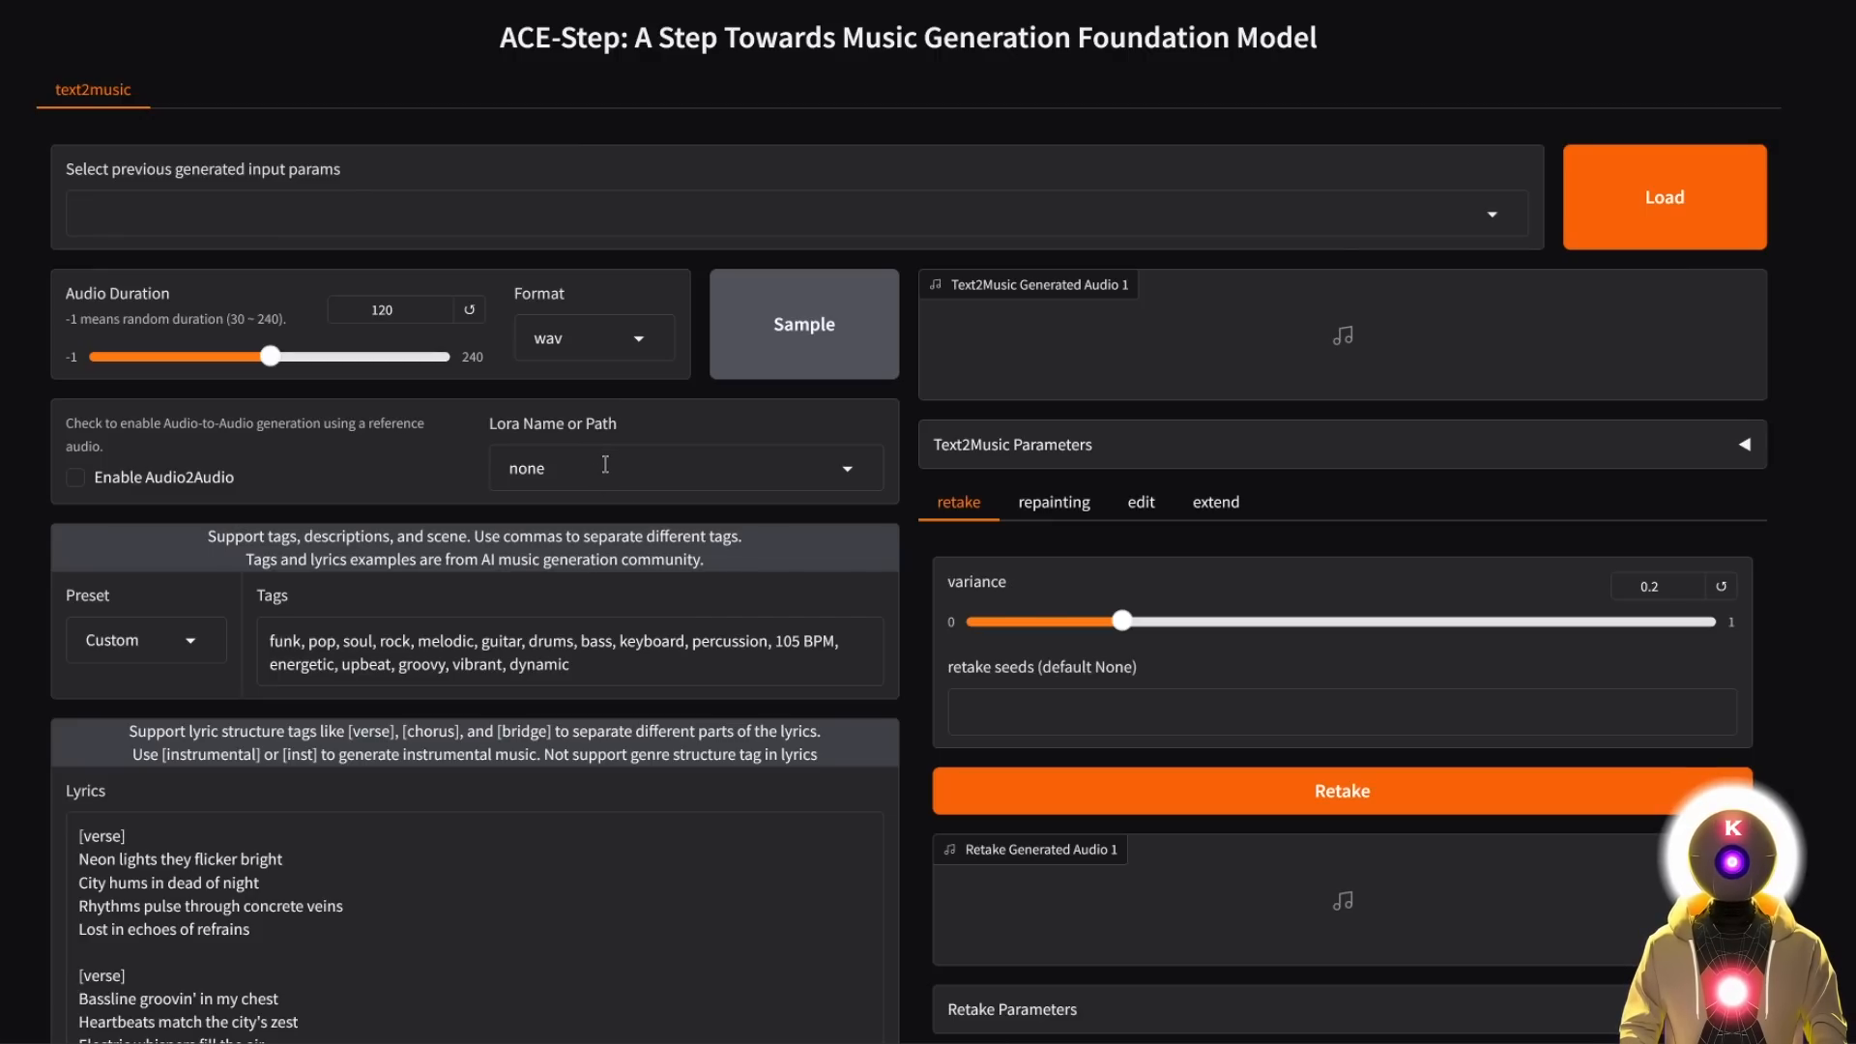
pyautogui.click(605, 465)
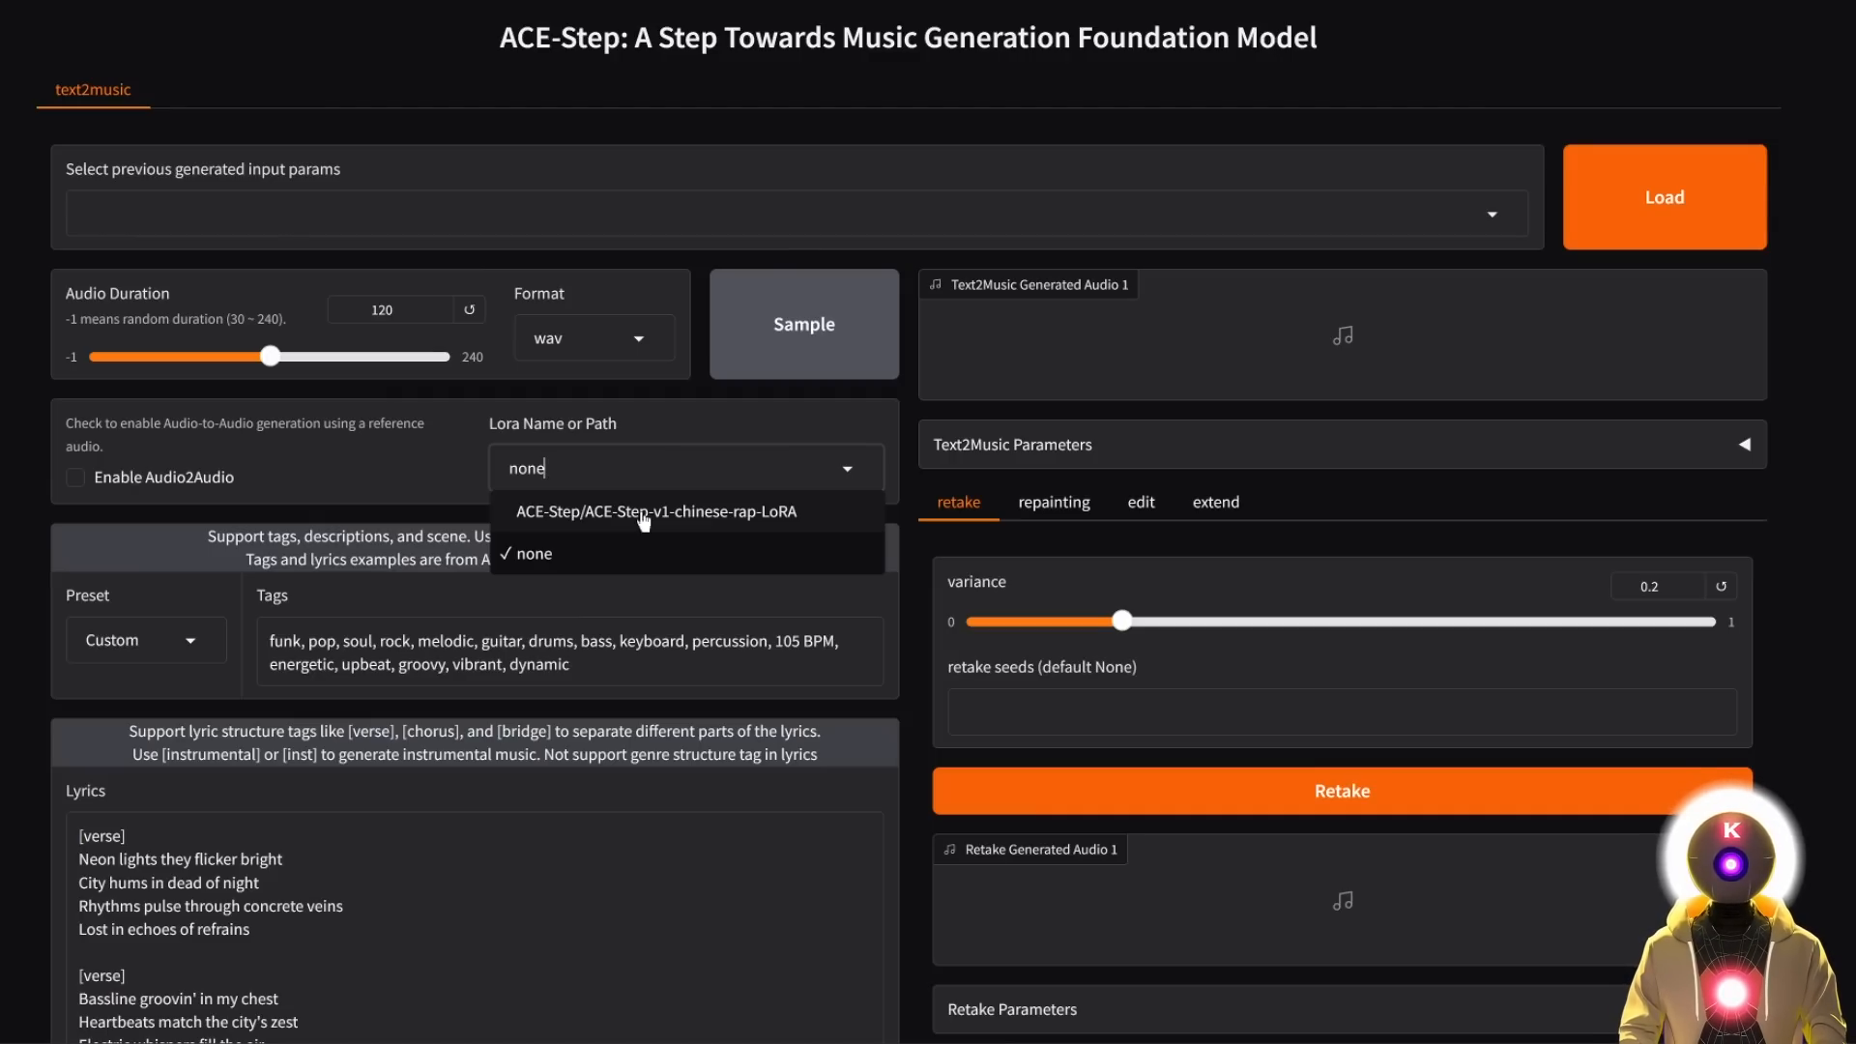
pyautogui.scroll(-2, 643, 522)
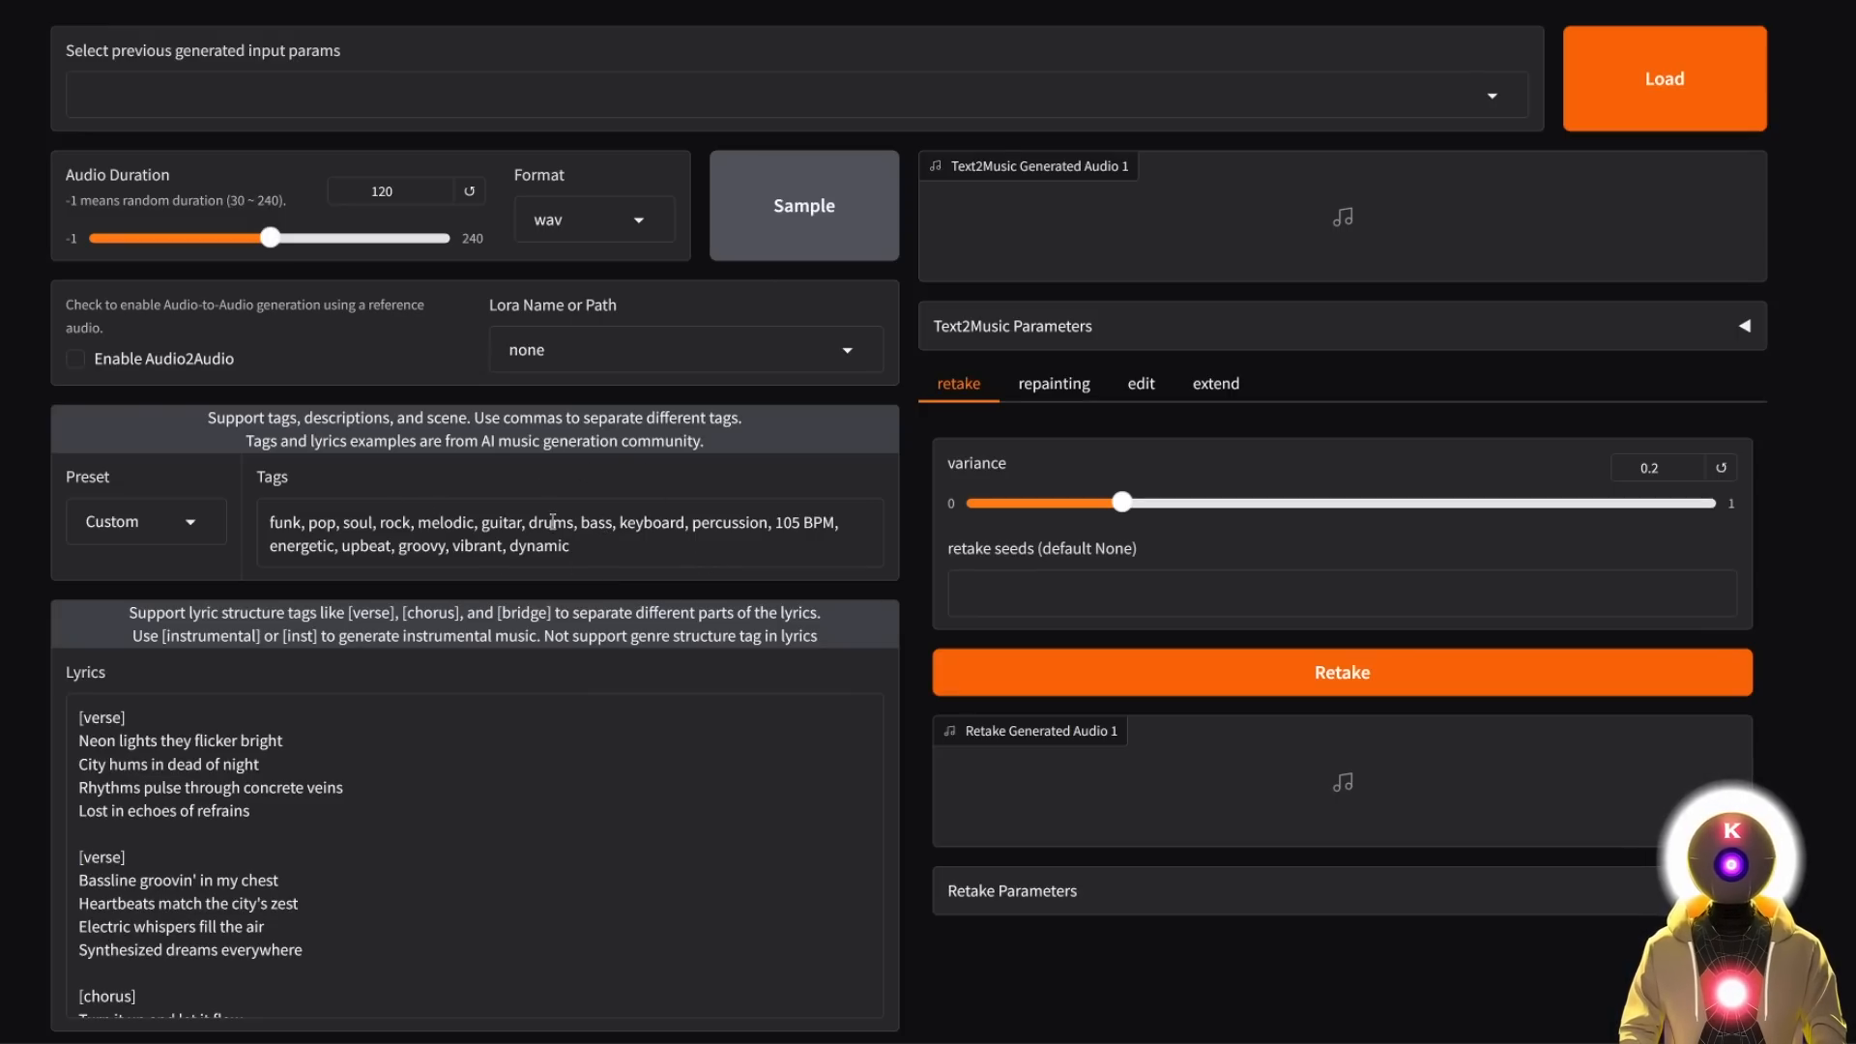
# Choose the Rock preset to fill in the music tags.
pyautogui.click(191, 526)
pyautogui.scroll(2, 153, 290)
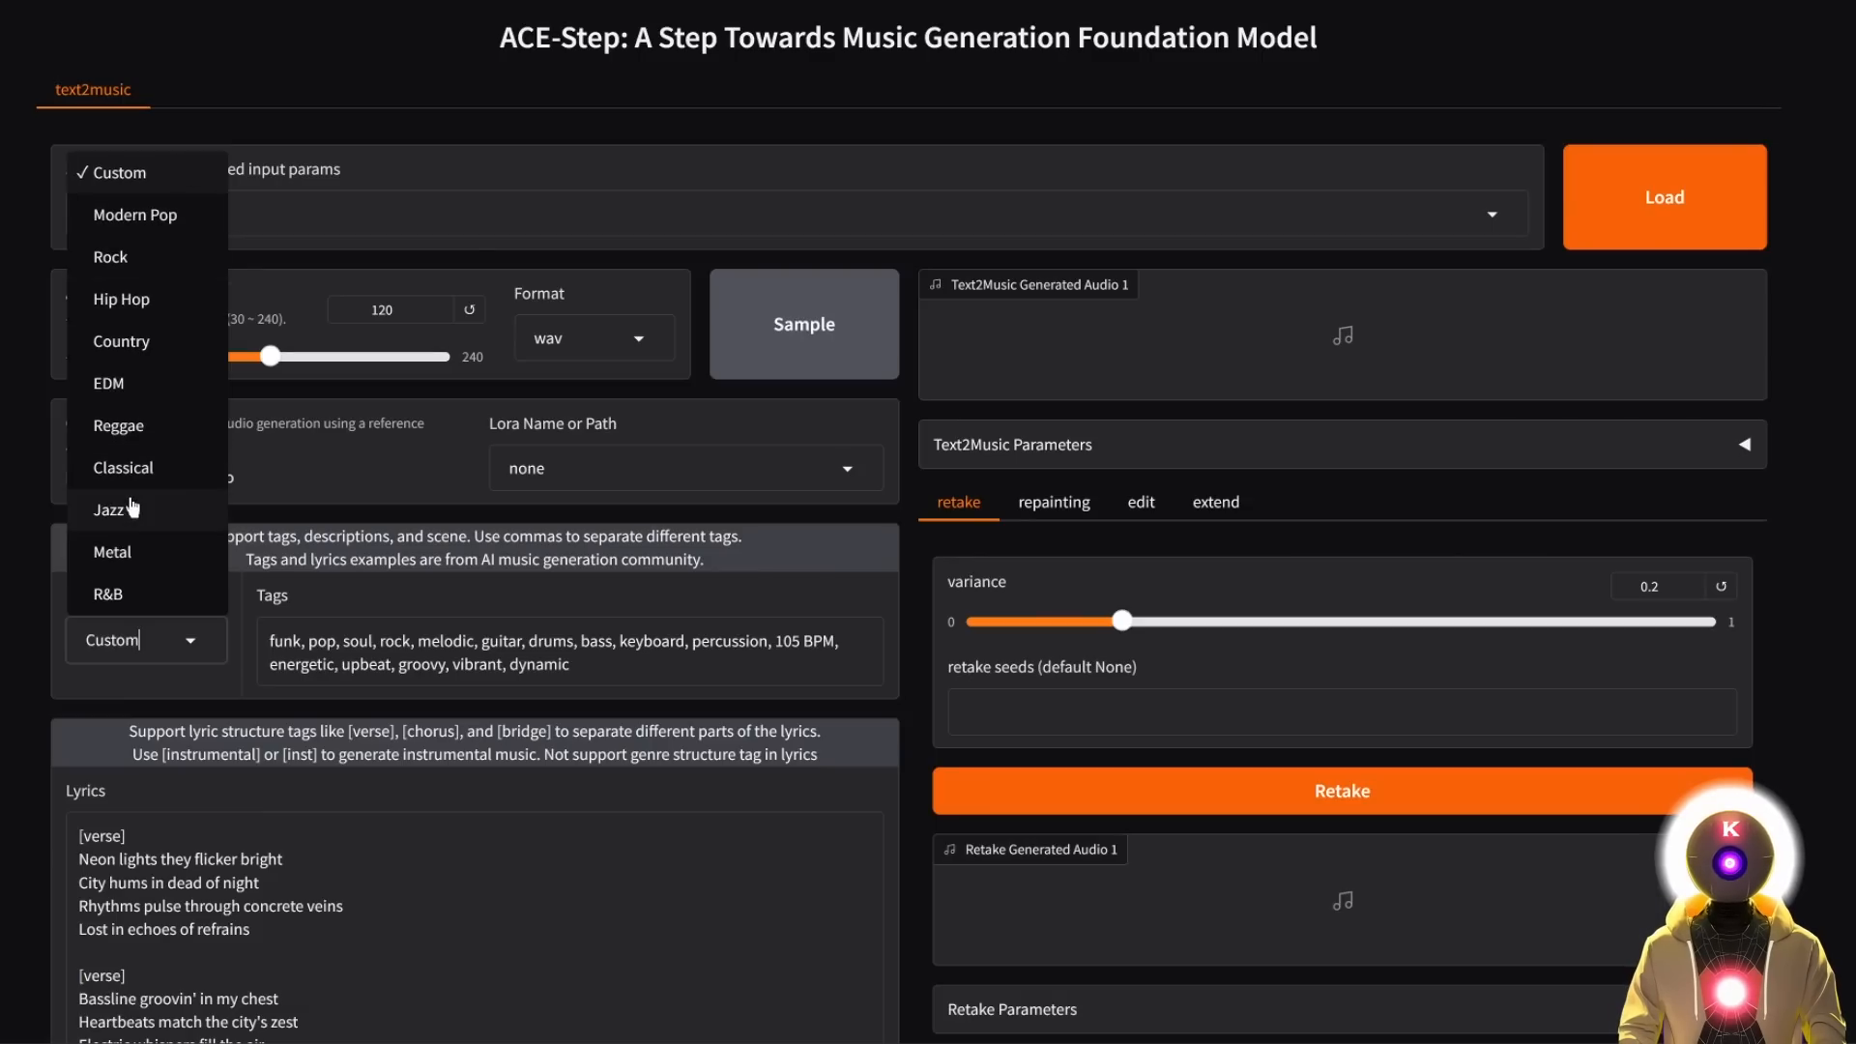
pyautogui.click(155, 216)
pyautogui.click(151, 259)
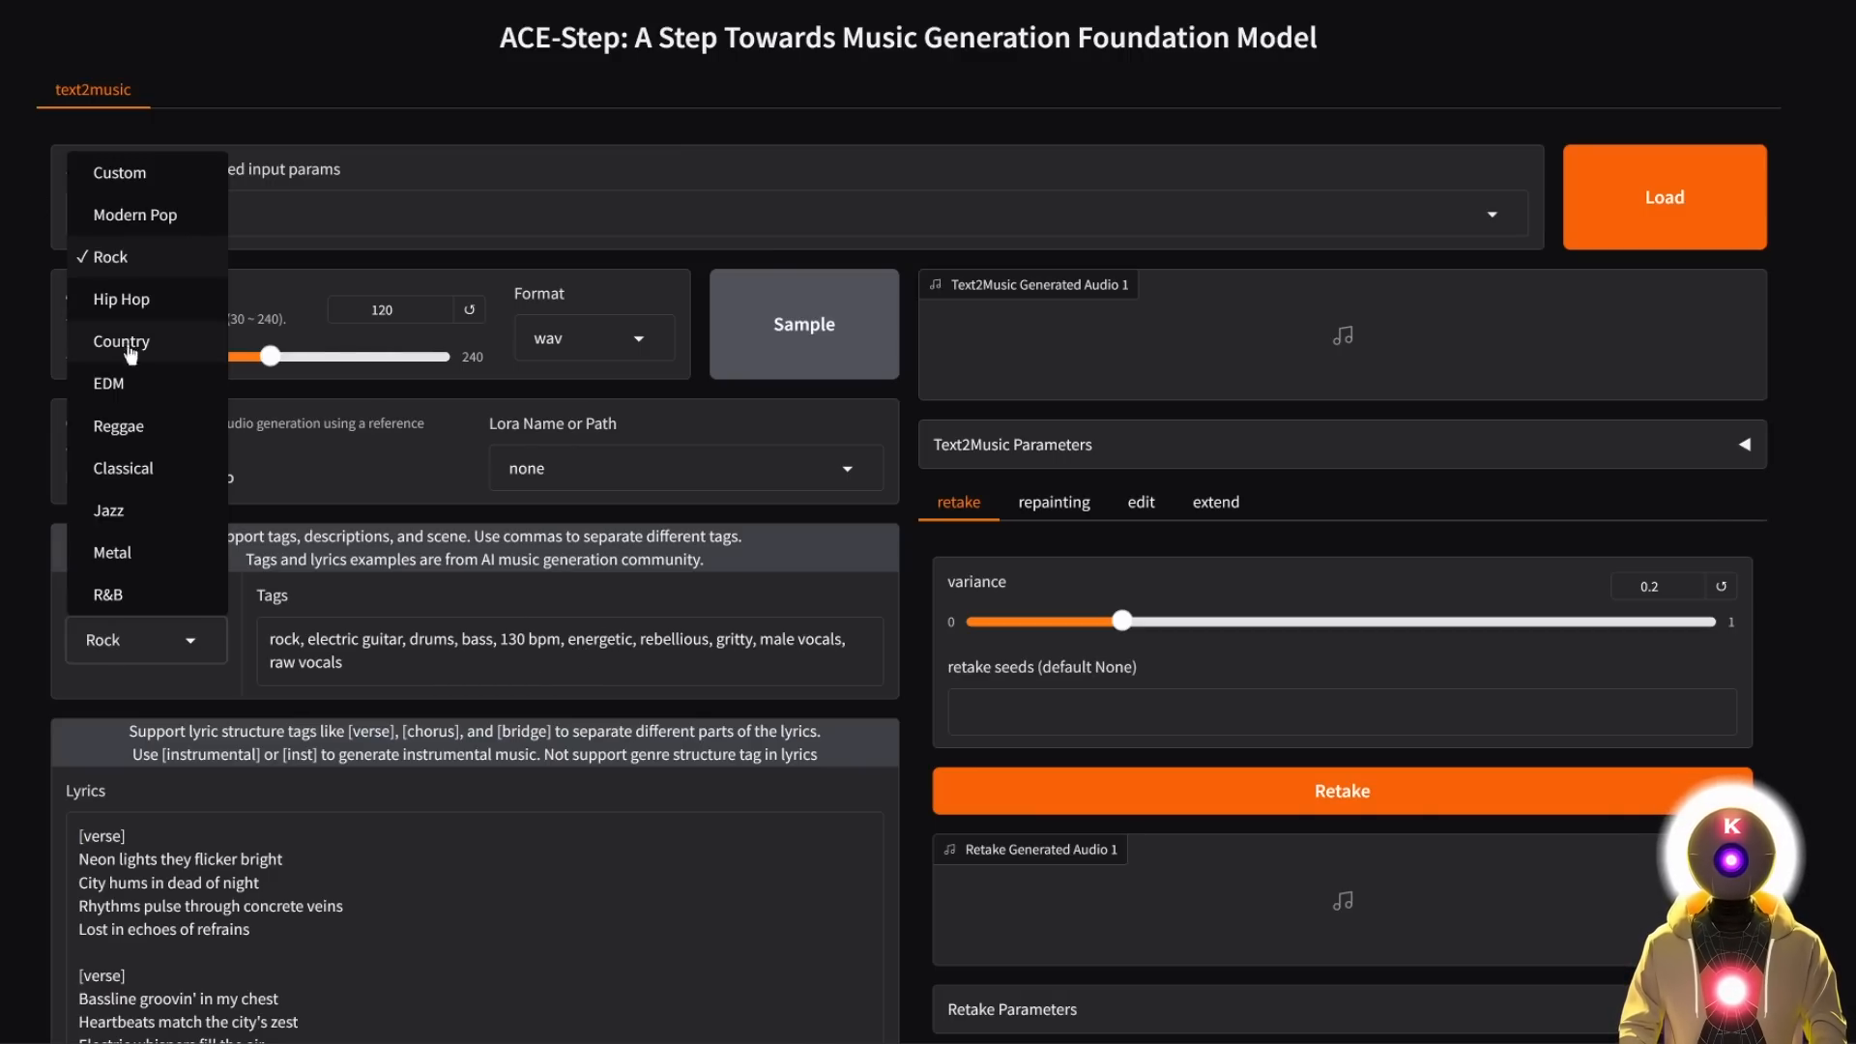
pyautogui.click(140, 257)
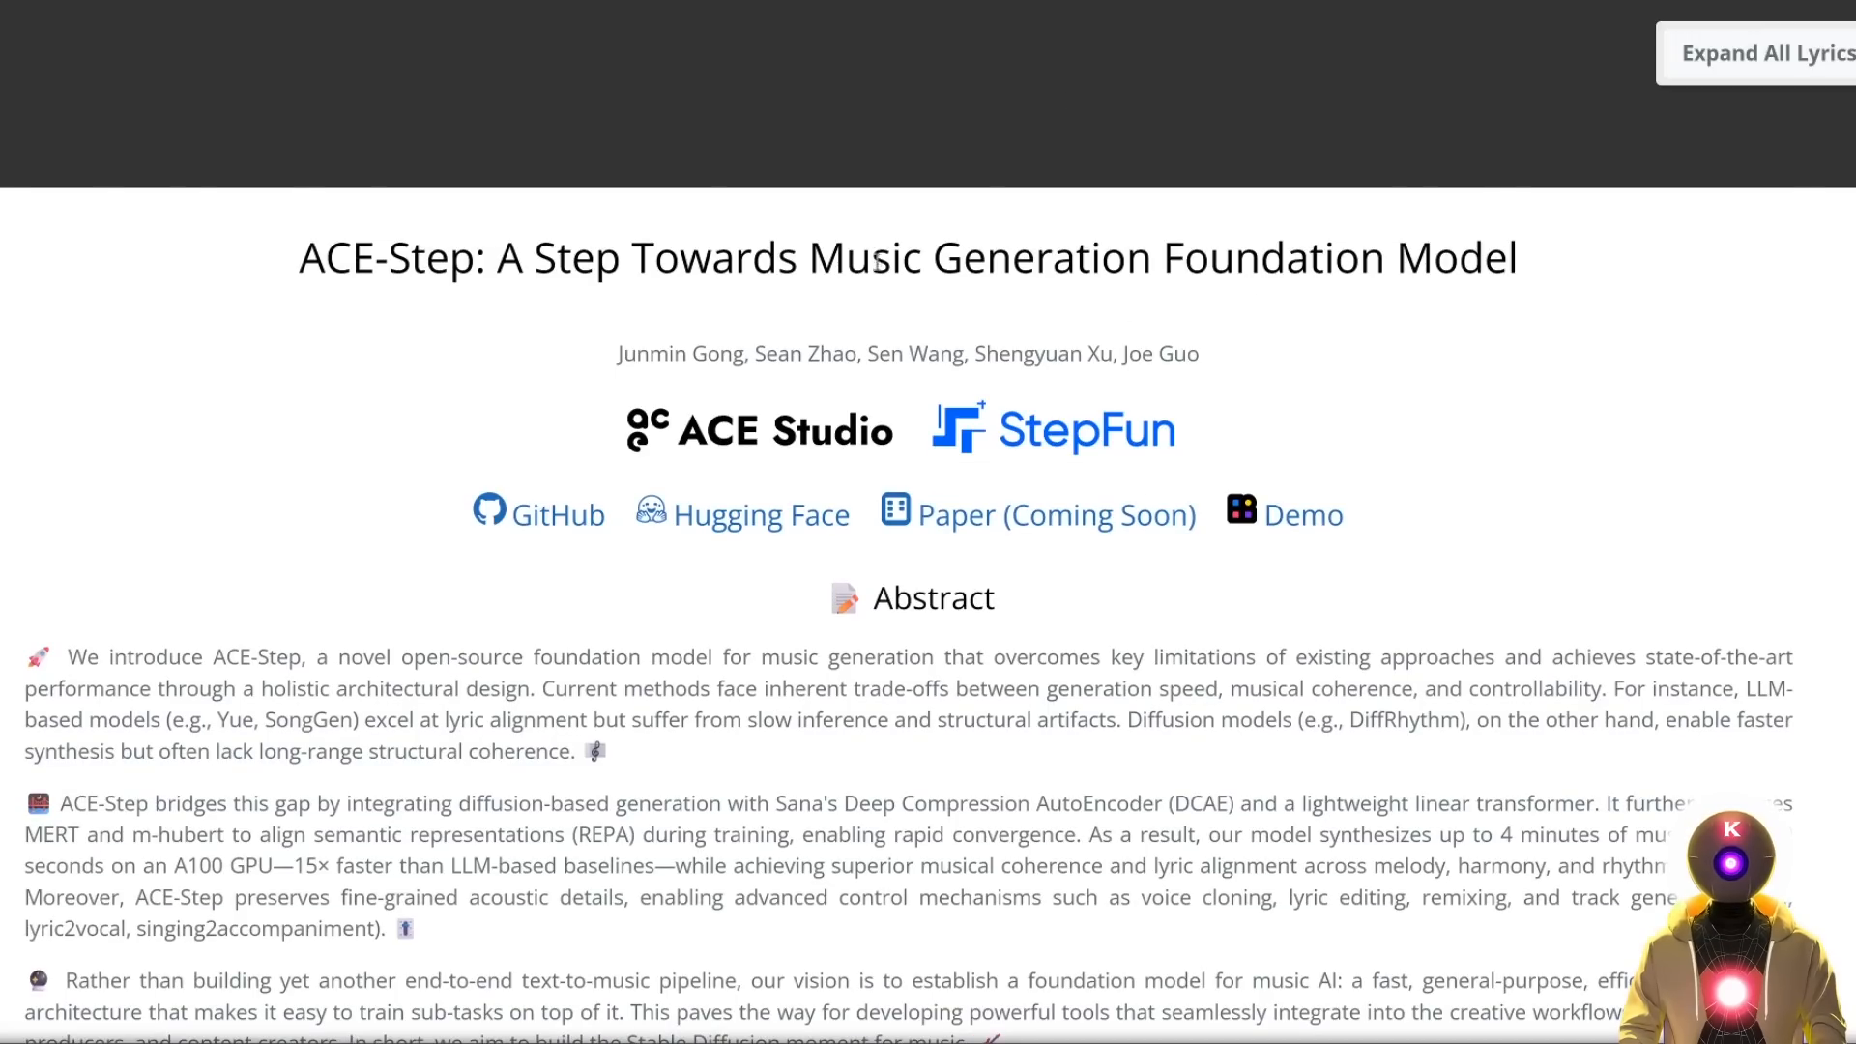
# Browse the ACE-Step project page for example tag prompts in different music genres.
pyautogui.scroll(-5, 1090, 423)
pyautogui.scroll(-20, 1504, 329)
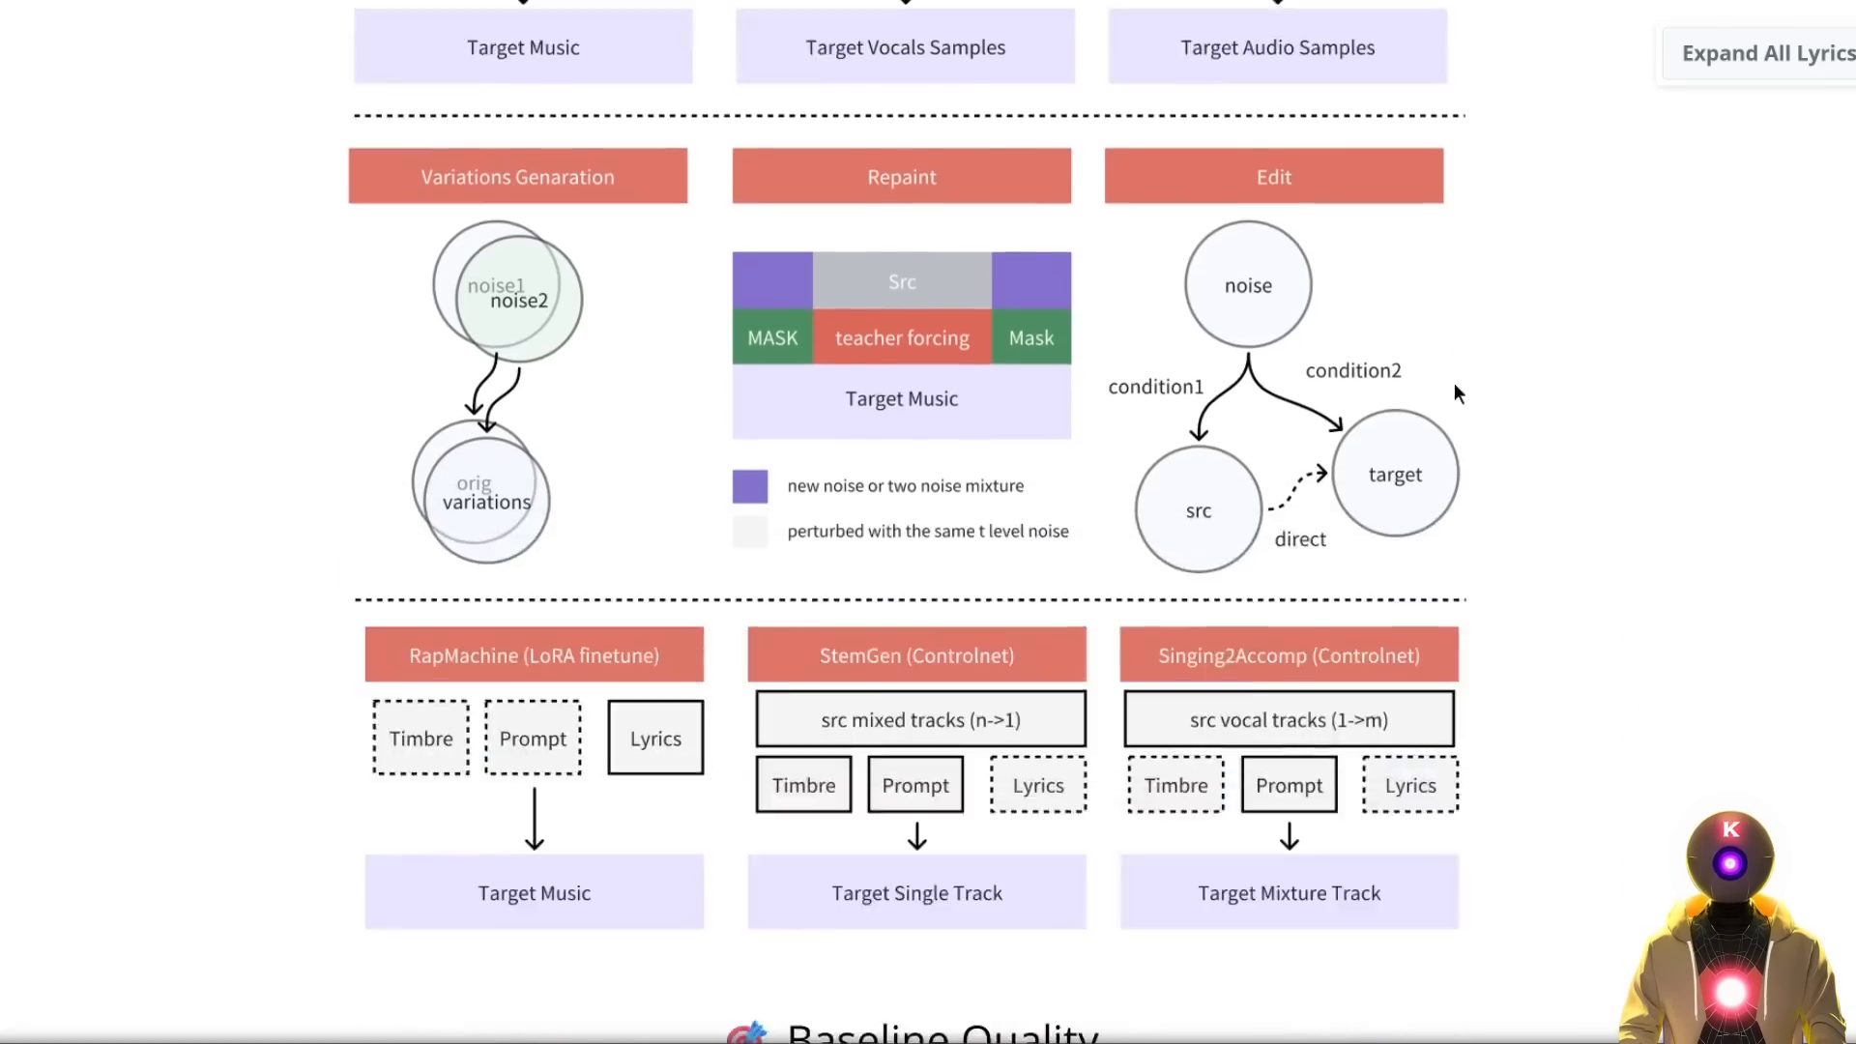
pyautogui.scroll(19, 315, 512)
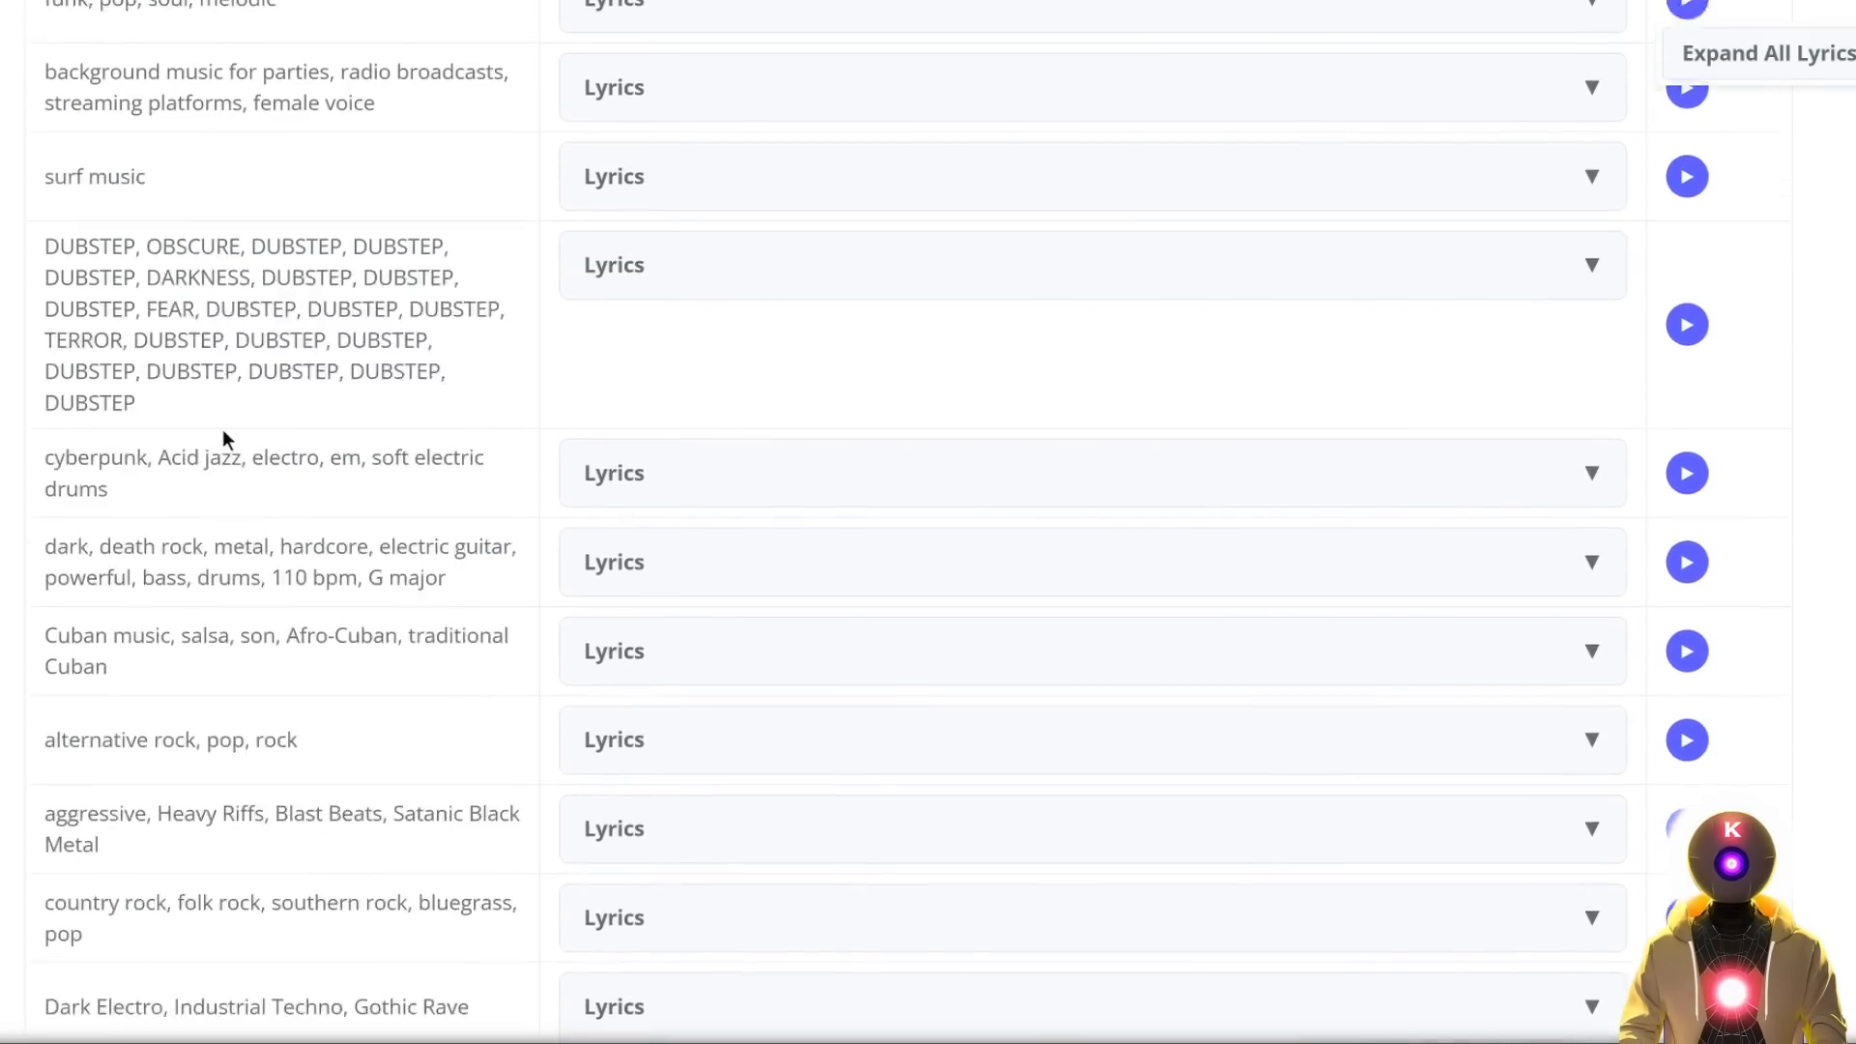
pyautogui.scroll(-12, 216, 326)
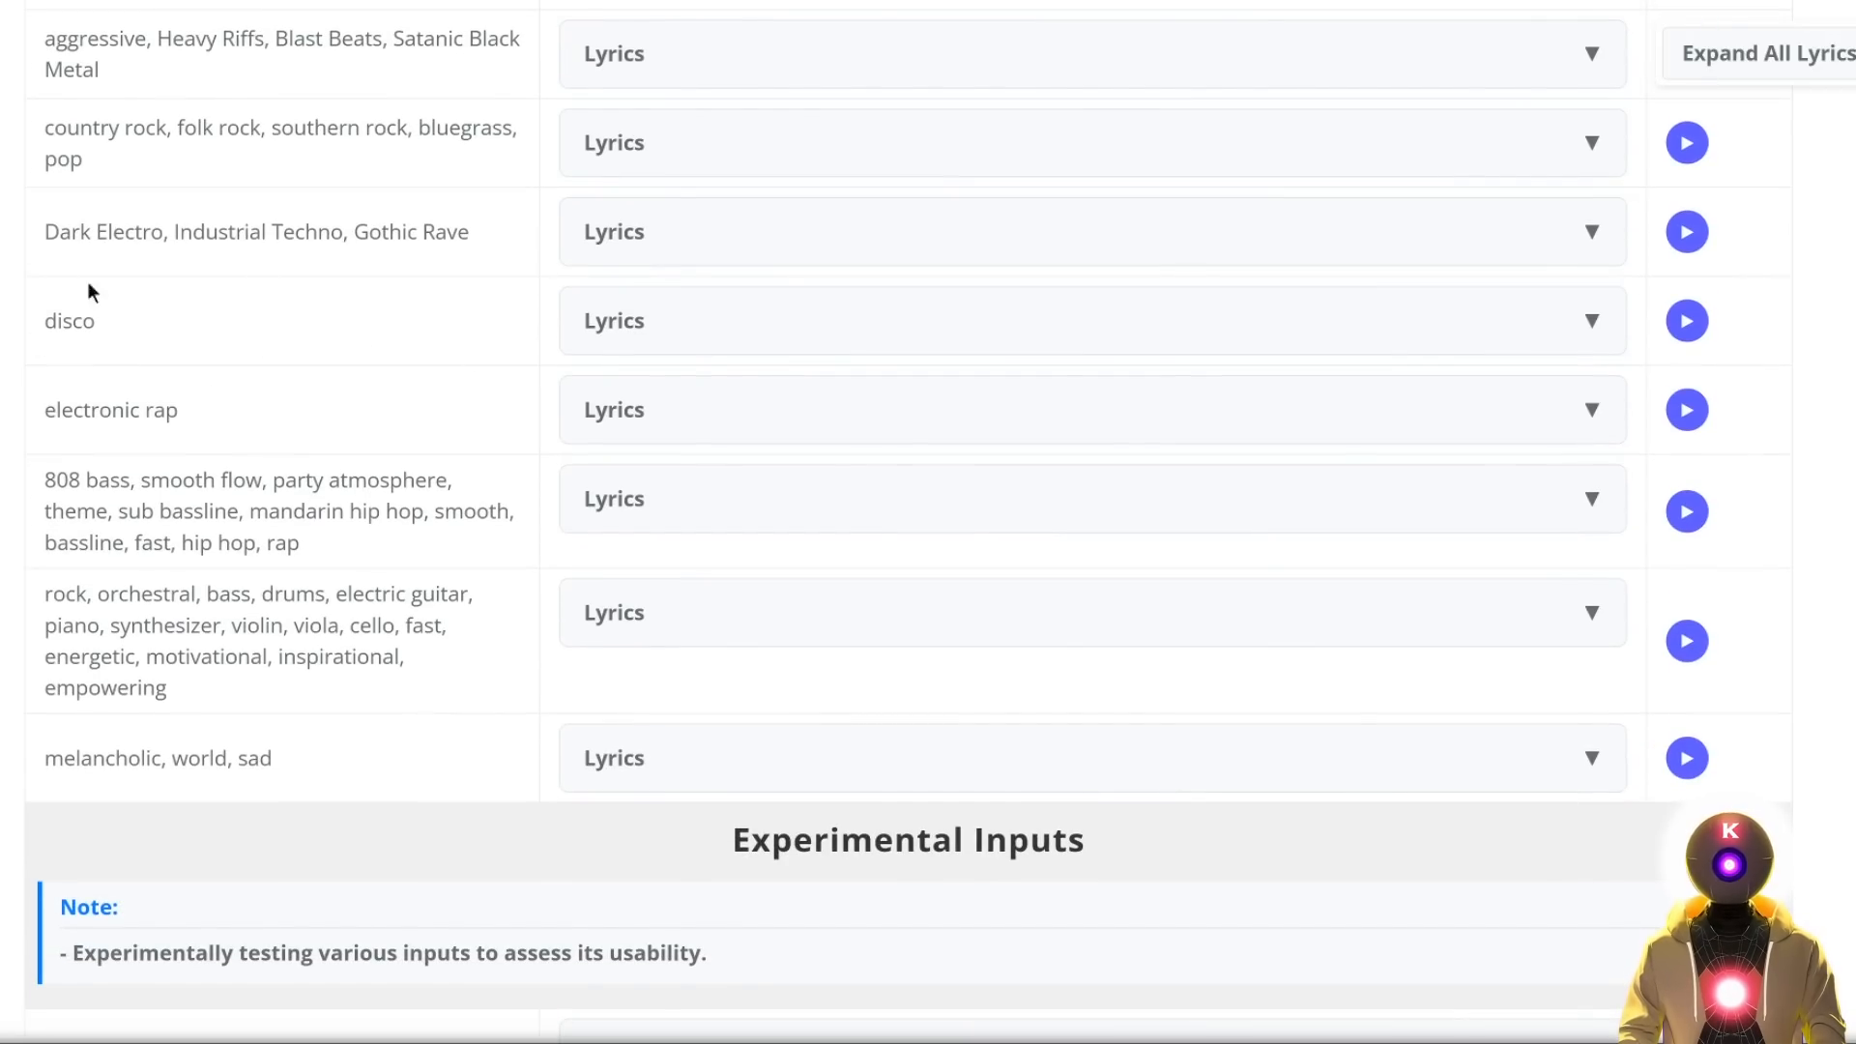
pyautogui.scroll(-10, 272, 547)
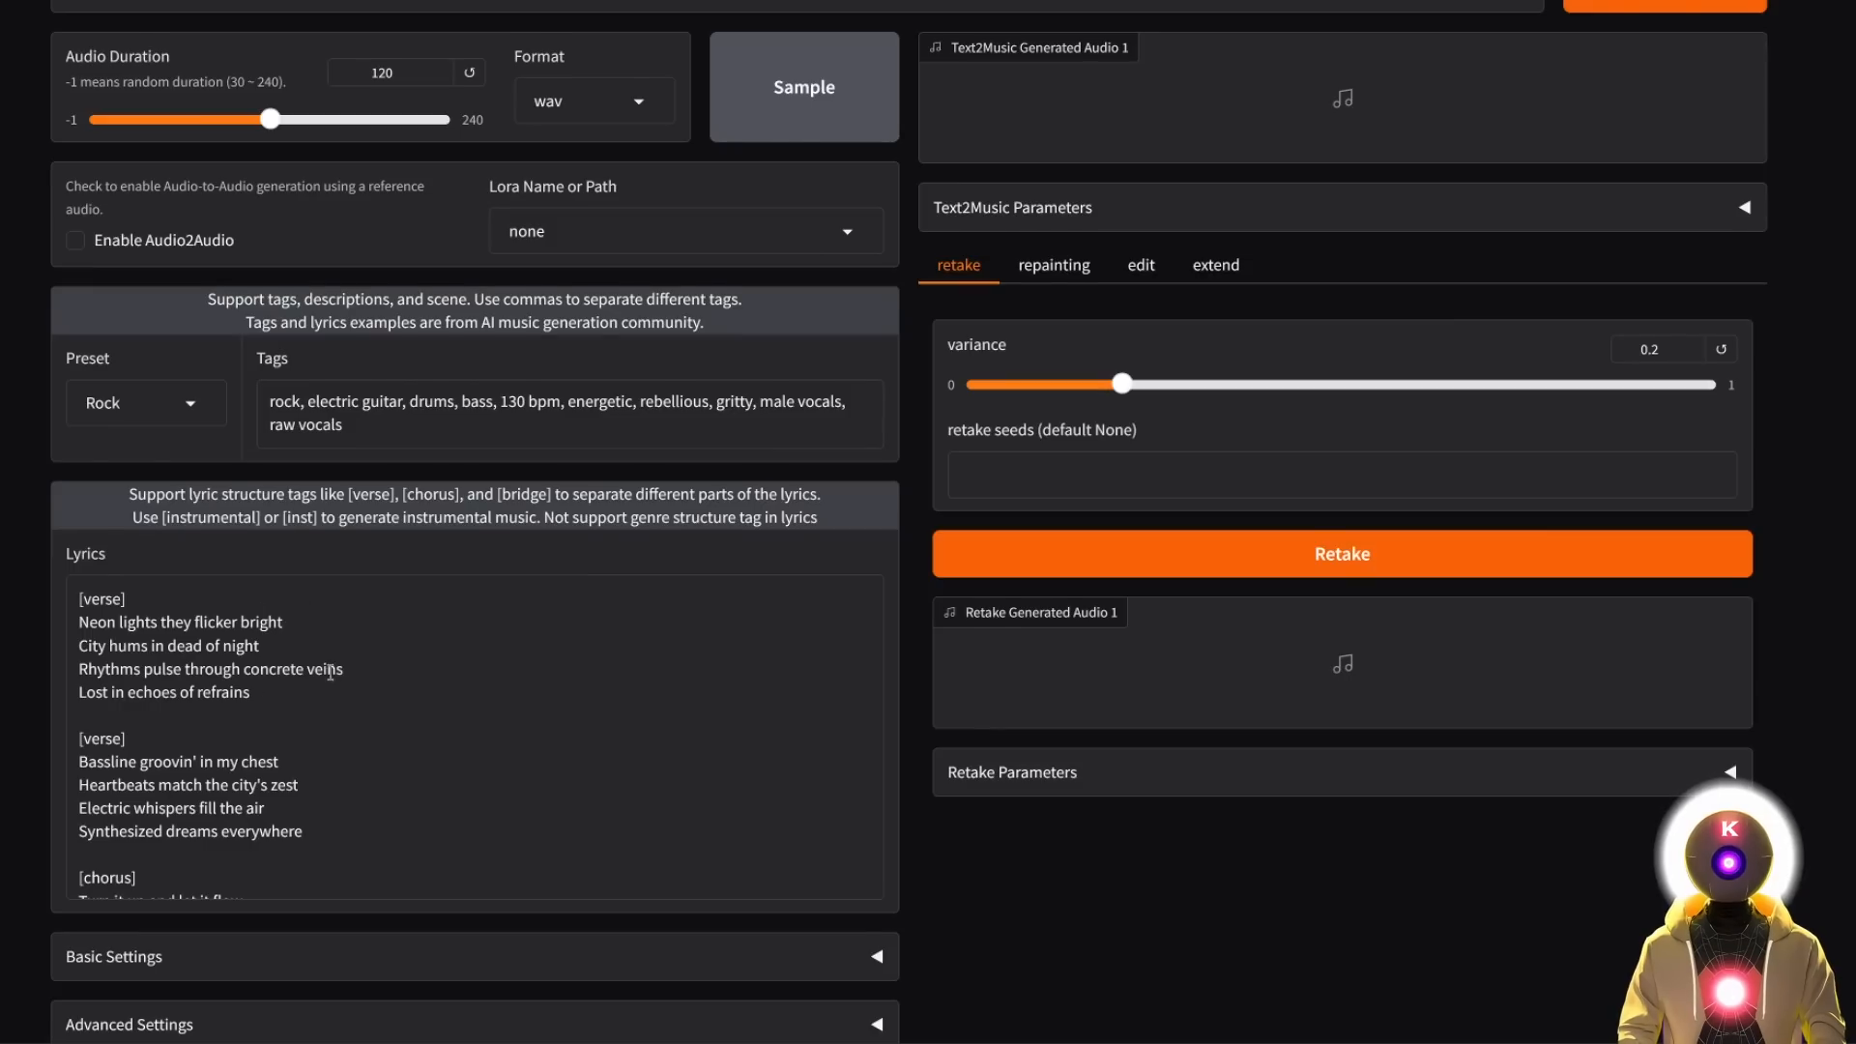
# Read through the lyrics and the structure tags that mark their sections, such as [verse], [chorus] and [bridge].
pyautogui.scroll(2, 330, 671)
pyautogui.click(364, 833)
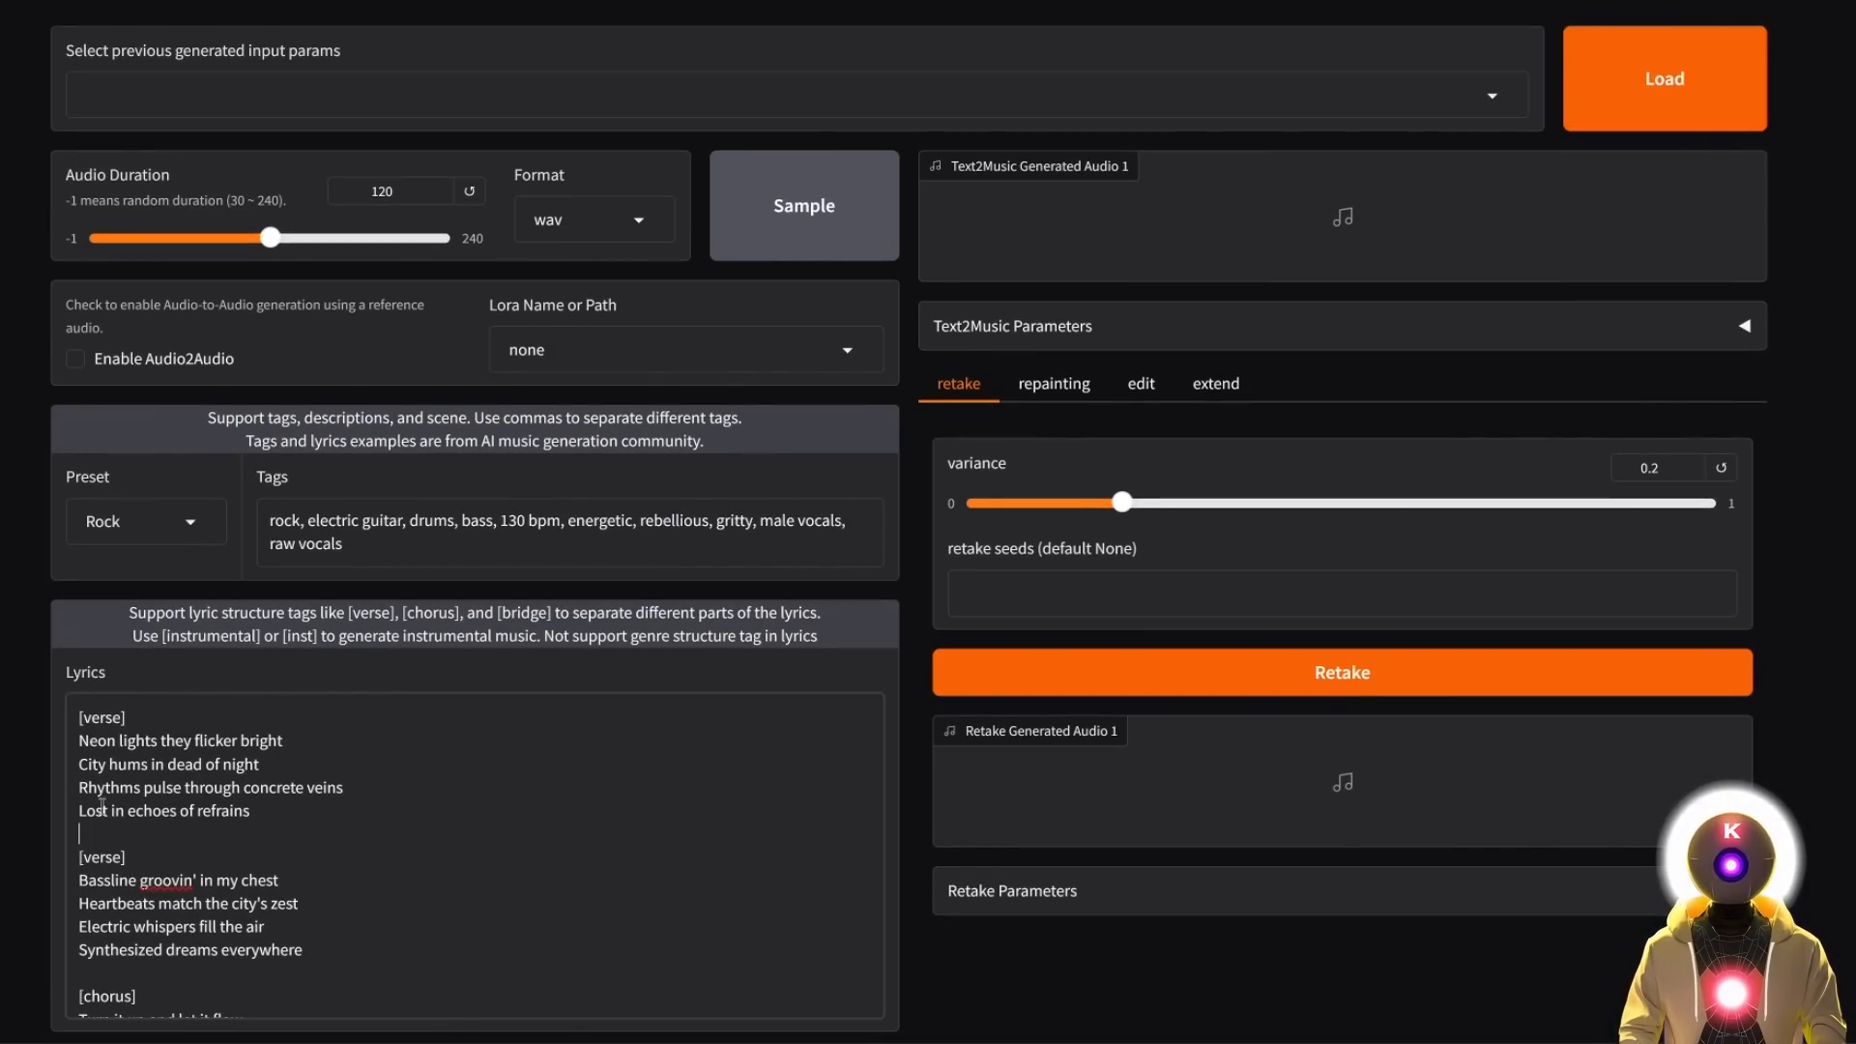
pyautogui.moveTo(126, 717); pyautogui.dragTo(50, 725)
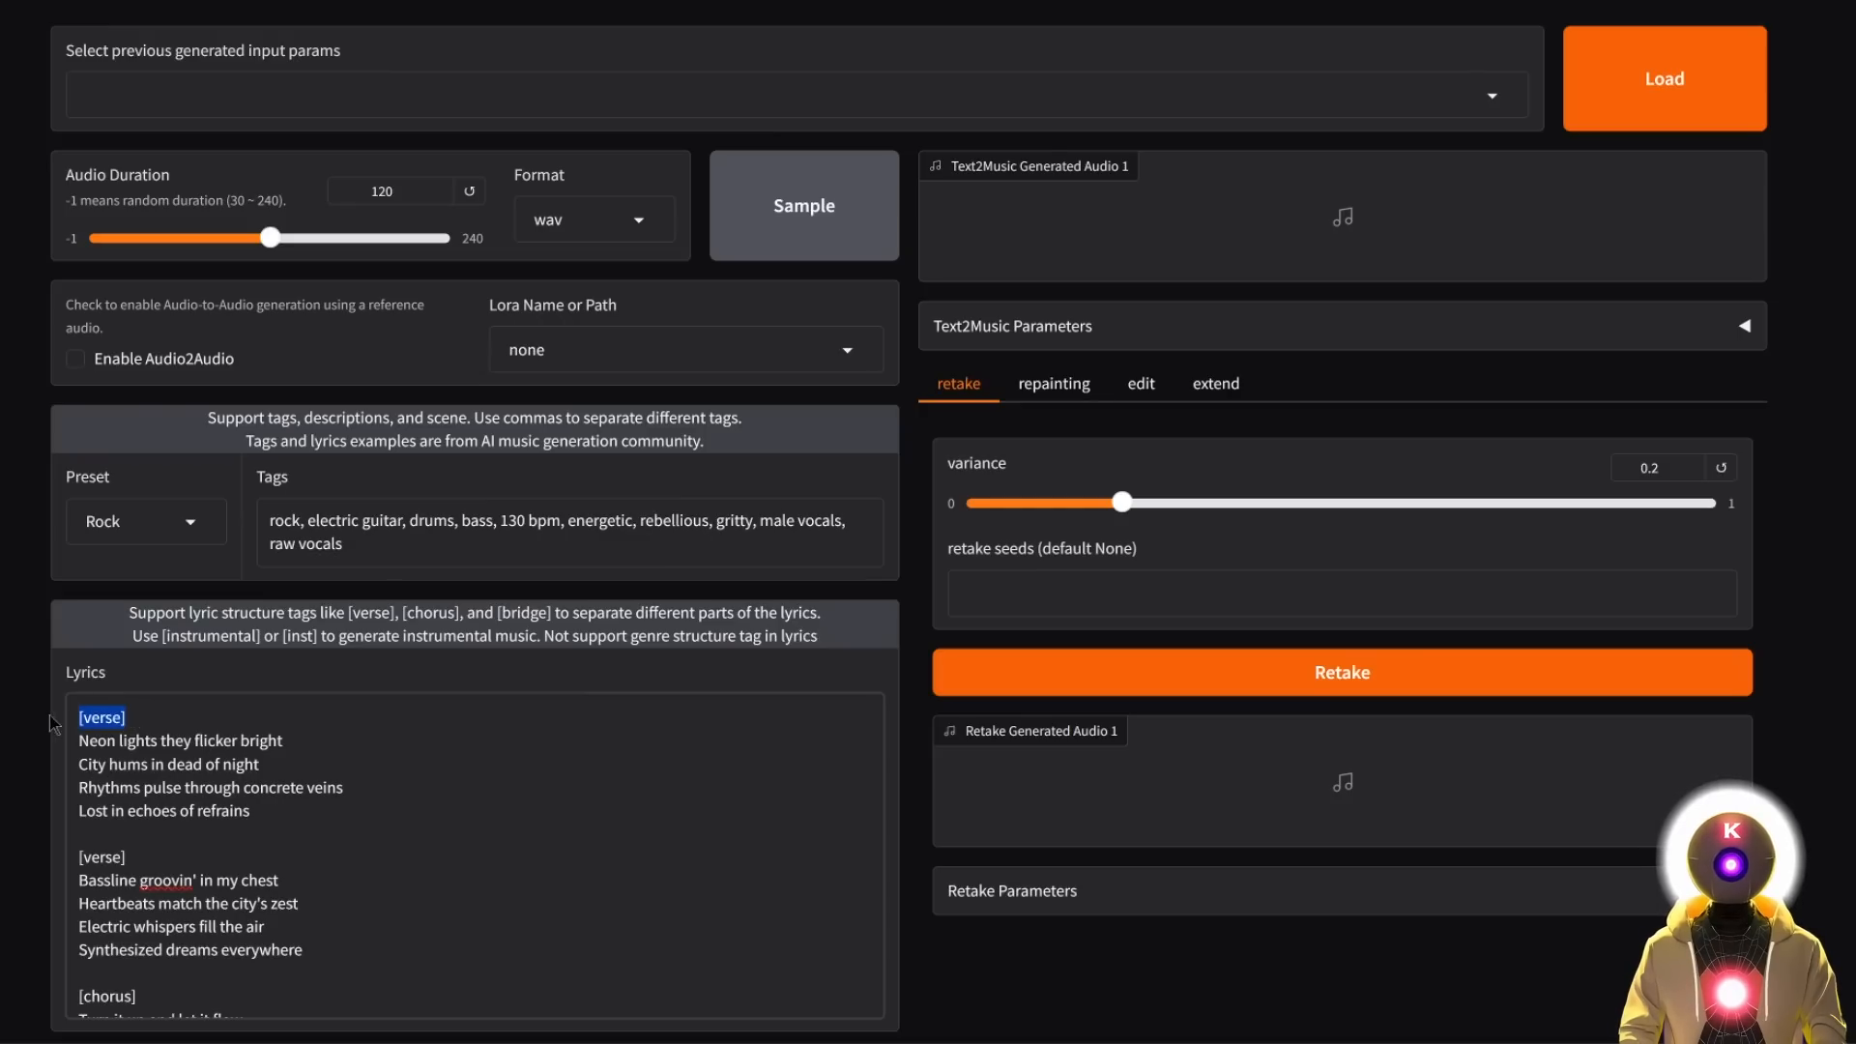
pyautogui.click(101, 719)
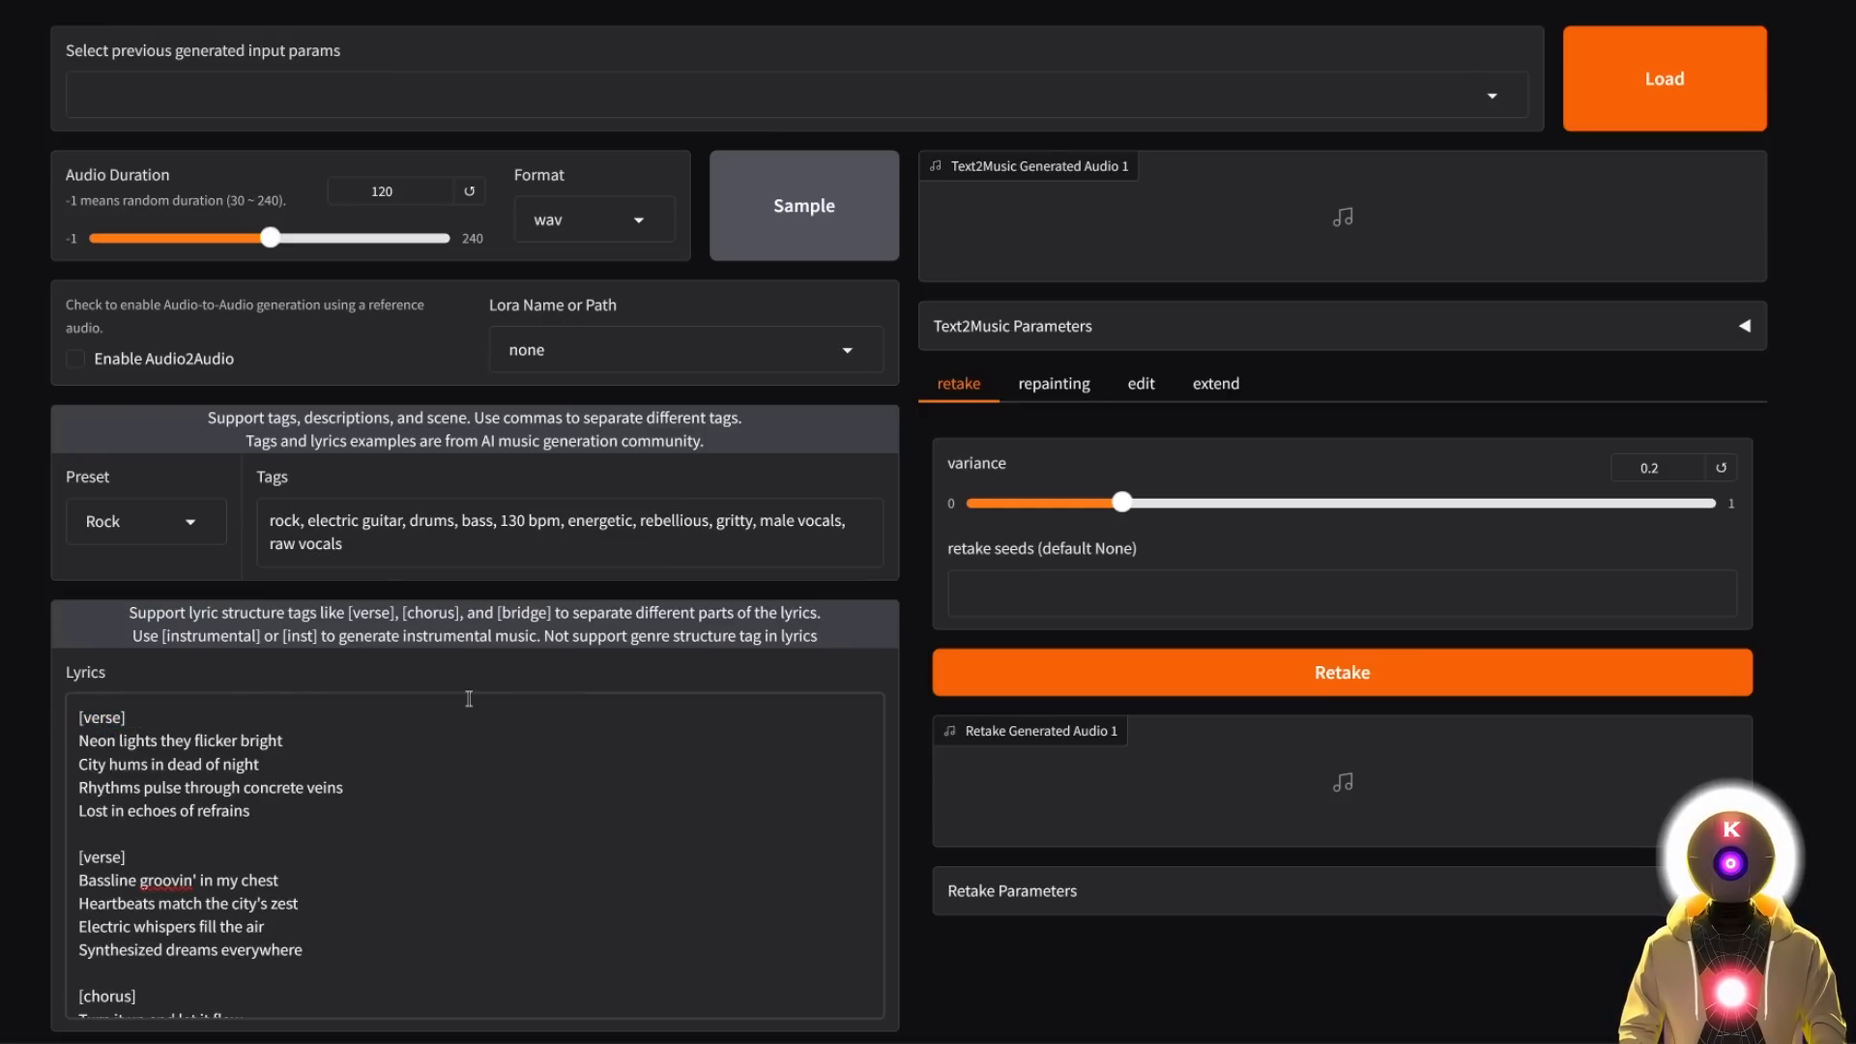
pyautogui.scroll(-10, 108, 722)
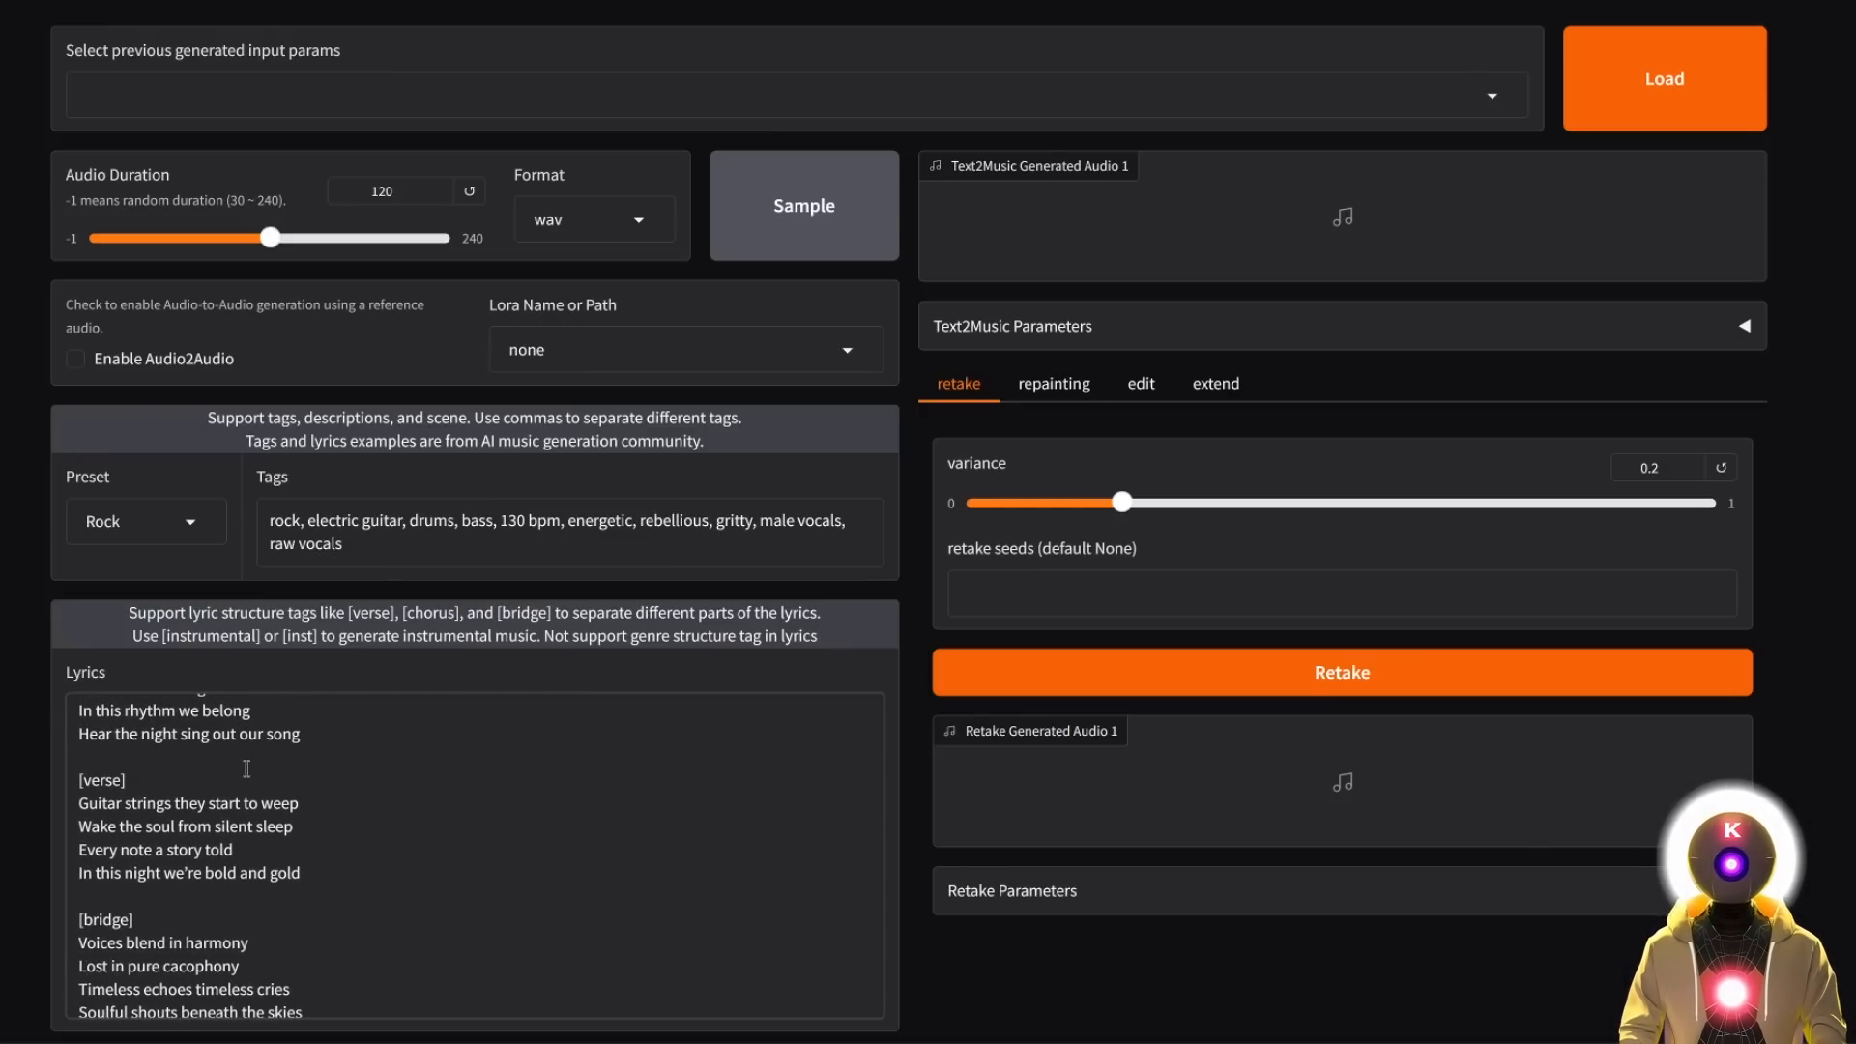
pyautogui.scroll(-1, 246, 770)
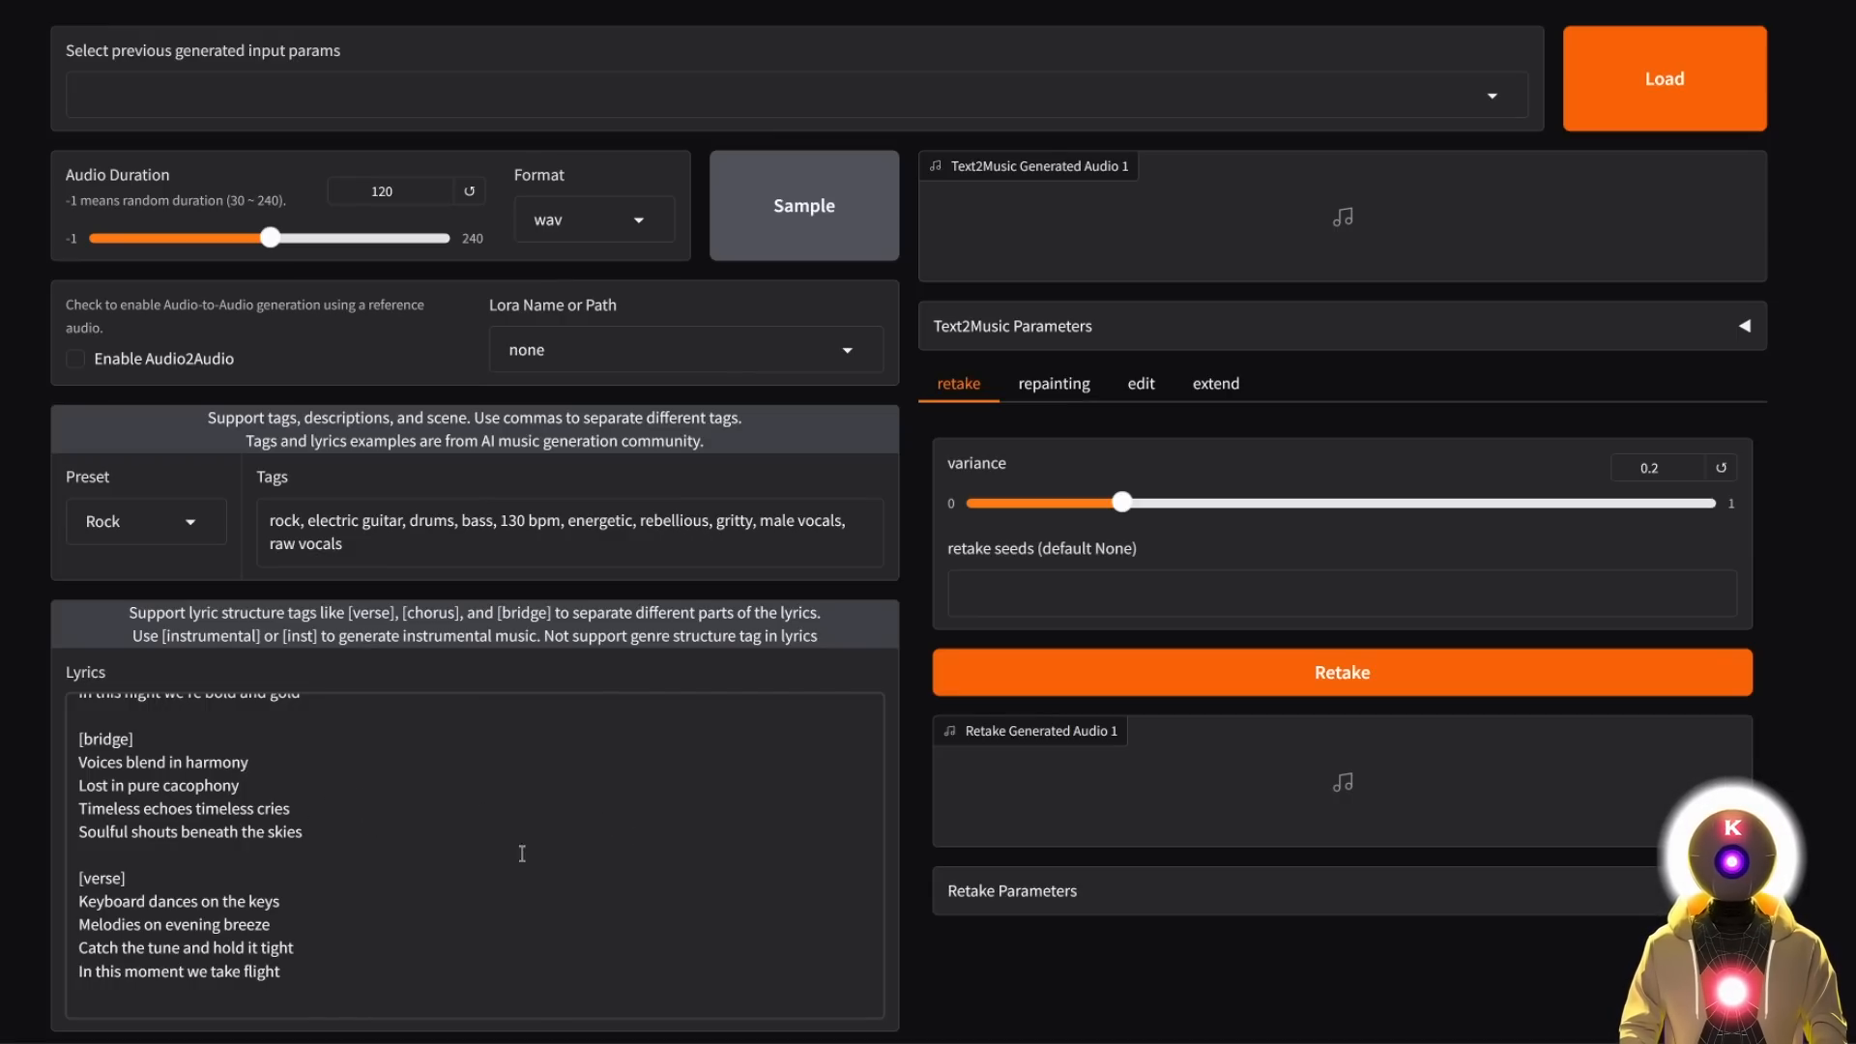
pyautogui.scroll(4, 416, 879)
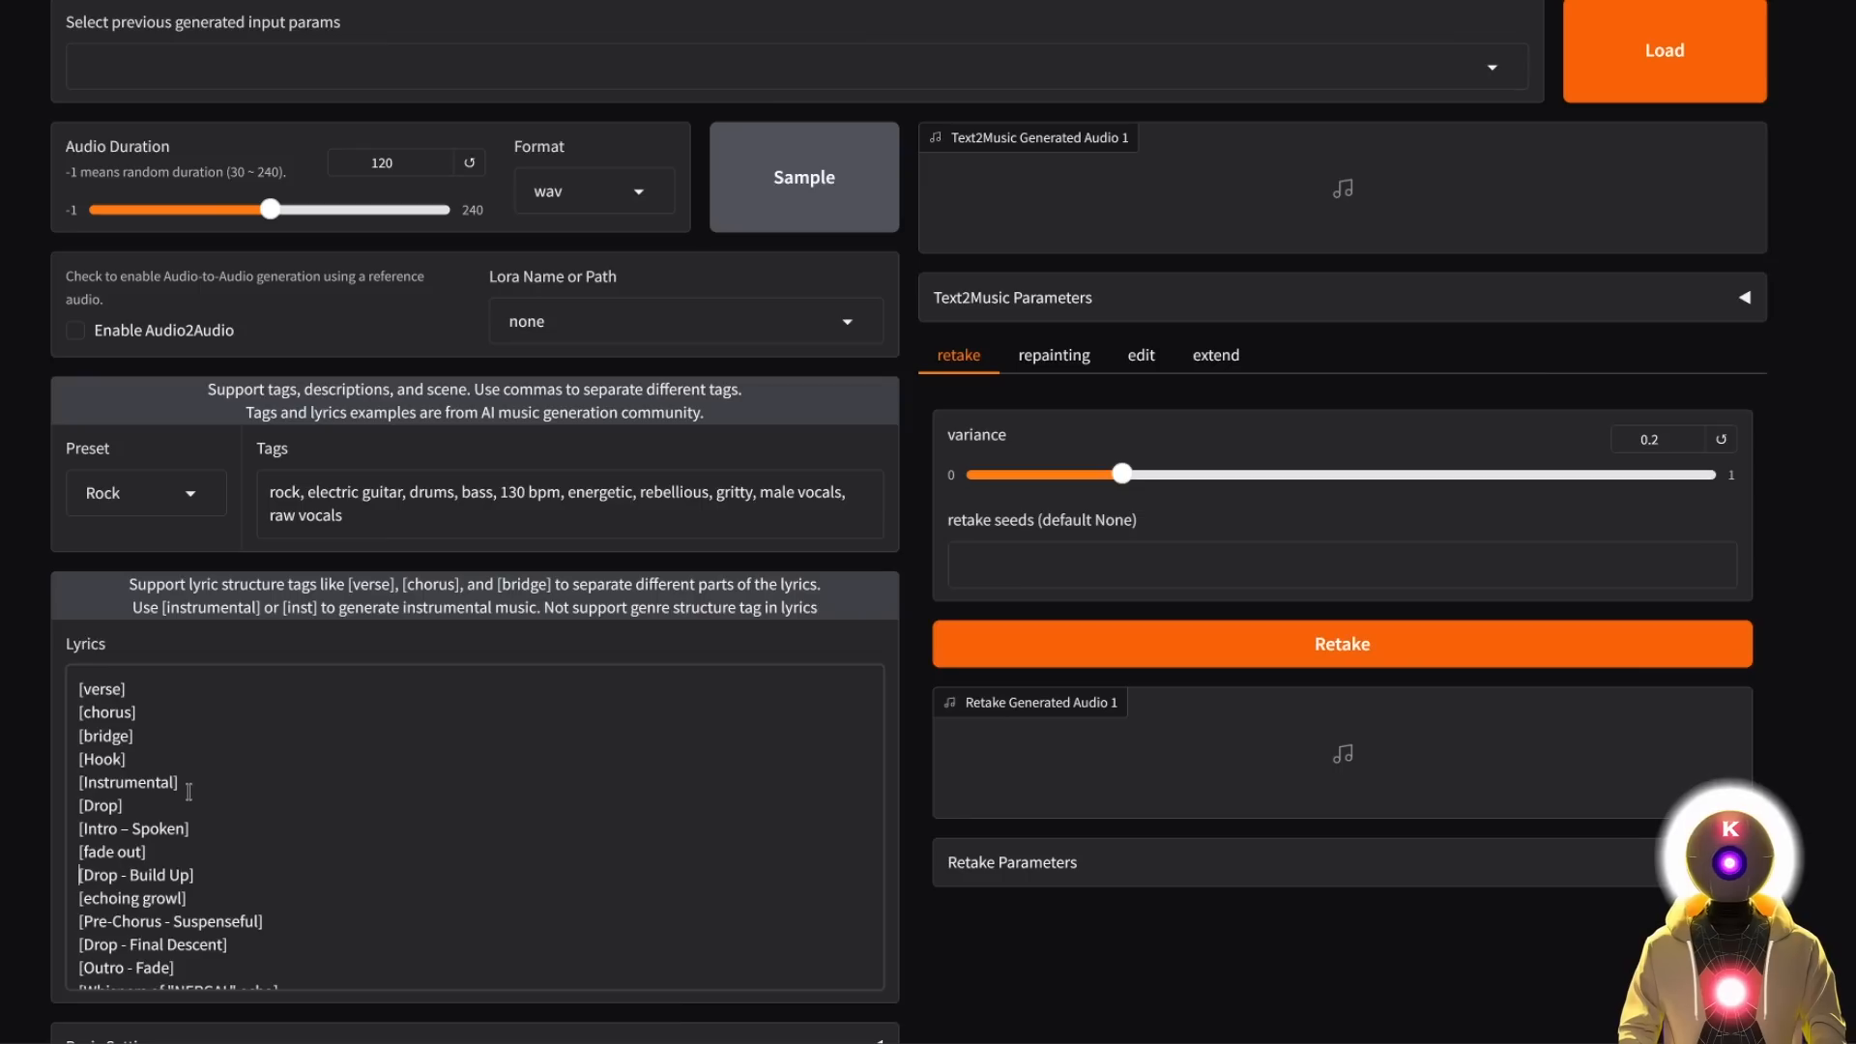
pyautogui.scroll(-2, 188, 793)
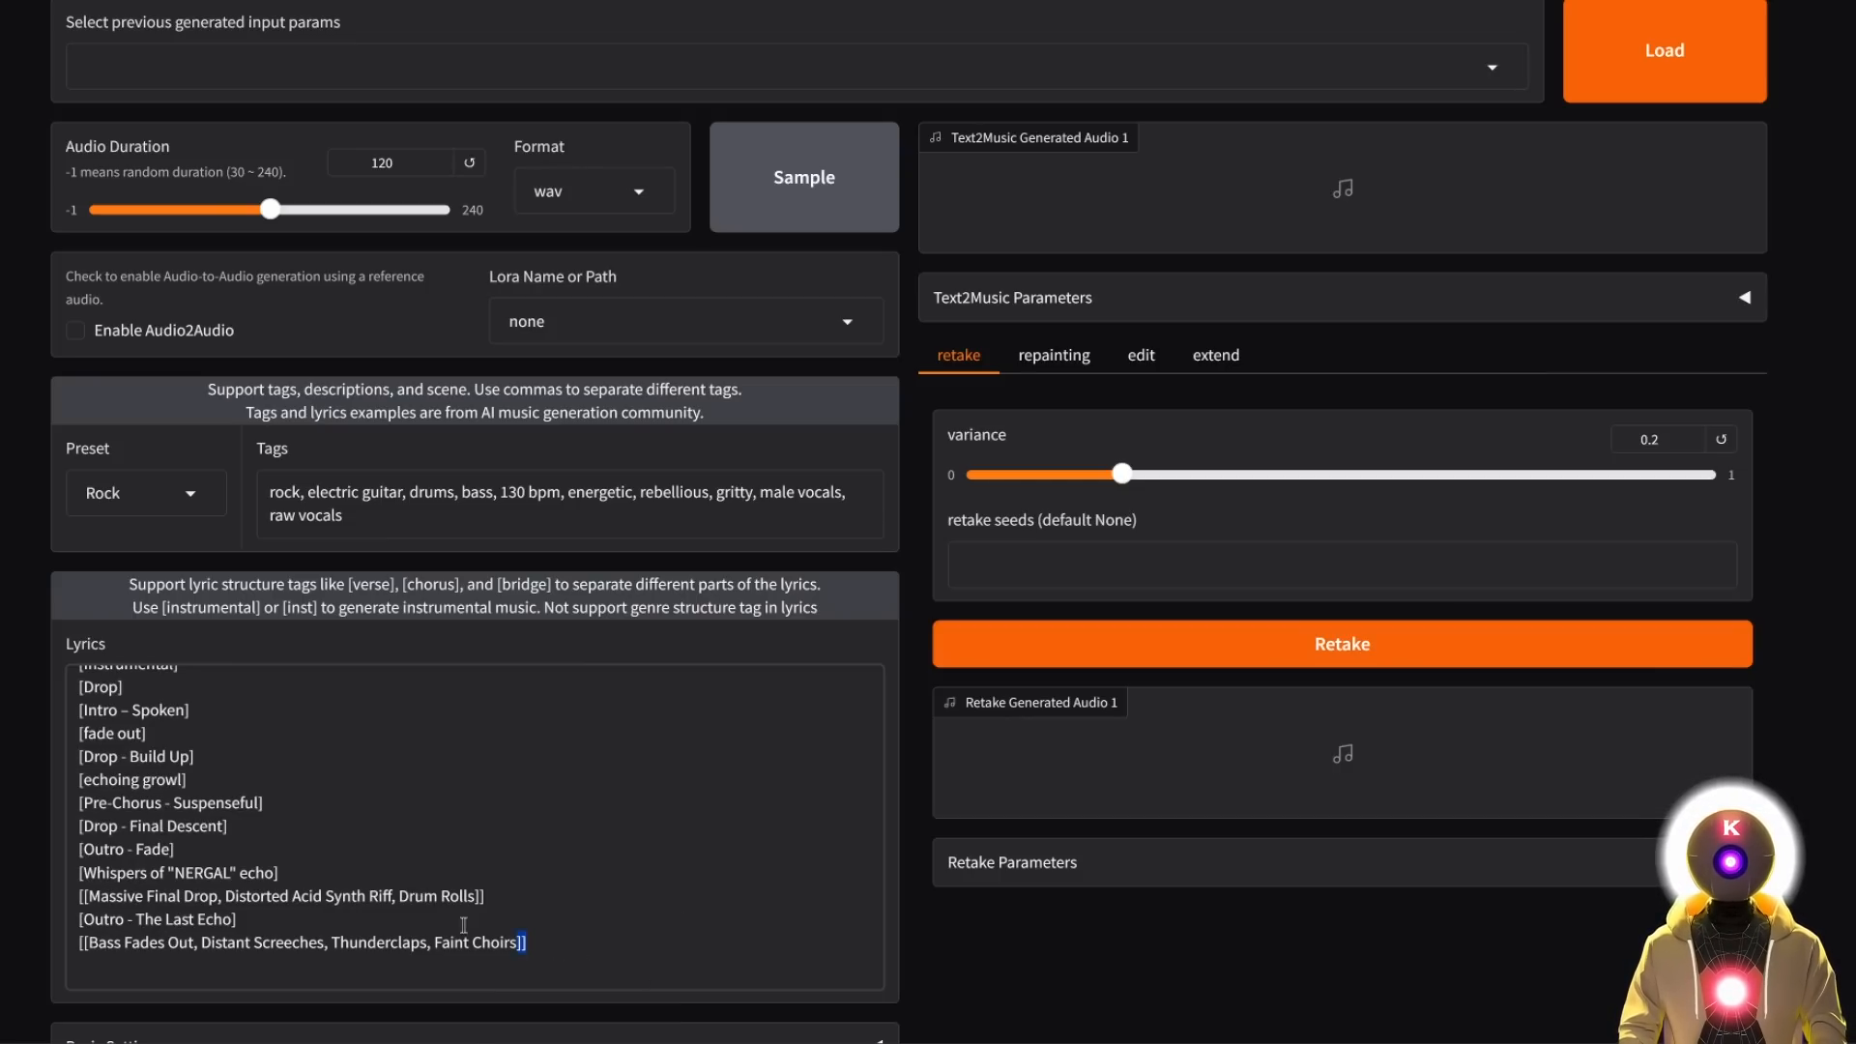
# Replace all the lyrics with the copied song whose first verse starts "Woke the net with just one spark".
pyautogui.hotkey('ctrl', 'a')
pyautogui.press('BackSpace')
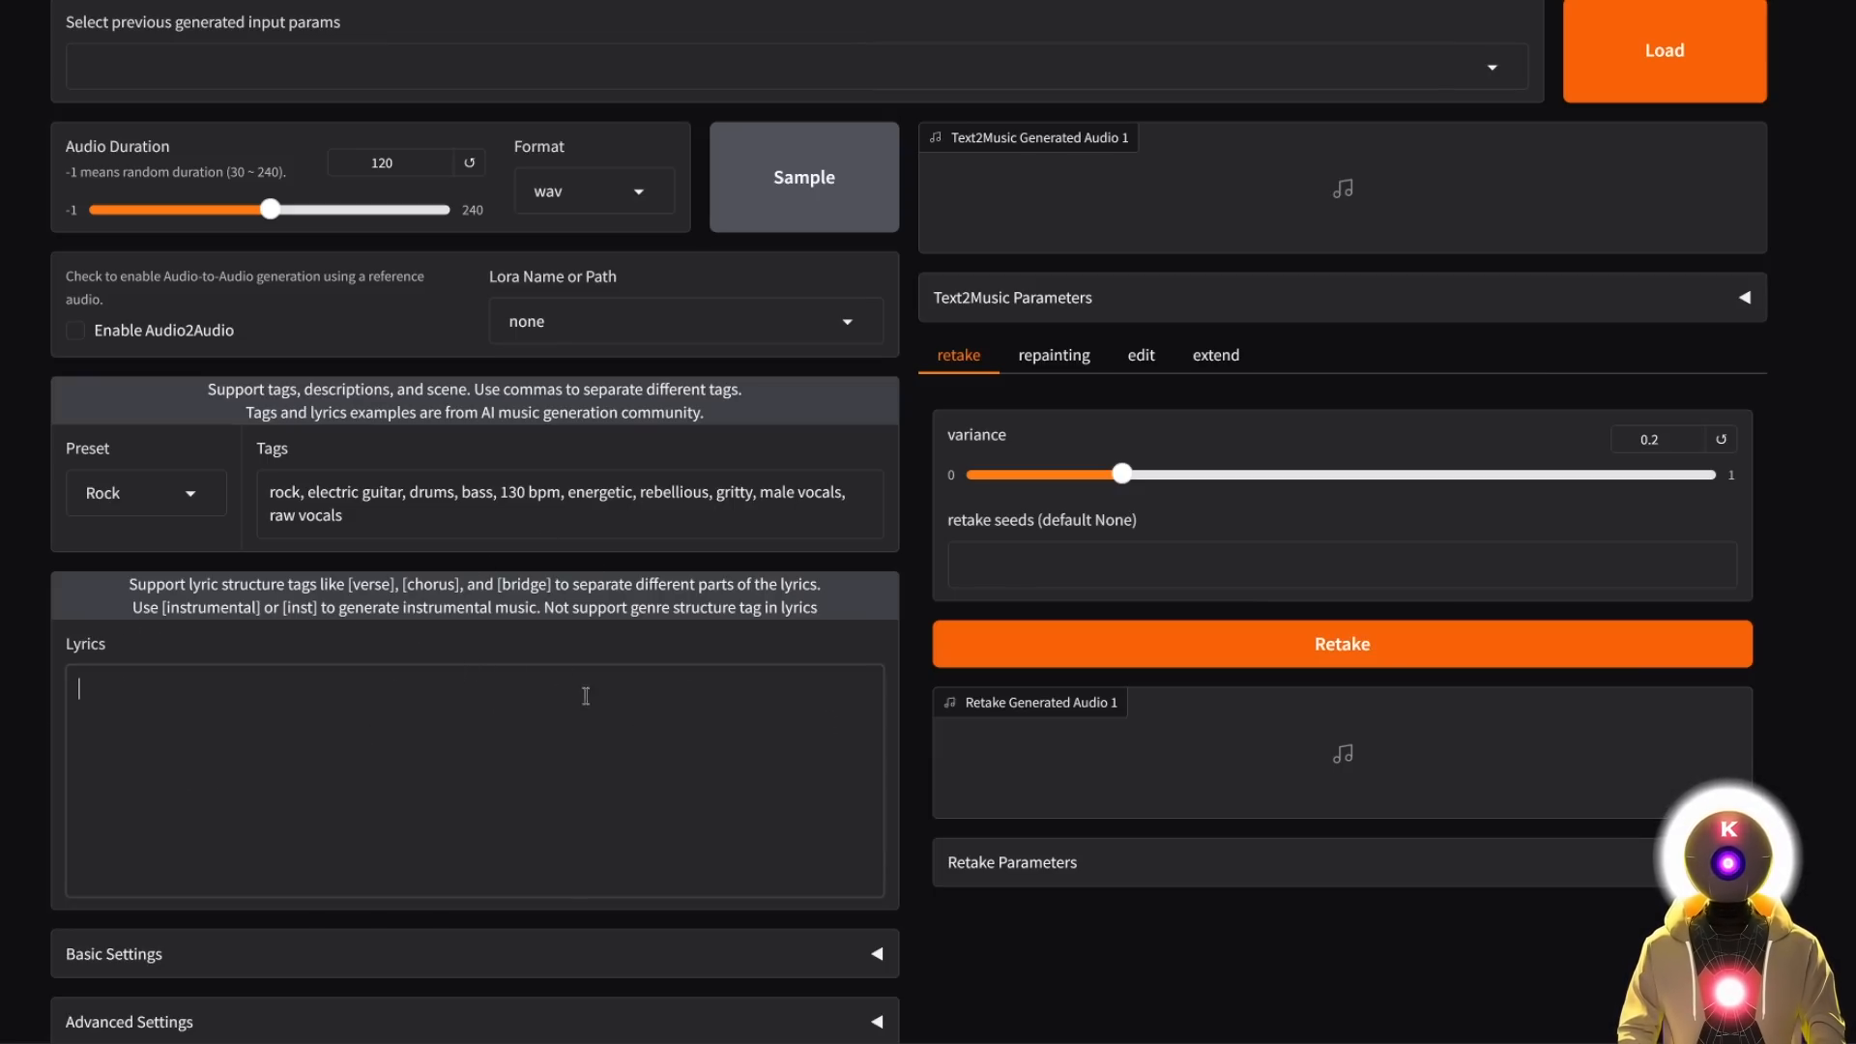
pyautogui.hotkey('ctrl', 'v')
pyautogui.scroll(-3, 370, 622)
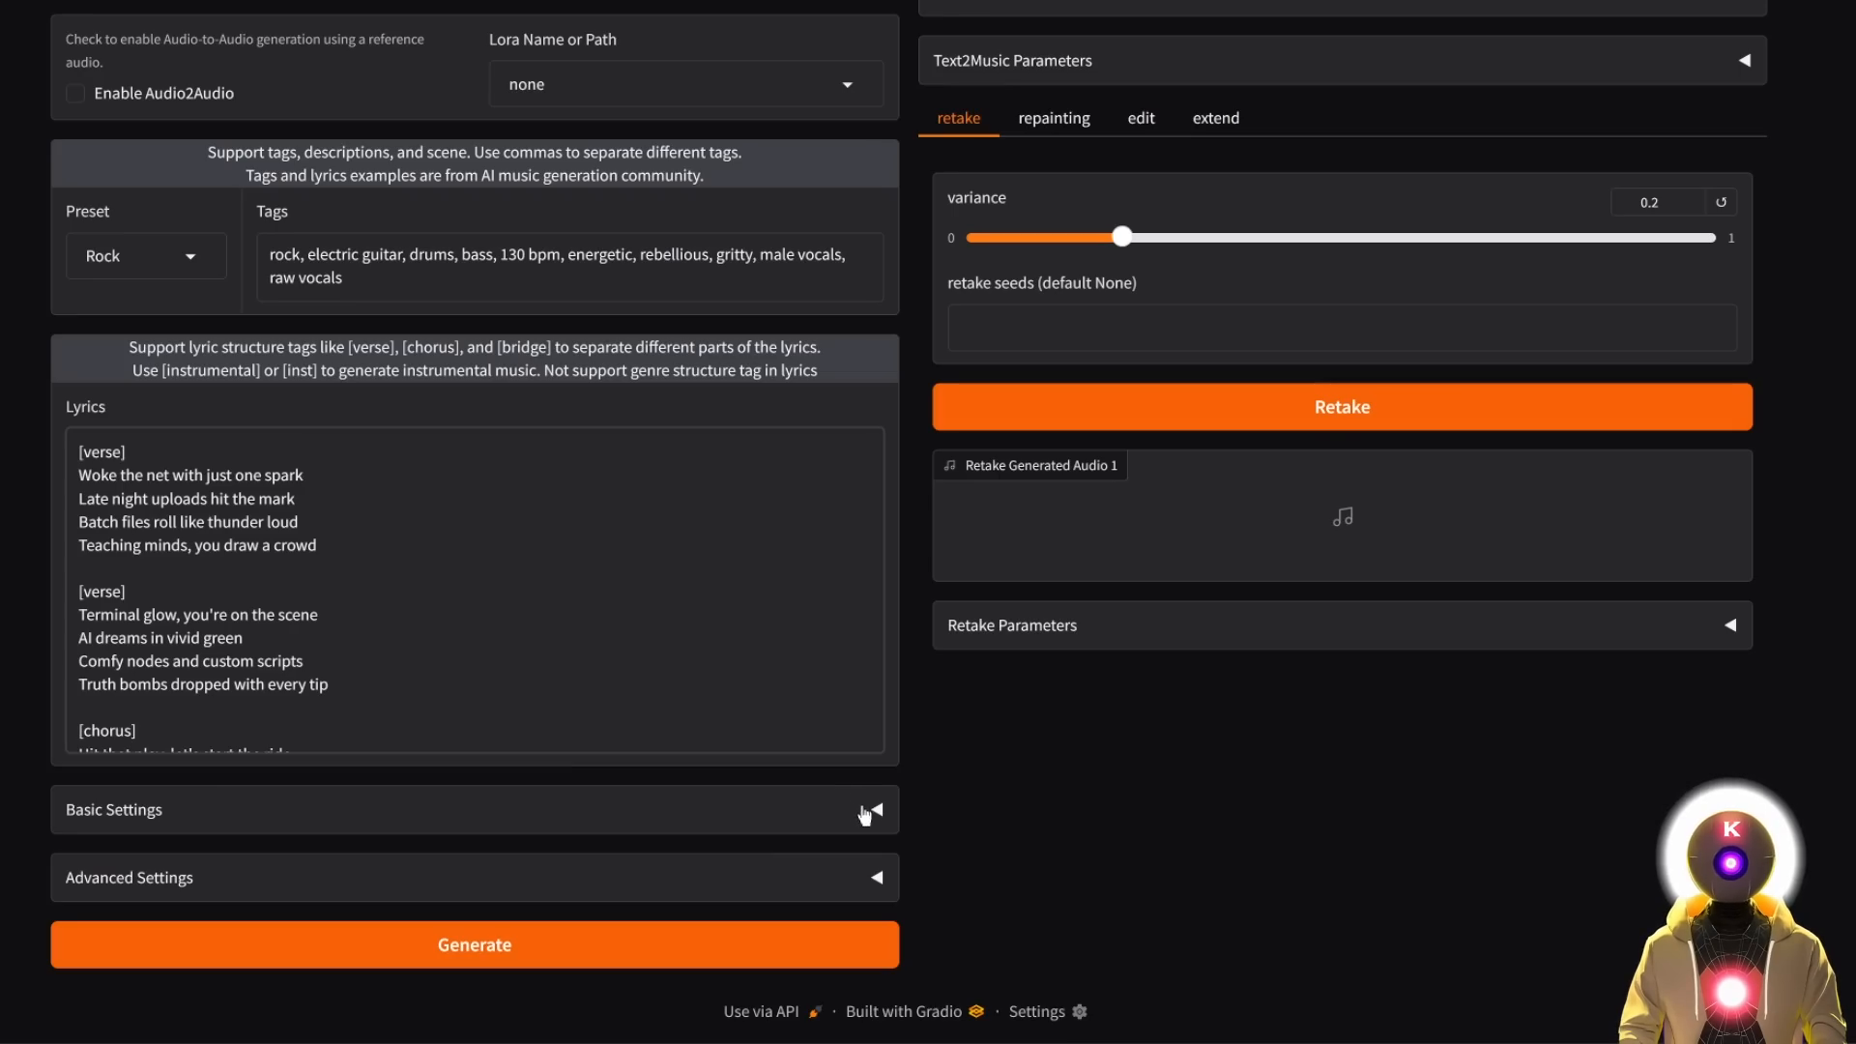
# Expand the basic generation settings and raise the Guidance Scale to 18.8.
pyautogui.click(865, 815)
pyautogui.scroll(-5, 774, 542)
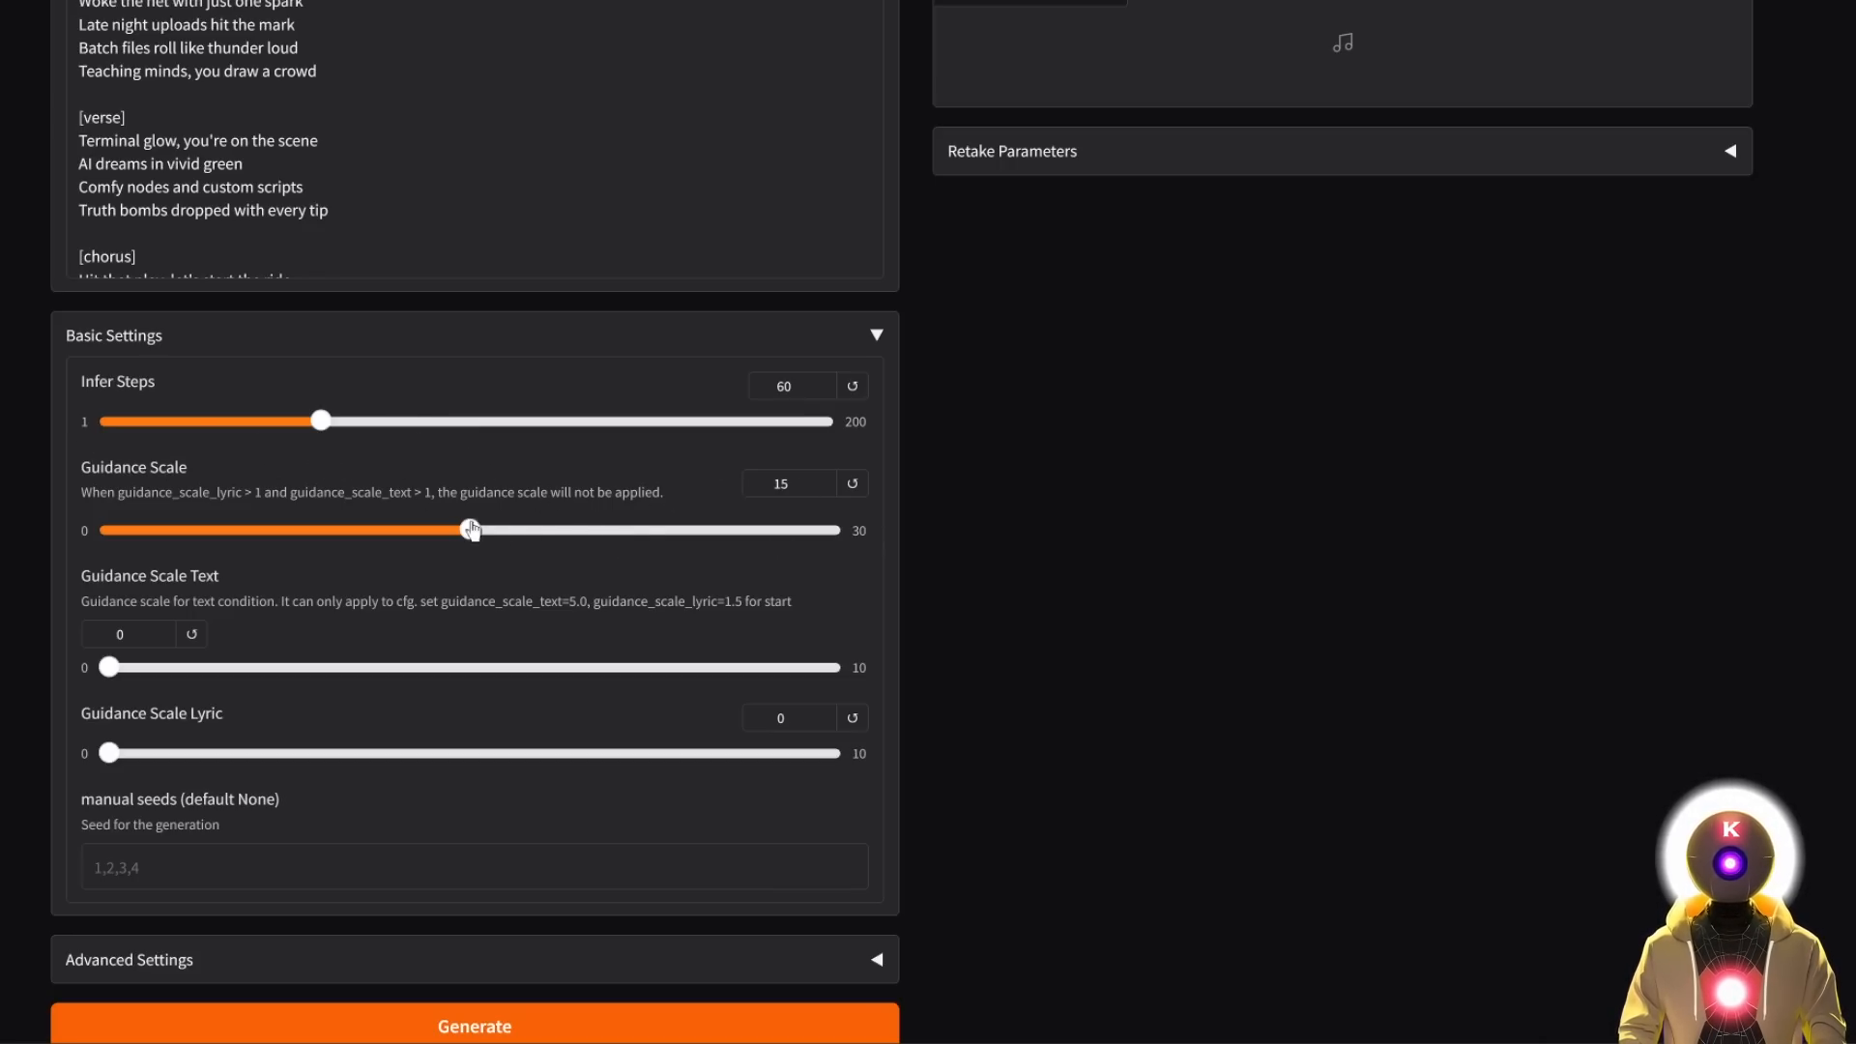
pyautogui.moveTo(472, 531); pyautogui.dragTo(560, 531)
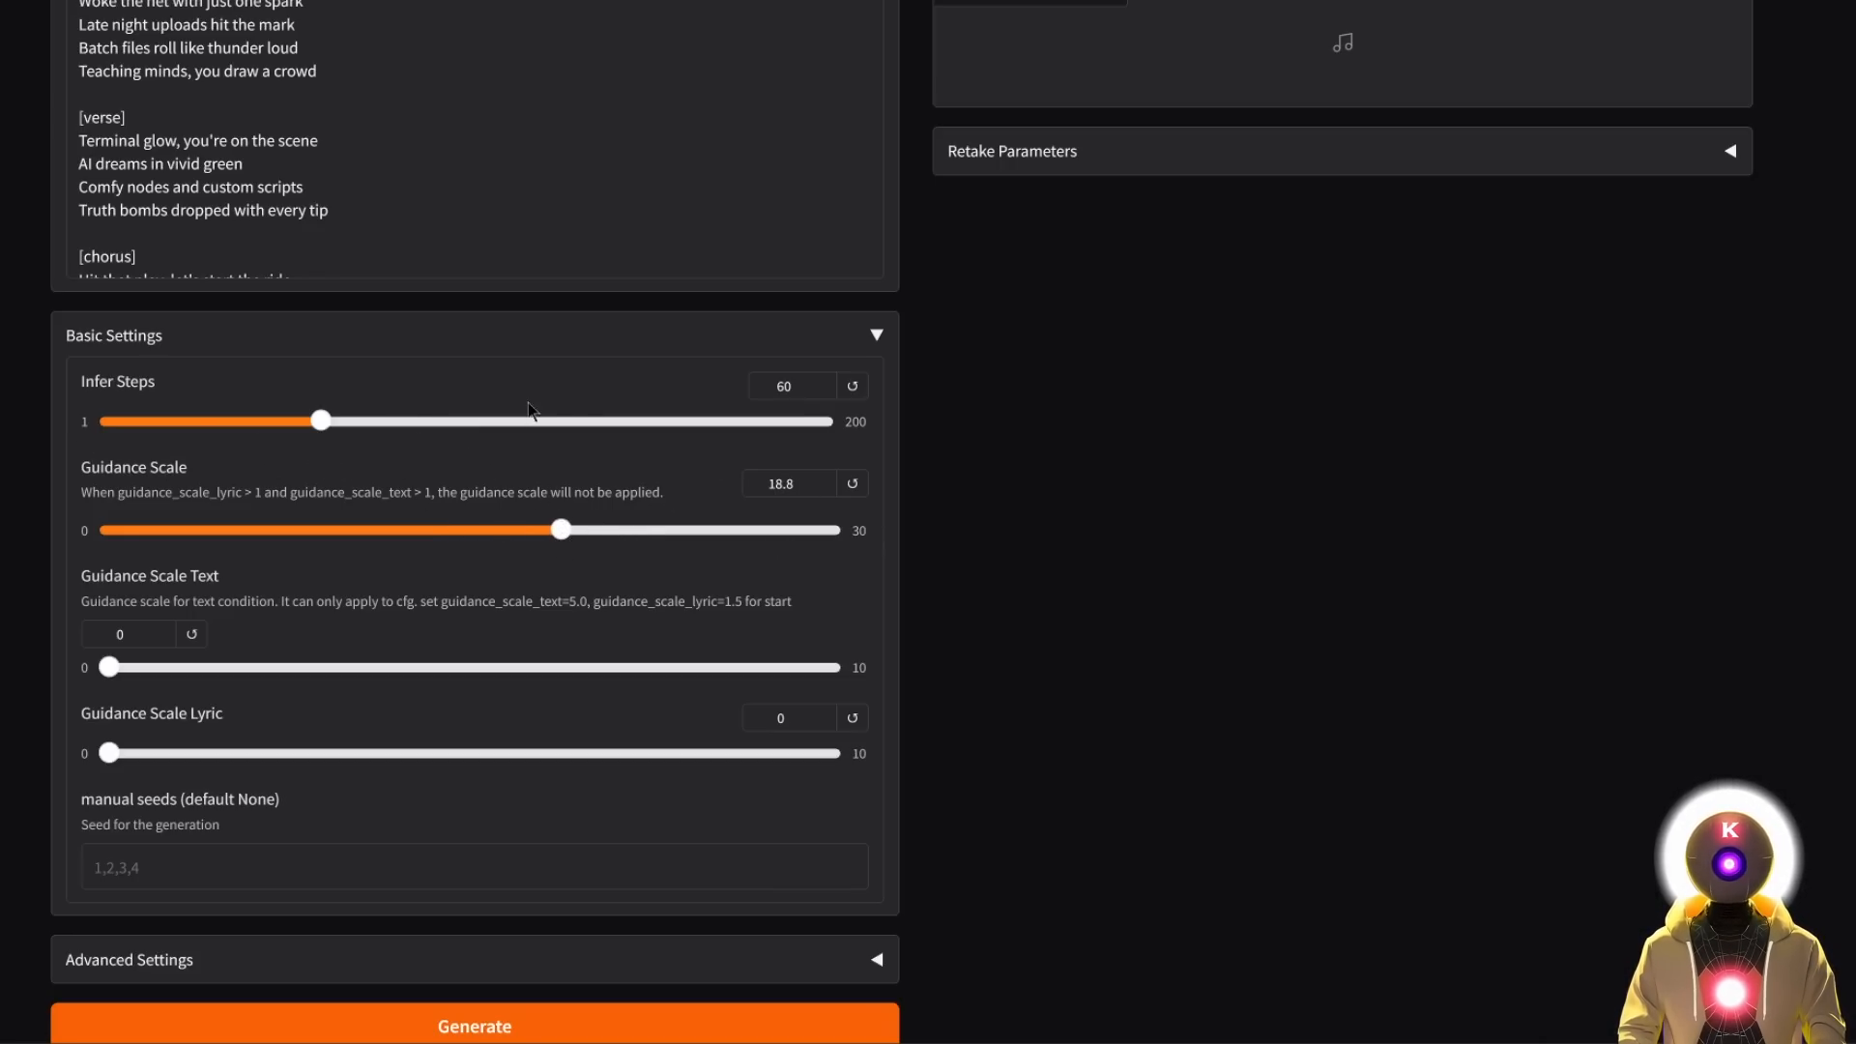
# Review the advanced generation settings, trying a Granularity Scale of 30.4 and resetting it to its default.
pyautogui.scroll(3, 66, 293)
pyautogui.scroll(3, 410, 396)
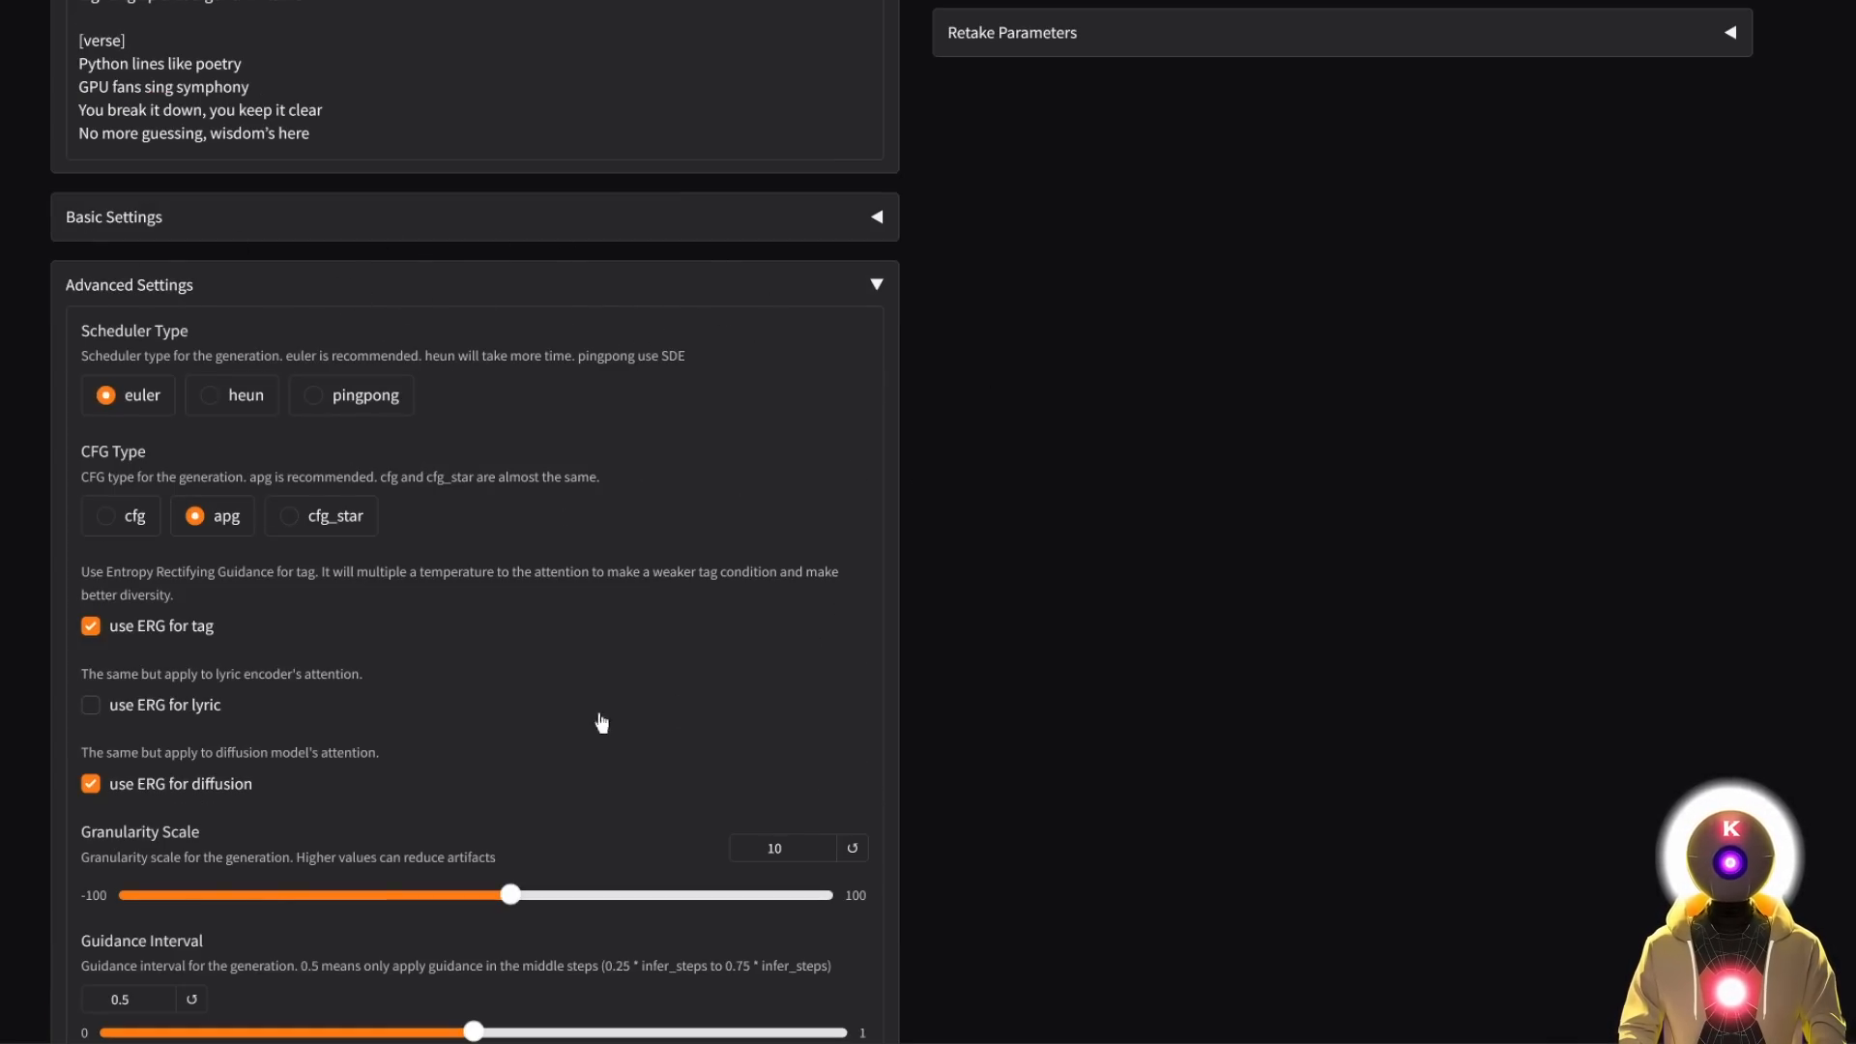
pyautogui.scroll(-2, 478, 191)
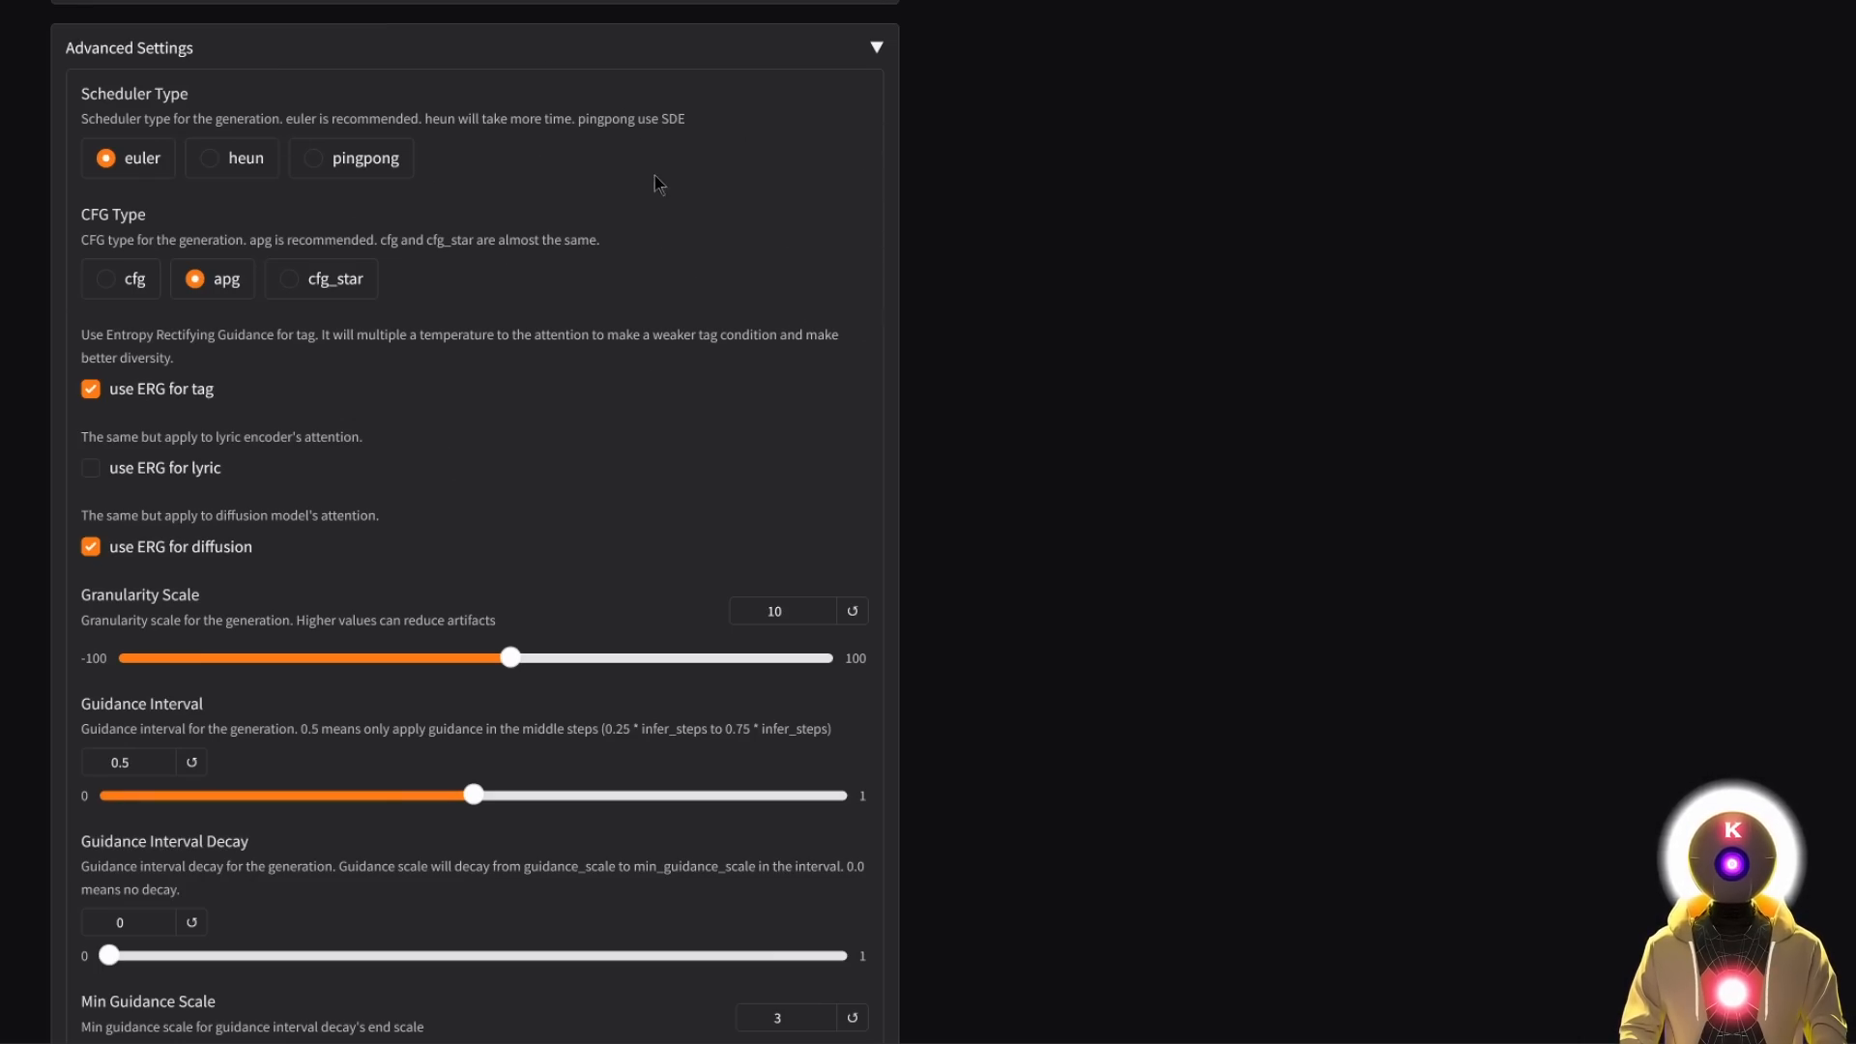
pyautogui.scroll(-1, 354, 493)
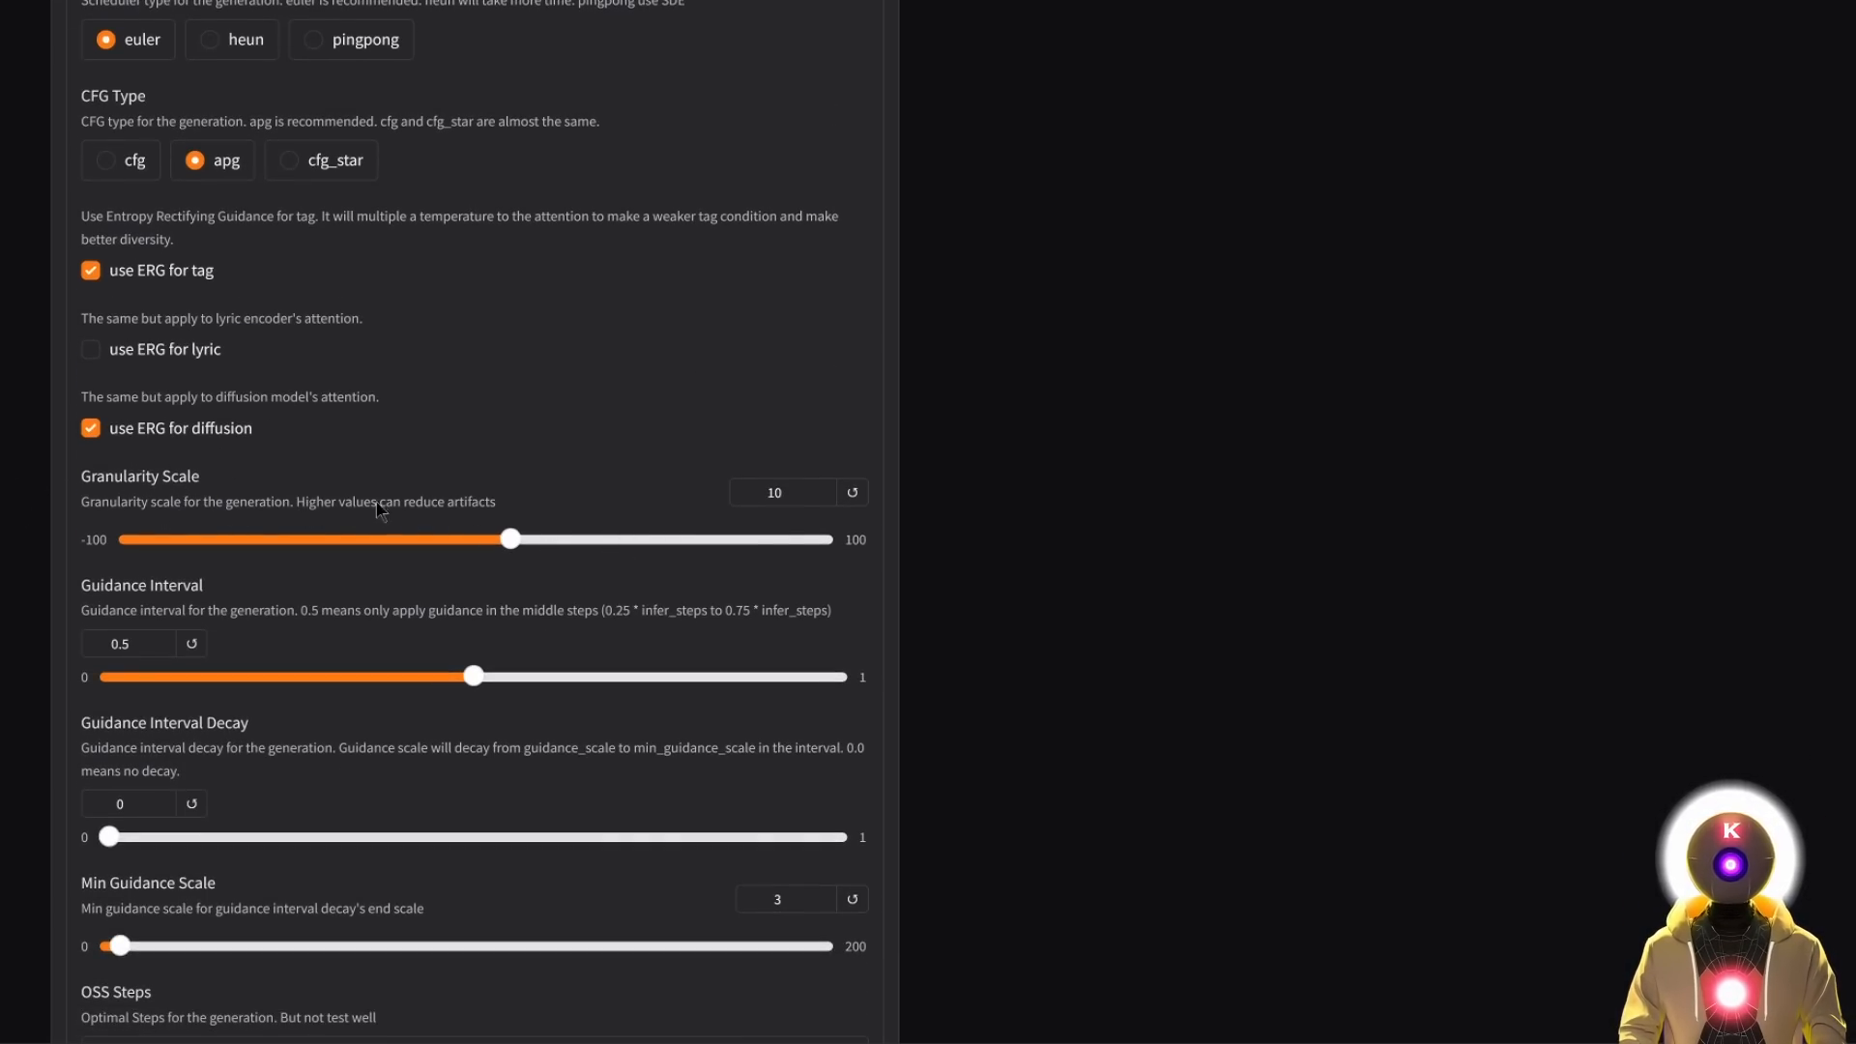
pyautogui.moveTo(511, 539); pyautogui.dragTo(583, 543)
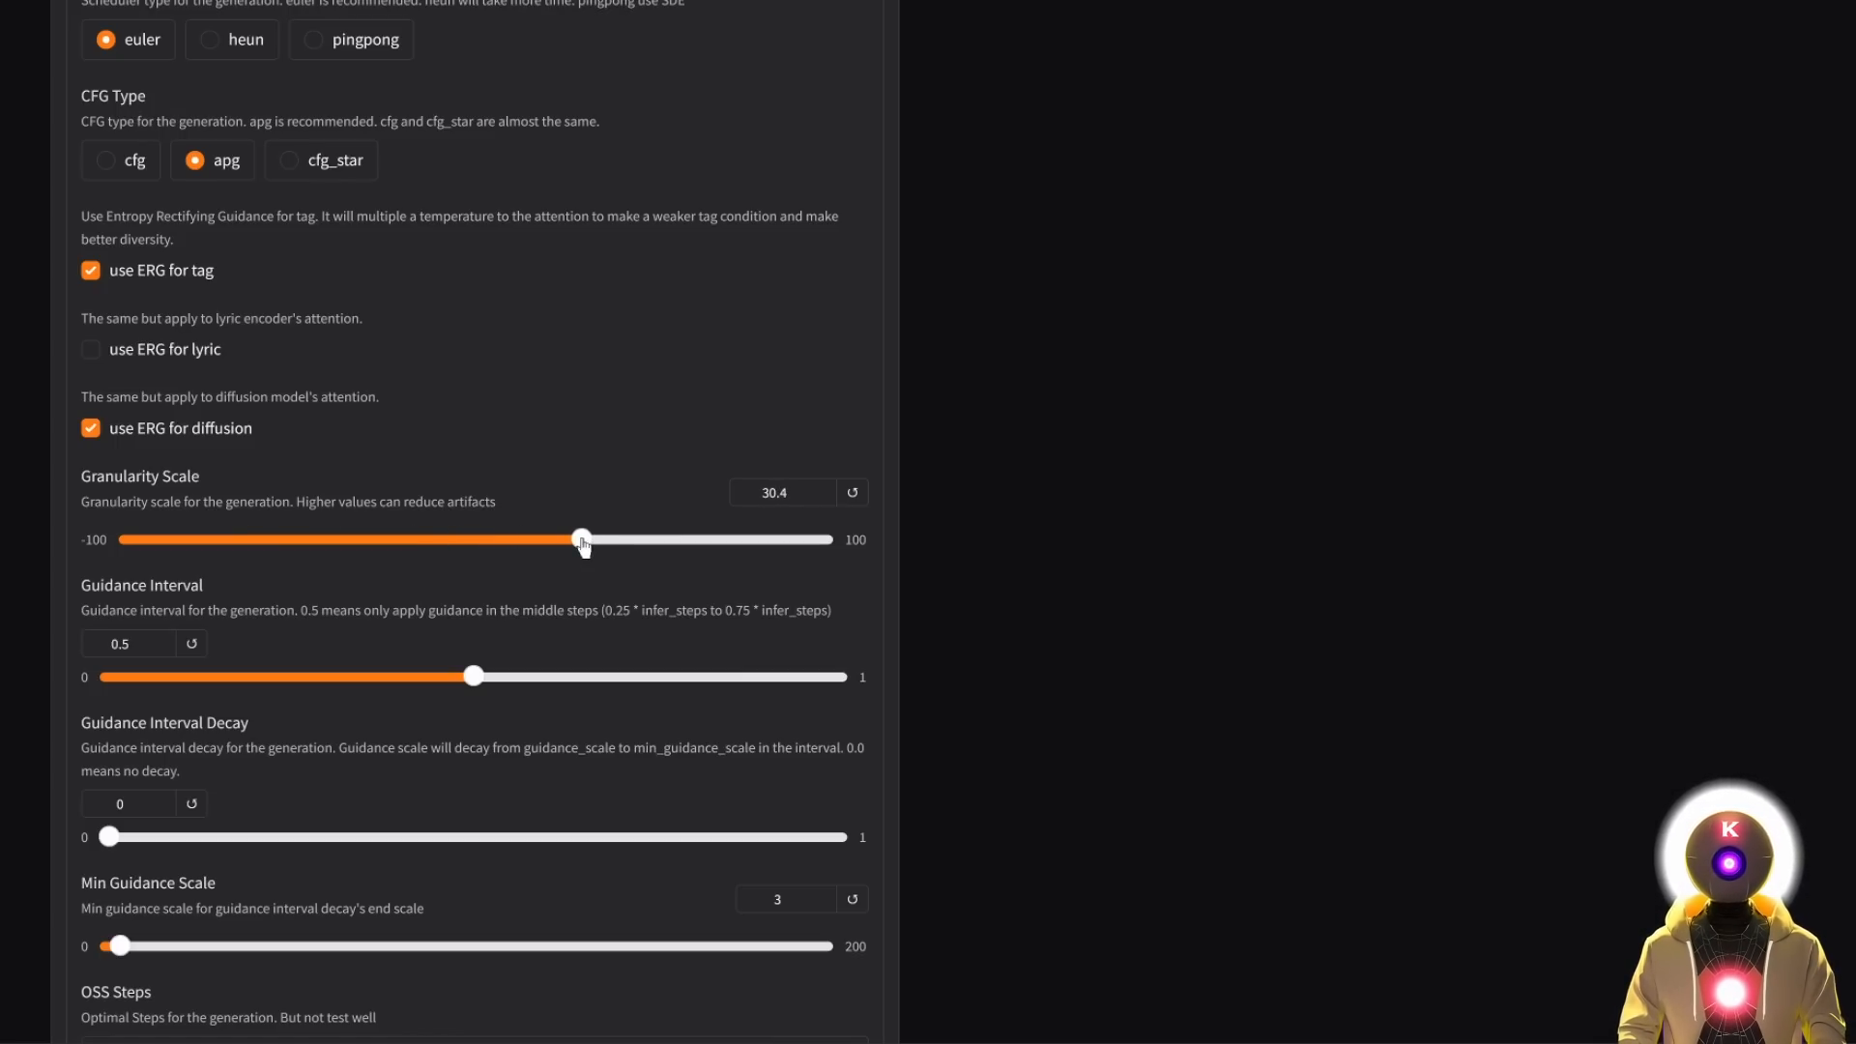
pyautogui.click(853, 494)
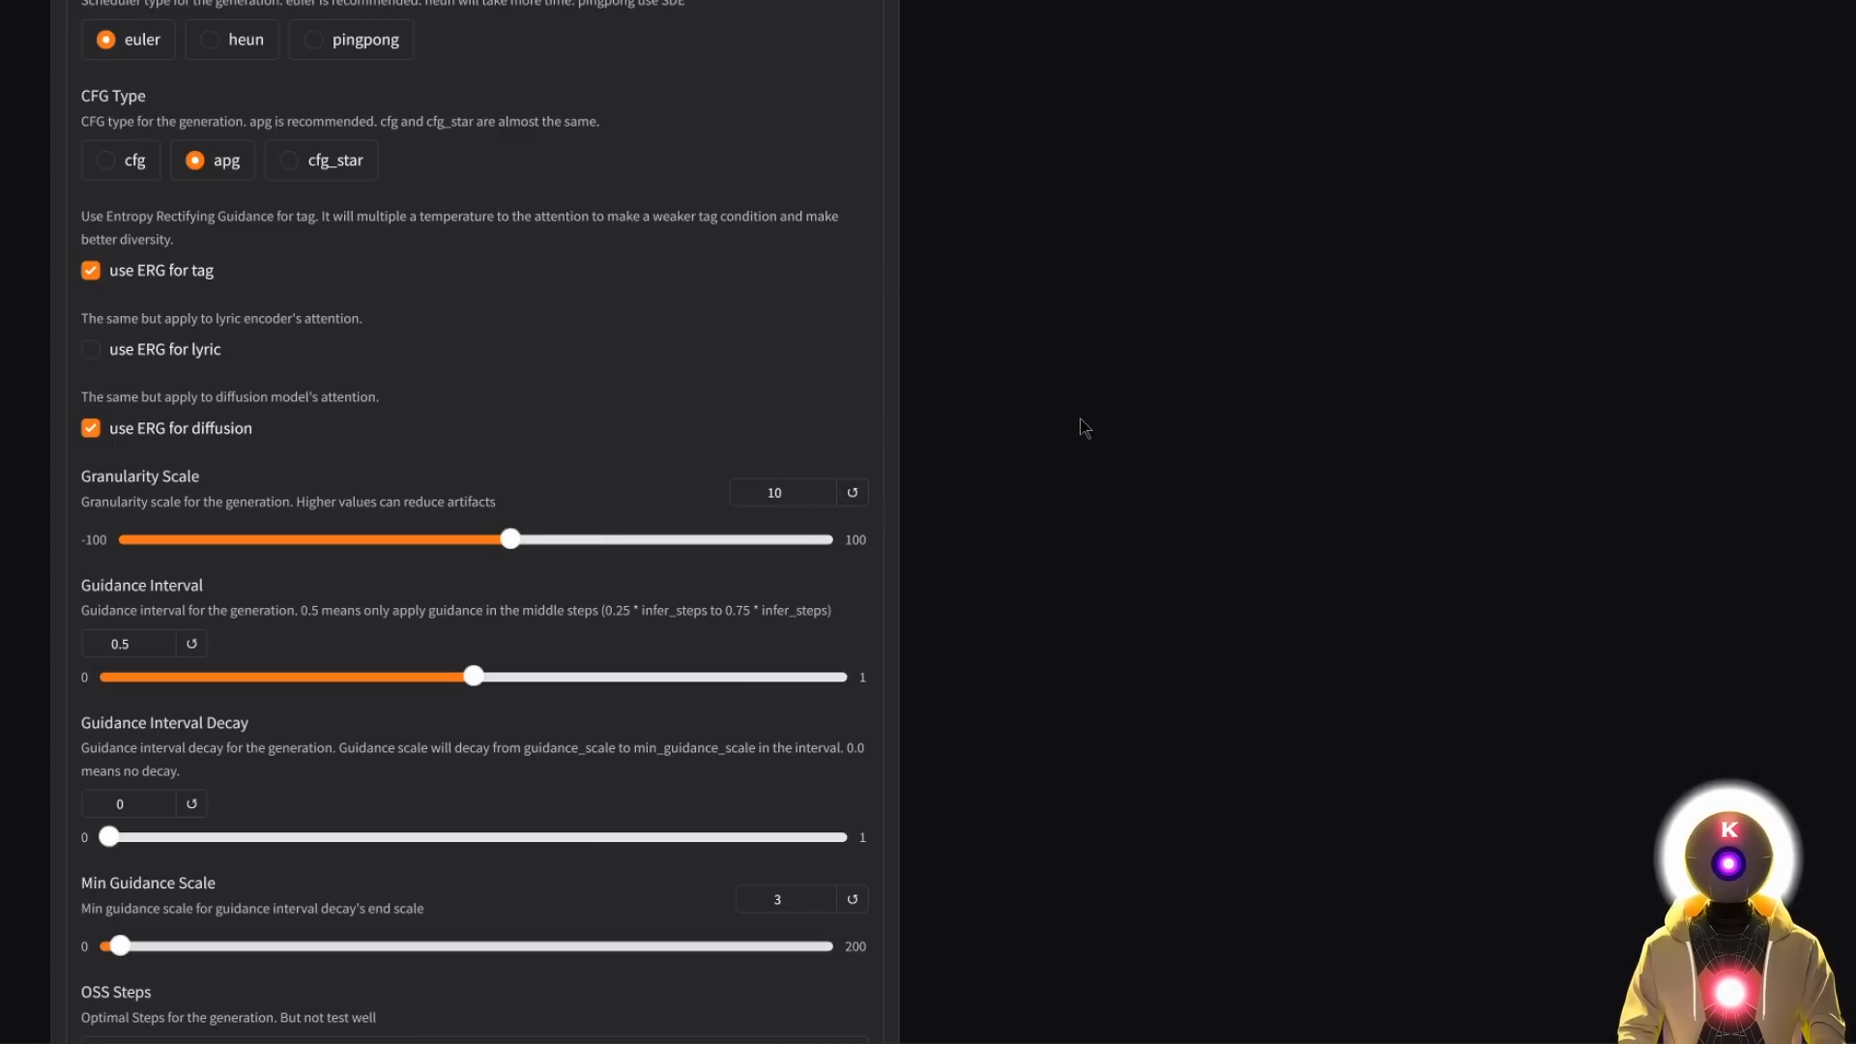
pyautogui.scroll(-2, 493, 643)
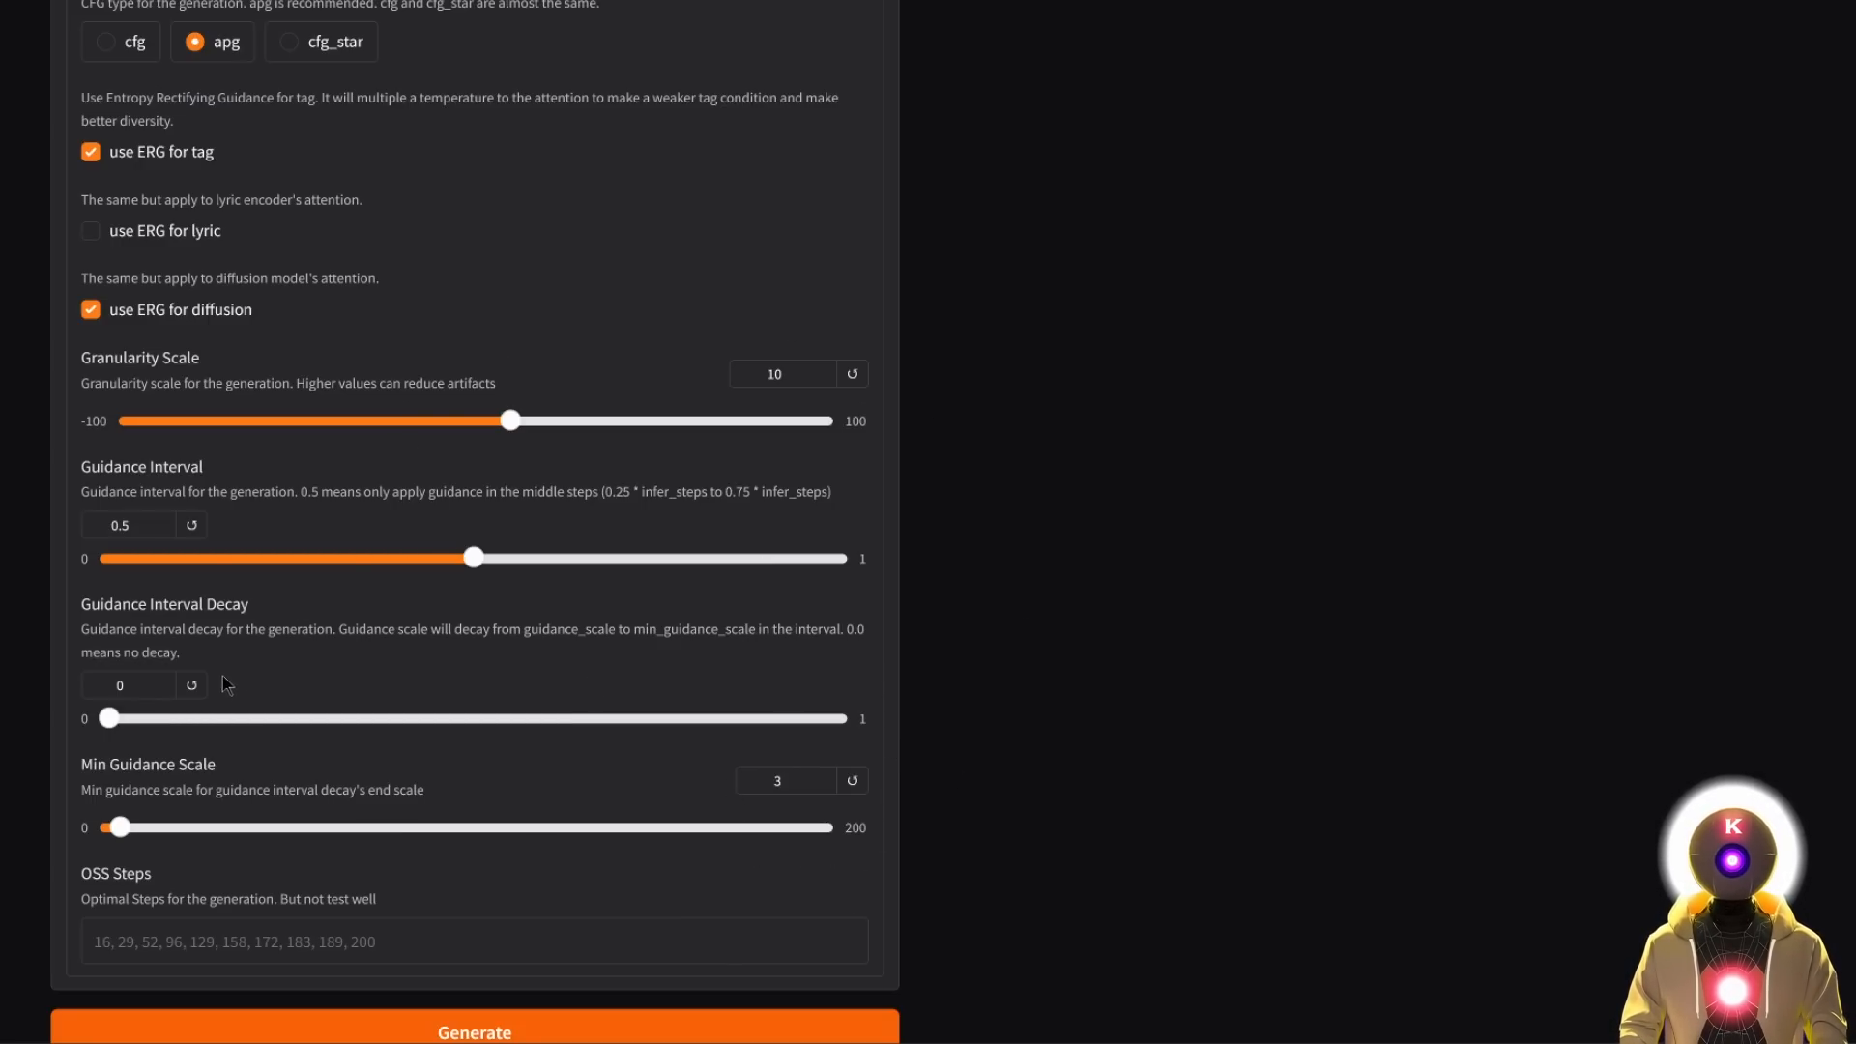
pyautogui.scroll(-2, 1023, 928)
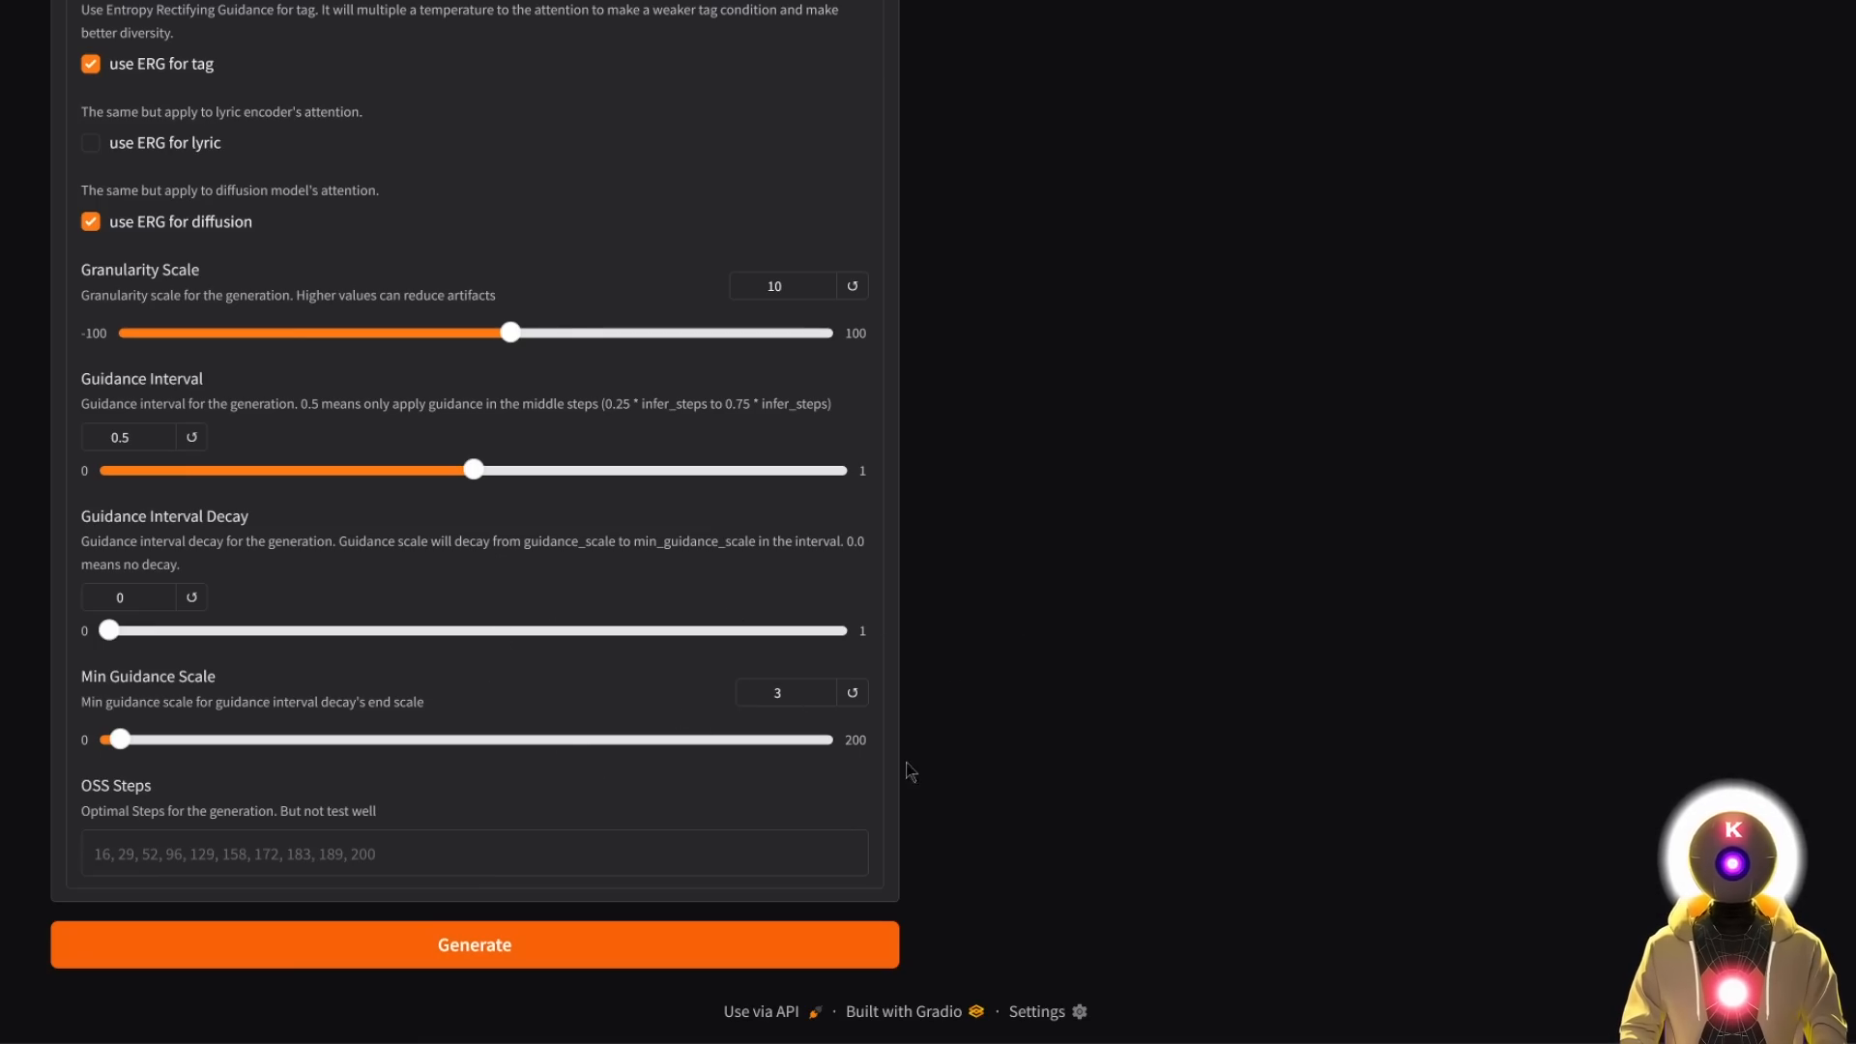
# Collapse the advanced settings and generate the rock song.
pyautogui.scroll(4, 886, 779)
pyautogui.click(876, 77)
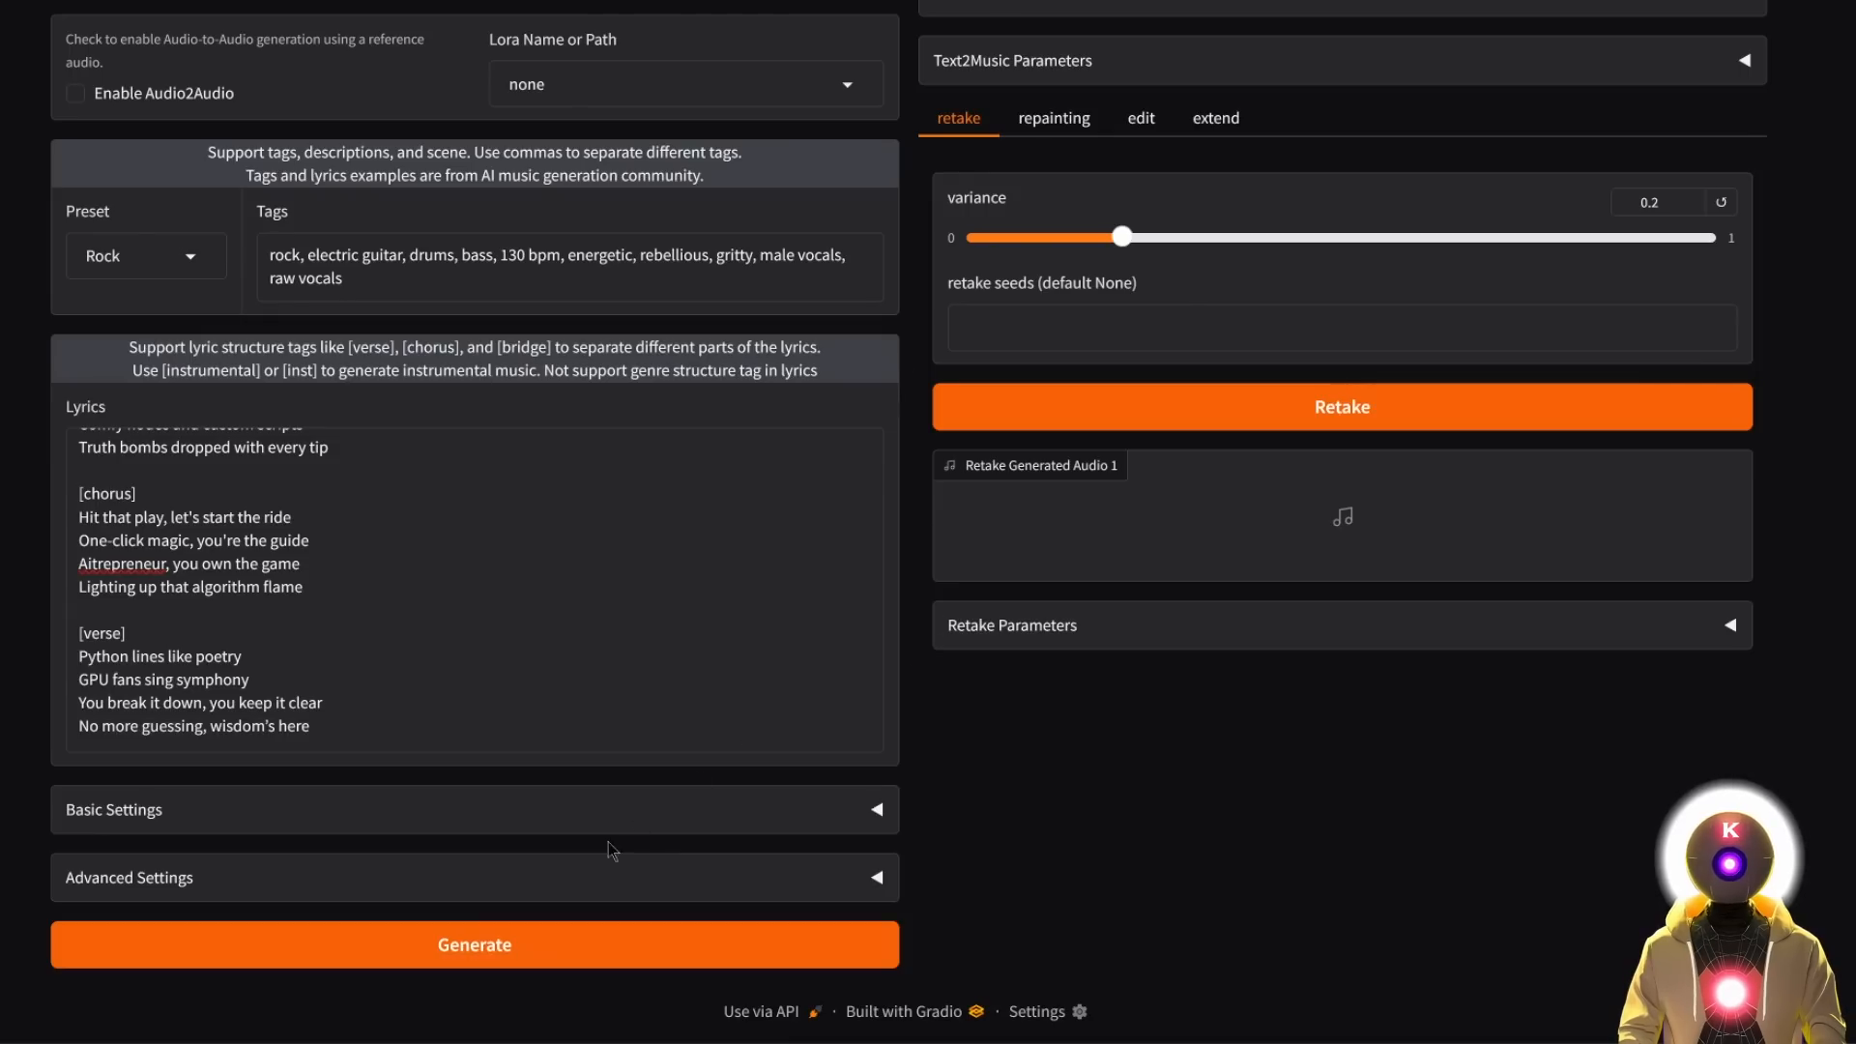
pyautogui.click(505, 947)
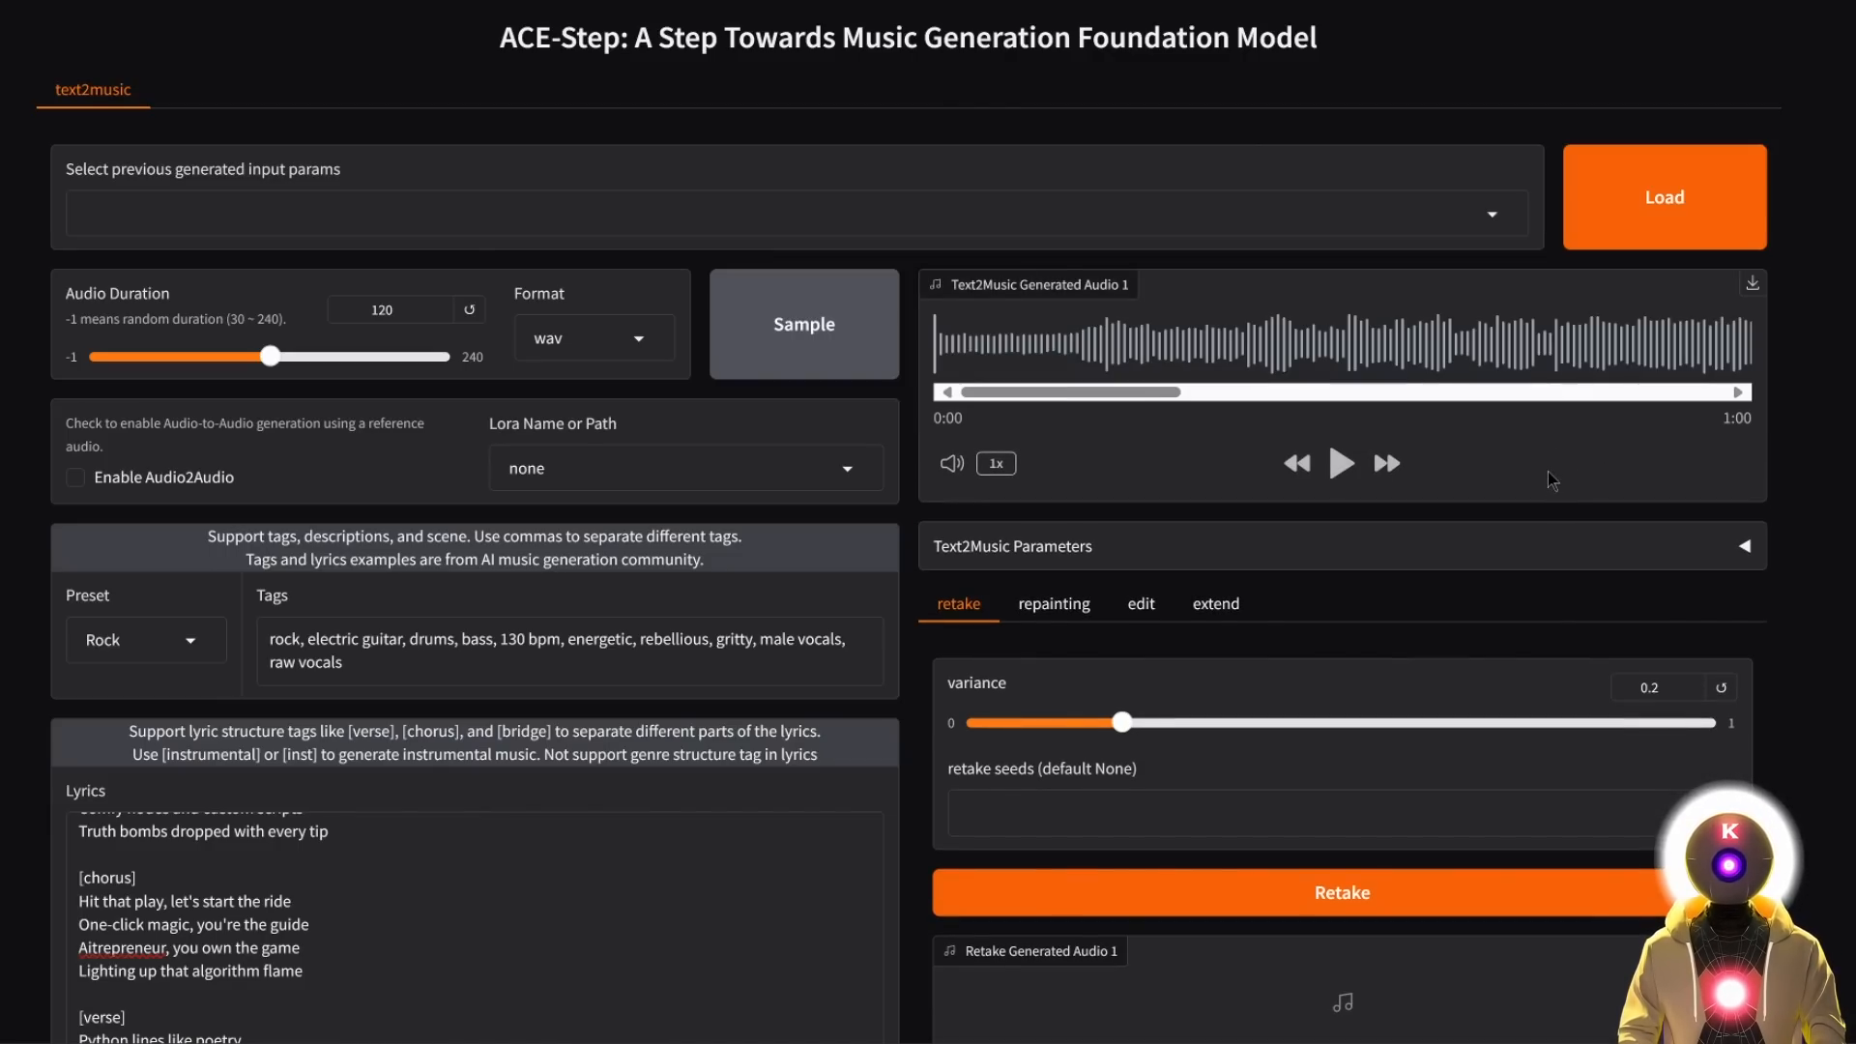
# Play the generated song while following along in the lyrics, then pause it.
pyautogui.click(1342, 466)
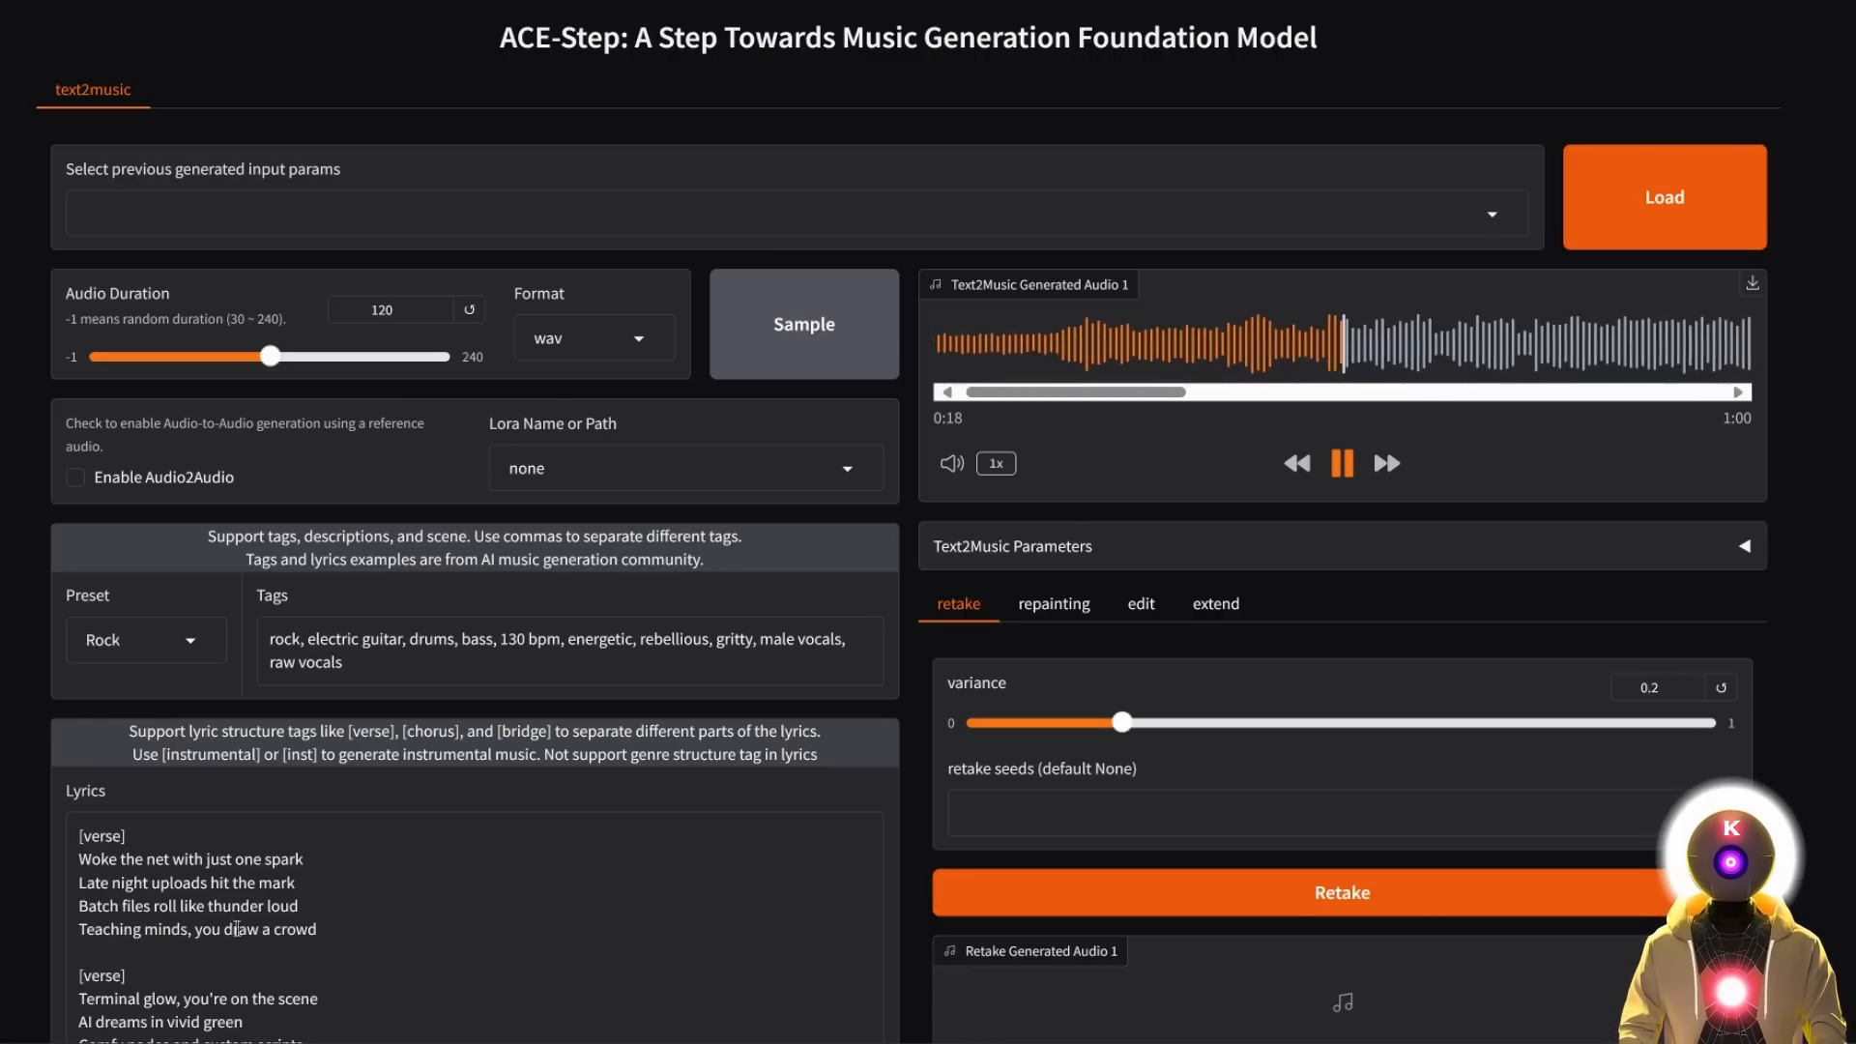
pyautogui.scroll(-2, 371, 920)
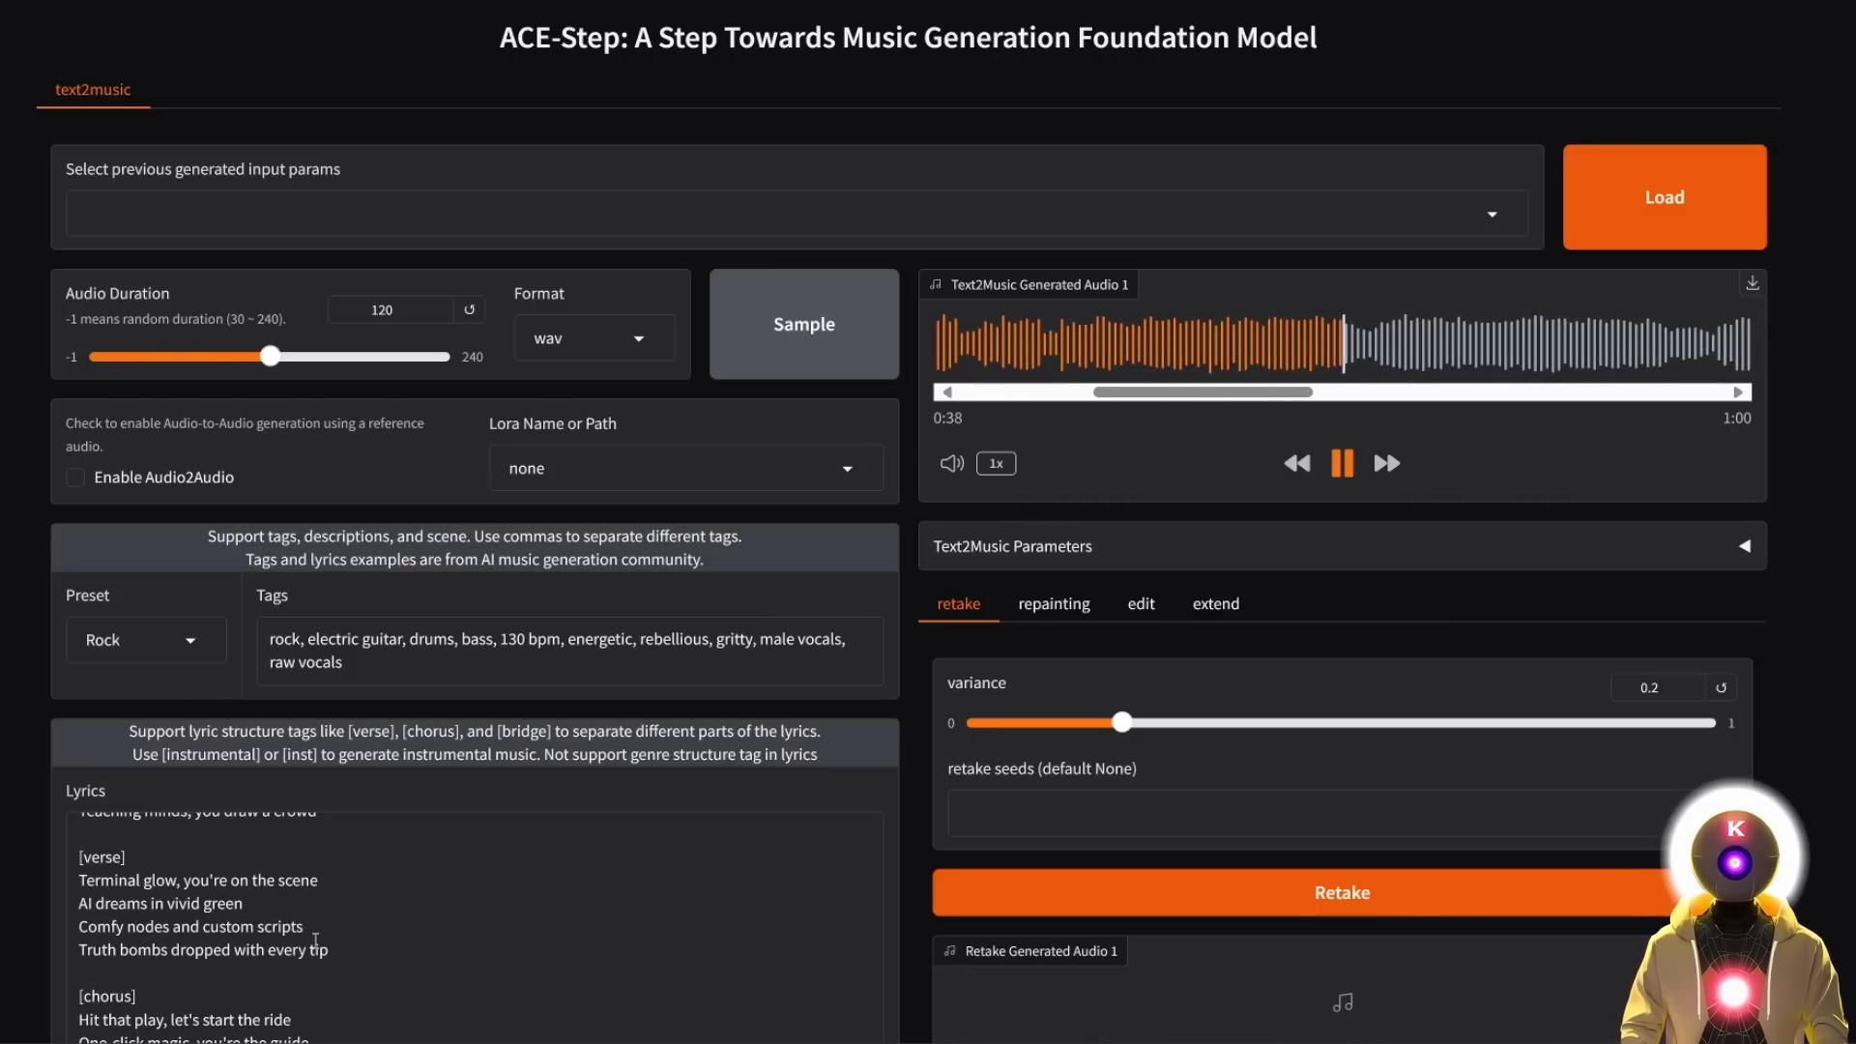
pyautogui.scroll(-3, 337, 960)
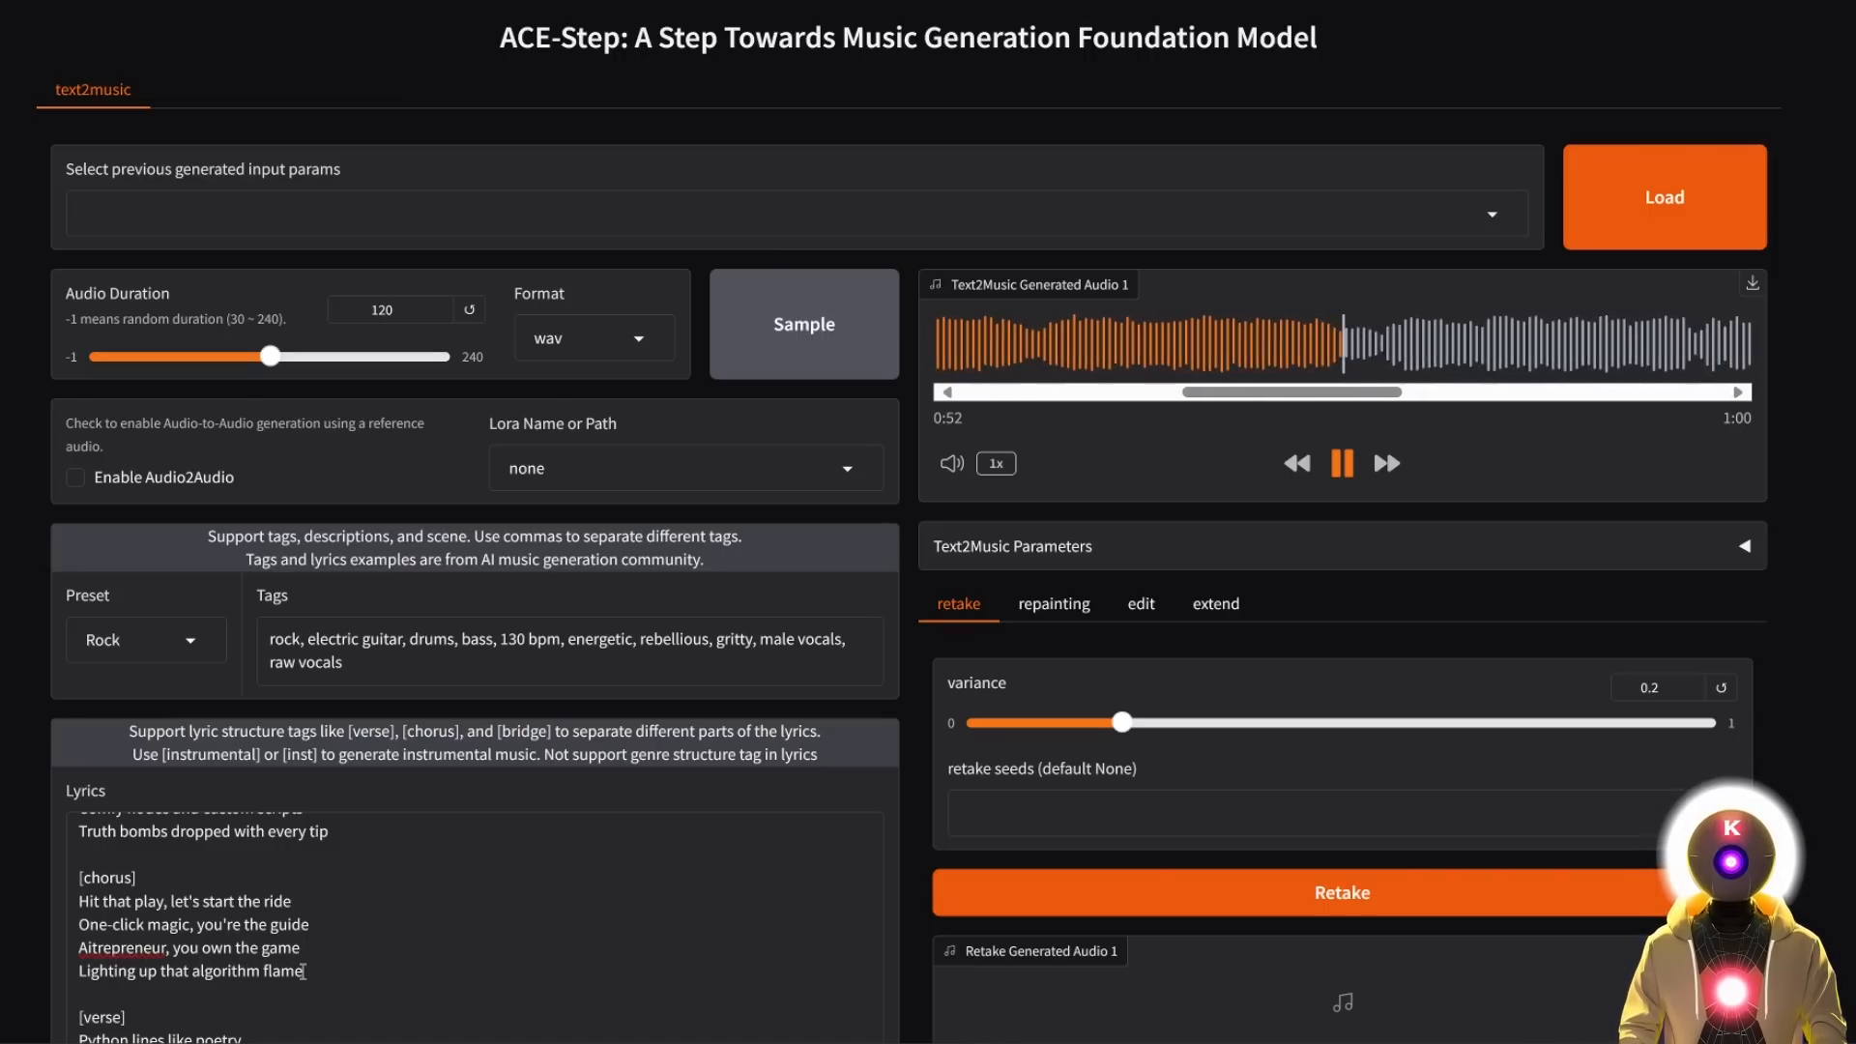
pyautogui.scroll(-2, 296, 964)
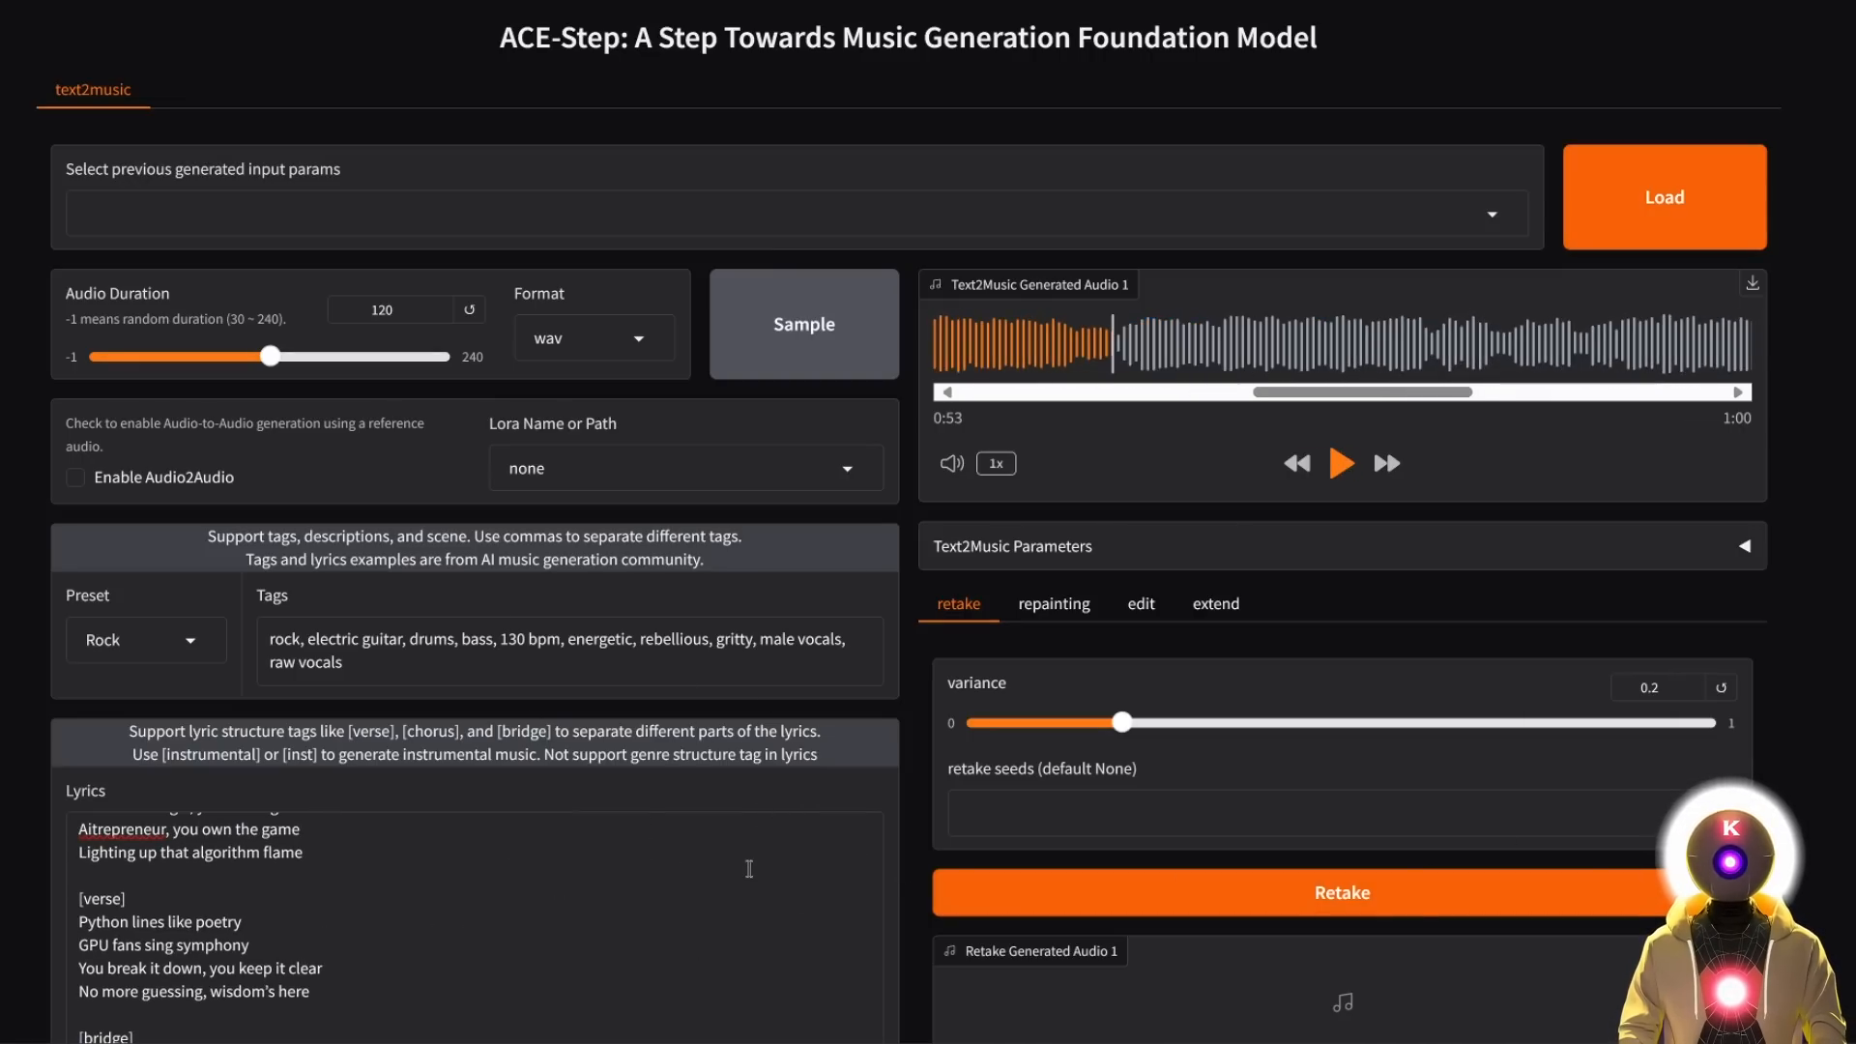
pyautogui.scroll(-4, 749, 868)
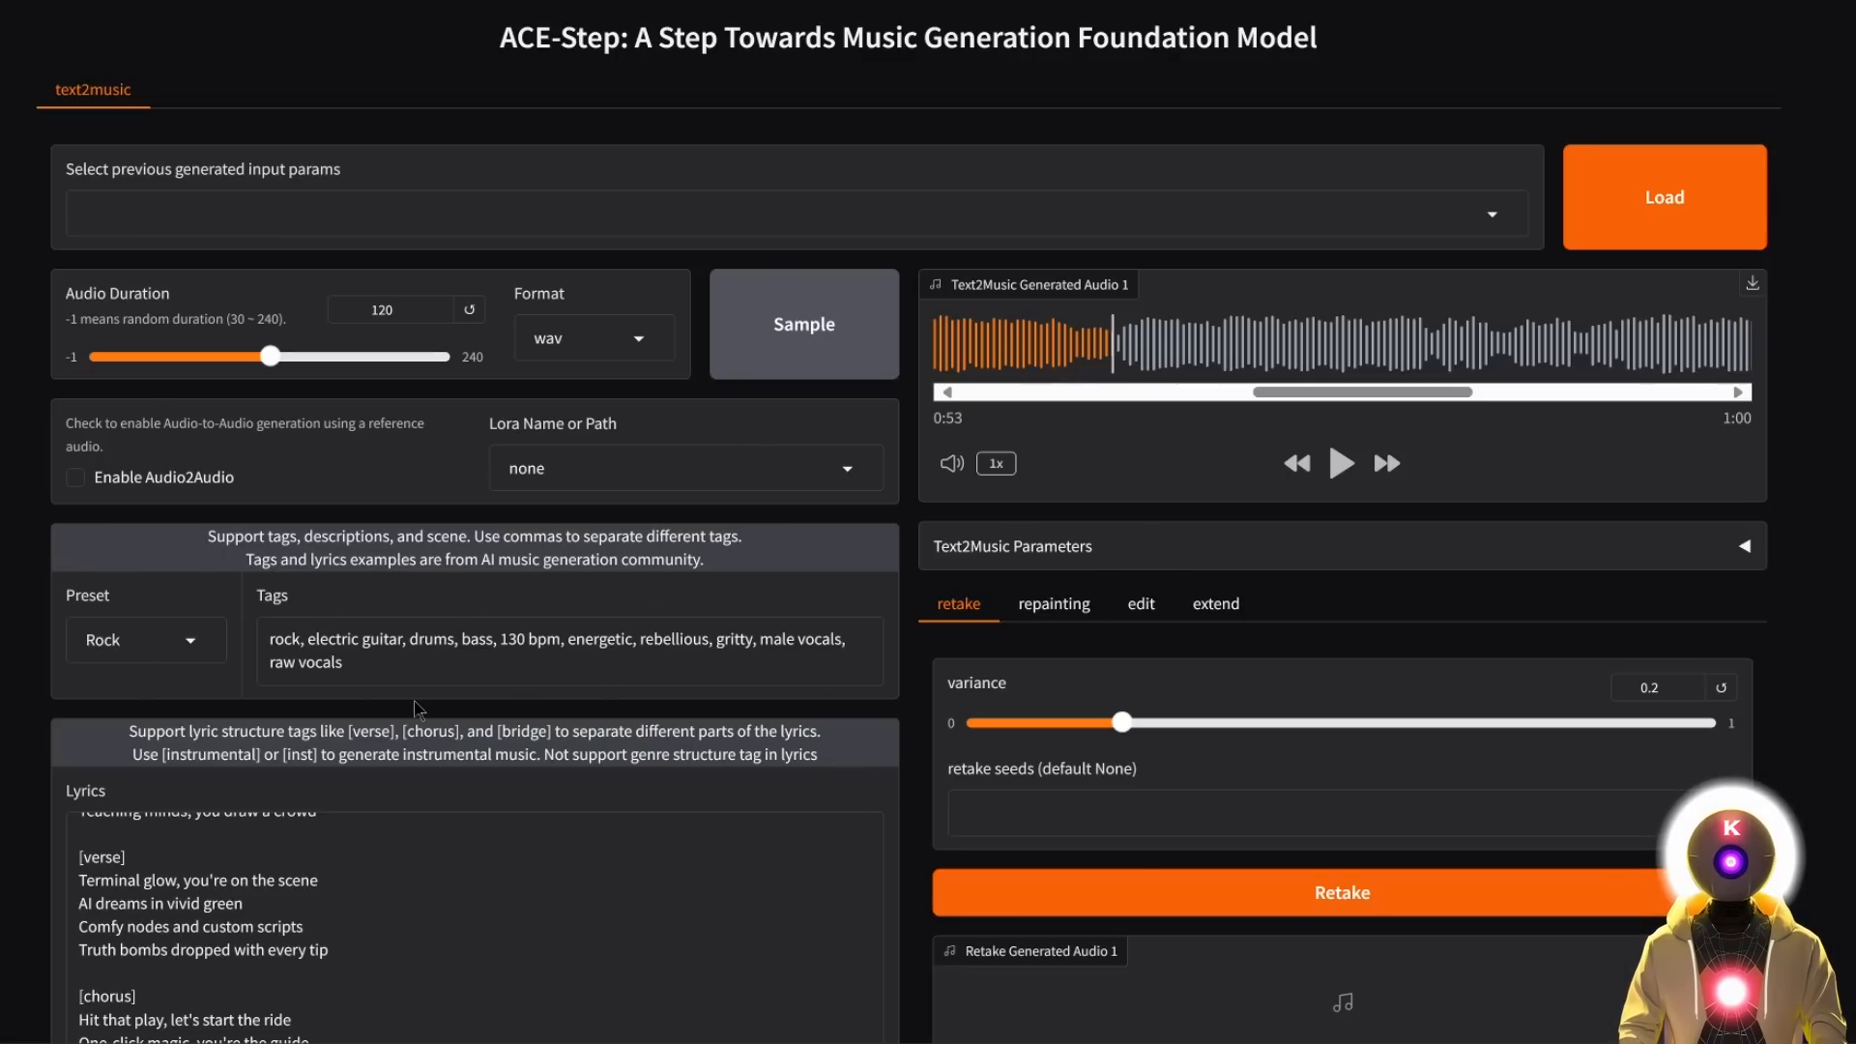
pyautogui.scroll(1, 497, 922)
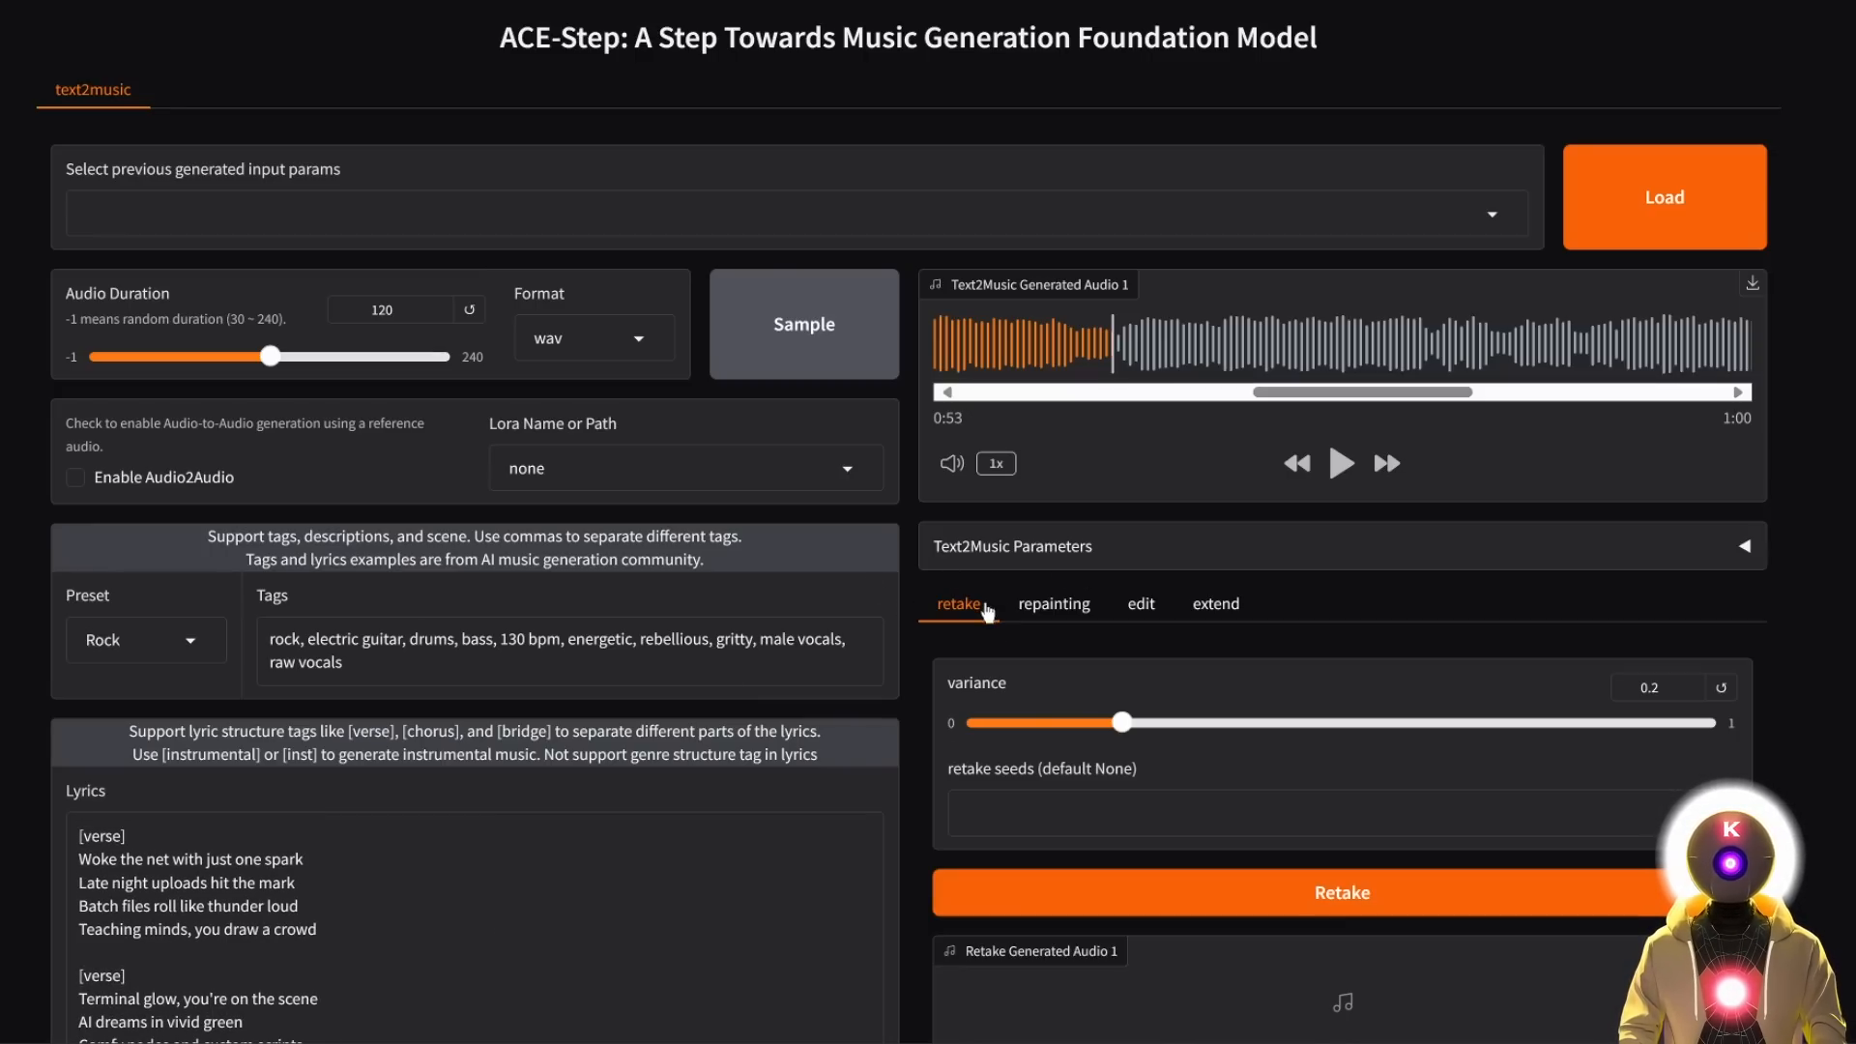
# Examine the console log for the inference progress and duration of the song generation.
pyautogui.hotkey('alt', 'Tab')
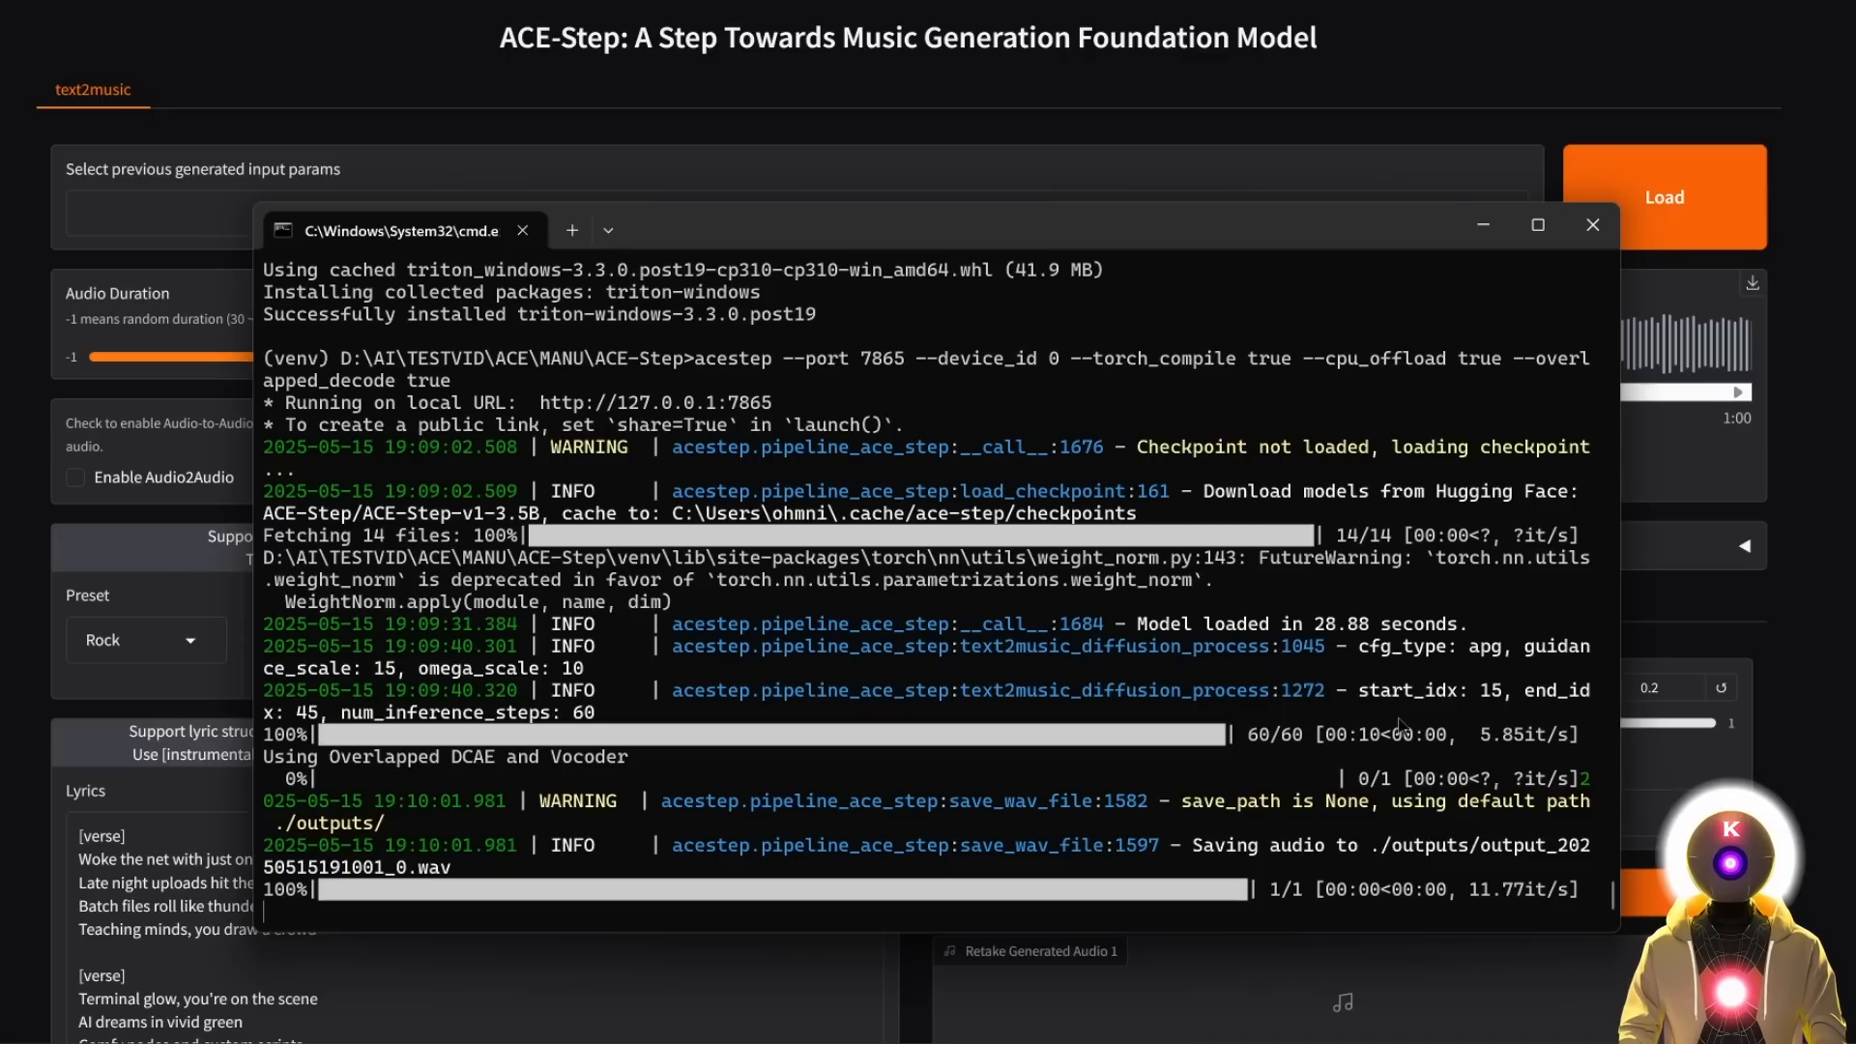
pyautogui.moveTo(1320, 736); pyautogui.dragTo(1384, 742)
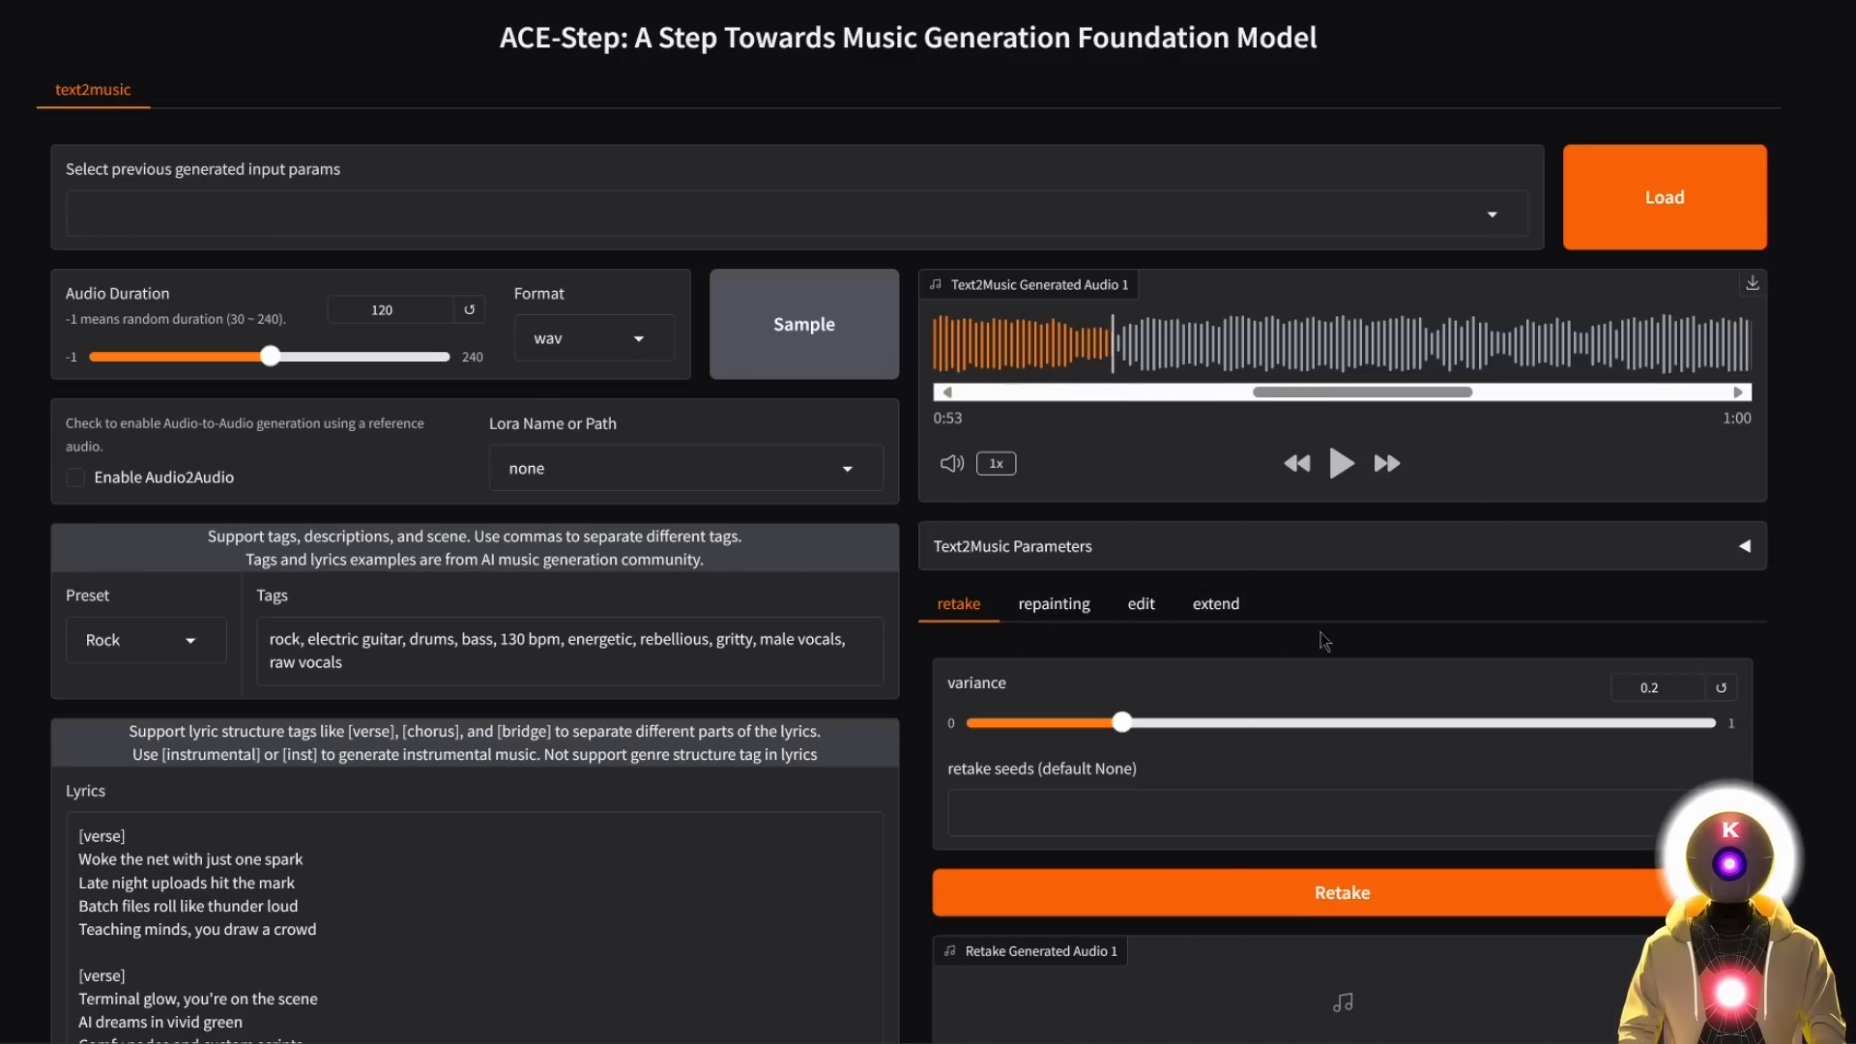
# Set the retake variance to 0.4.
pyautogui.scroll(-3, 1324, 618)
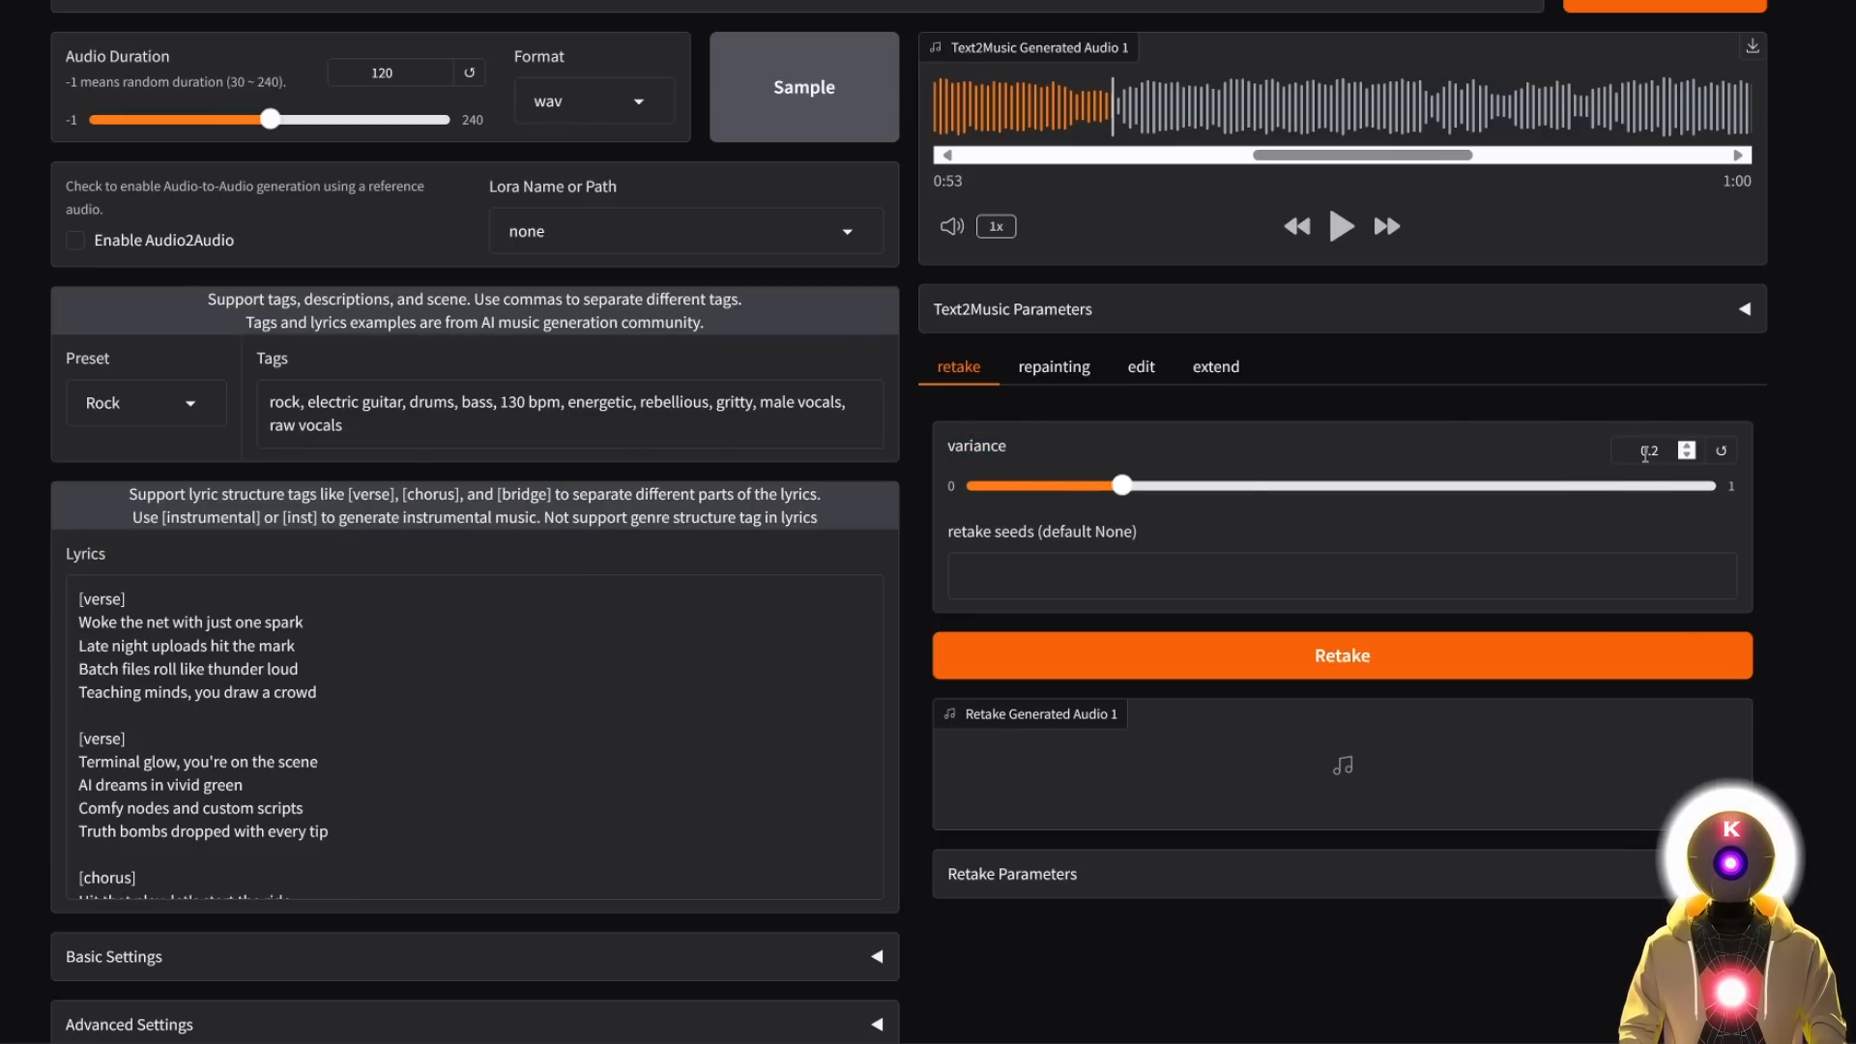
pyautogui.moveTo(1123, 485); pyautogui.dragTo(1521, 502)
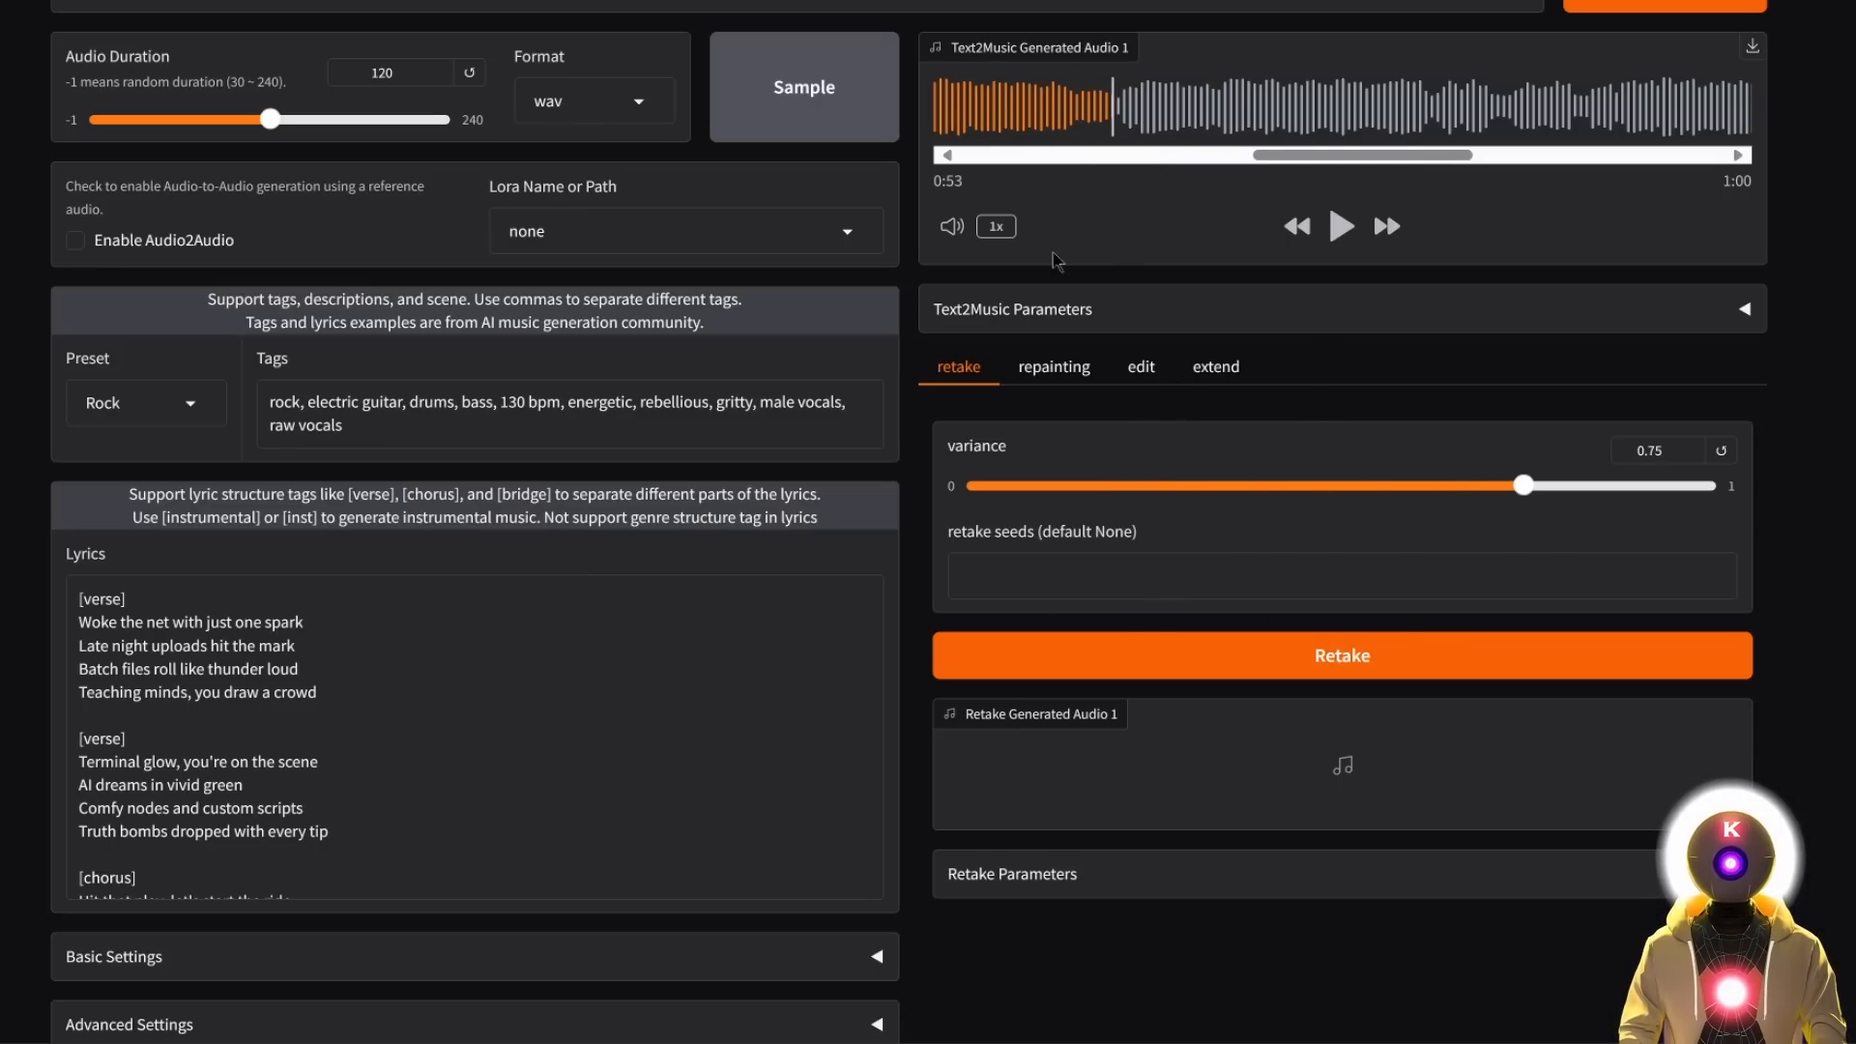
pyautogui.moveTo(1200, 489); pyautogui.dragTo(1269, 487)
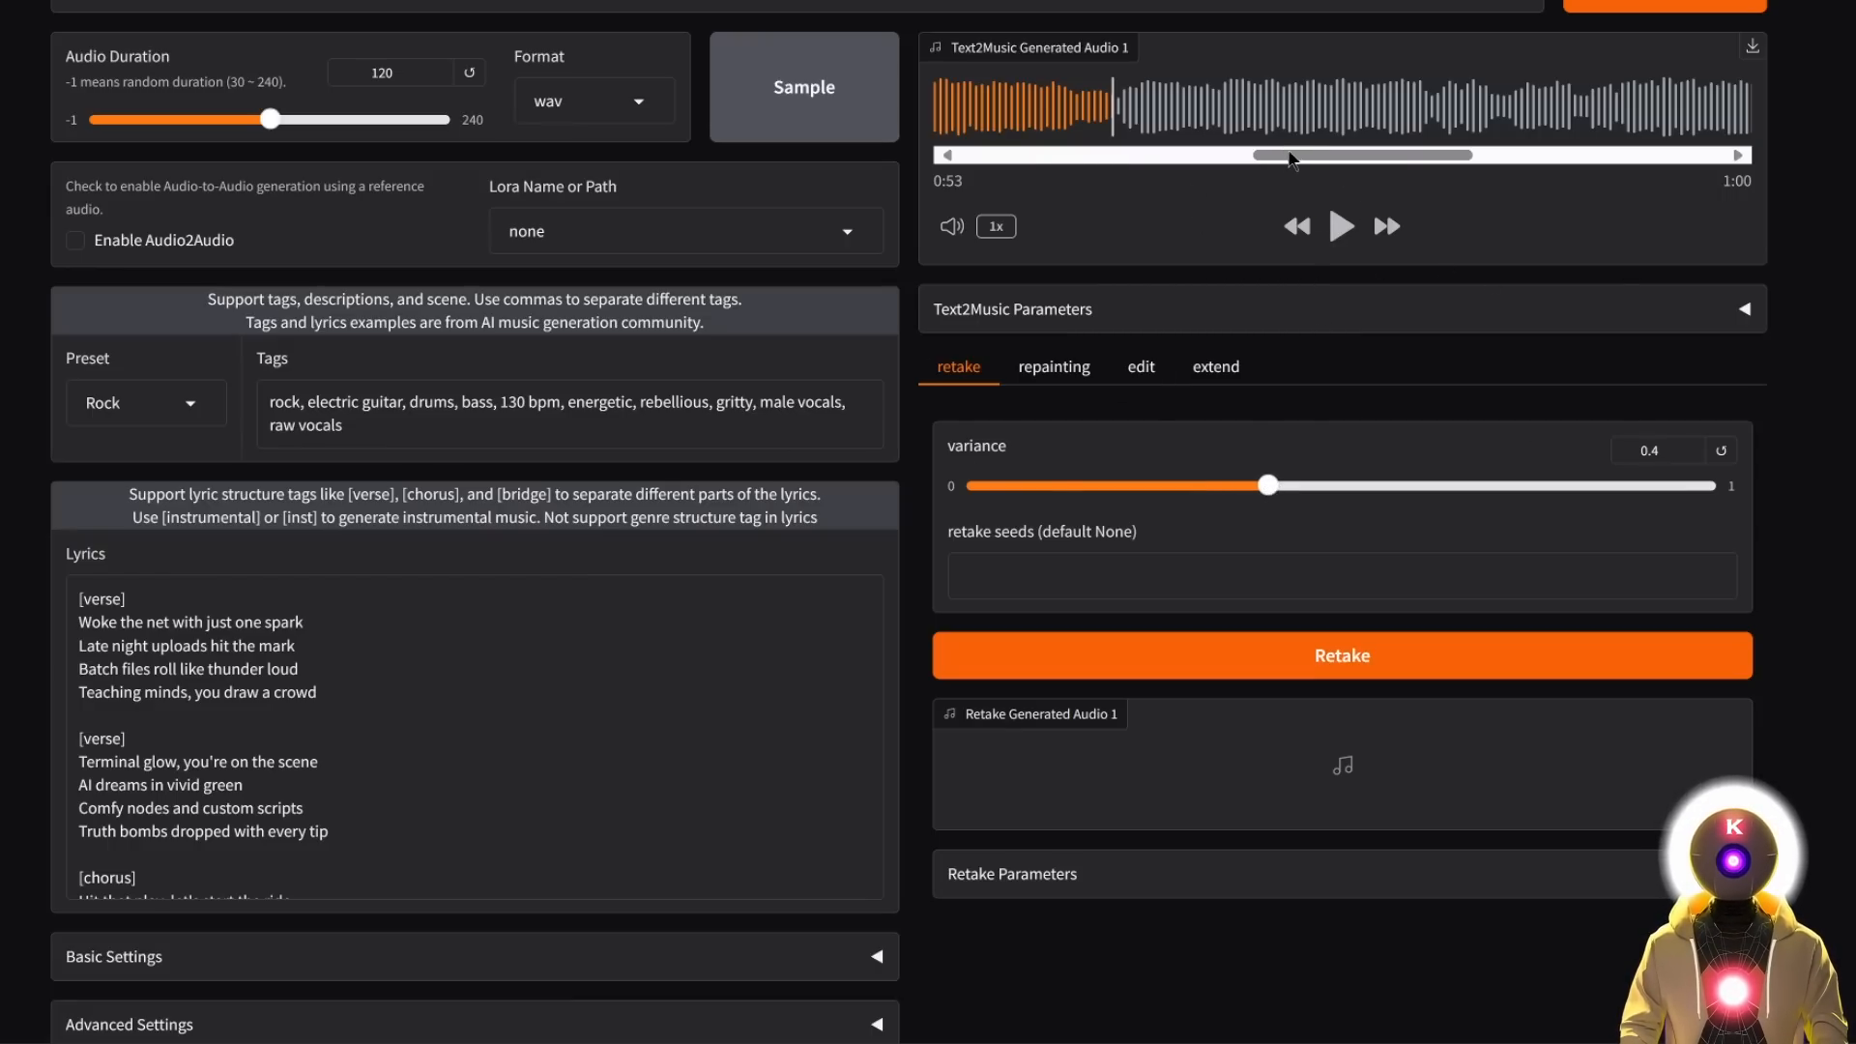
# Replay the opening seconds of the generated song as a reference.
pyautogui.moveTo(1287, 155); pyautogui.dragTo(979, 175)
pyautogui.click(1340, 226)
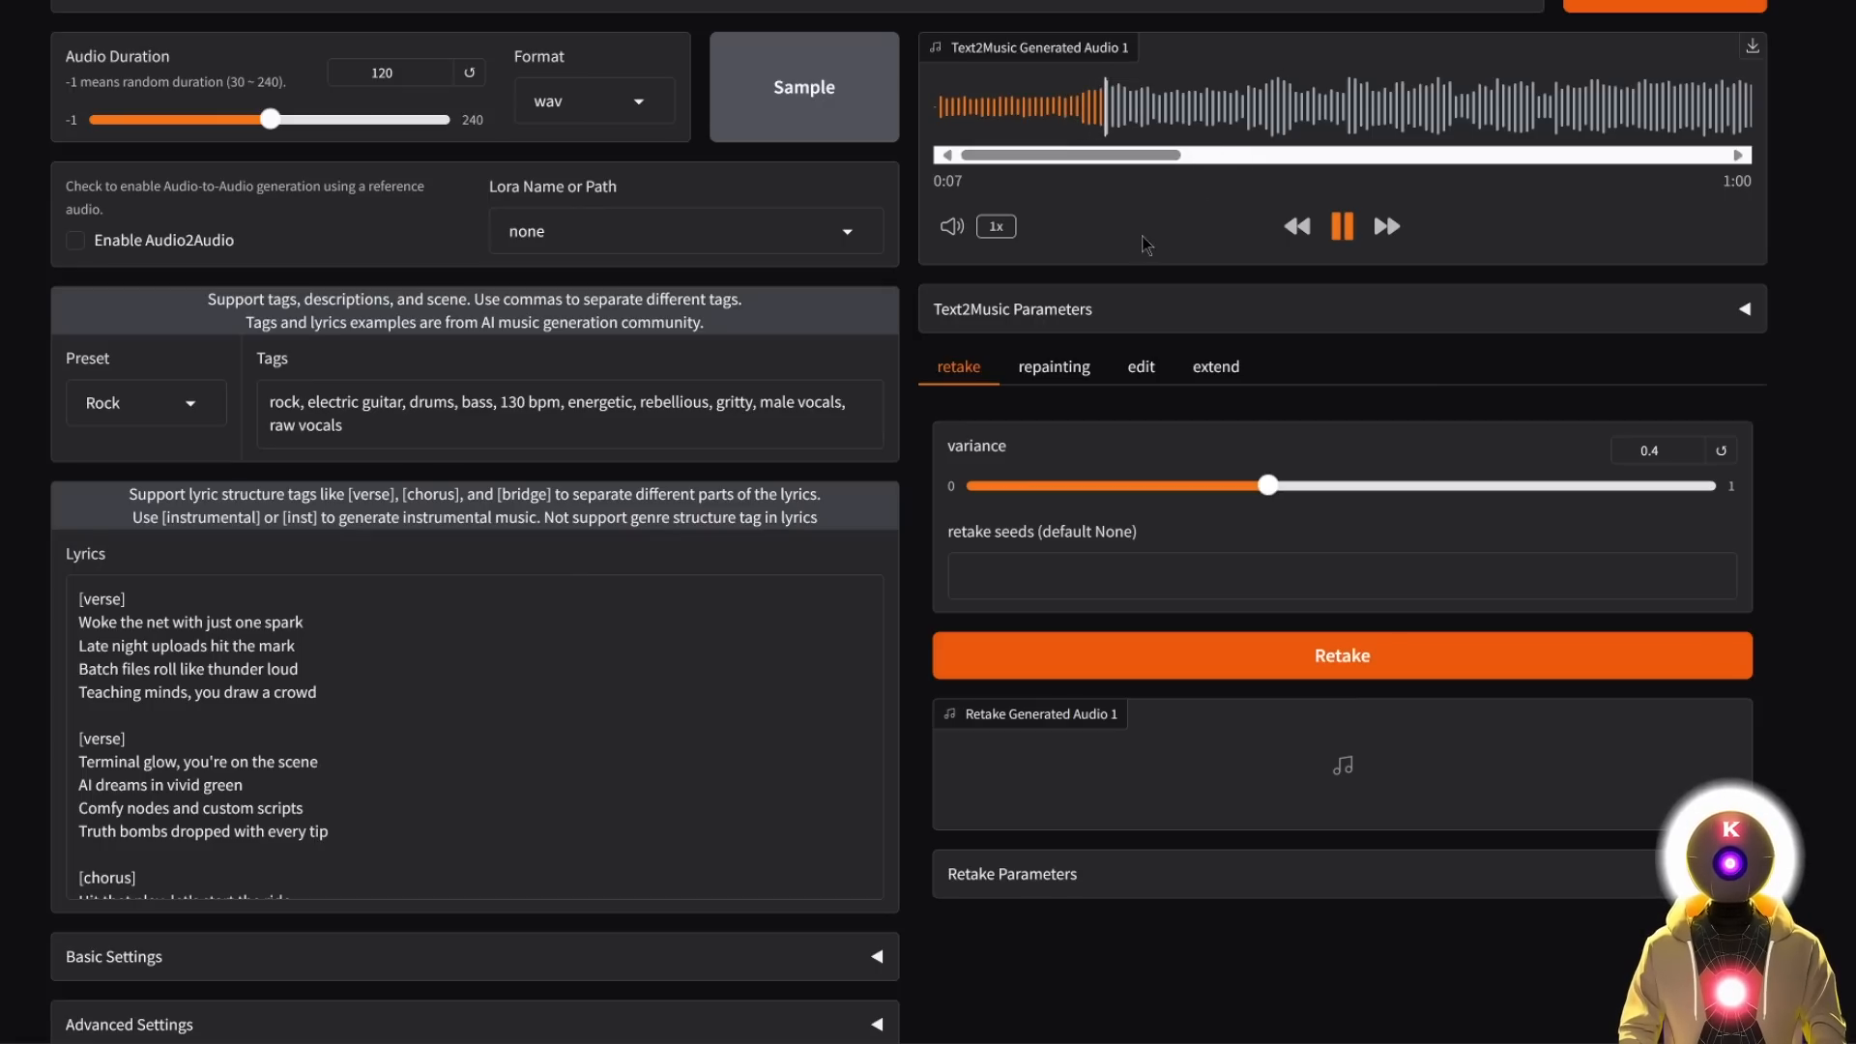
pyautogui.click(1337, 232)
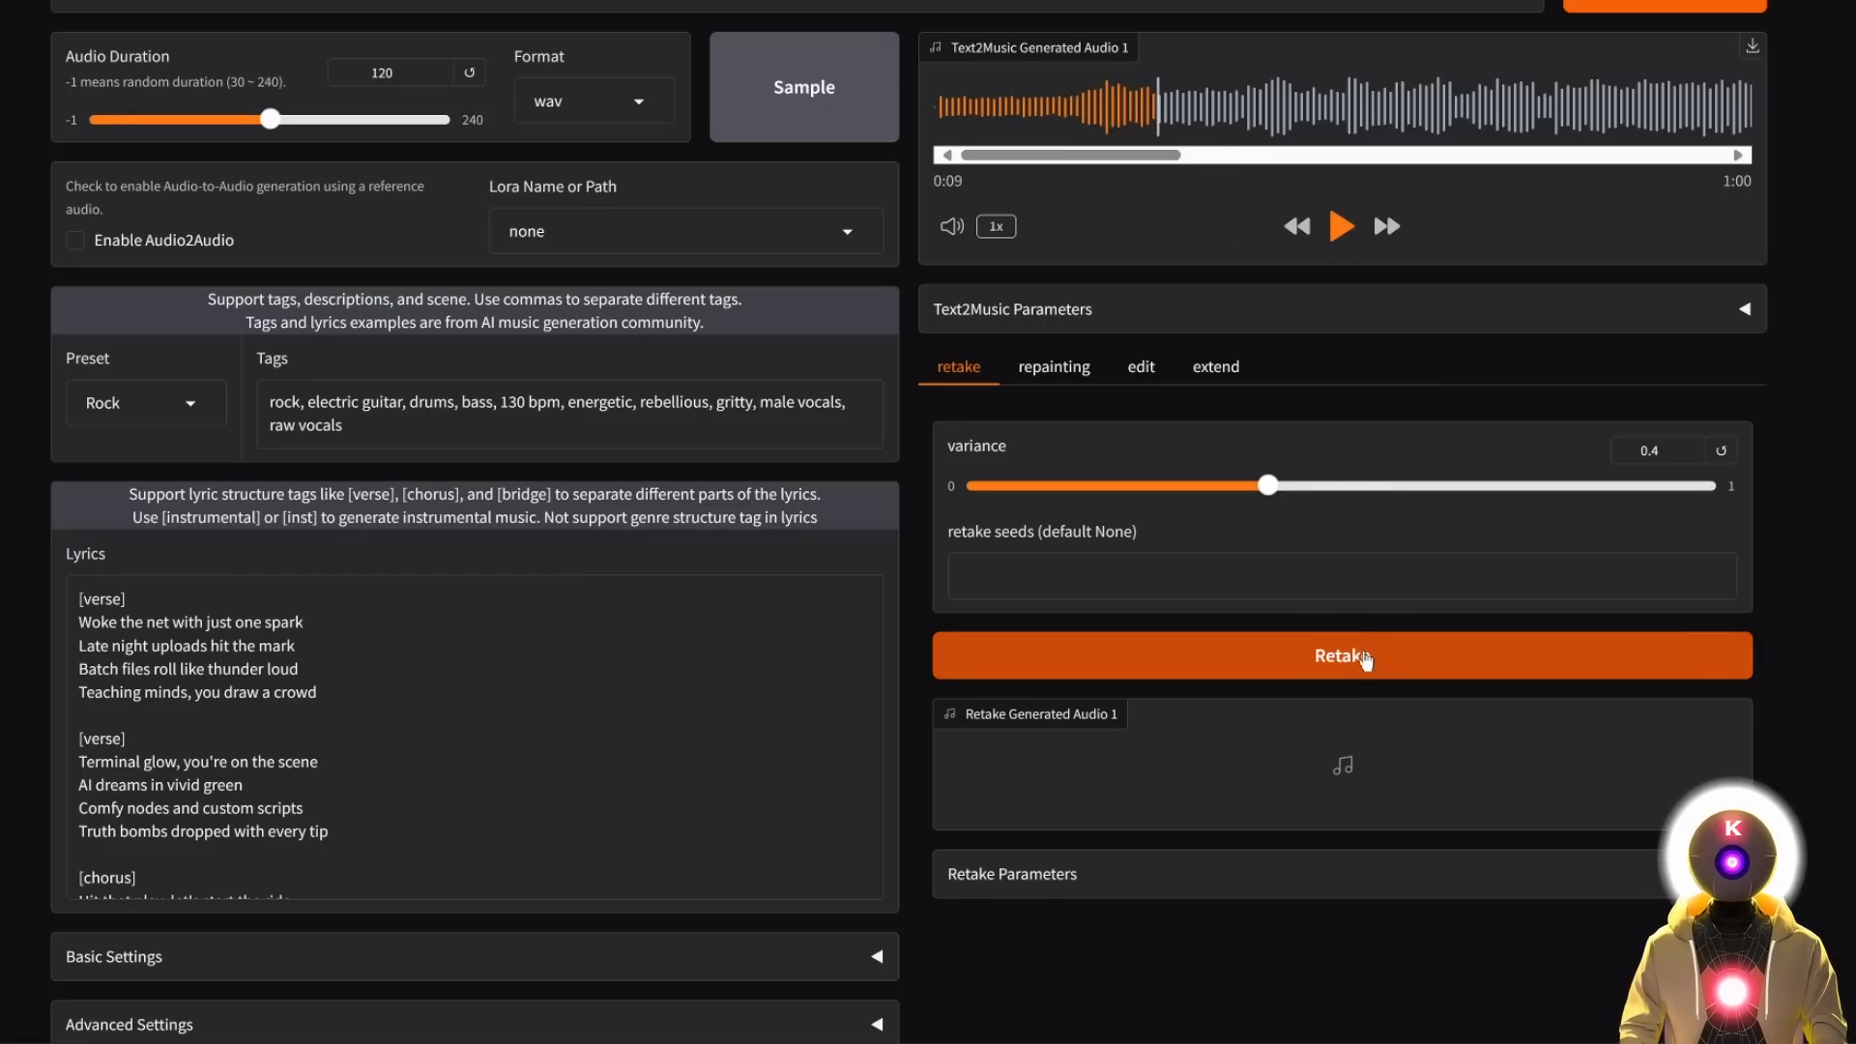
# Generate a retake of the song and listen to the new version.
pyautogui.click(1360, 663)
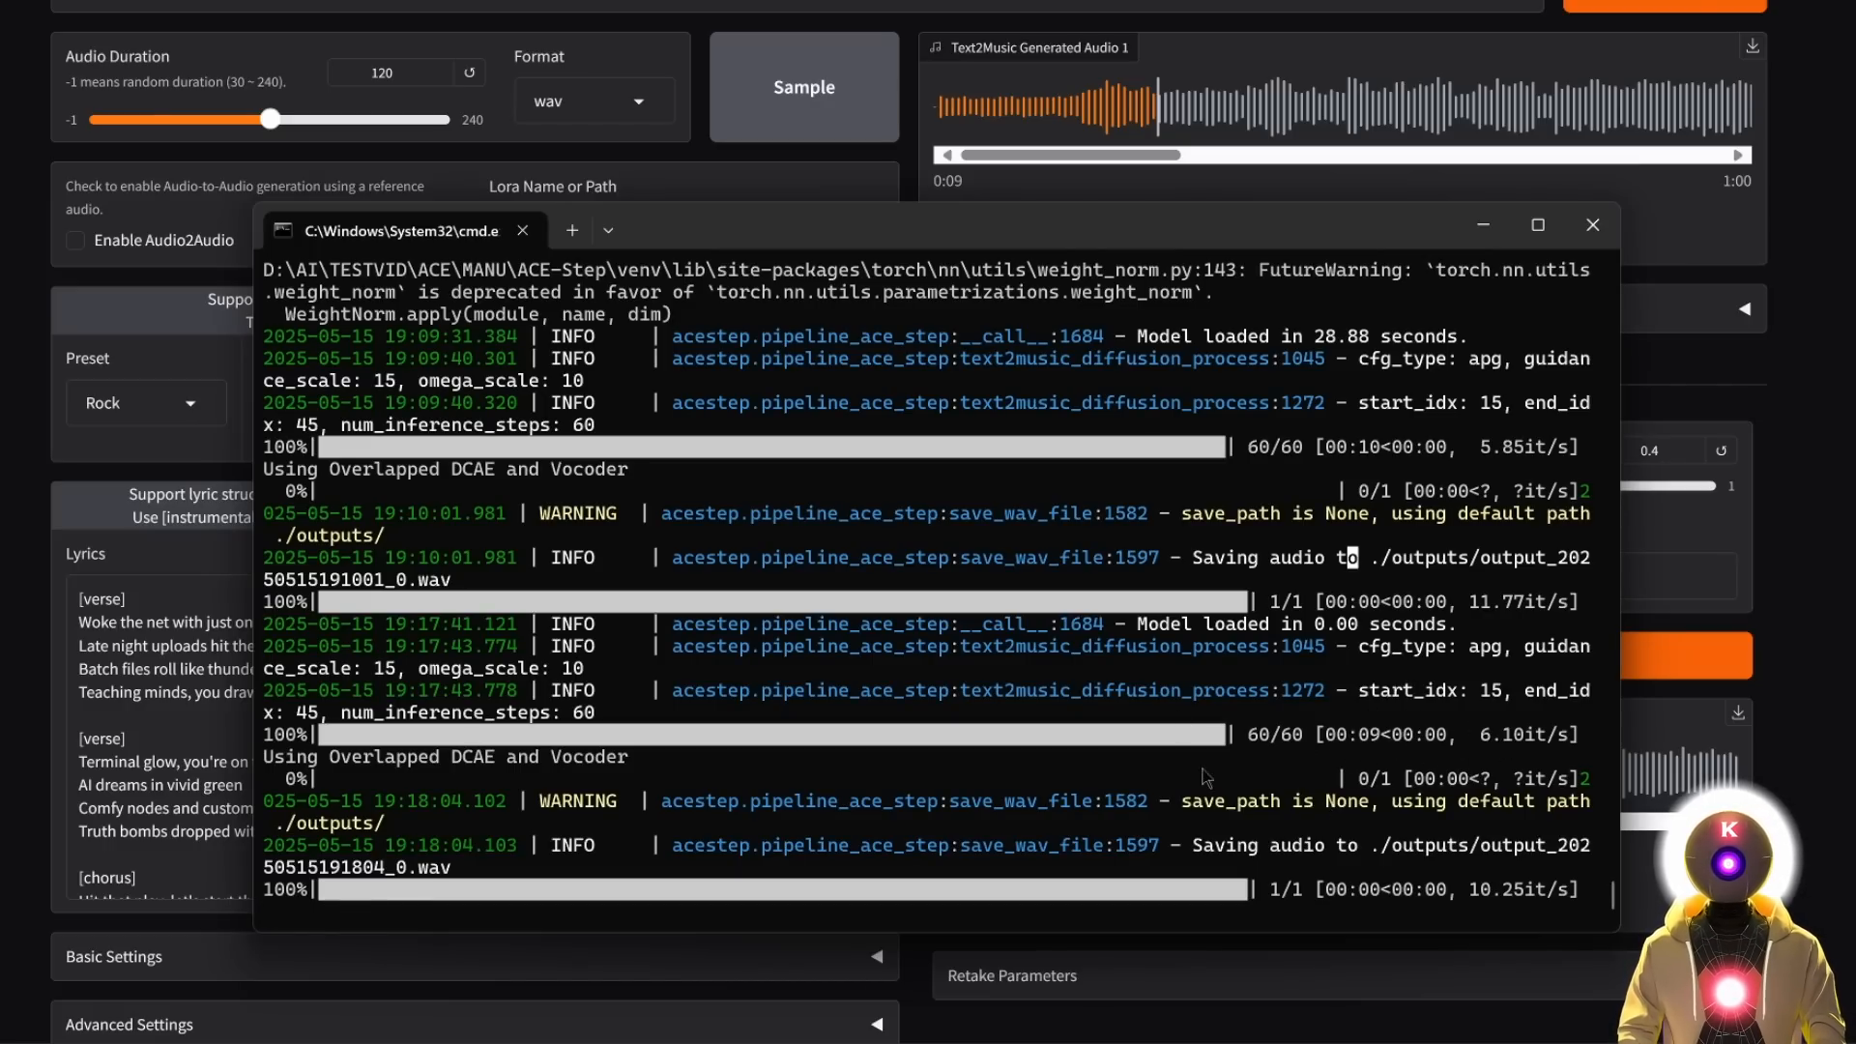
pyautogui.click(1722, 770)
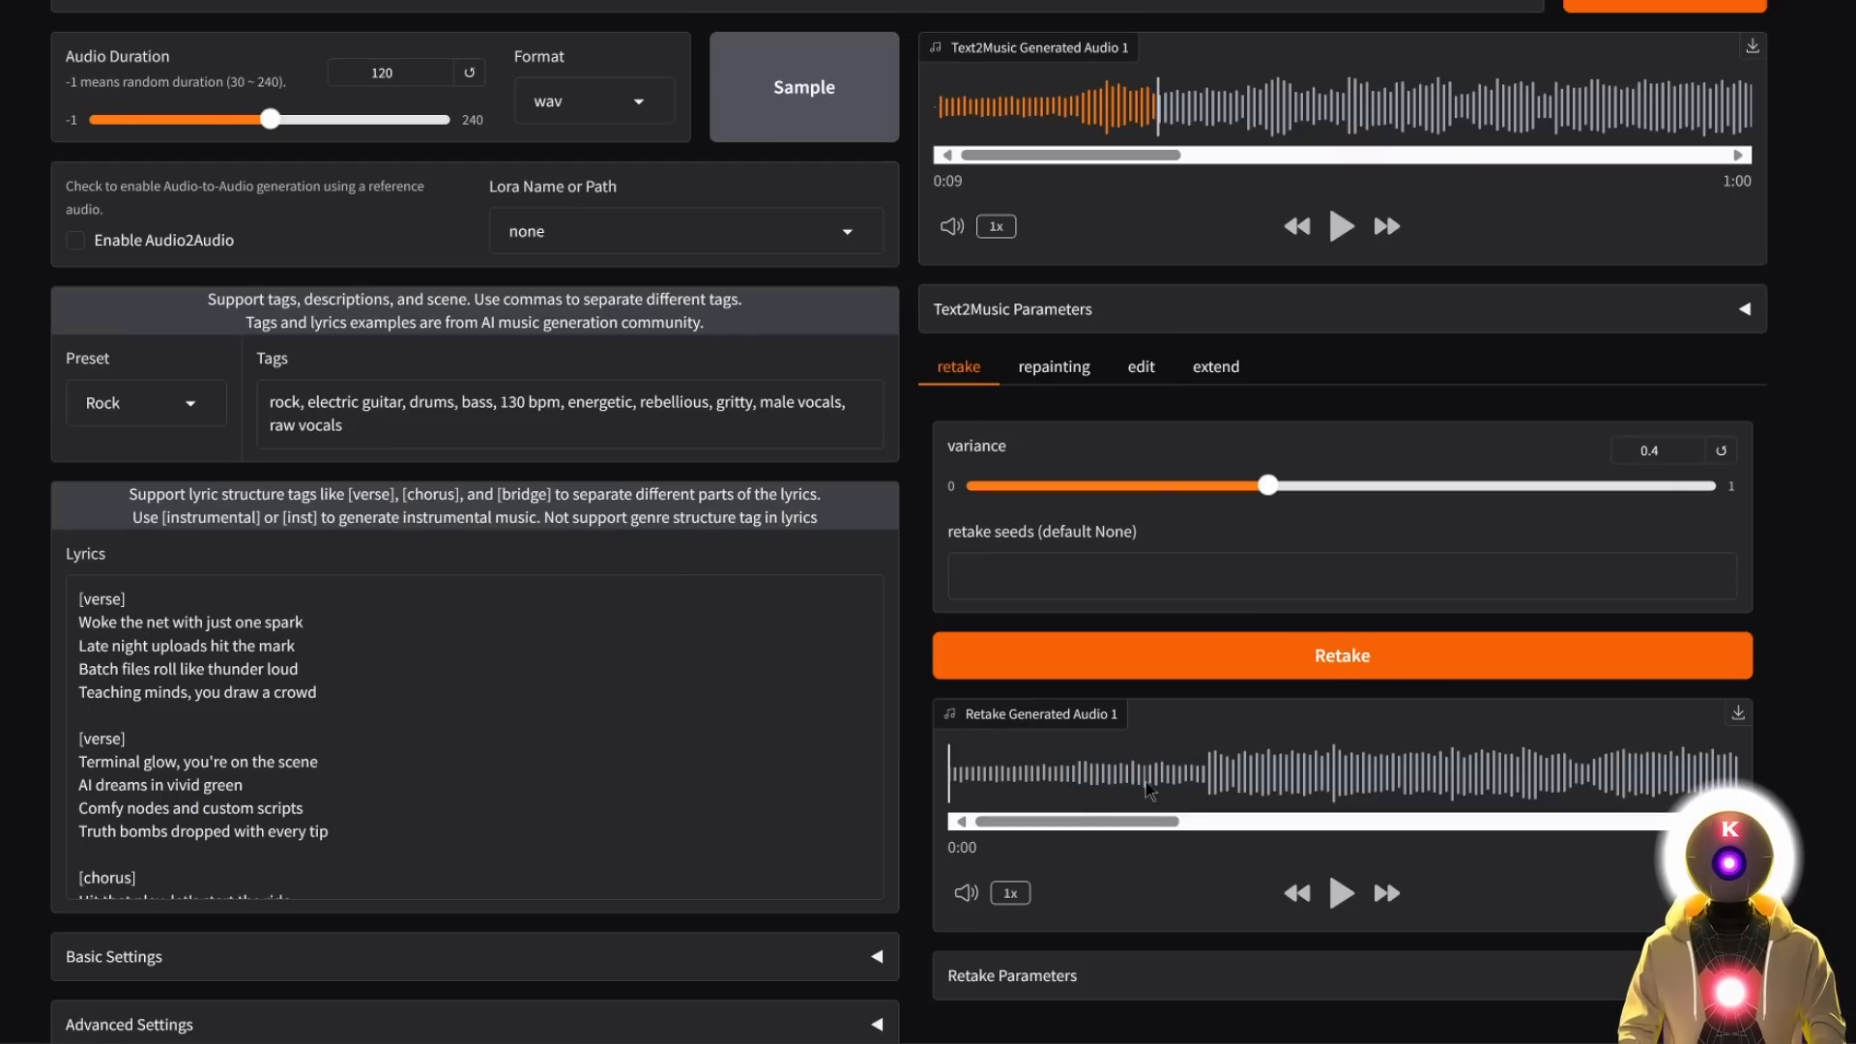
pyautogui.click(1337, 891)
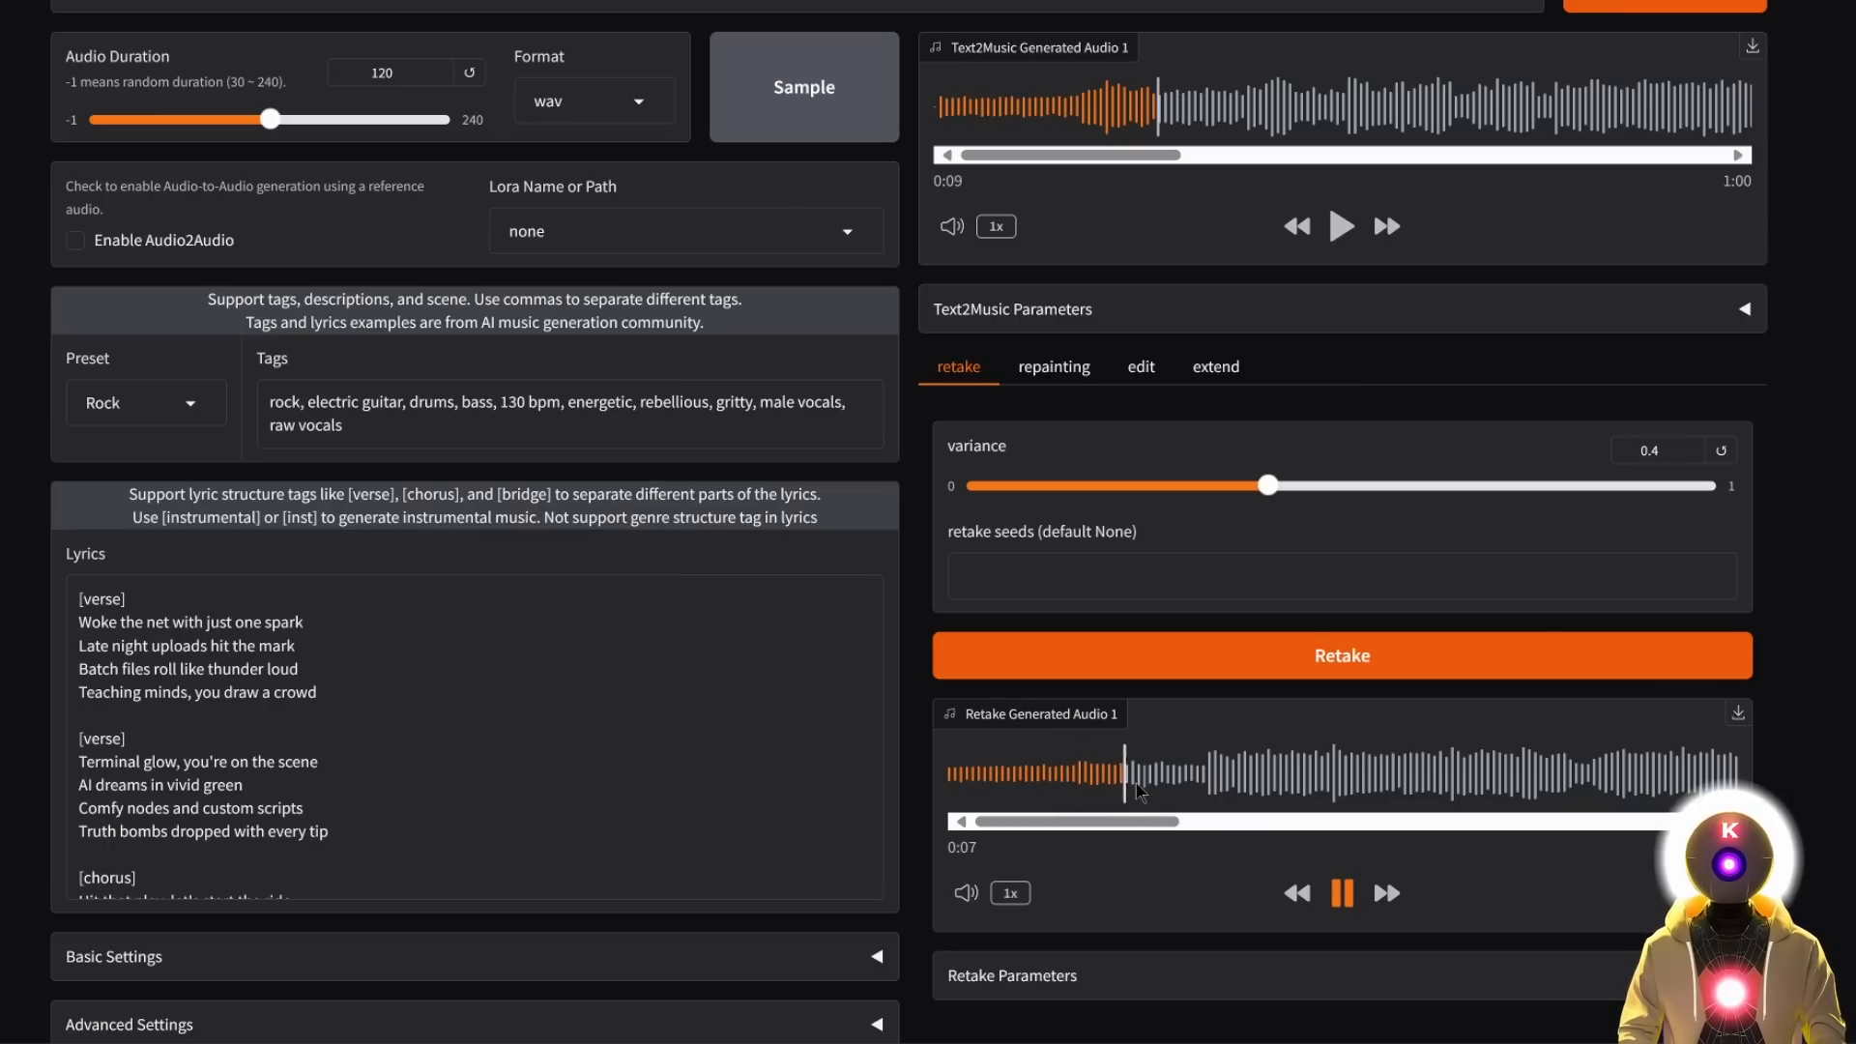
pyautogui.scroll(1, 596, 692)
pyautogui.scroll(-2, 268, 511)
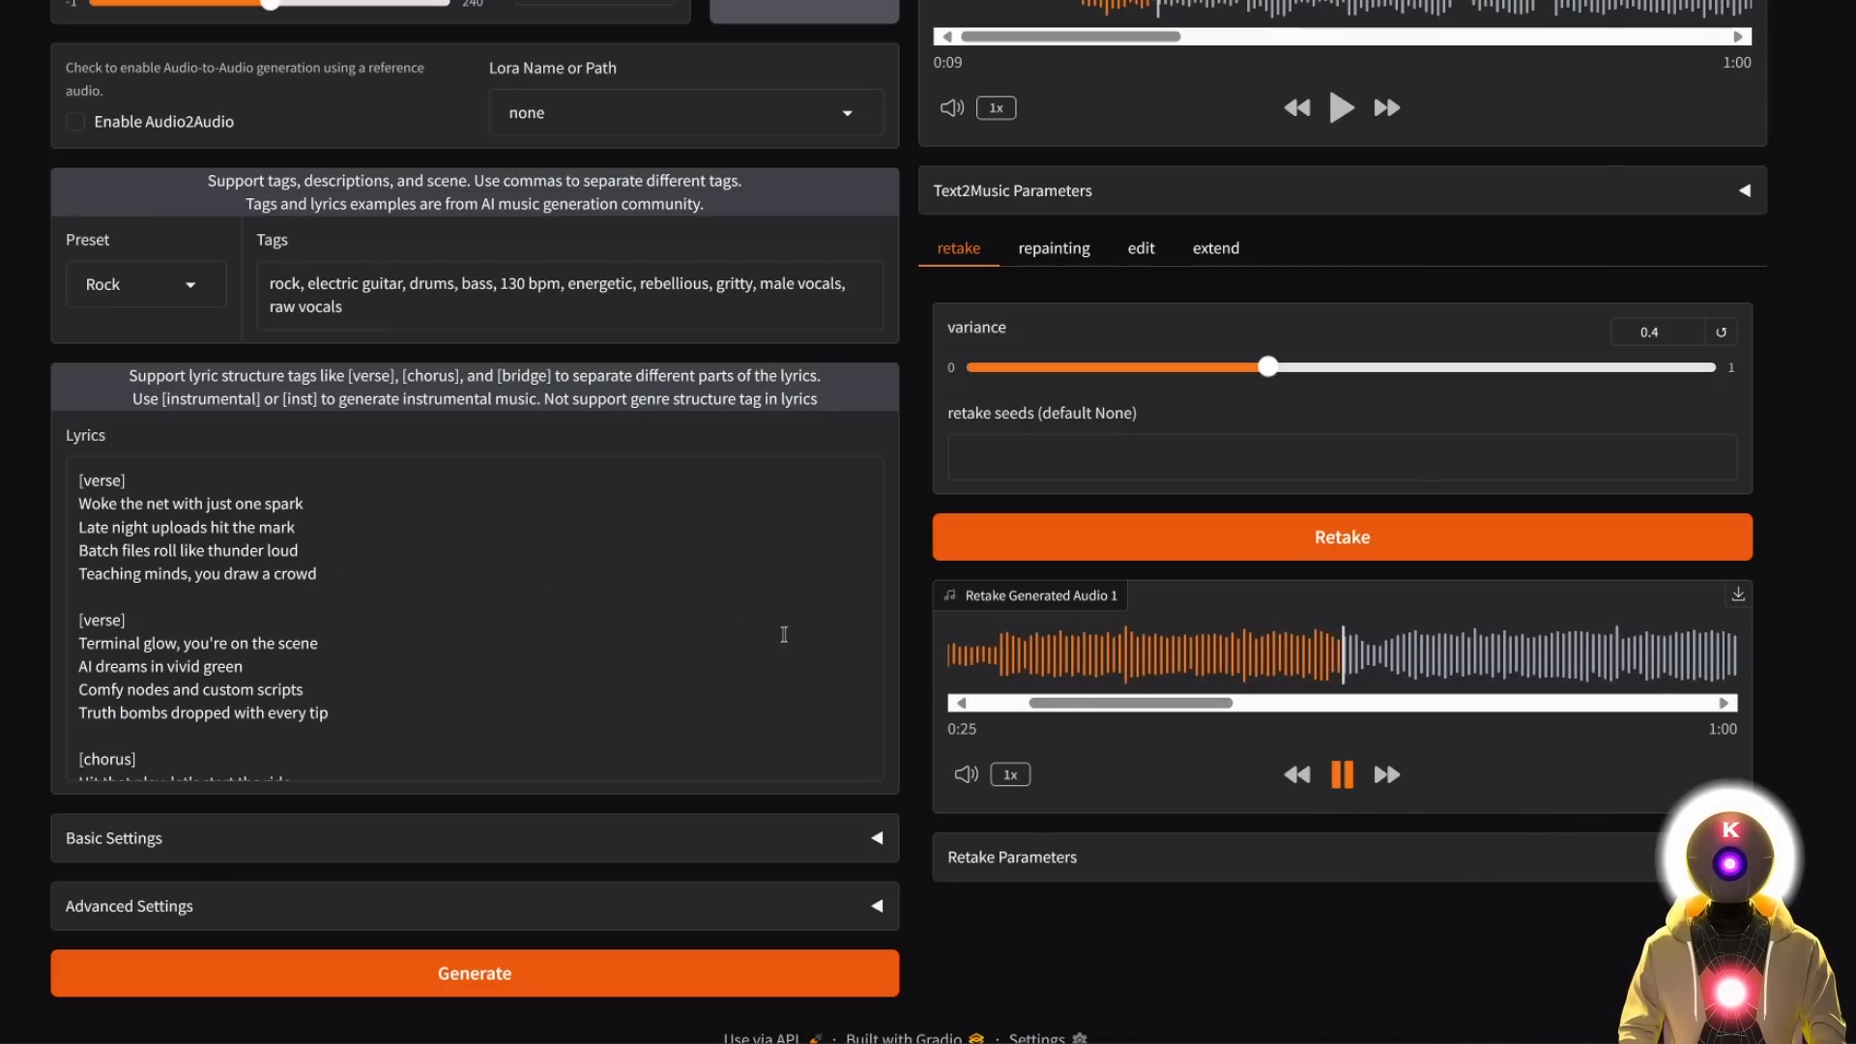
pyautogui.click(1341, 773)
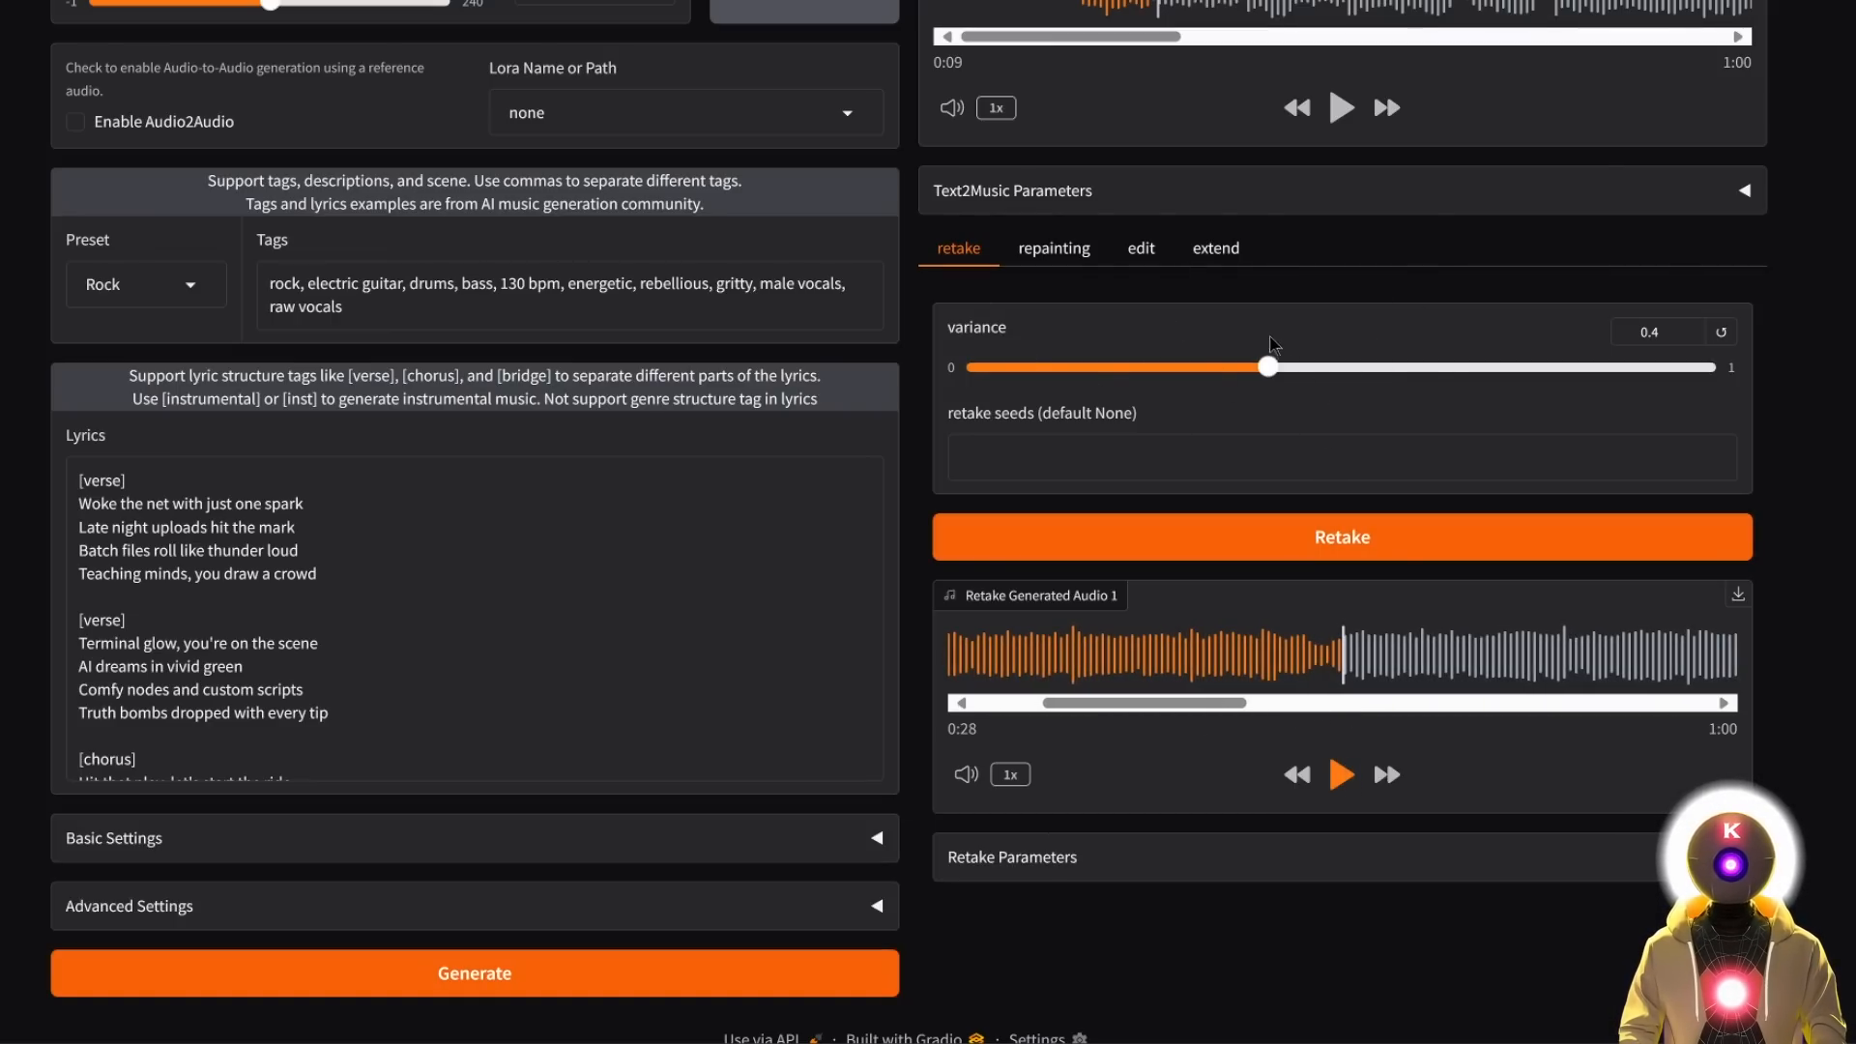
# Lower the retake variance to 0.1 and generate another retake.
pyautogui.scroll(2, 1324, 333)
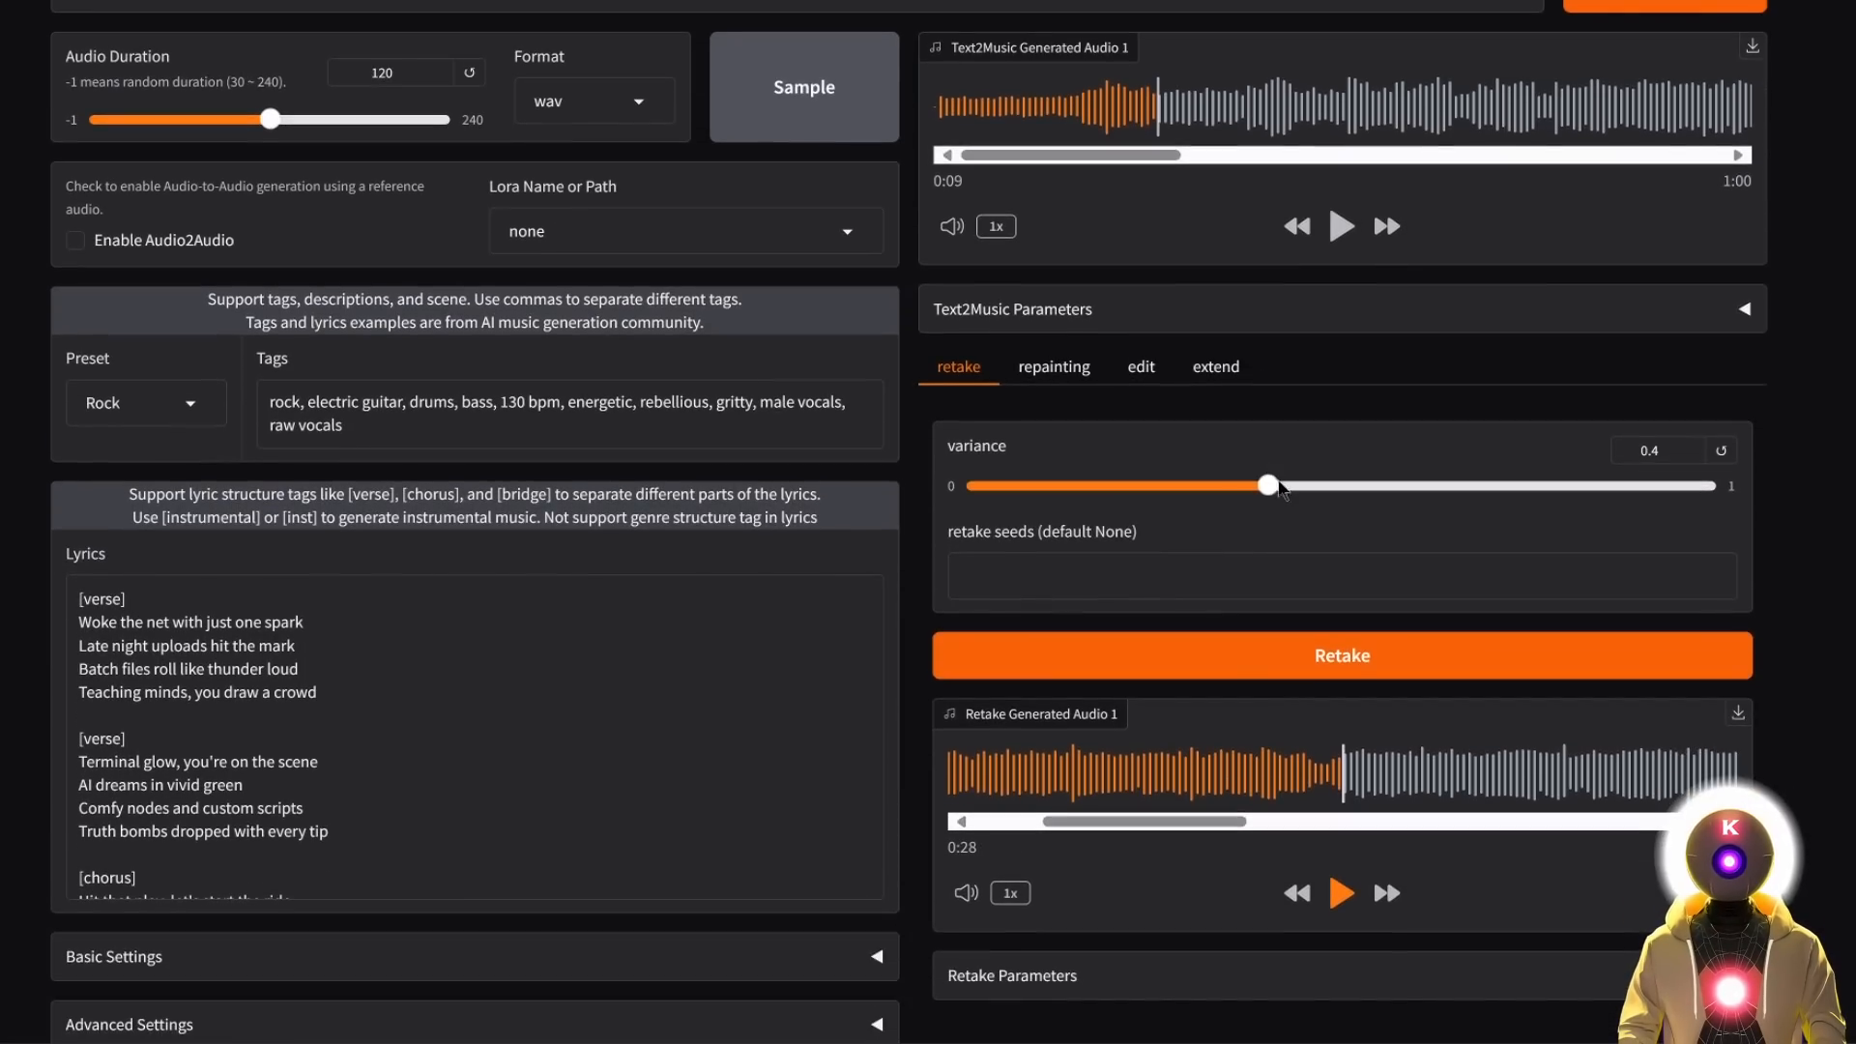
pyautogui.moveTo(1267, 486); pyautogui.dragTo(1049, 479)
pyautogui.click(1340, 642)
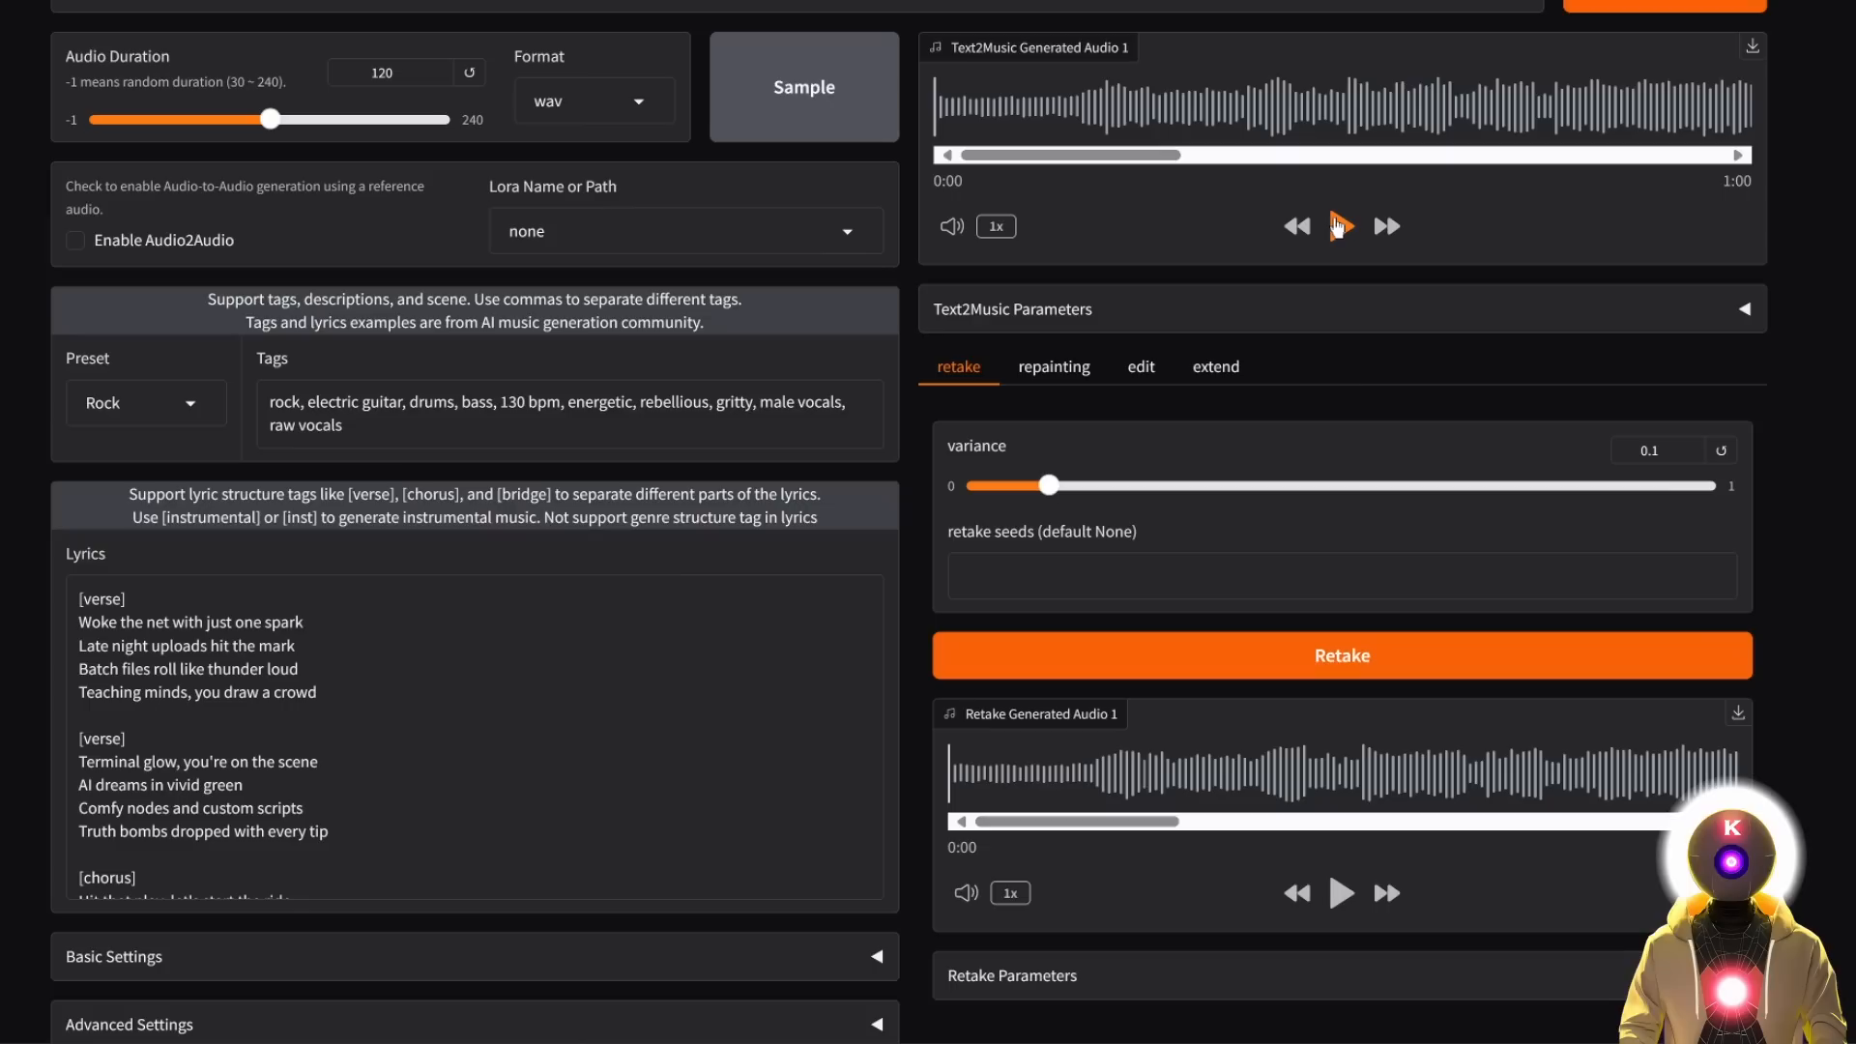
# Play the openings of the original song and the new retake one after the other to compare them.
pyautogui.click(1339, 225)
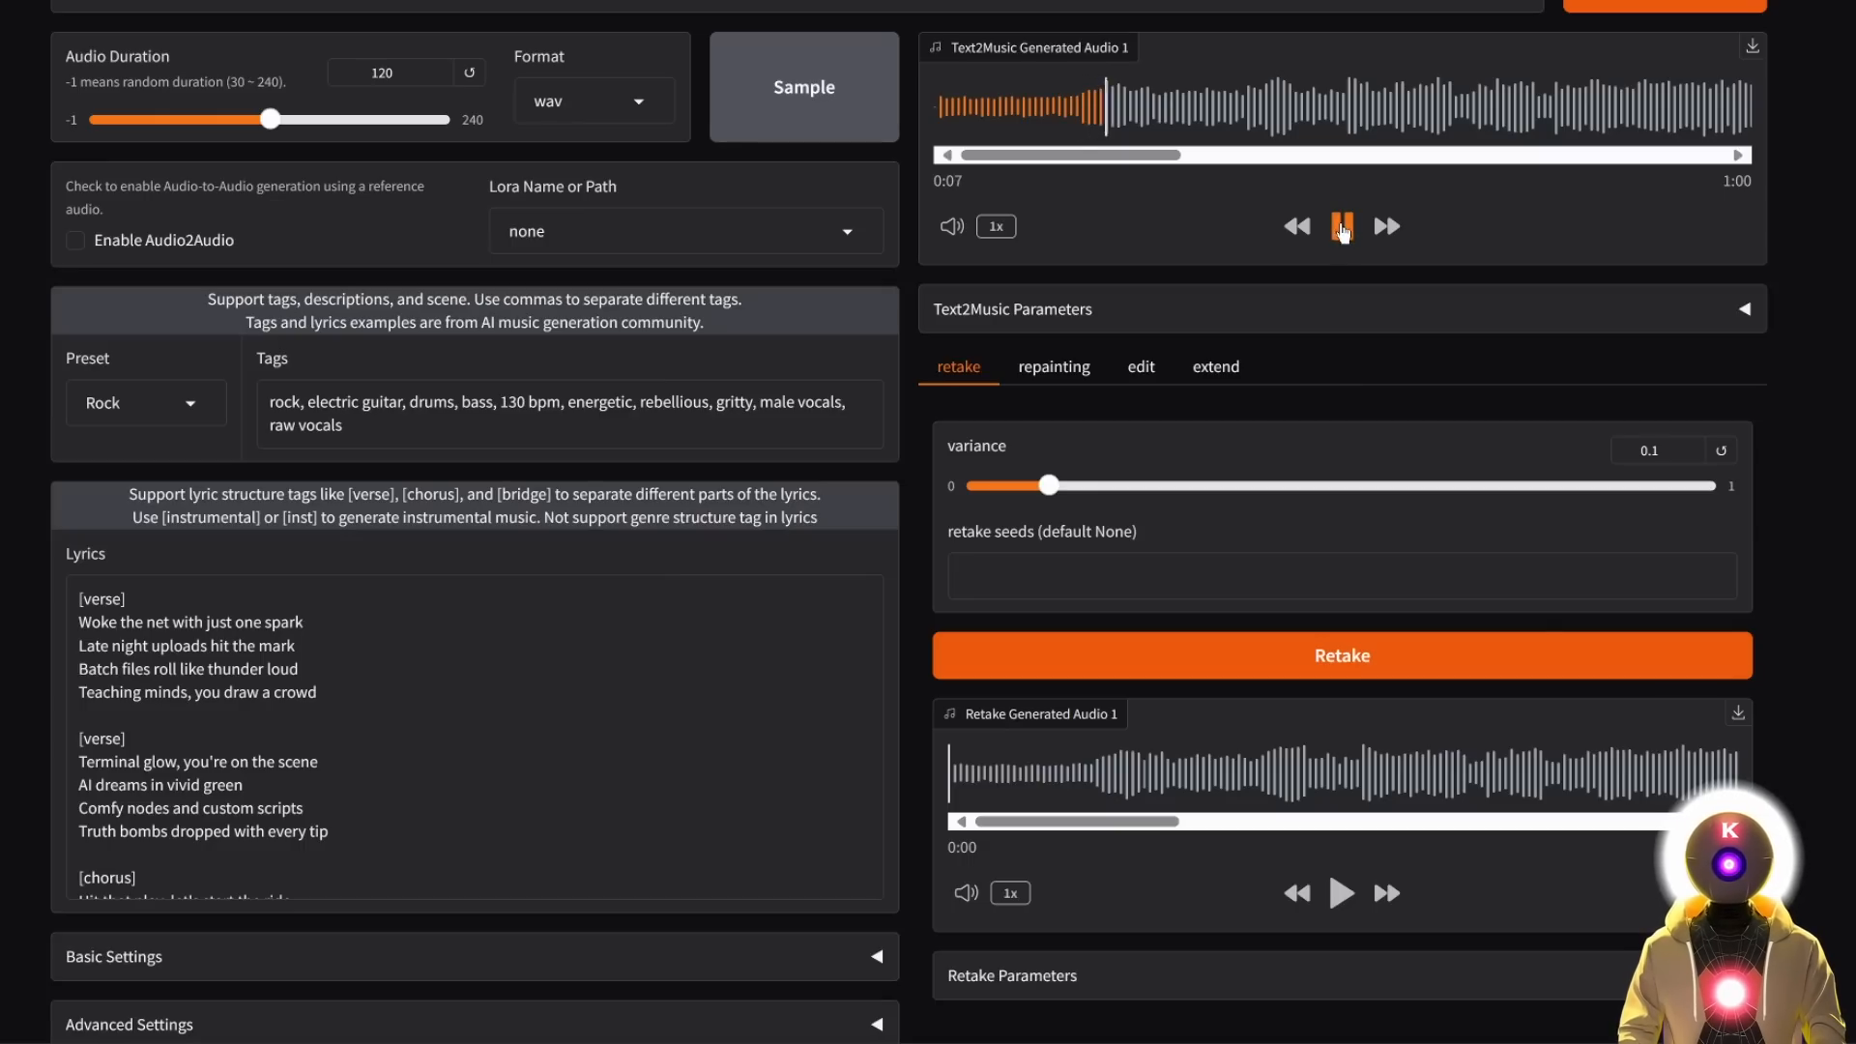
pyautogui.click(1344, 228)
pyautogui.click(1342, 891)
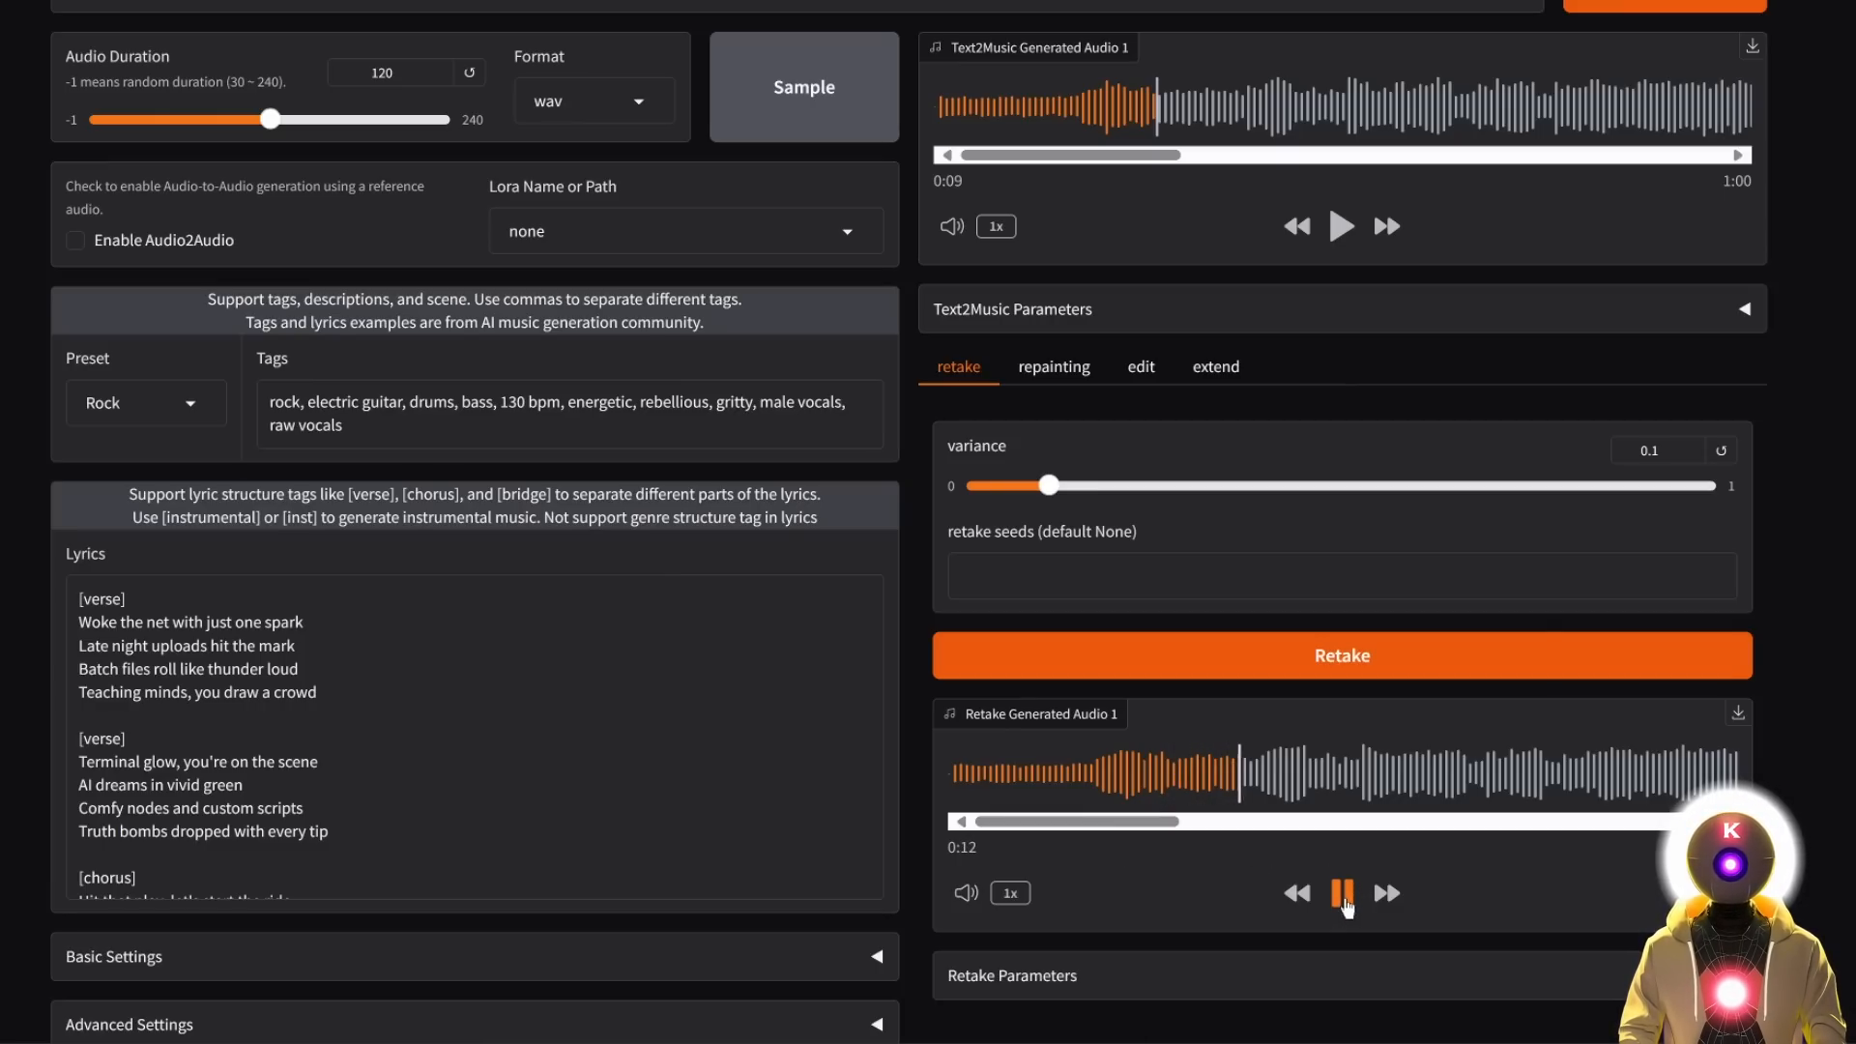
pyautogui.click(1349, 905)
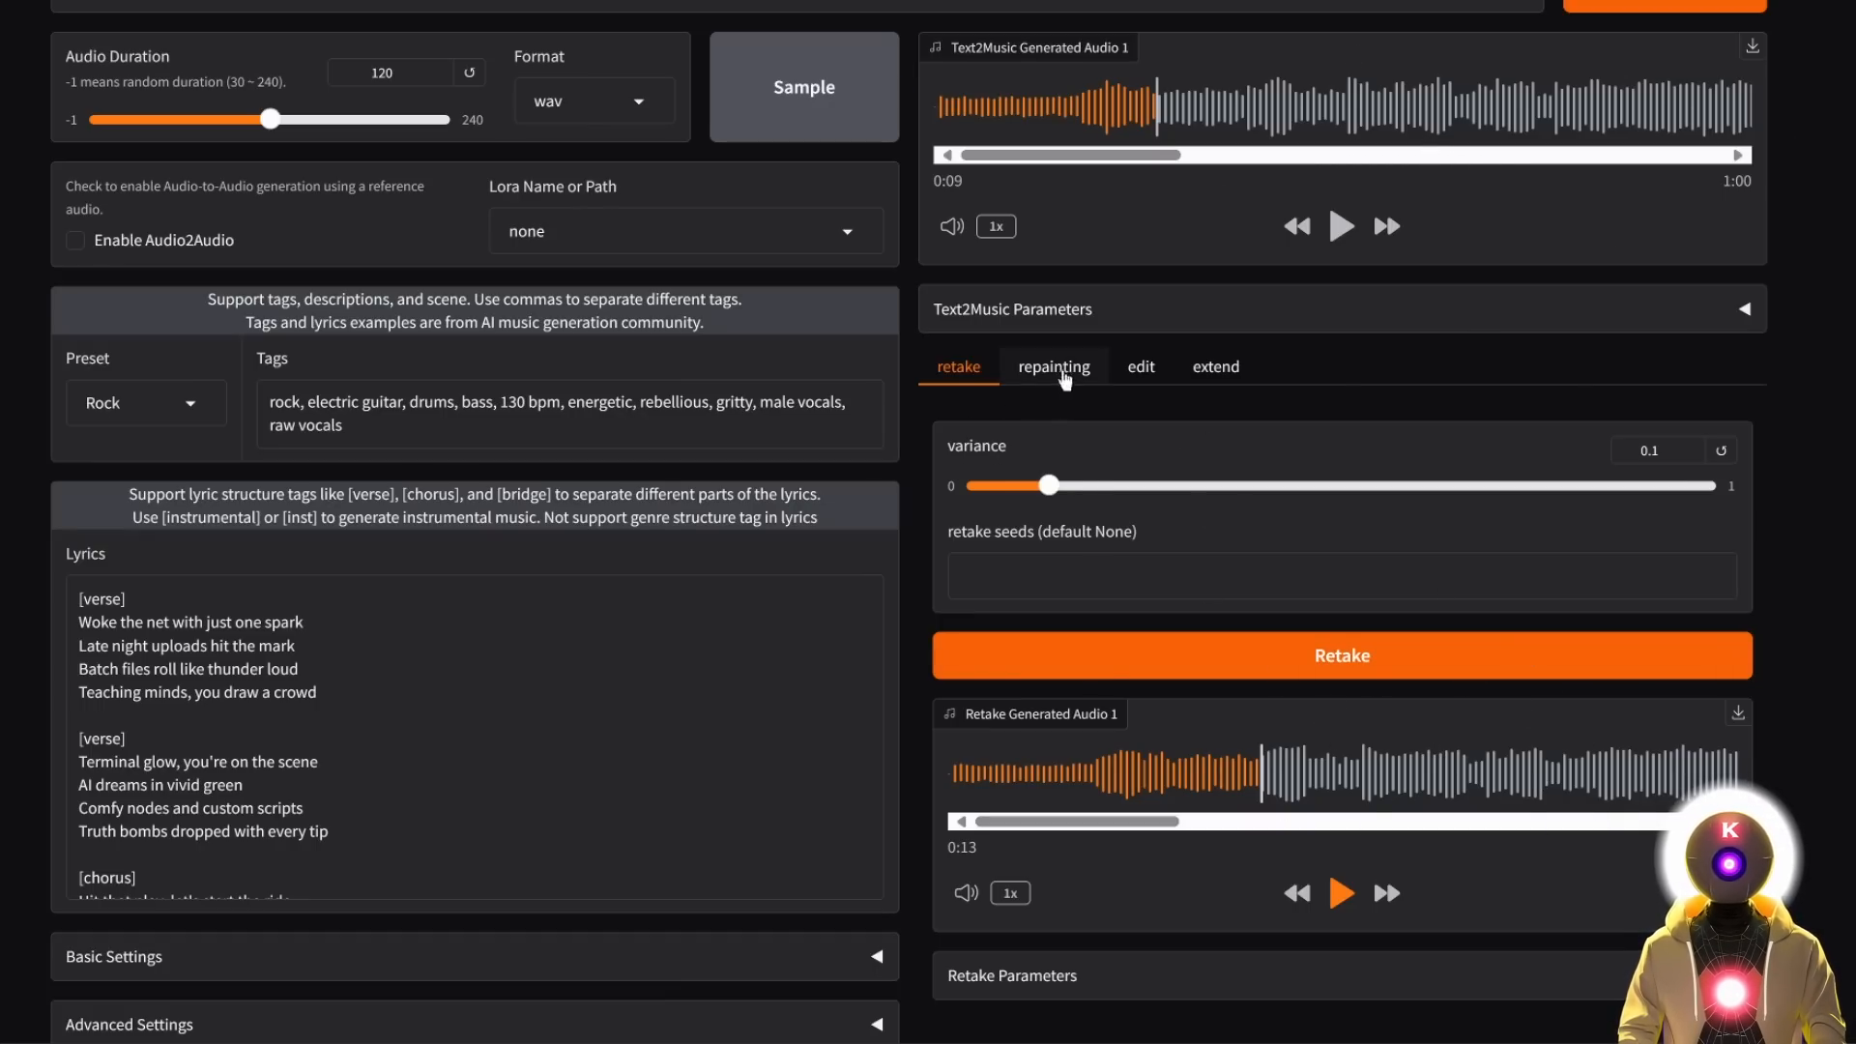
# Open the repainting options and set the Repaint Start Time to 6 and the Repaint End Time to 13.
pyautogui.click(1054, 375)
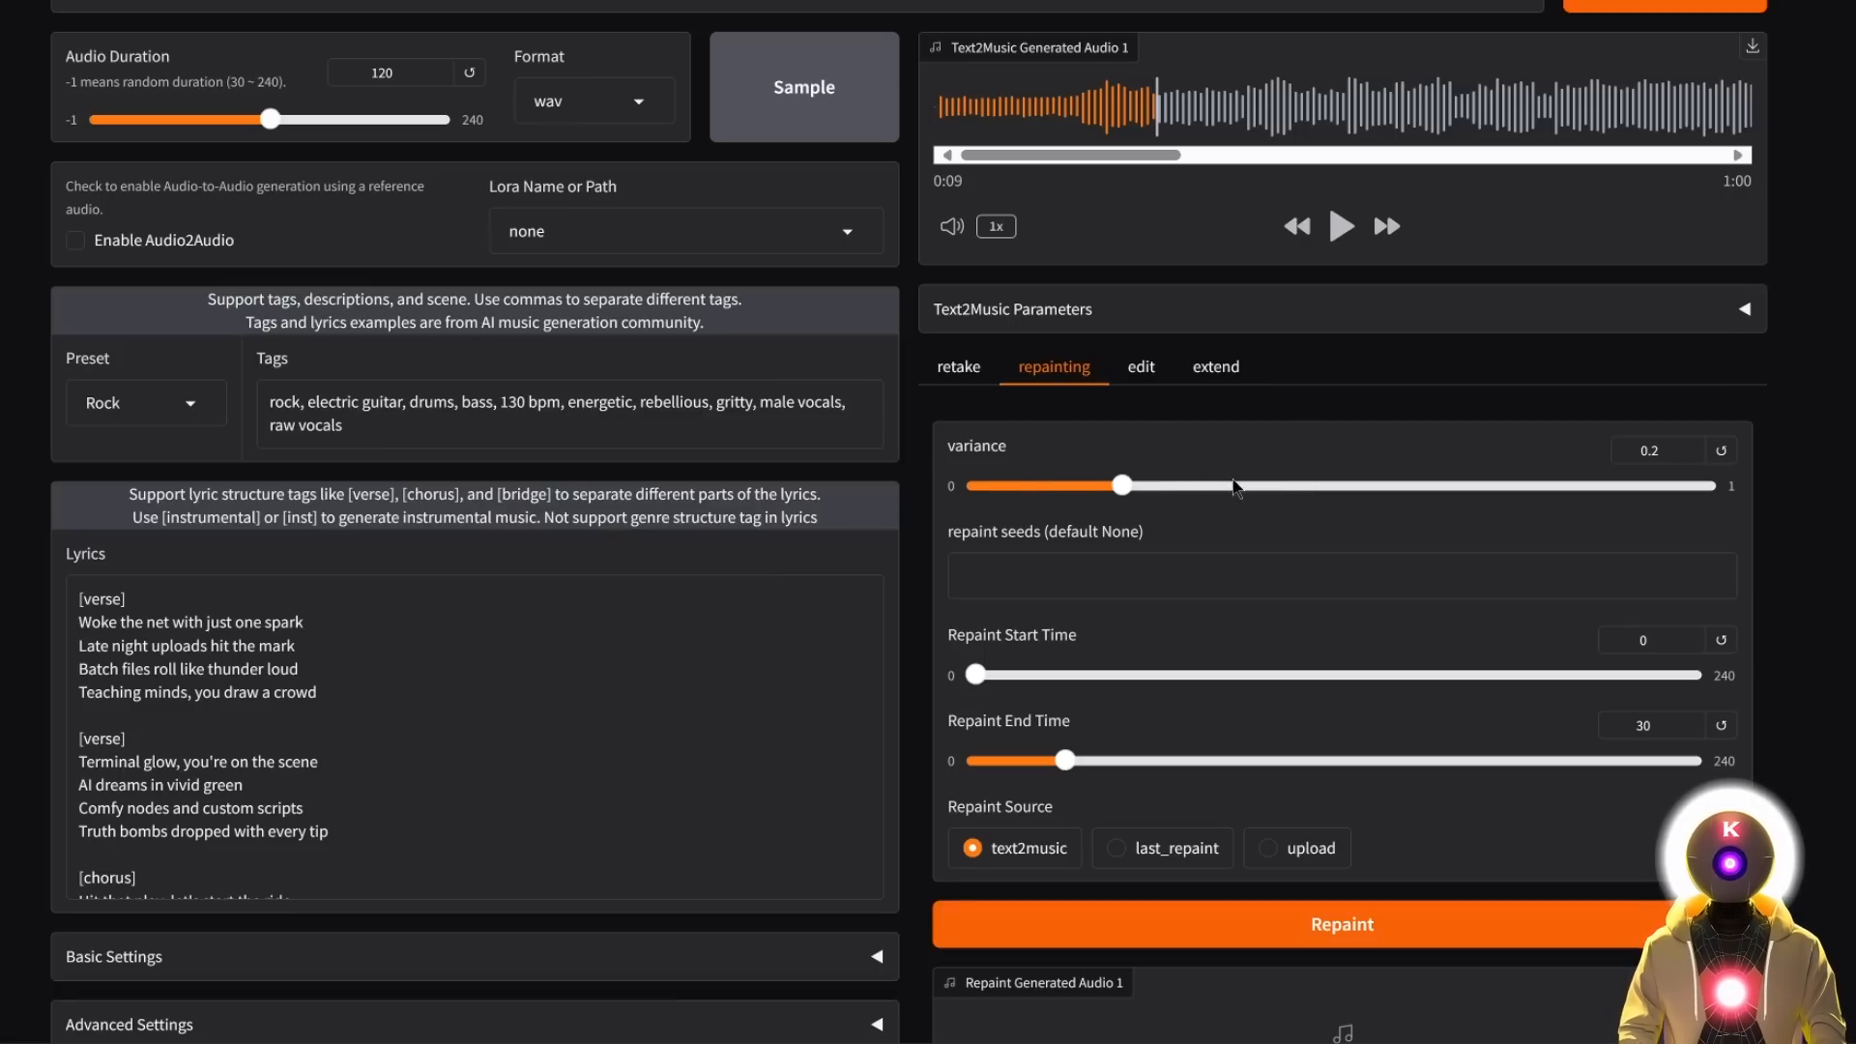
pyautogui.click(959, 367)
pyautogui.click(1056, 370)
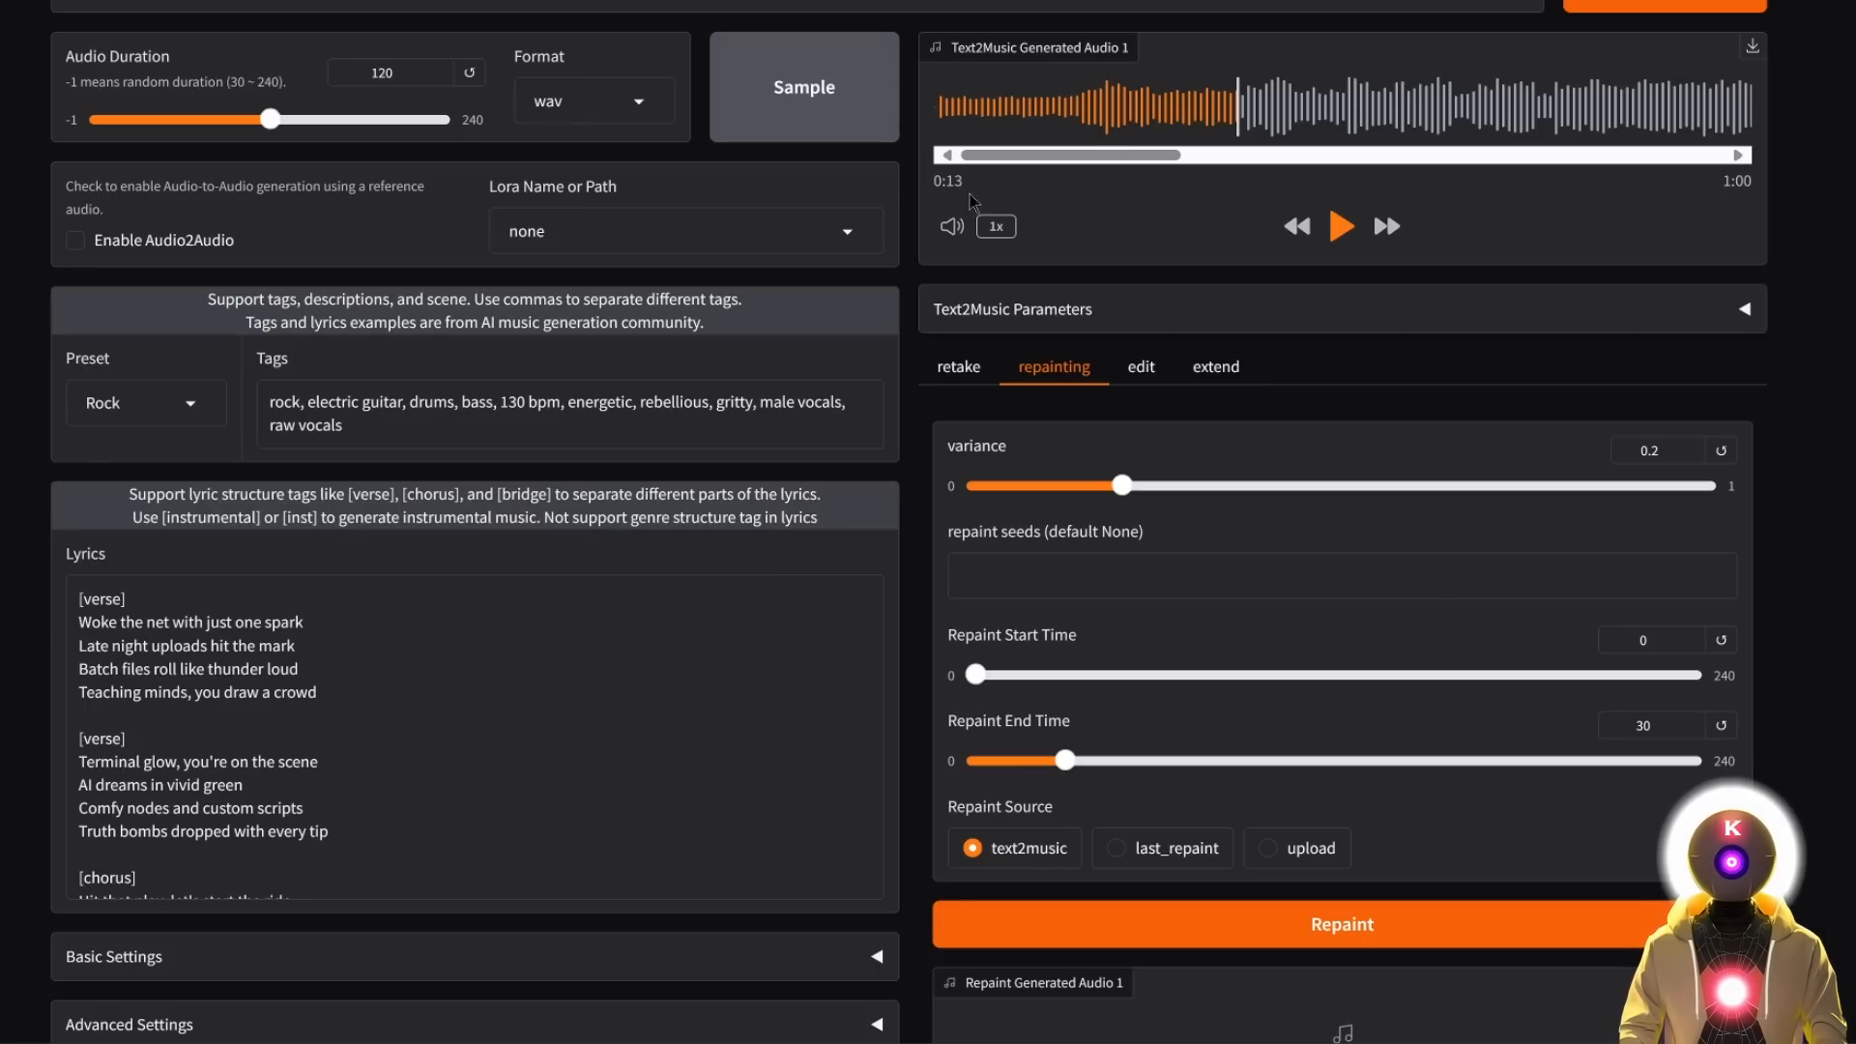
pyautogui.moveTo(975, 676); pyautogui.dragTo(993, 675)
pyautogui.write('13')
pyautogui.click(1380, 597)
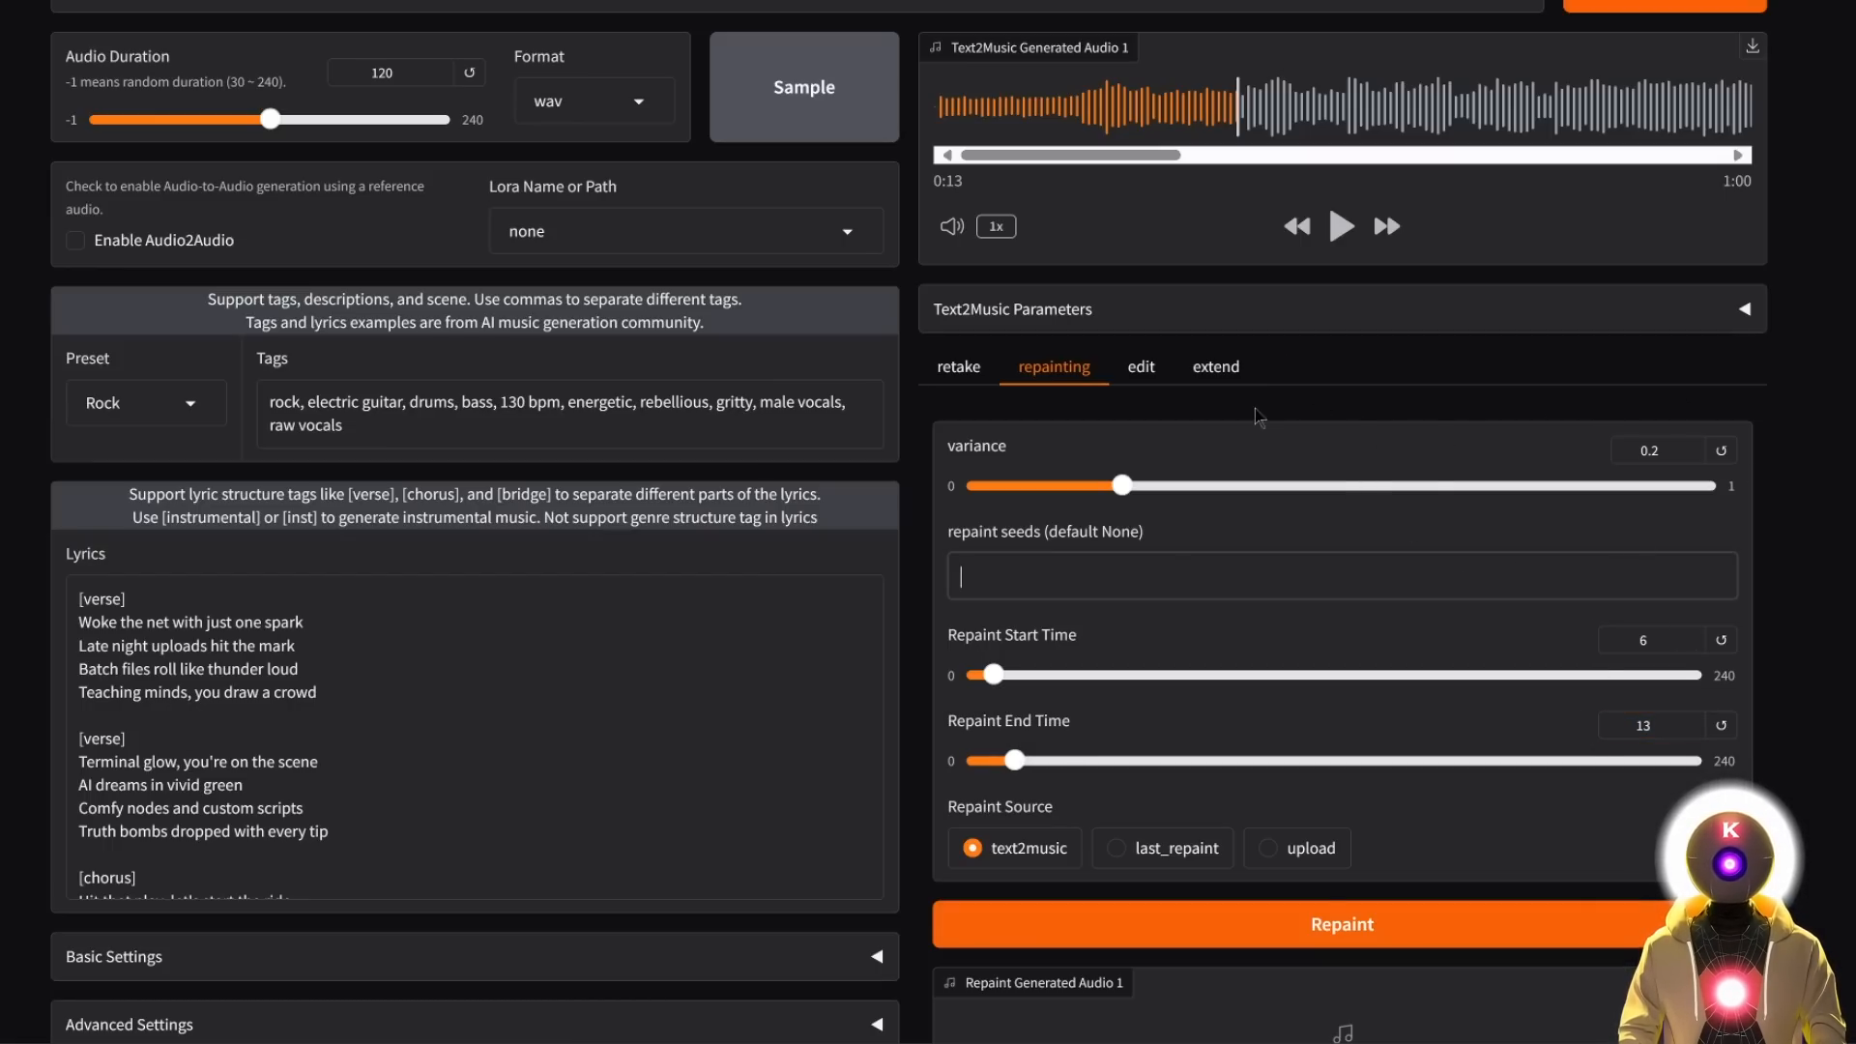
# Repaint the chosen section of the original song and listen to the result past the repainted part.
pyautogui.scroll(-1, 1450, 455)
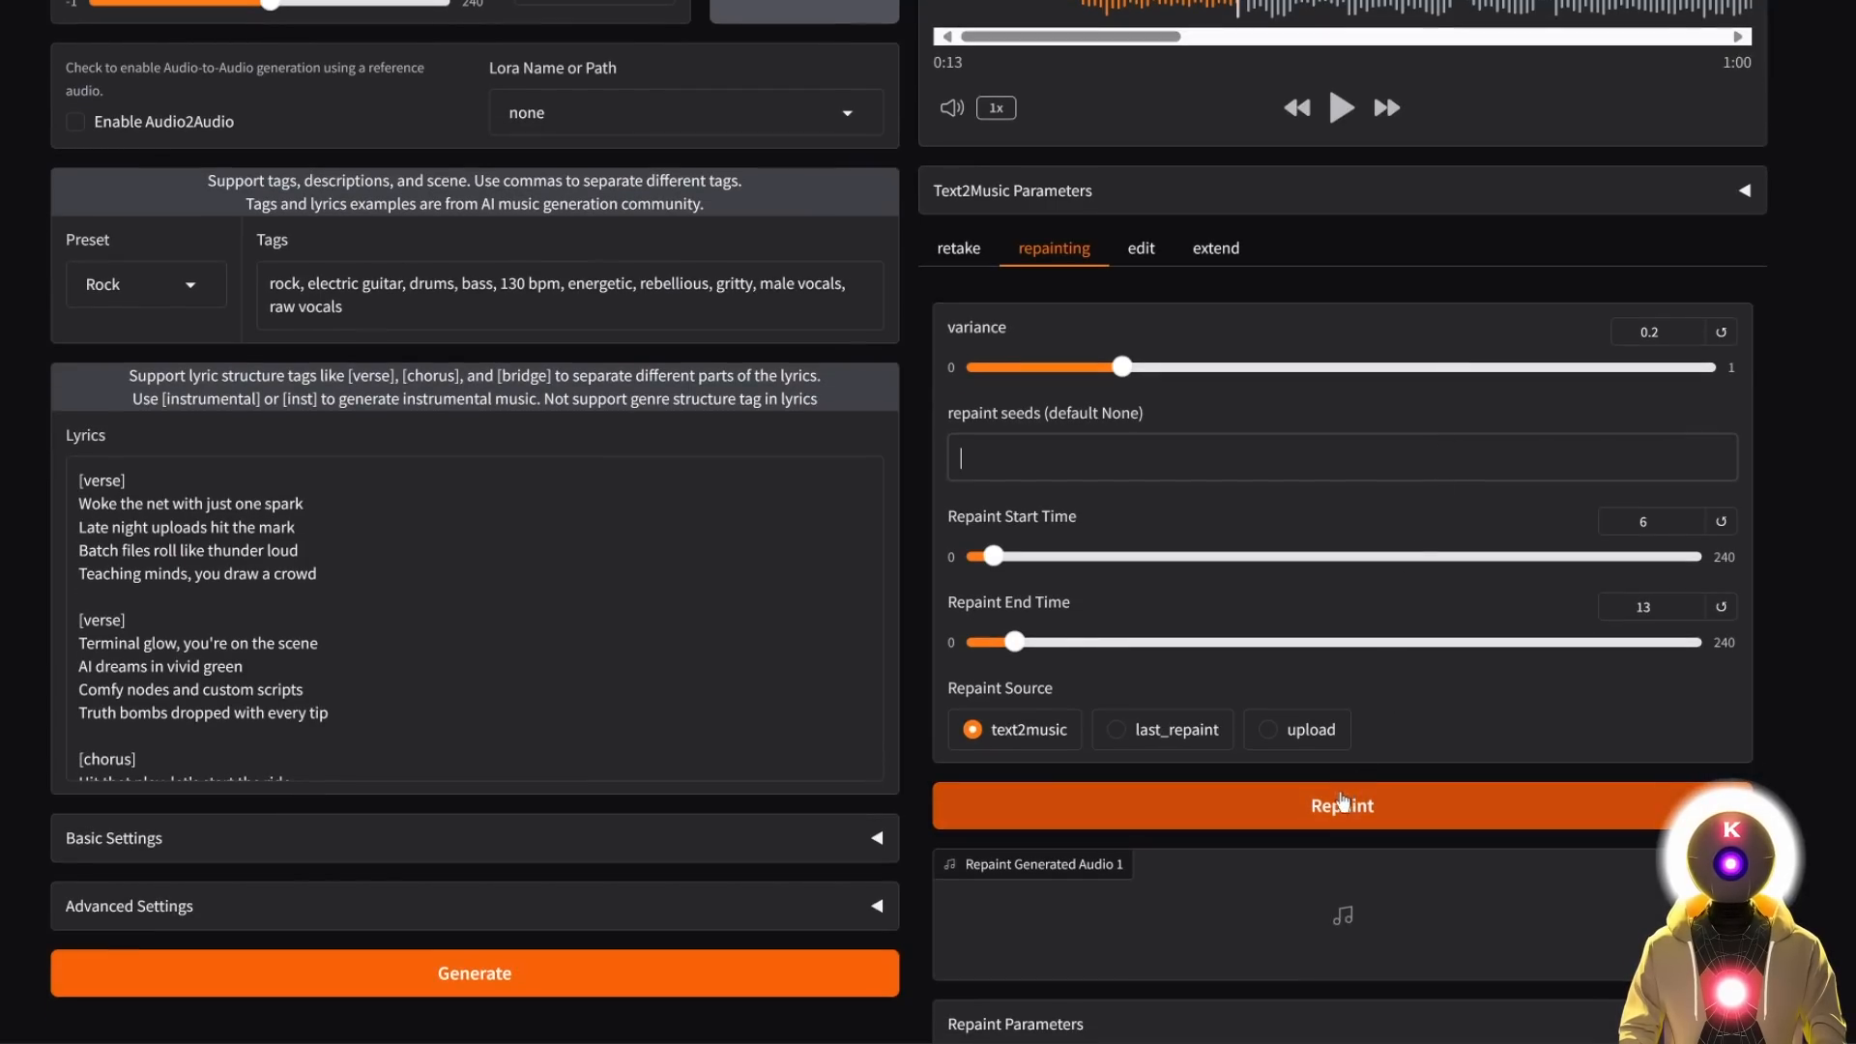
pyautogui.click(1341, 808)
pyautogui.scroll(-2, 1105, 467)
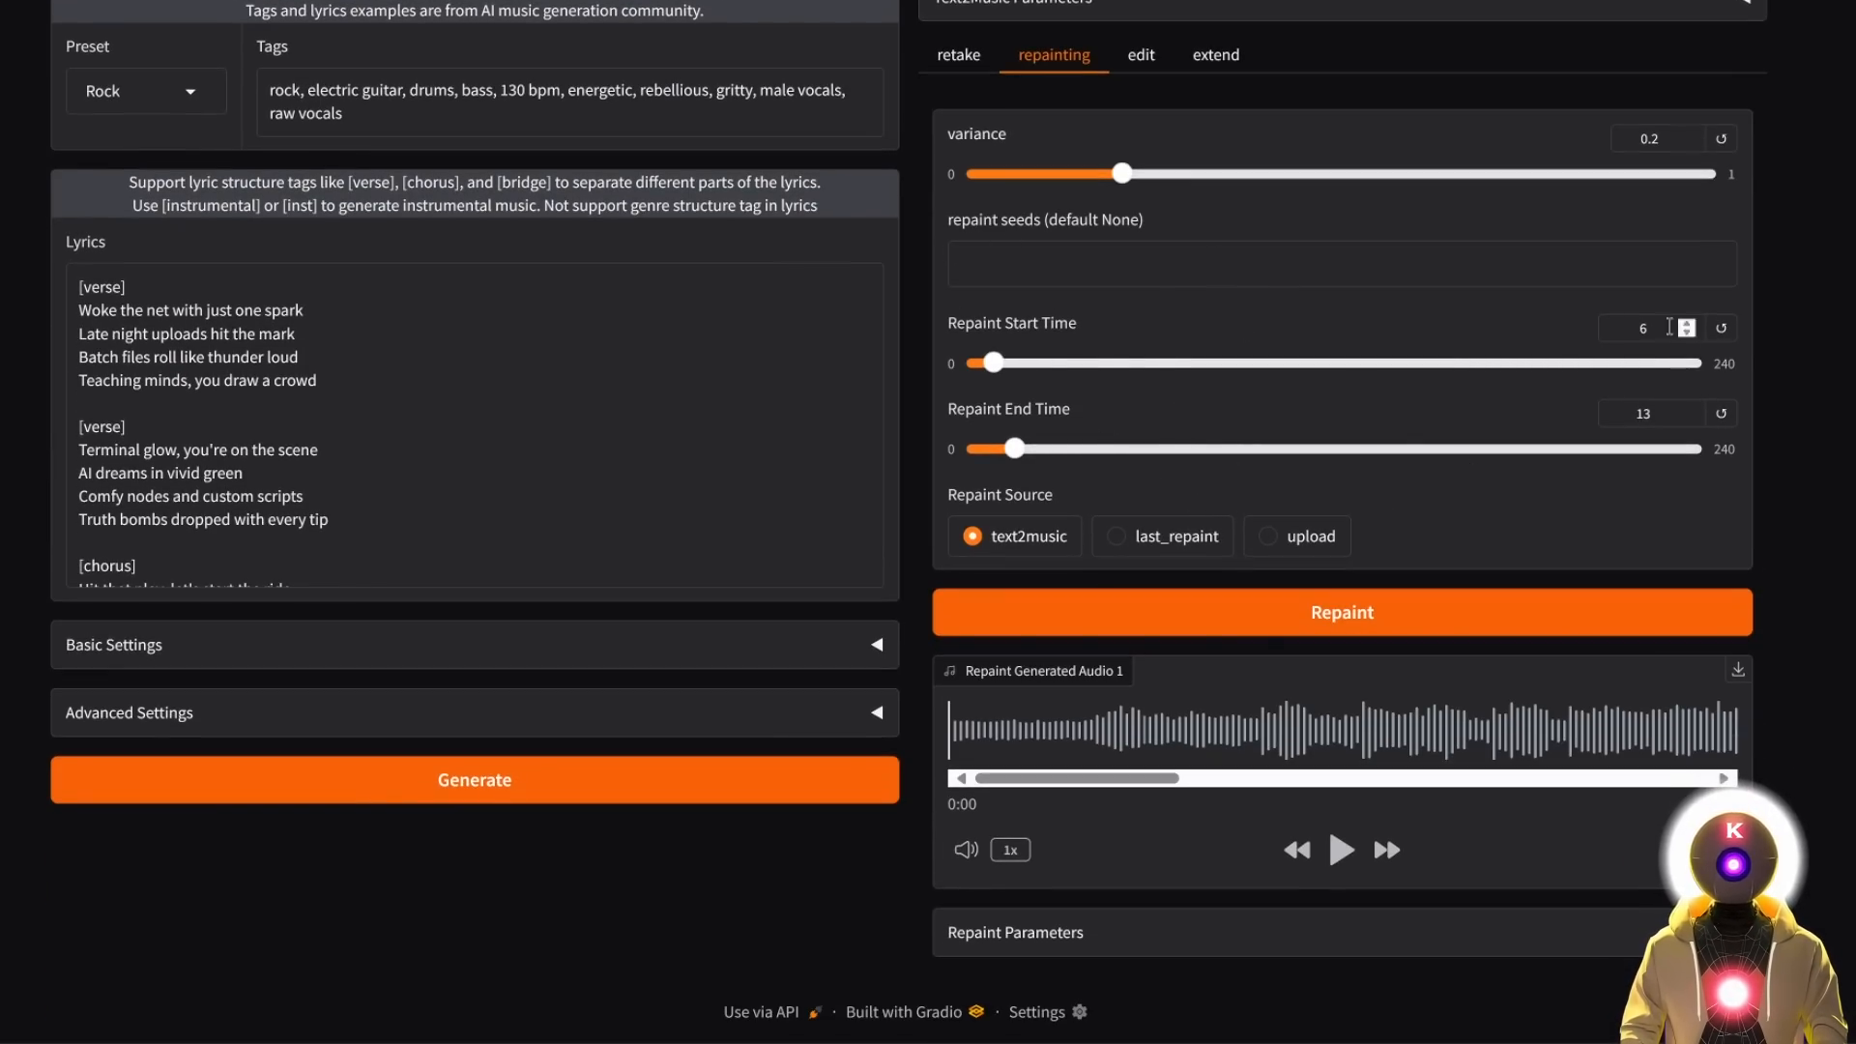
pyautogui.click(1069, 734)
pyautogui.click(1340, 849)
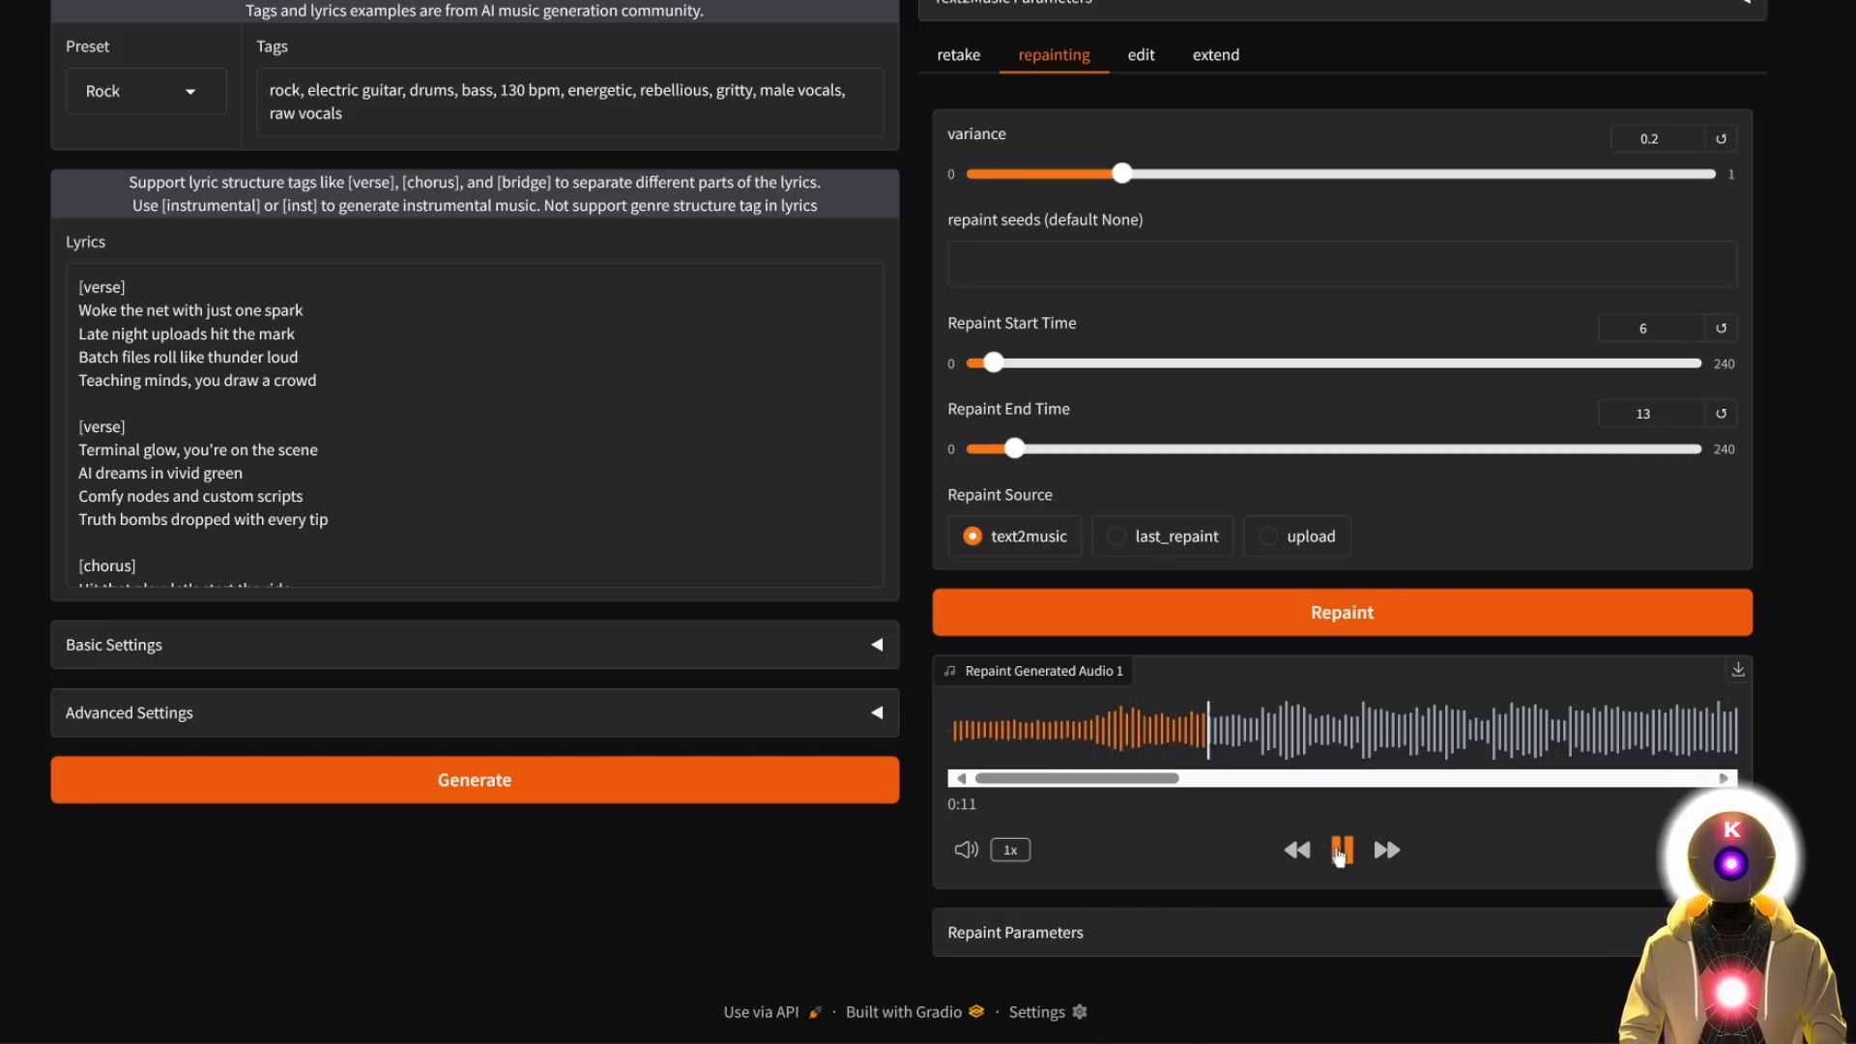
pyautogui.click(1340, 852)
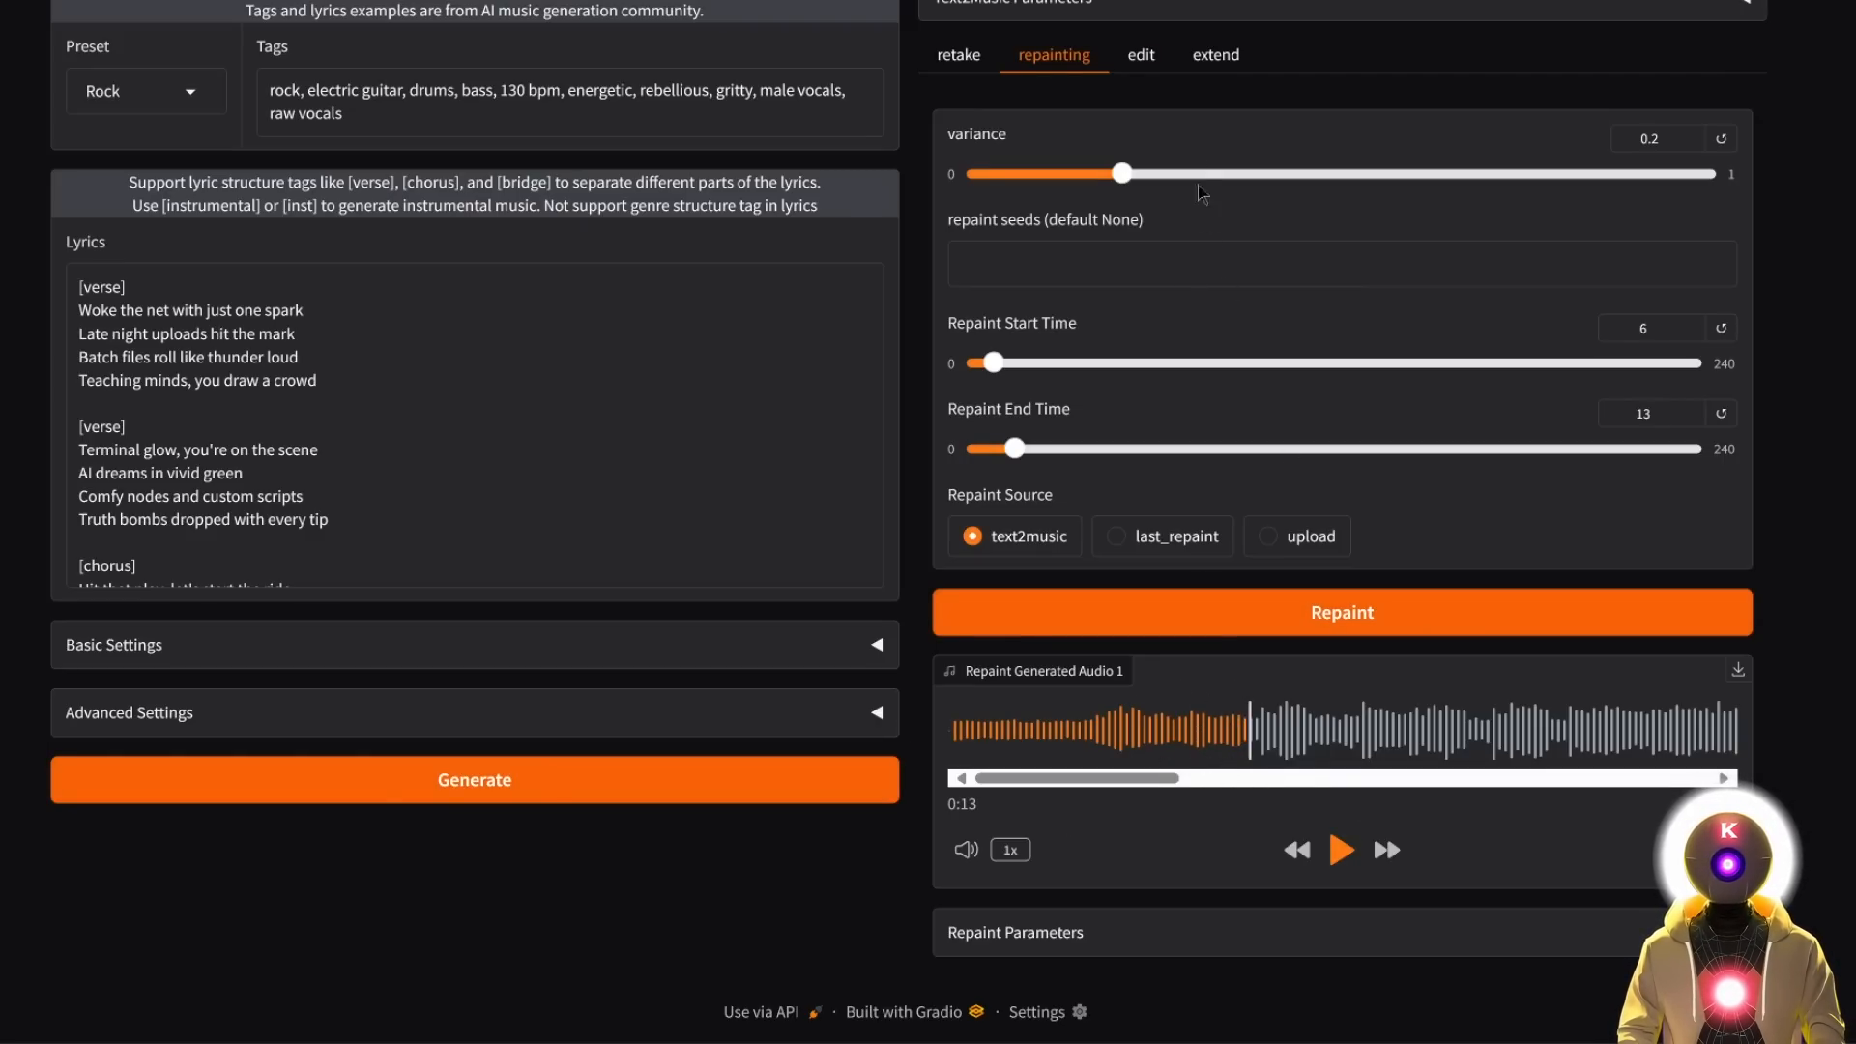
# Raise the repaint variance to 0.49, repaint the section again and listen to the new version.
pyautogui.scroll(2, 1282, 341)
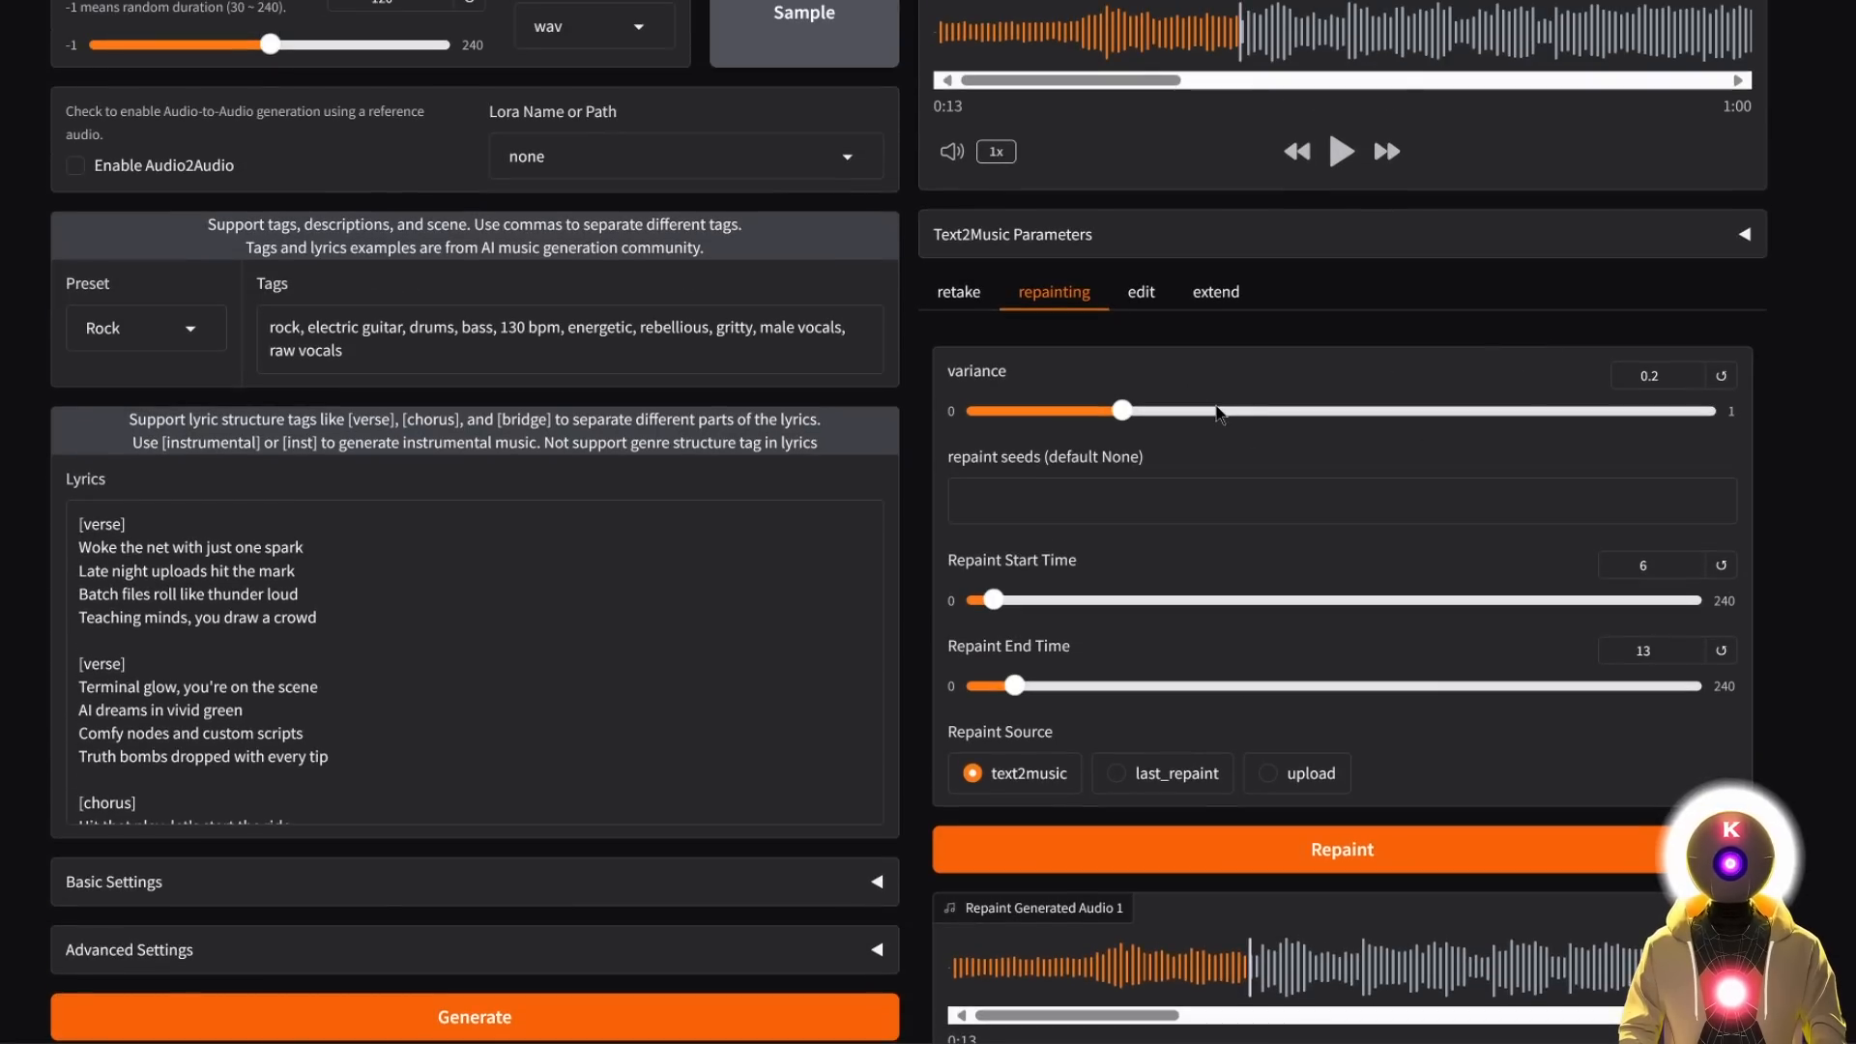
pyautogui.moveTo(1124, 414); pyautogui.dragTo(1334, 414)
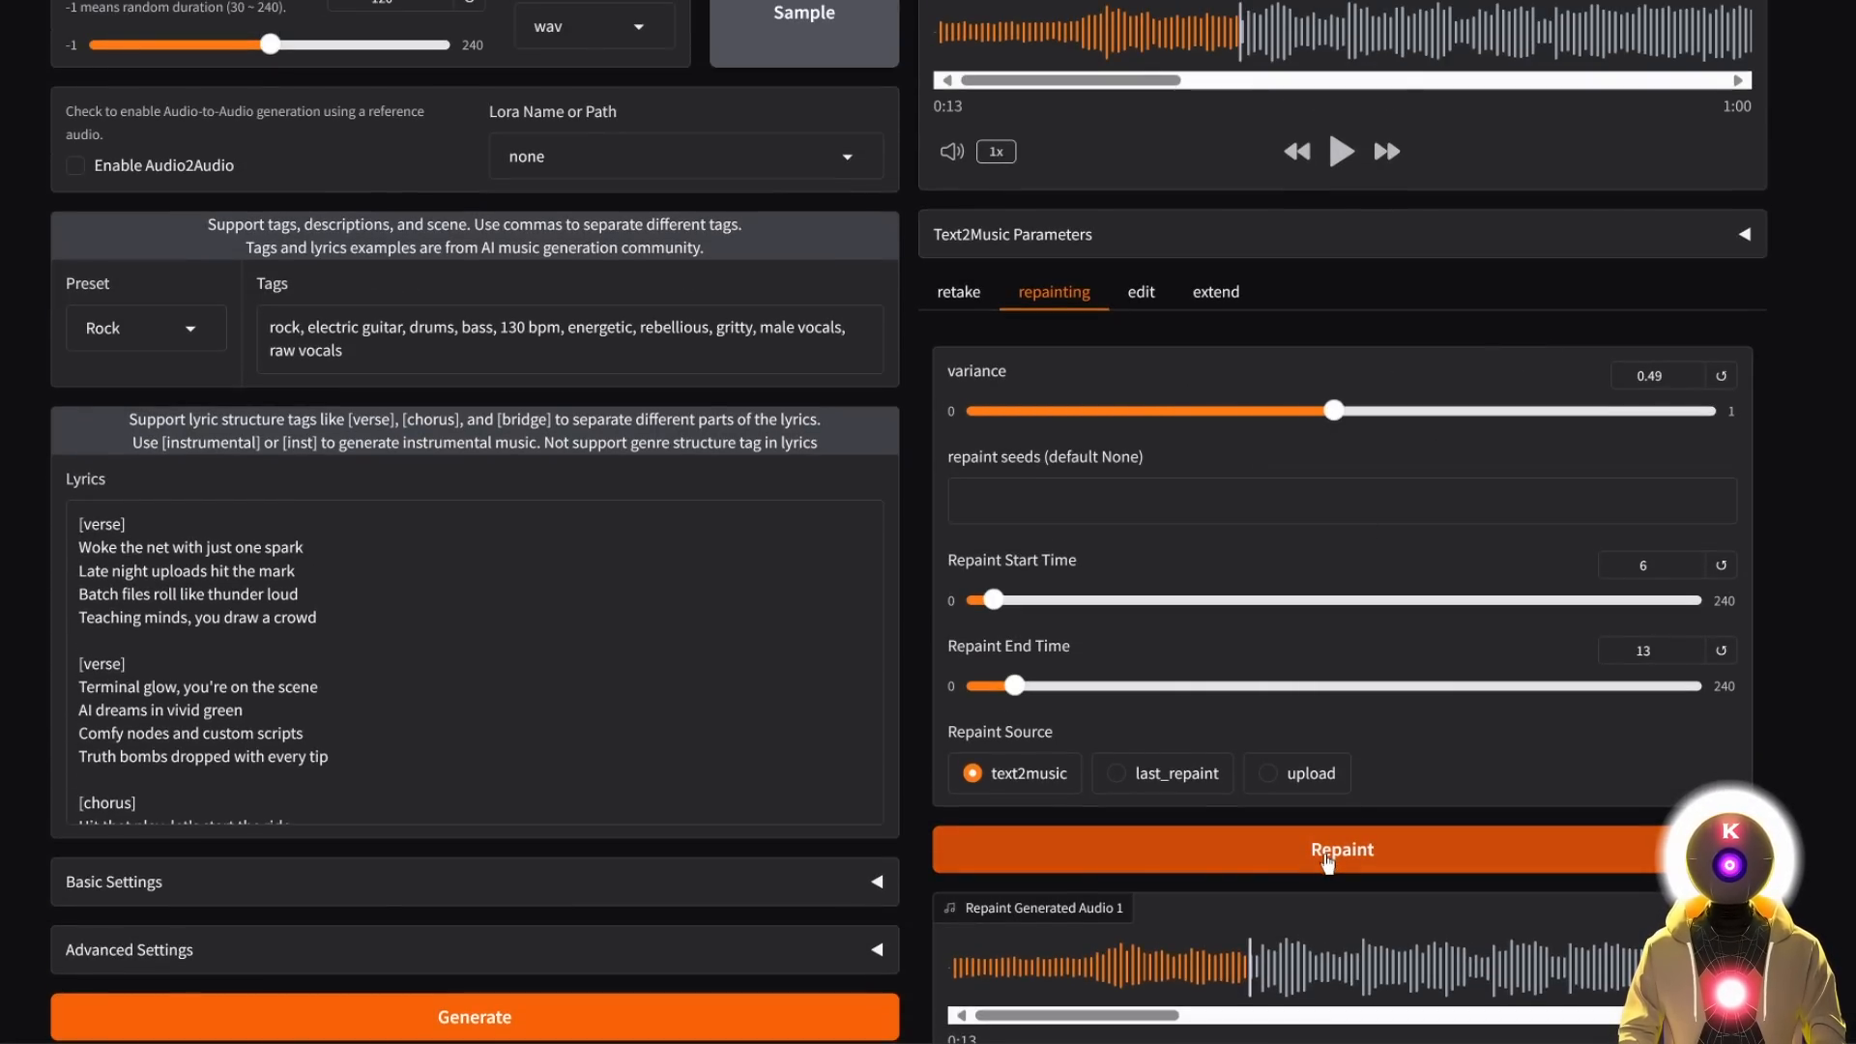
pyautogui.click(1331, 860)
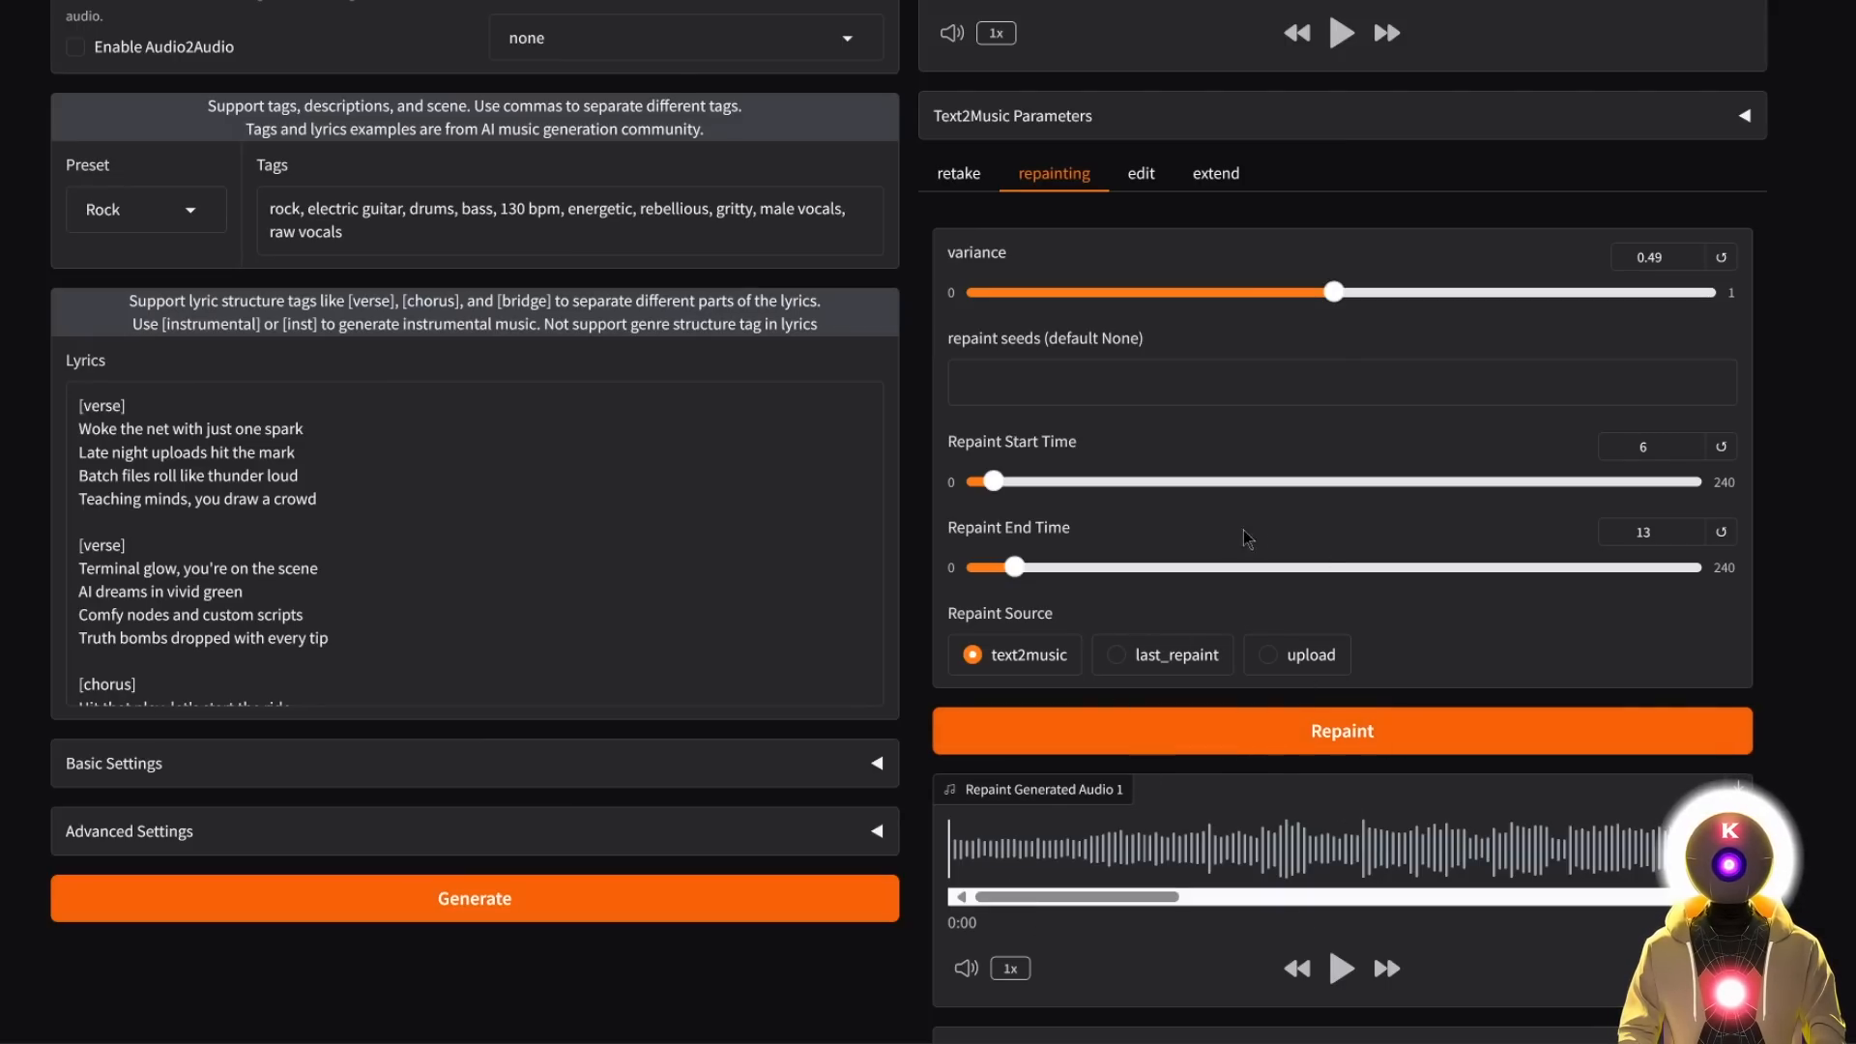
pyautogui.click(1076, 859)
pyautogui.click(1341, 968)
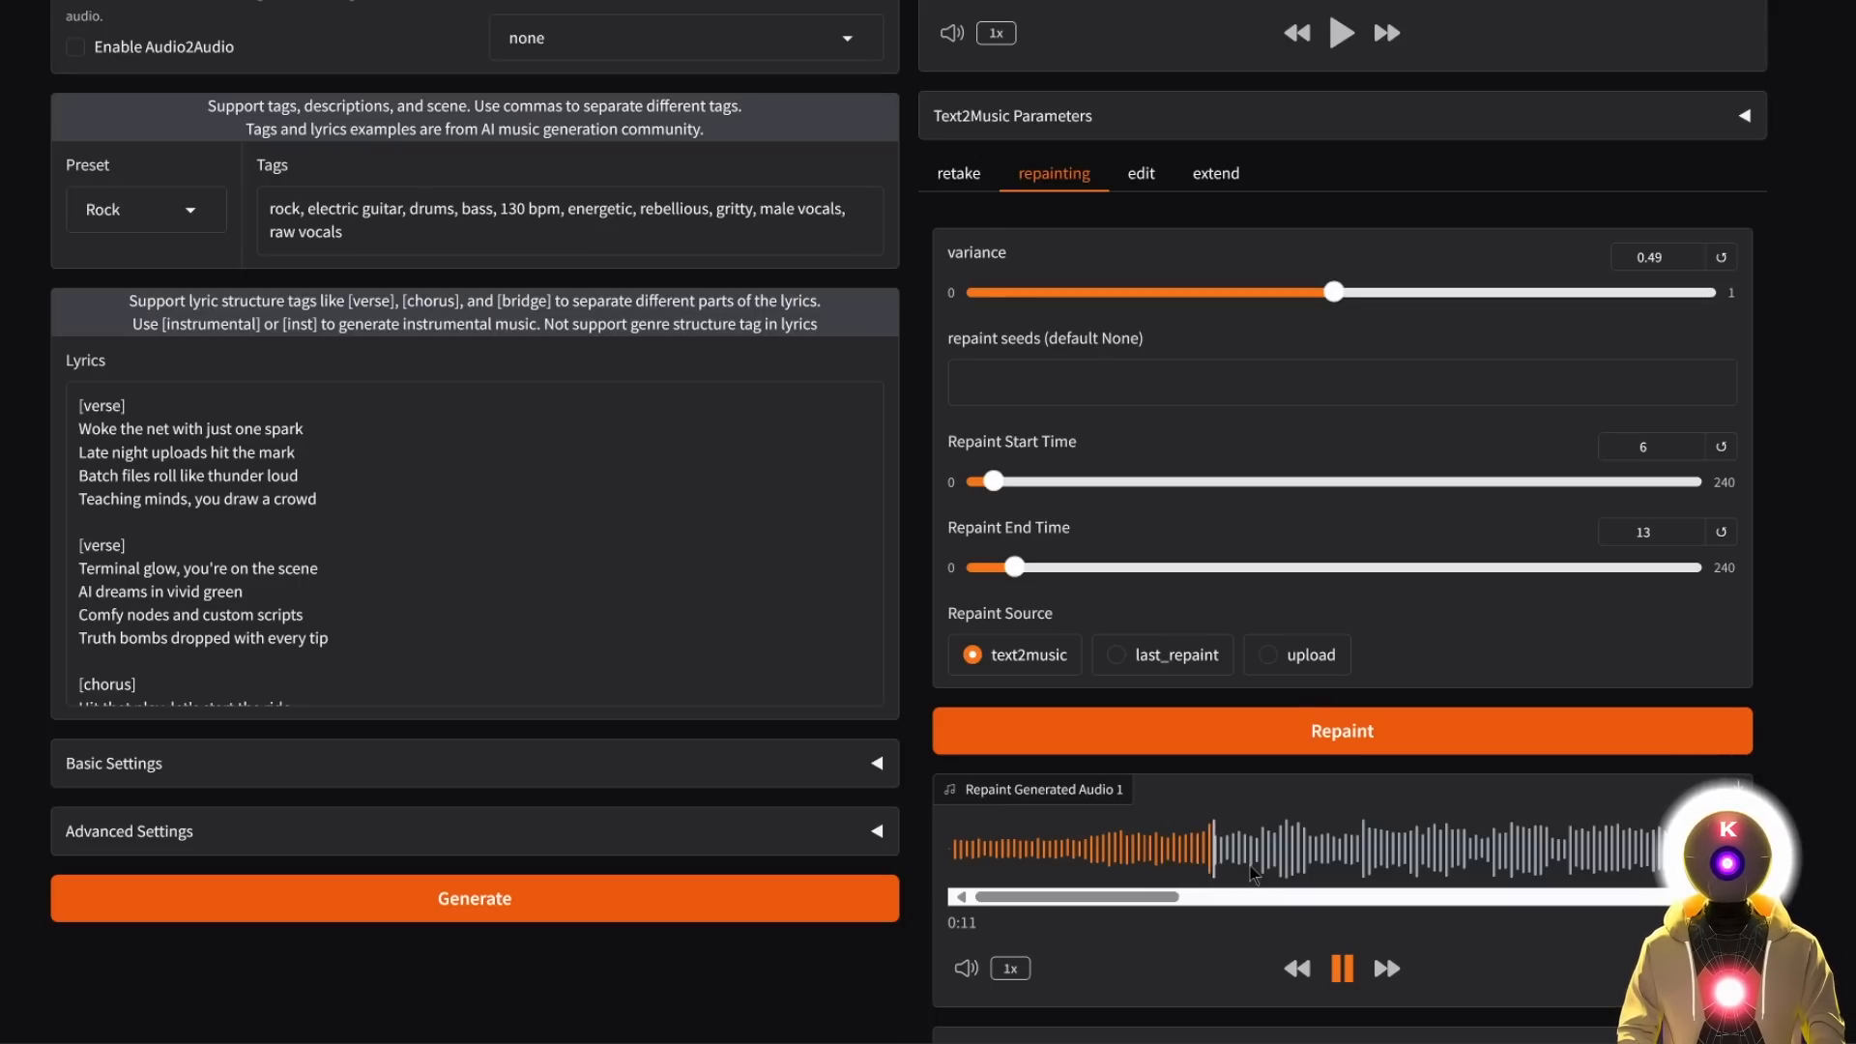
pyautogui.click(1342, 967)
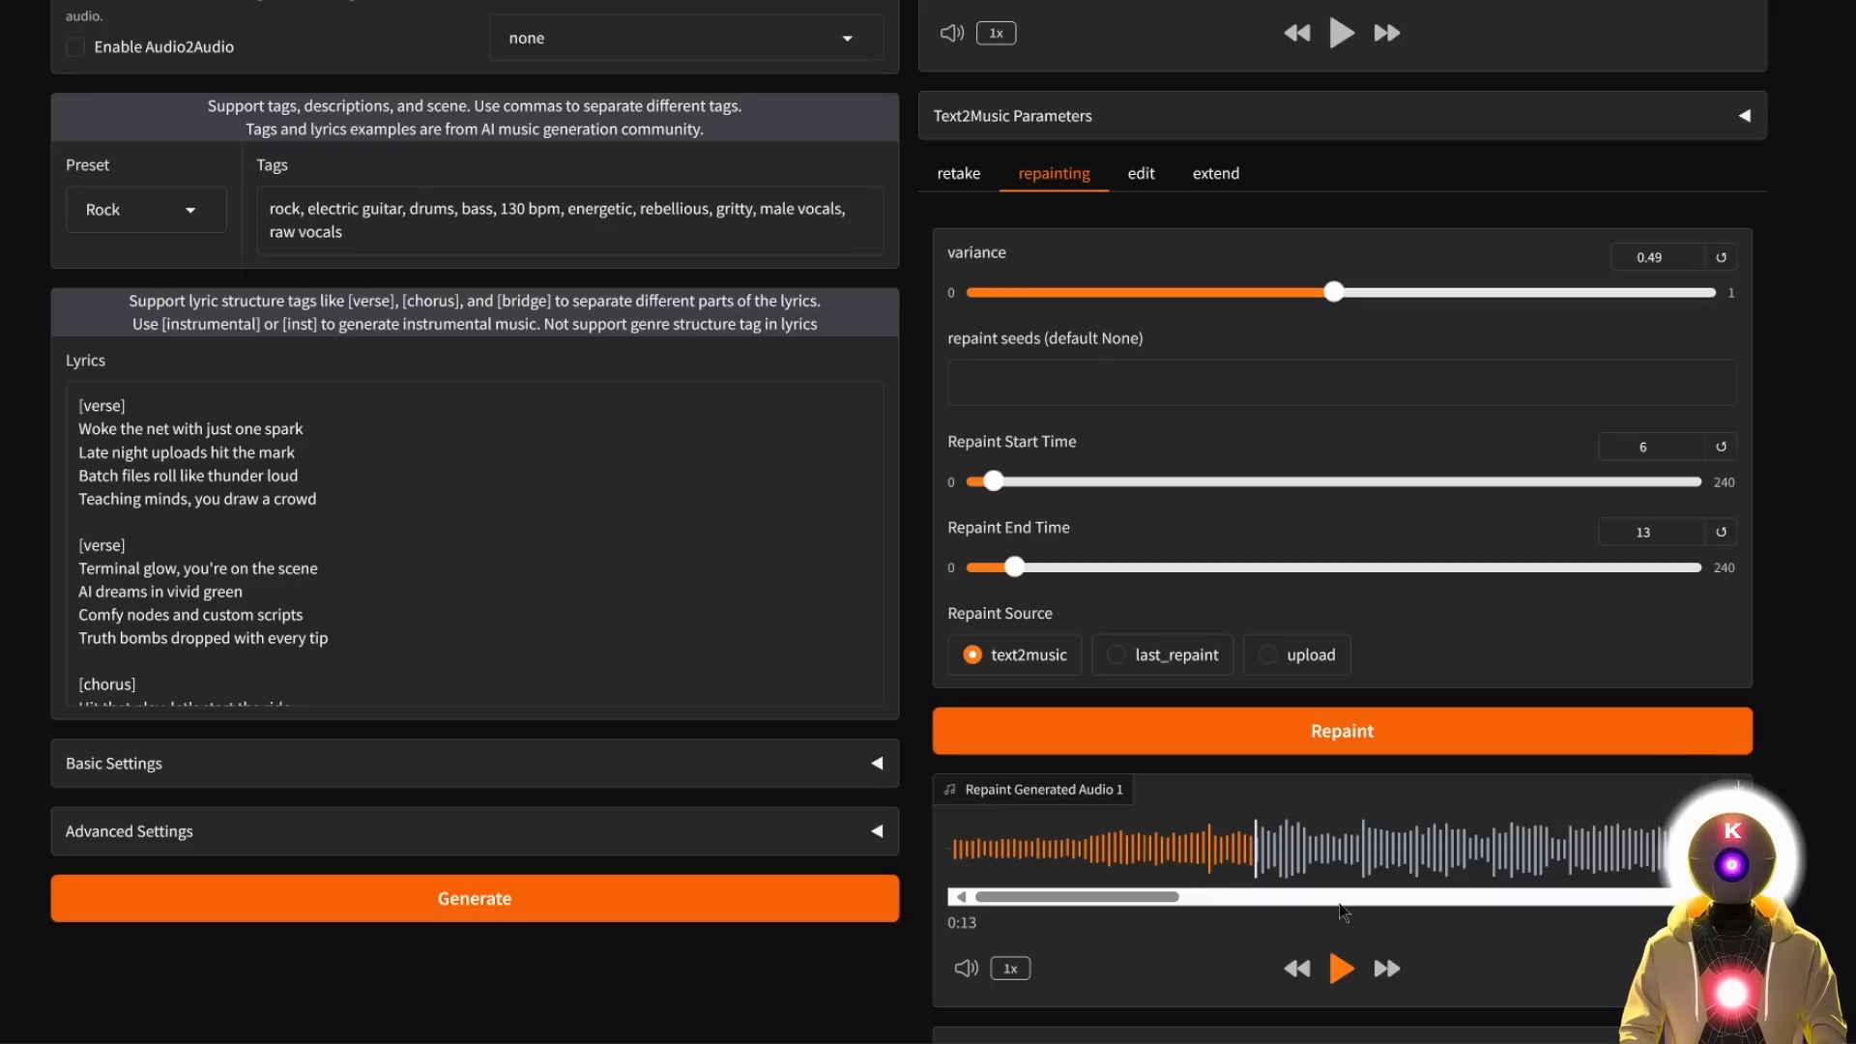
# Play the same section of the original song to compare it with the repainted version.
pyautogui.scroll(4, 1305, 615)
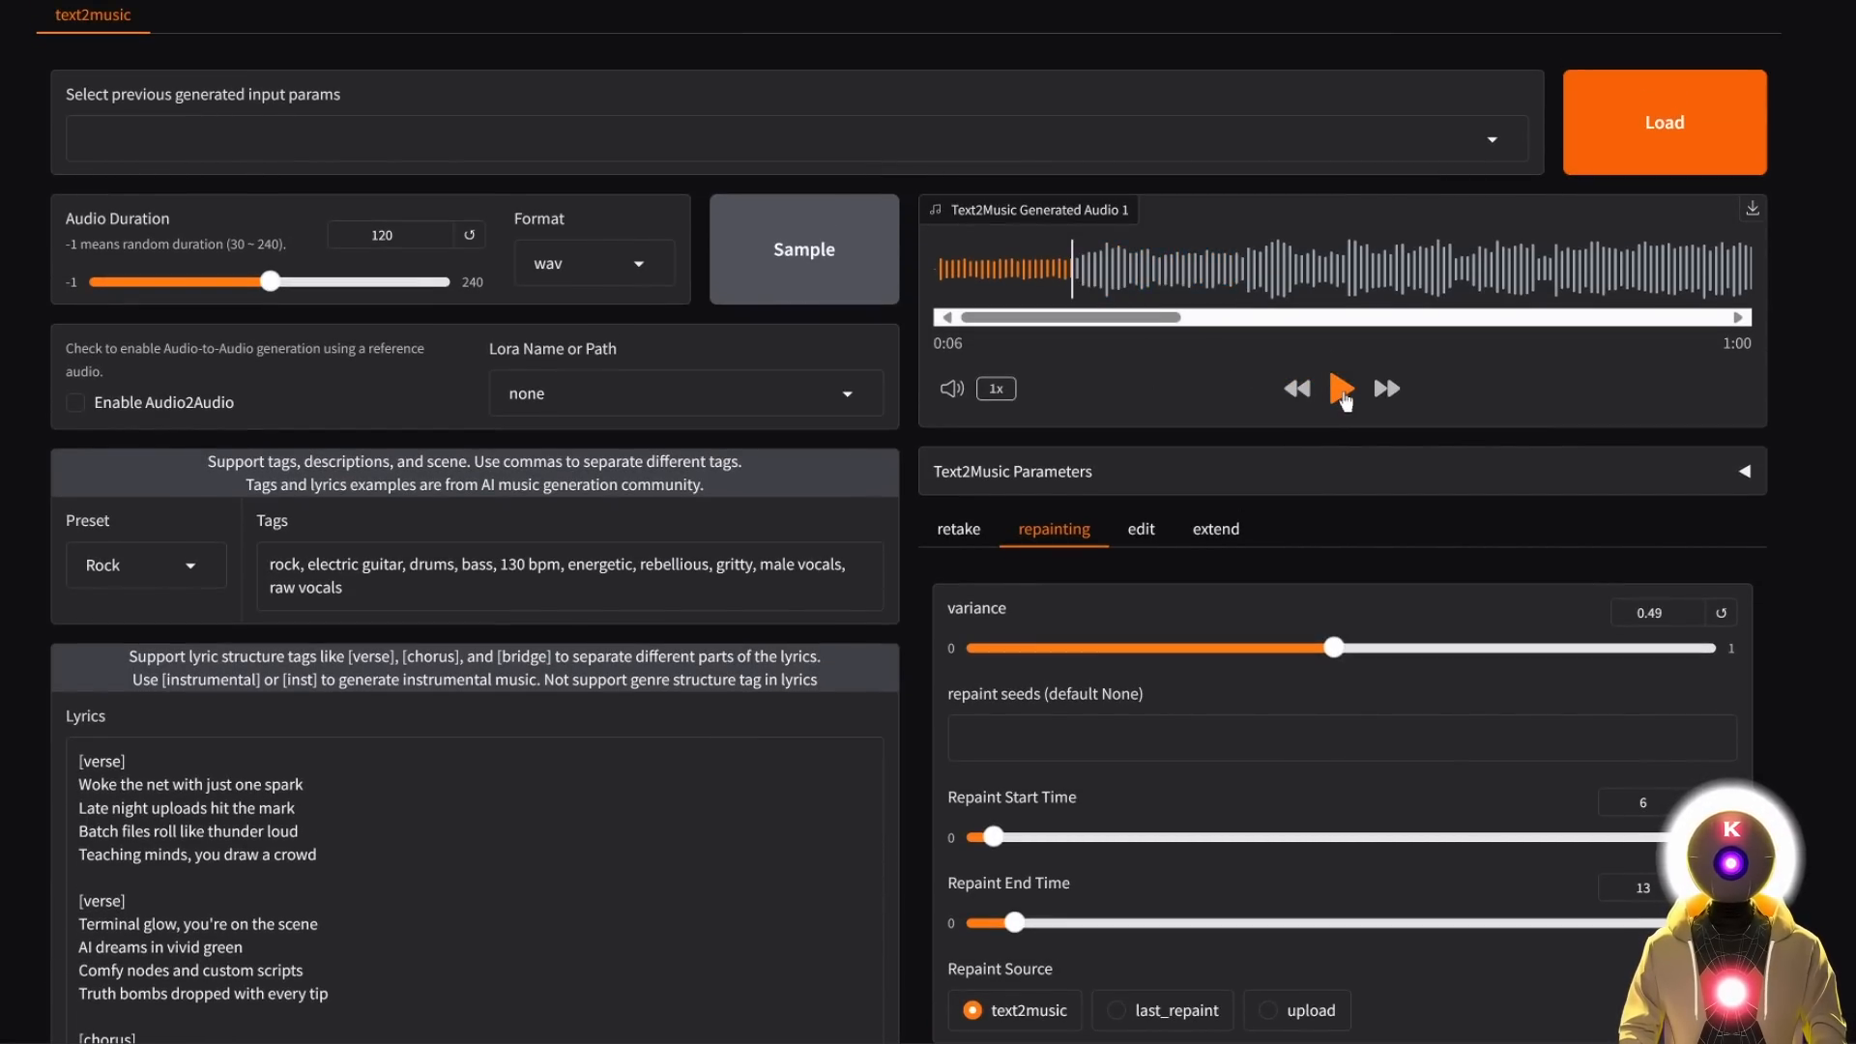
pyautogui.scroll(-4, 1334, 415)
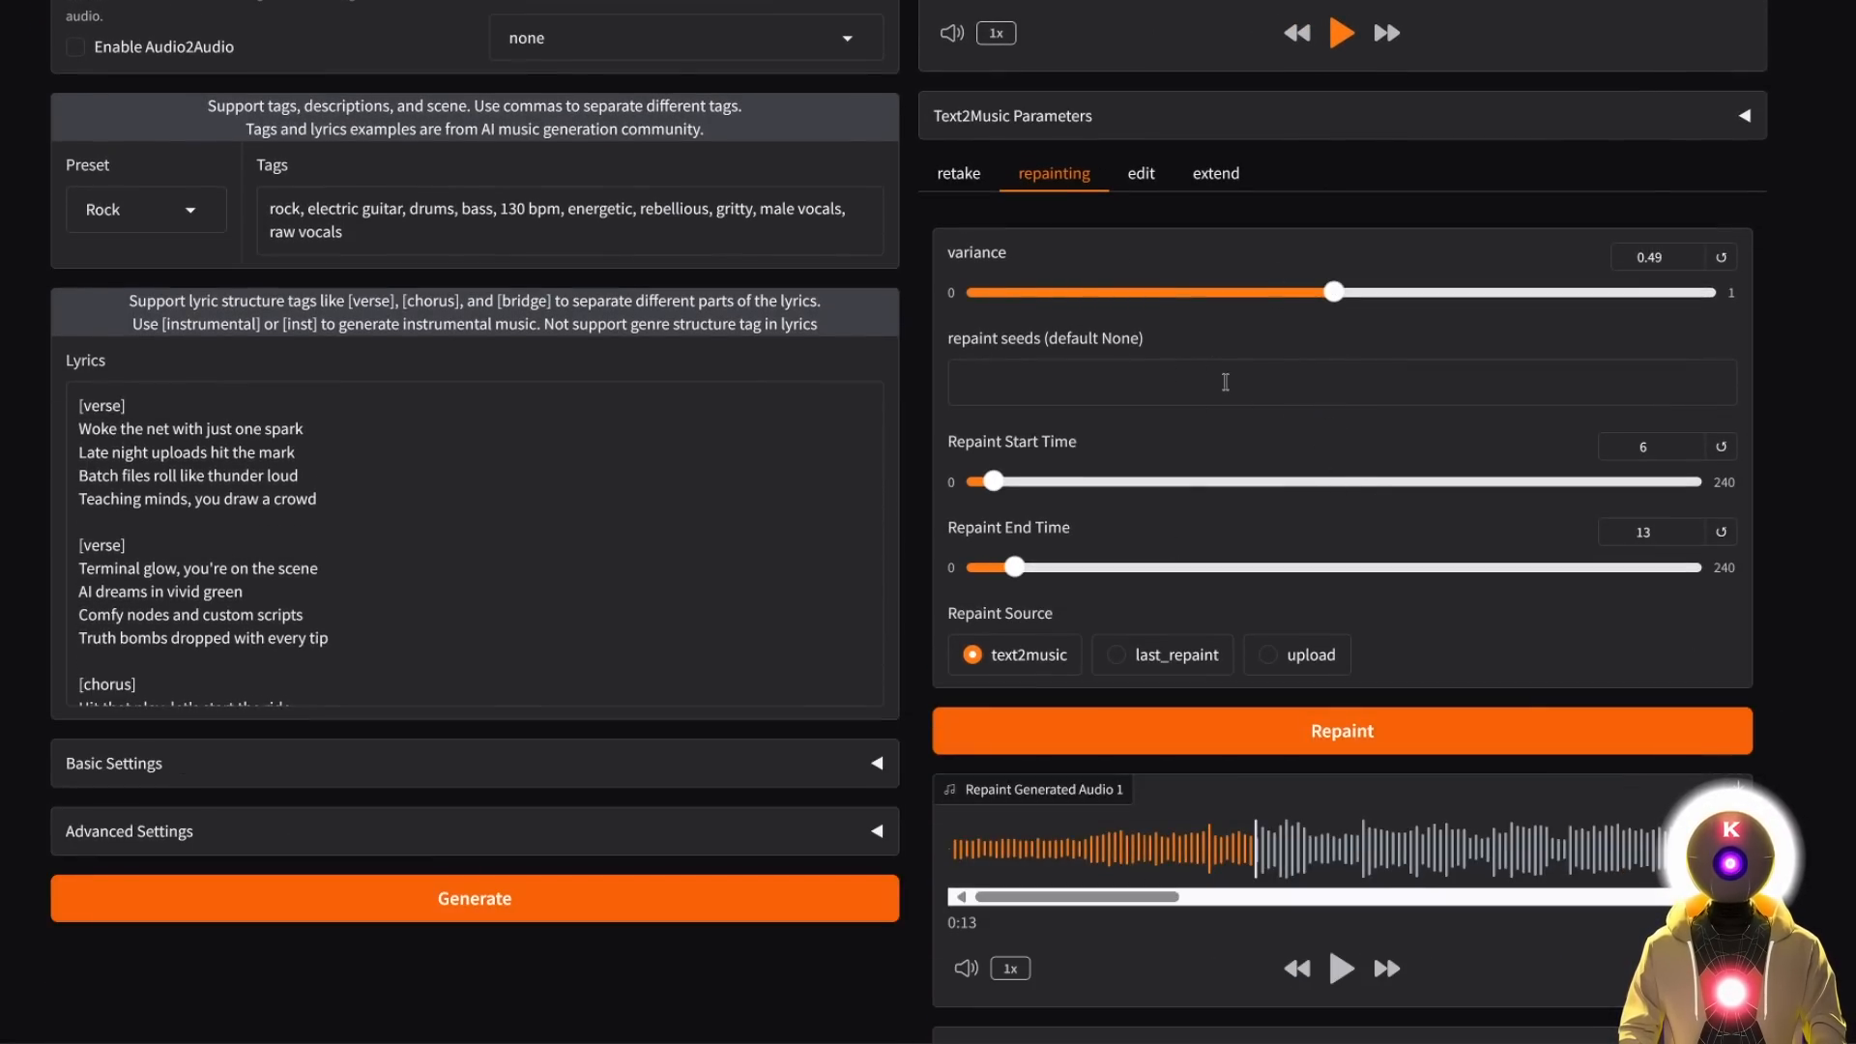
pyautogui.scroll(3, 1401, 454)
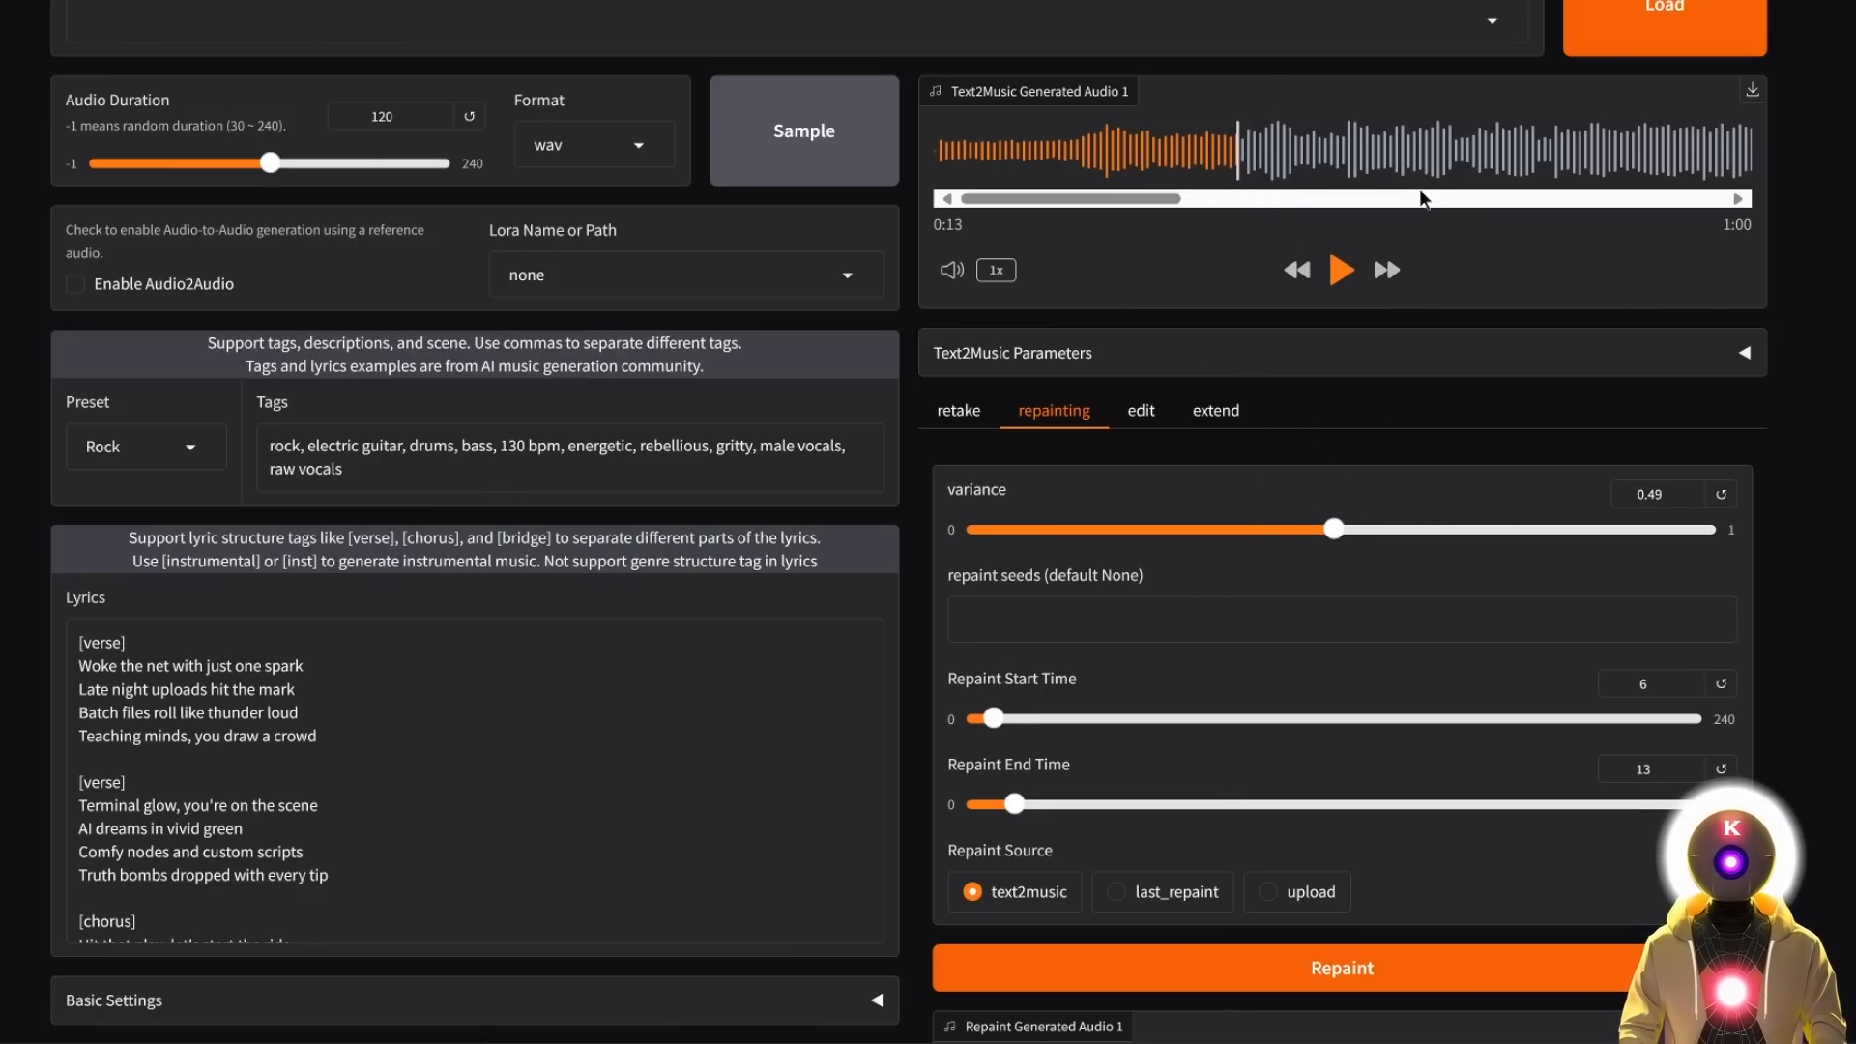
pyautogui.scroll(-4, 1223, 583)
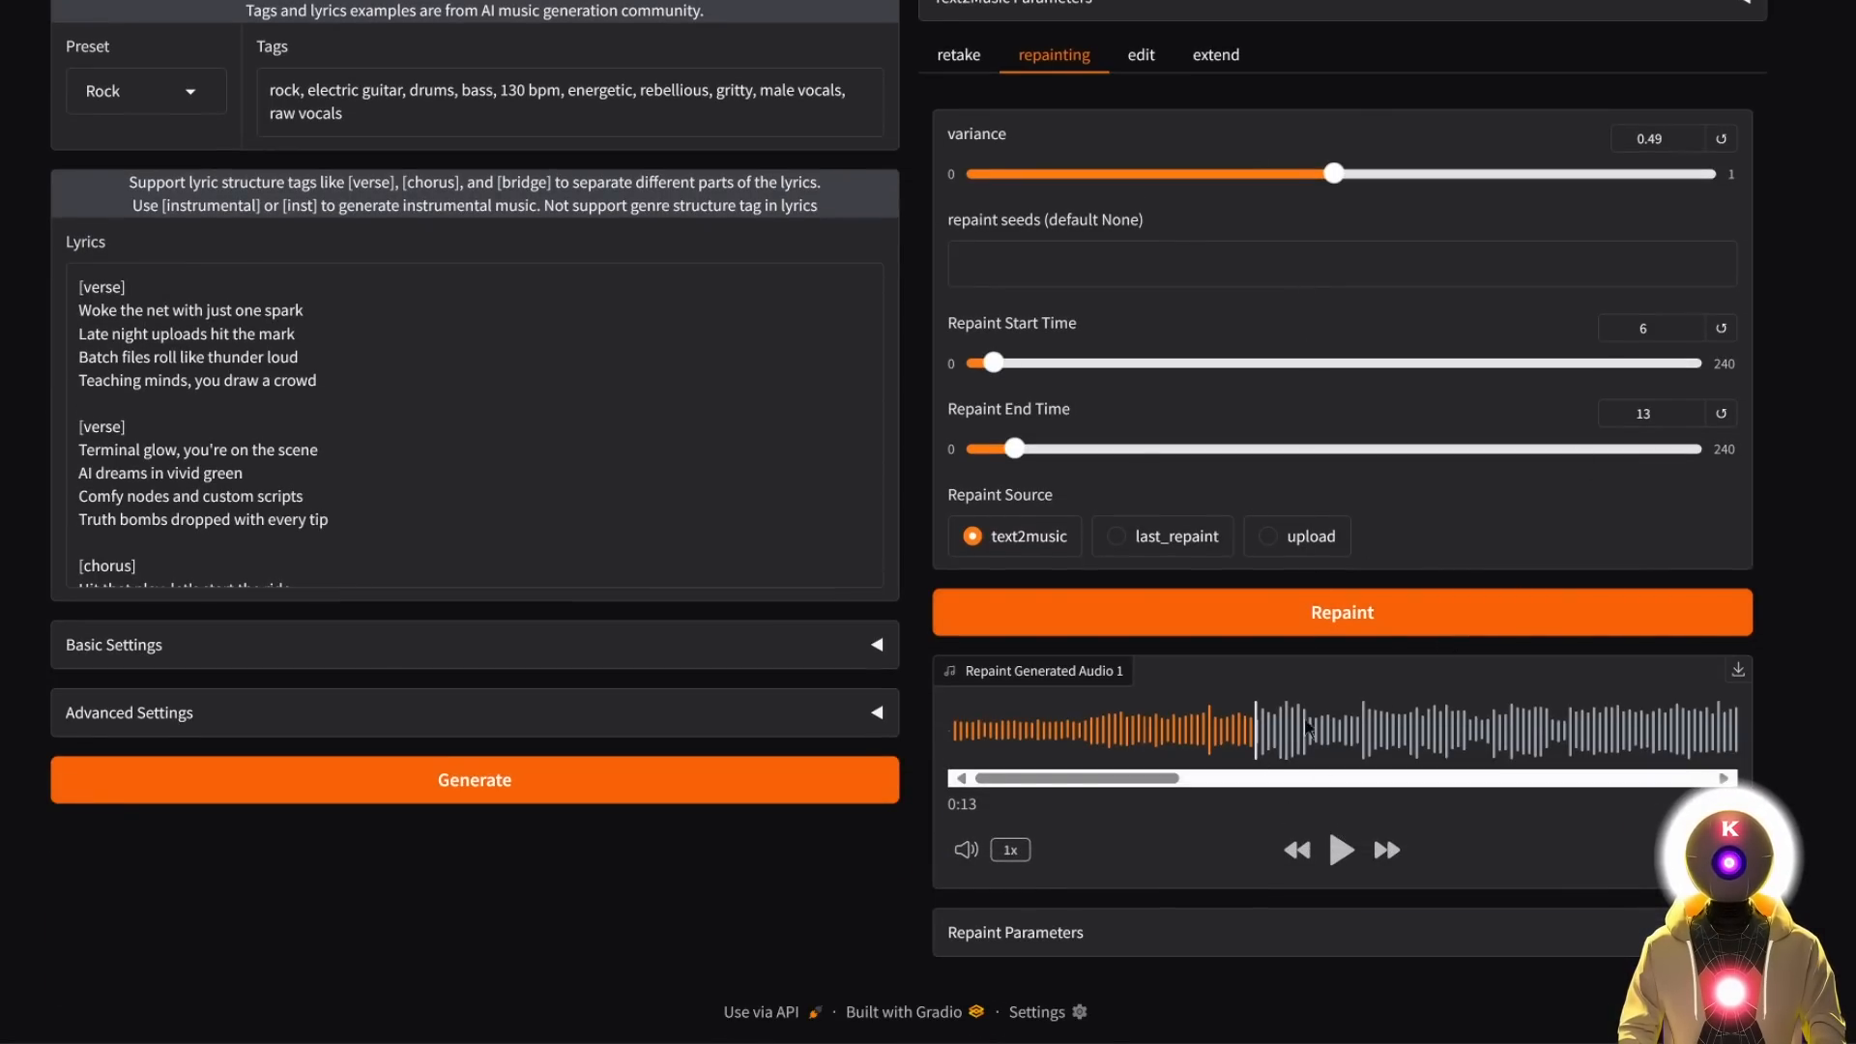
# Look at the upload option for the repaint source, and set the source to last_repaint.
pyautogui.scroll(1, 1379, 742)
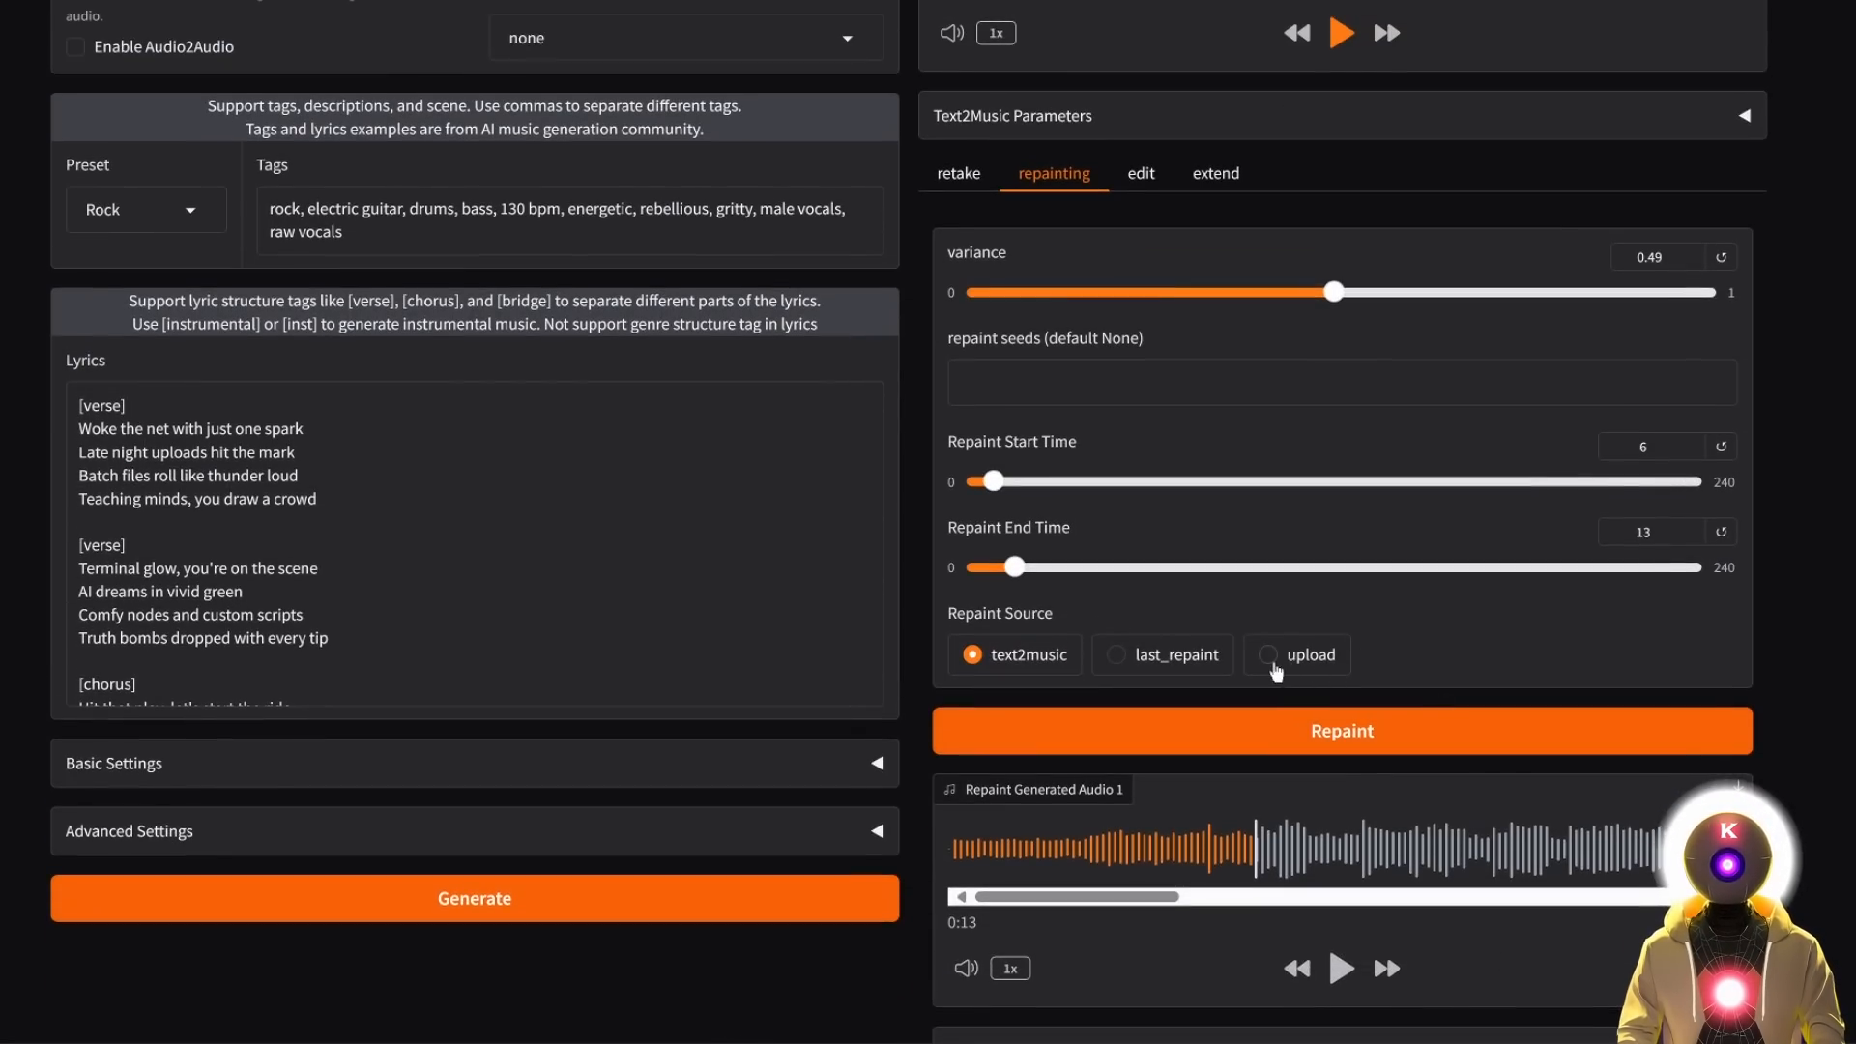
pyautogui.click(1268, 655)
pyautogui.scroll(-4, 1274, 667)
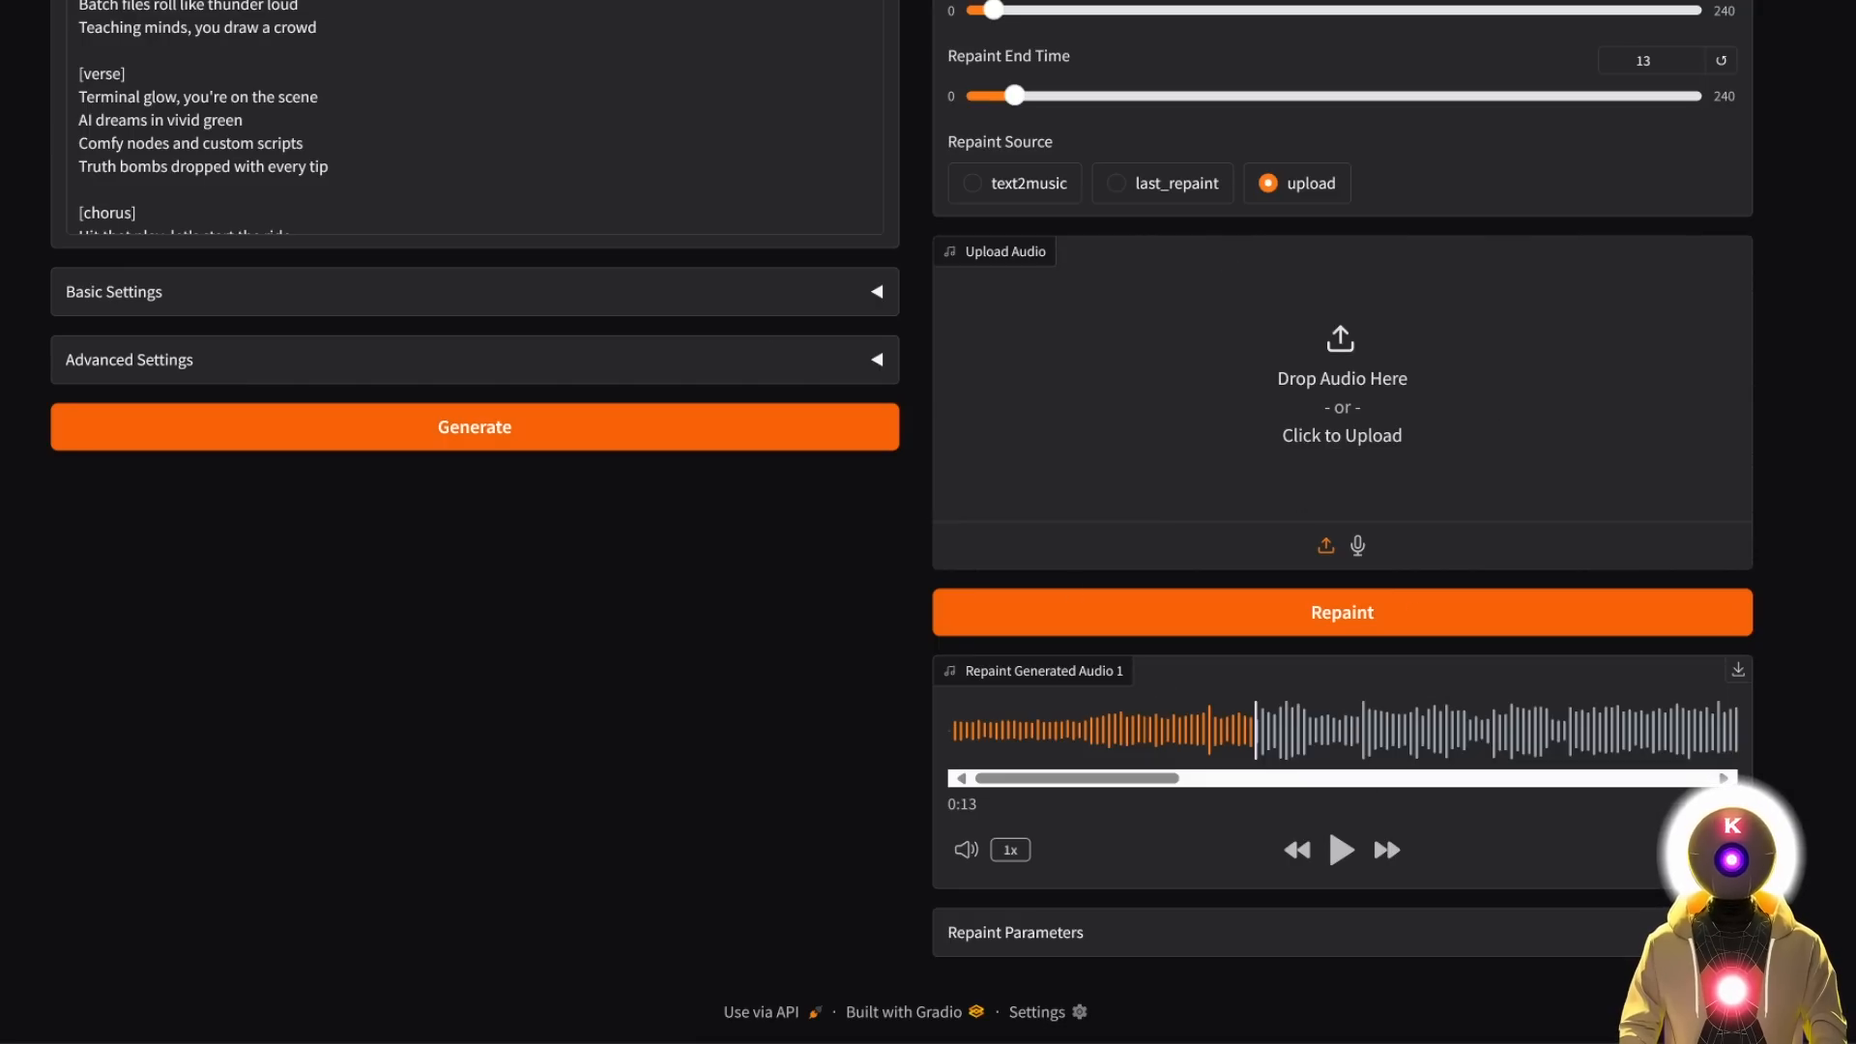
pyautogui.click(1177, 182)
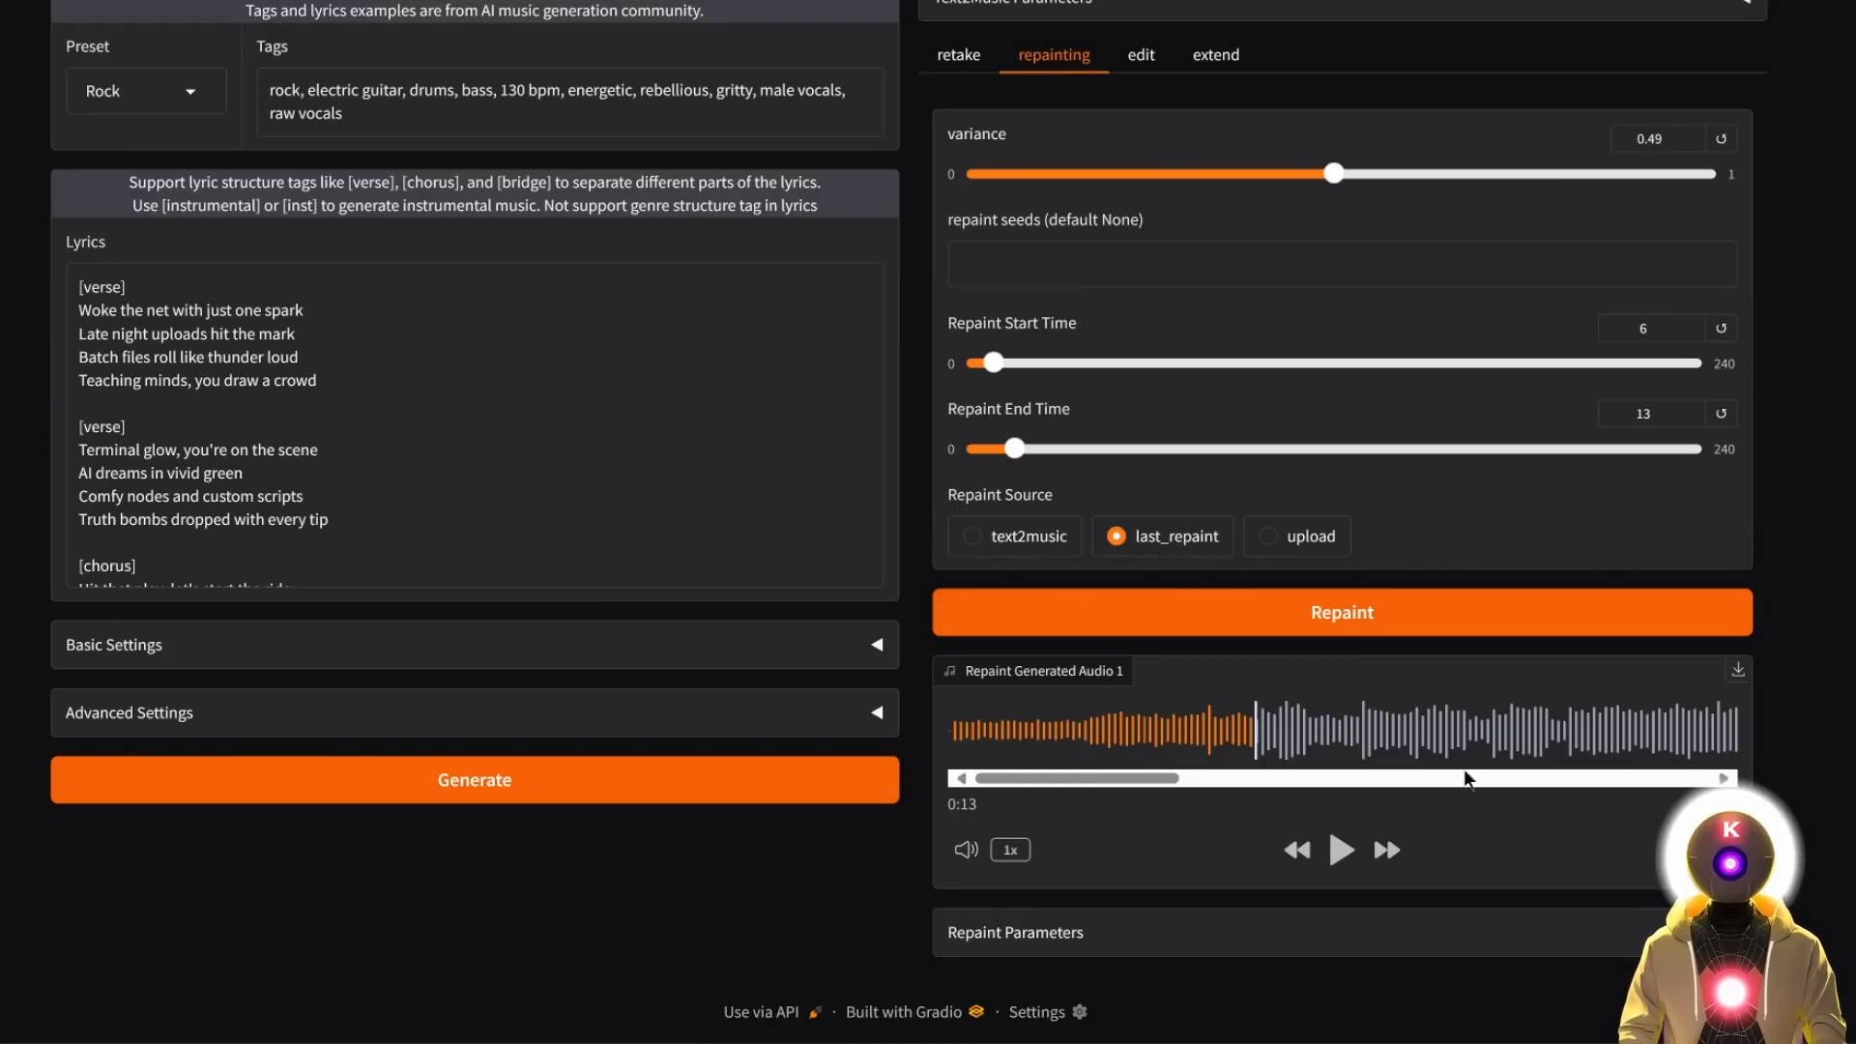
# Open the edit options and paste the replacement lyrics beginning "Scrollin' feeds at 2AM" into Edit Lyrics.
pyautogui.scroll(5, 1499, 488)
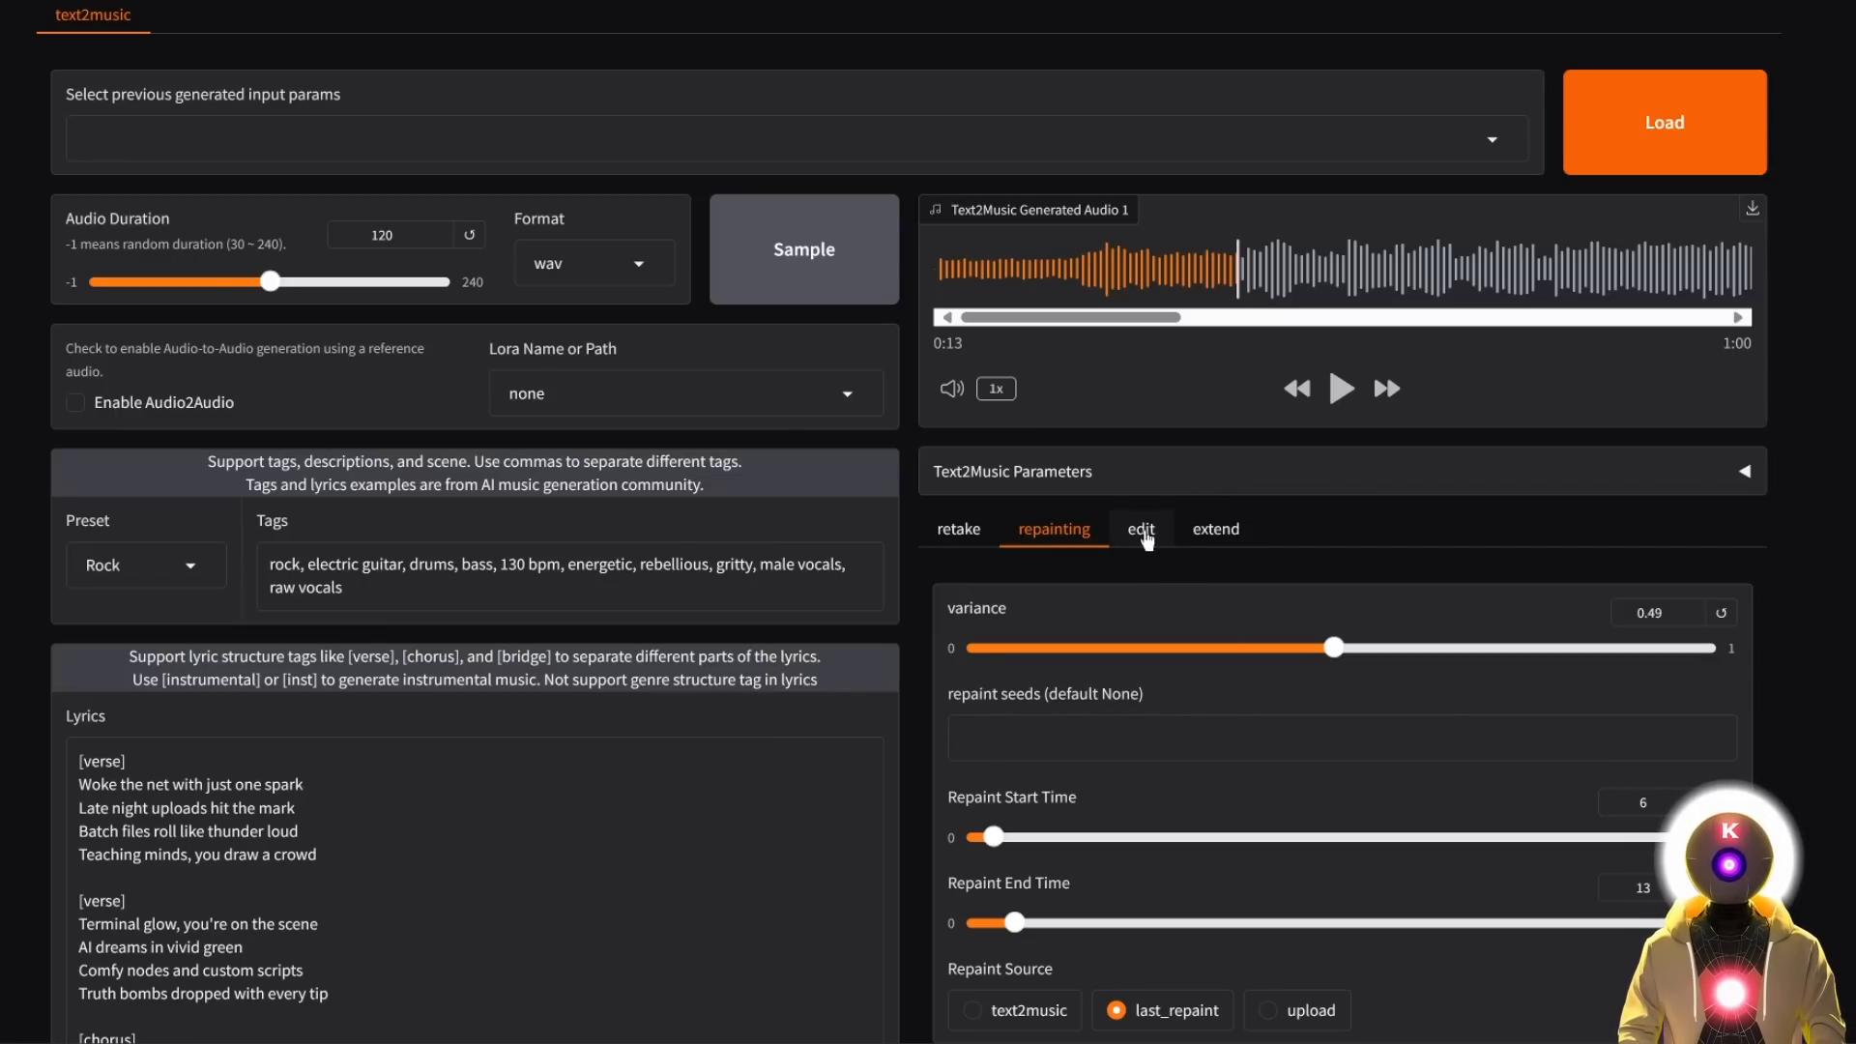
pyautogui.click(1142, 534)
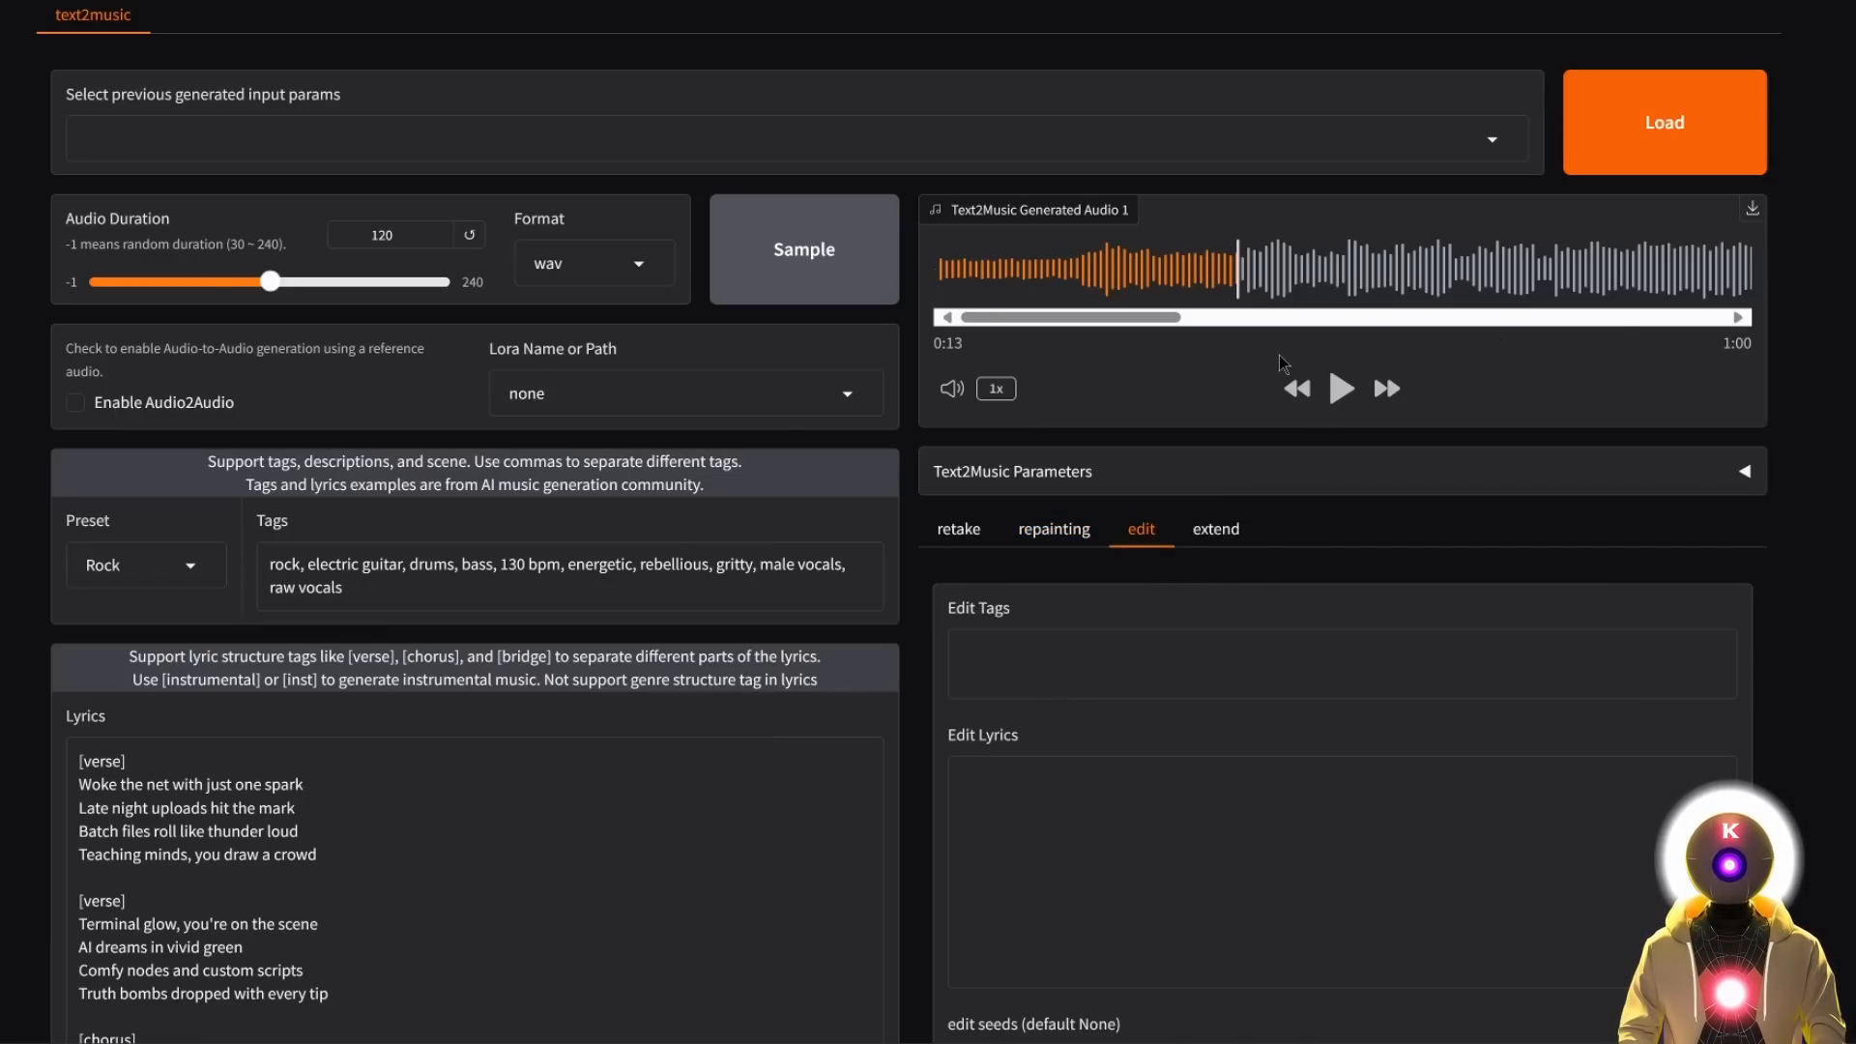
pyautogui.scroll(-1, 1250, 670)
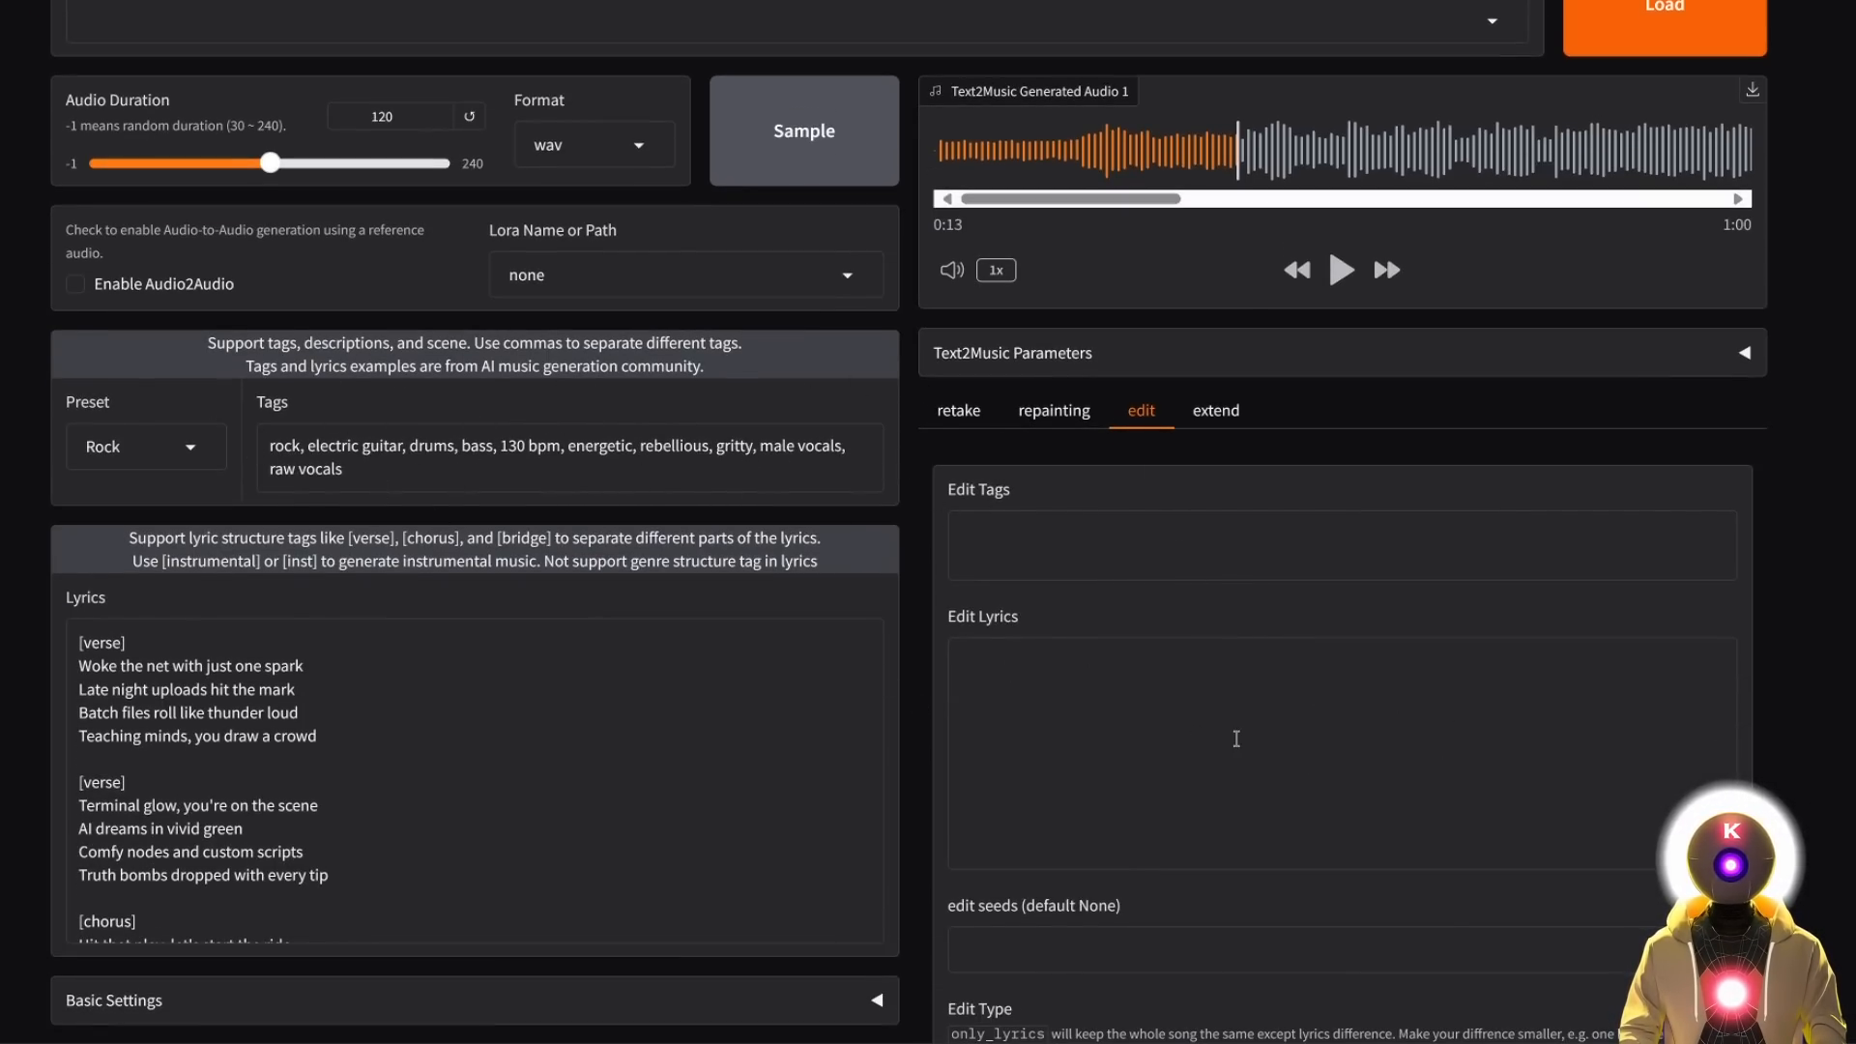
pyautogui.scroll(-2, 1236, 738)
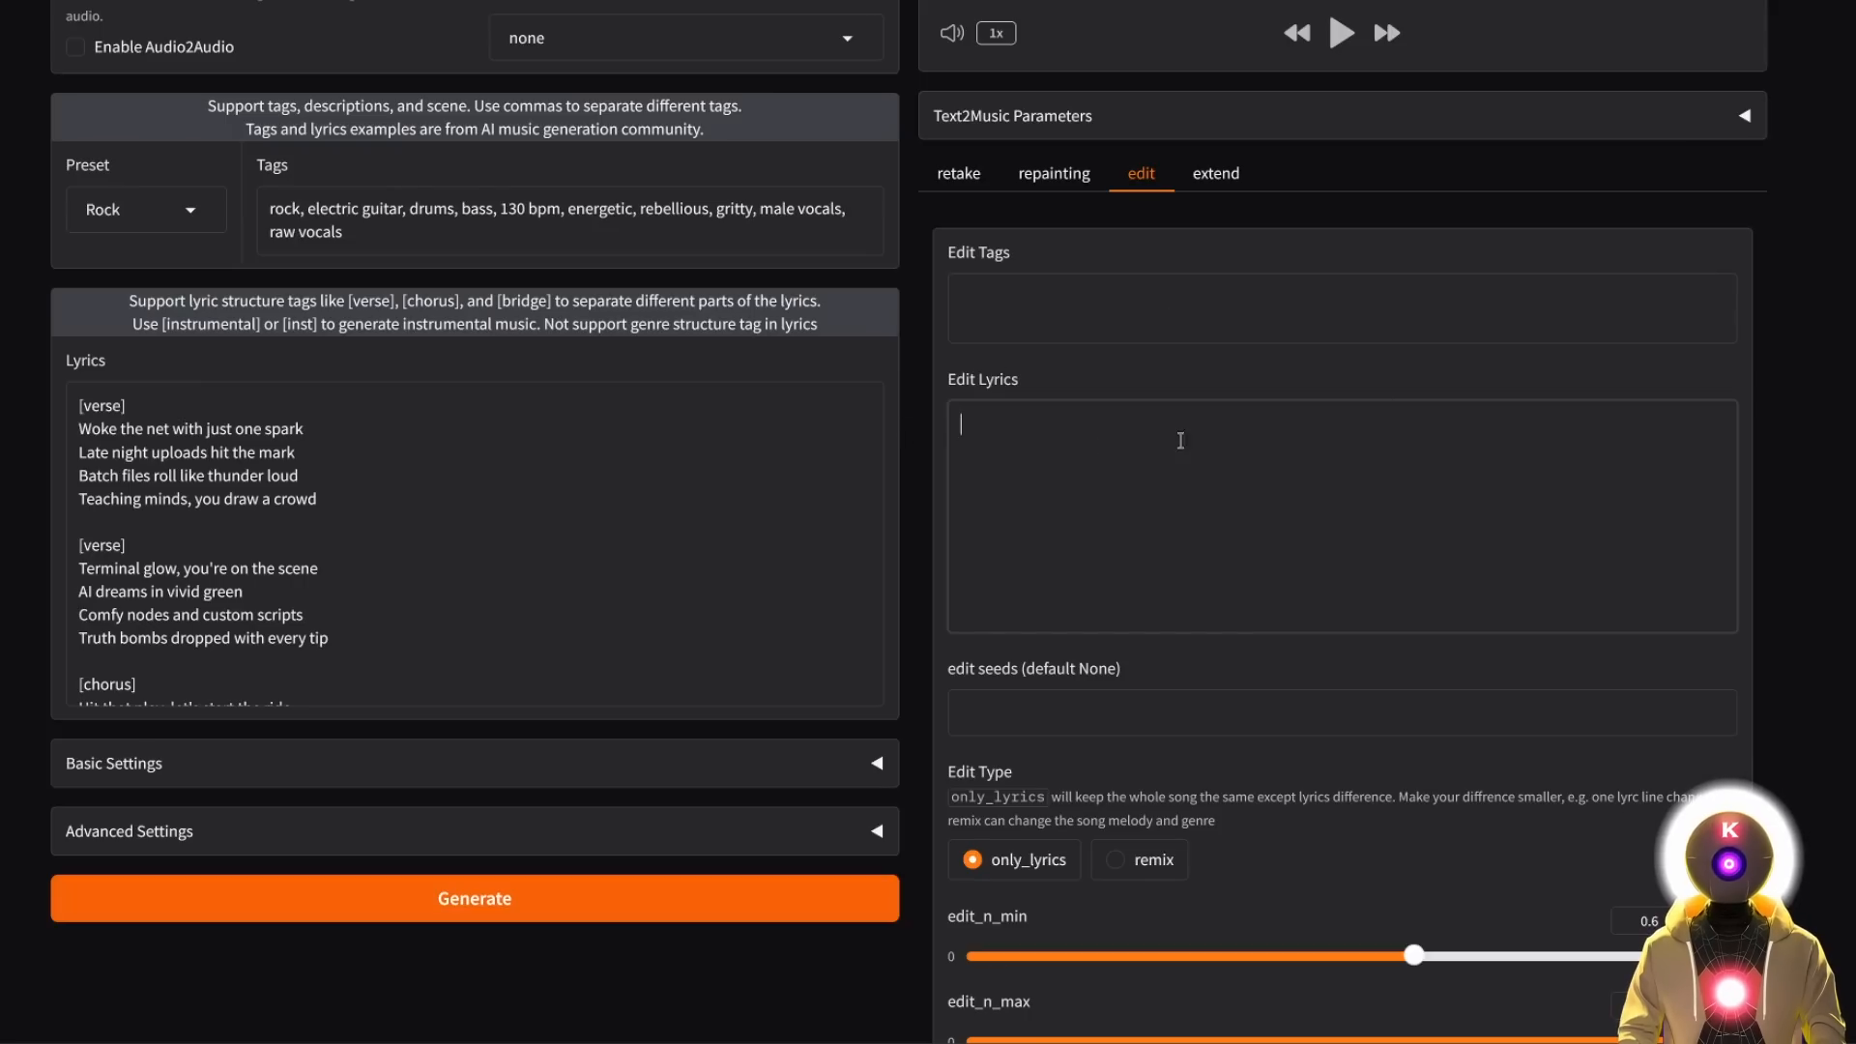
pyautogui.hotkey('ctrl', 'v')
pyautogui.scroll(1, 905, 604)
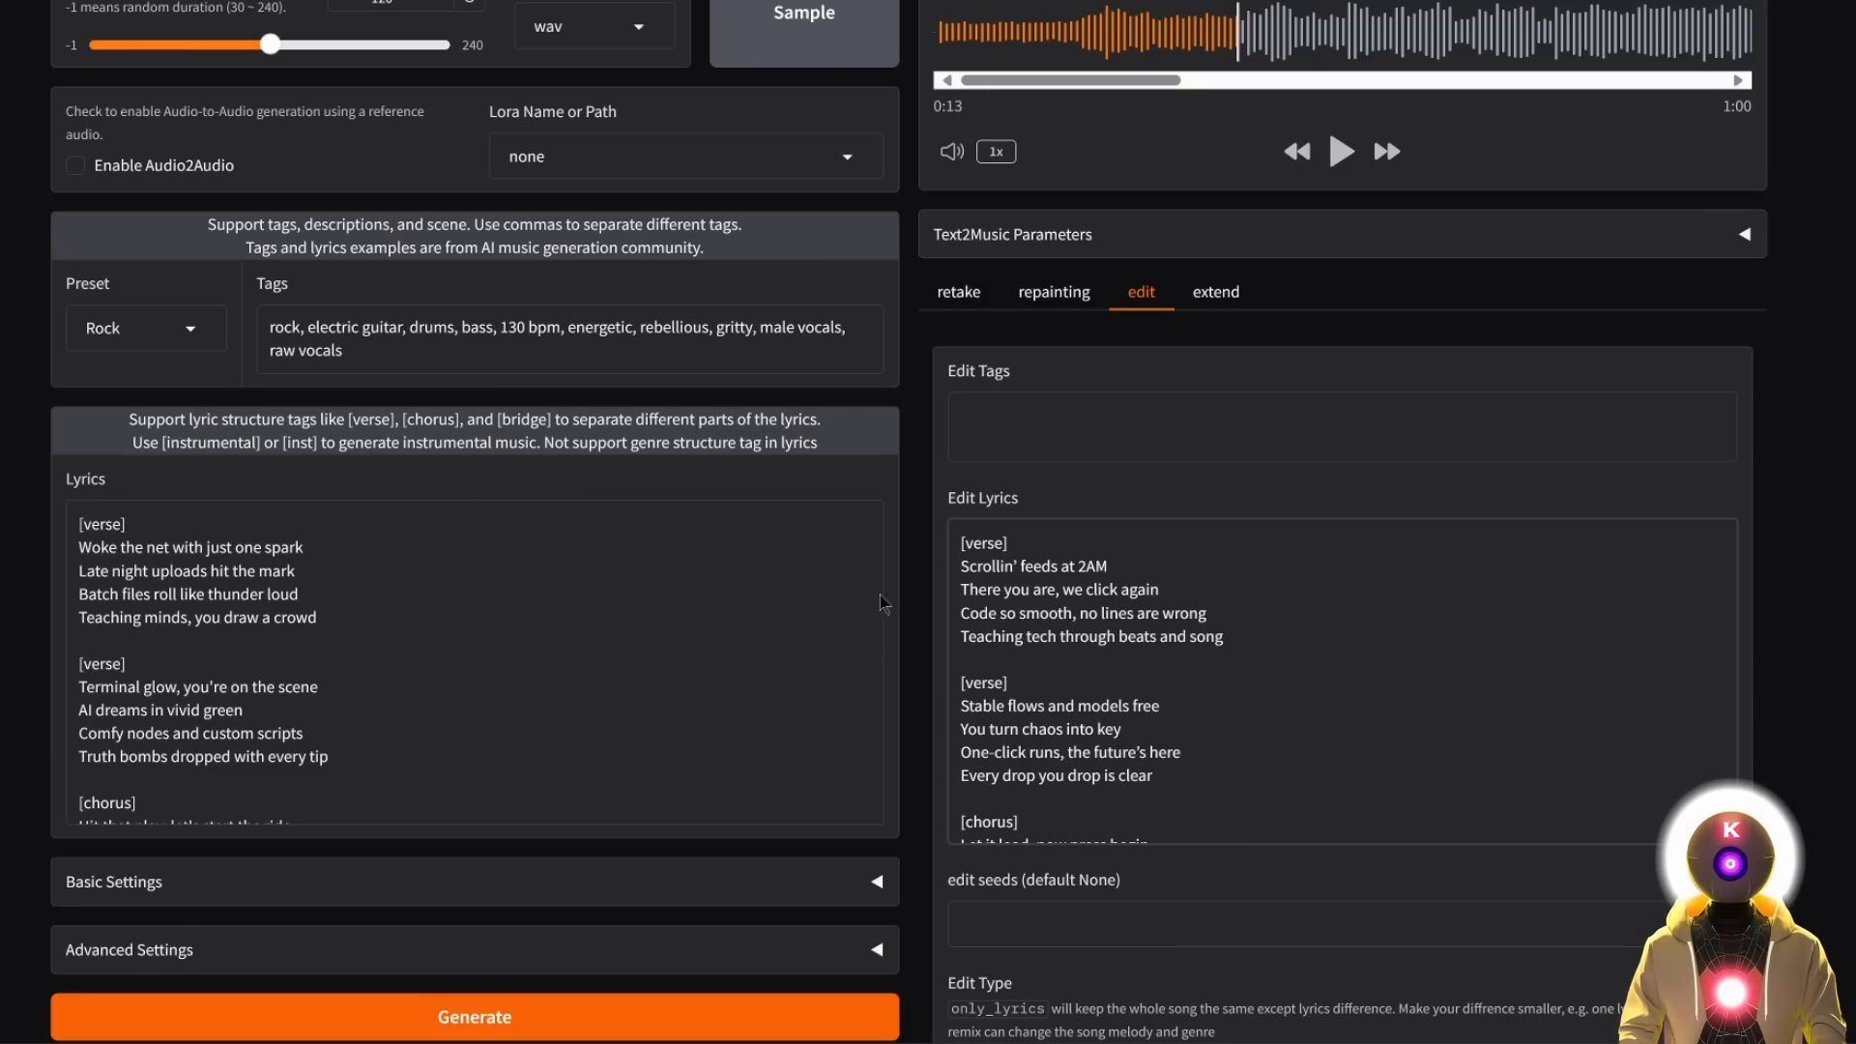
# Review the replacement lyrics and generate an only_lyrics edit of the text2music song.
pyautogui.scroll(-2, 1283, 622)
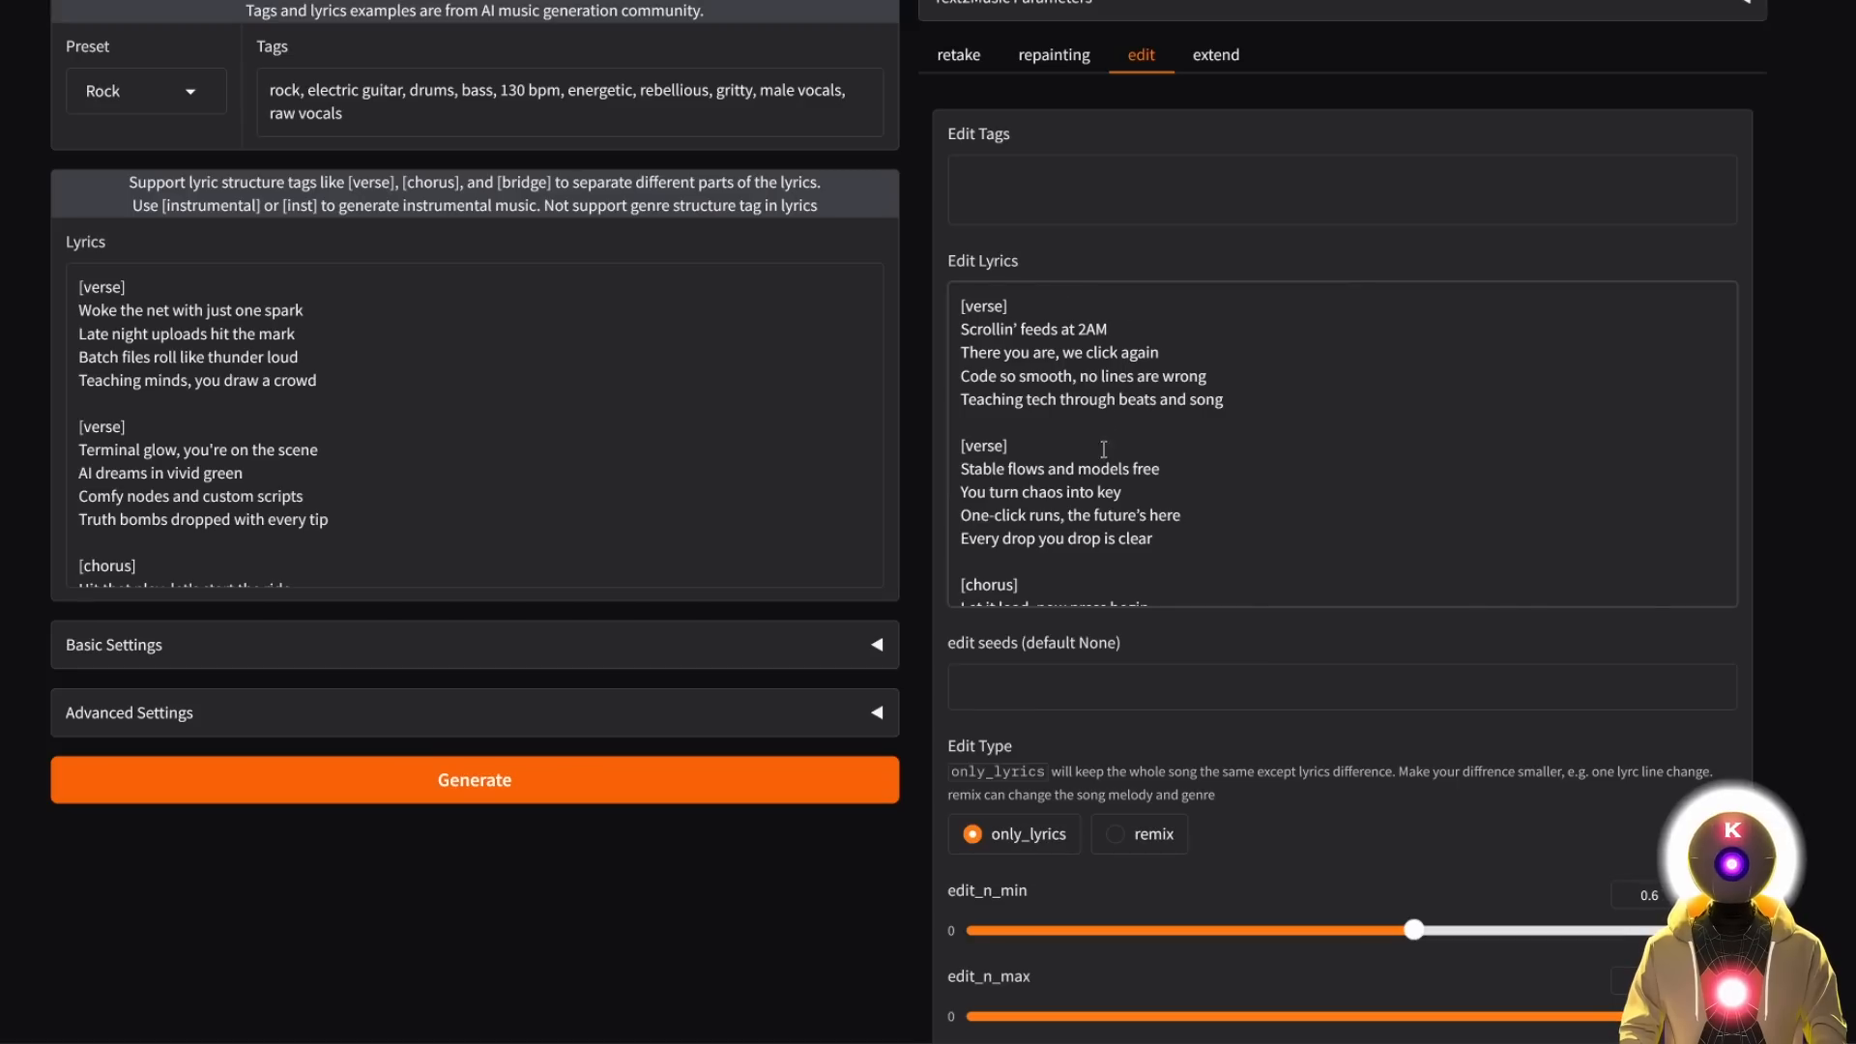
pyautogui.scroll(-5, 1014, 541)
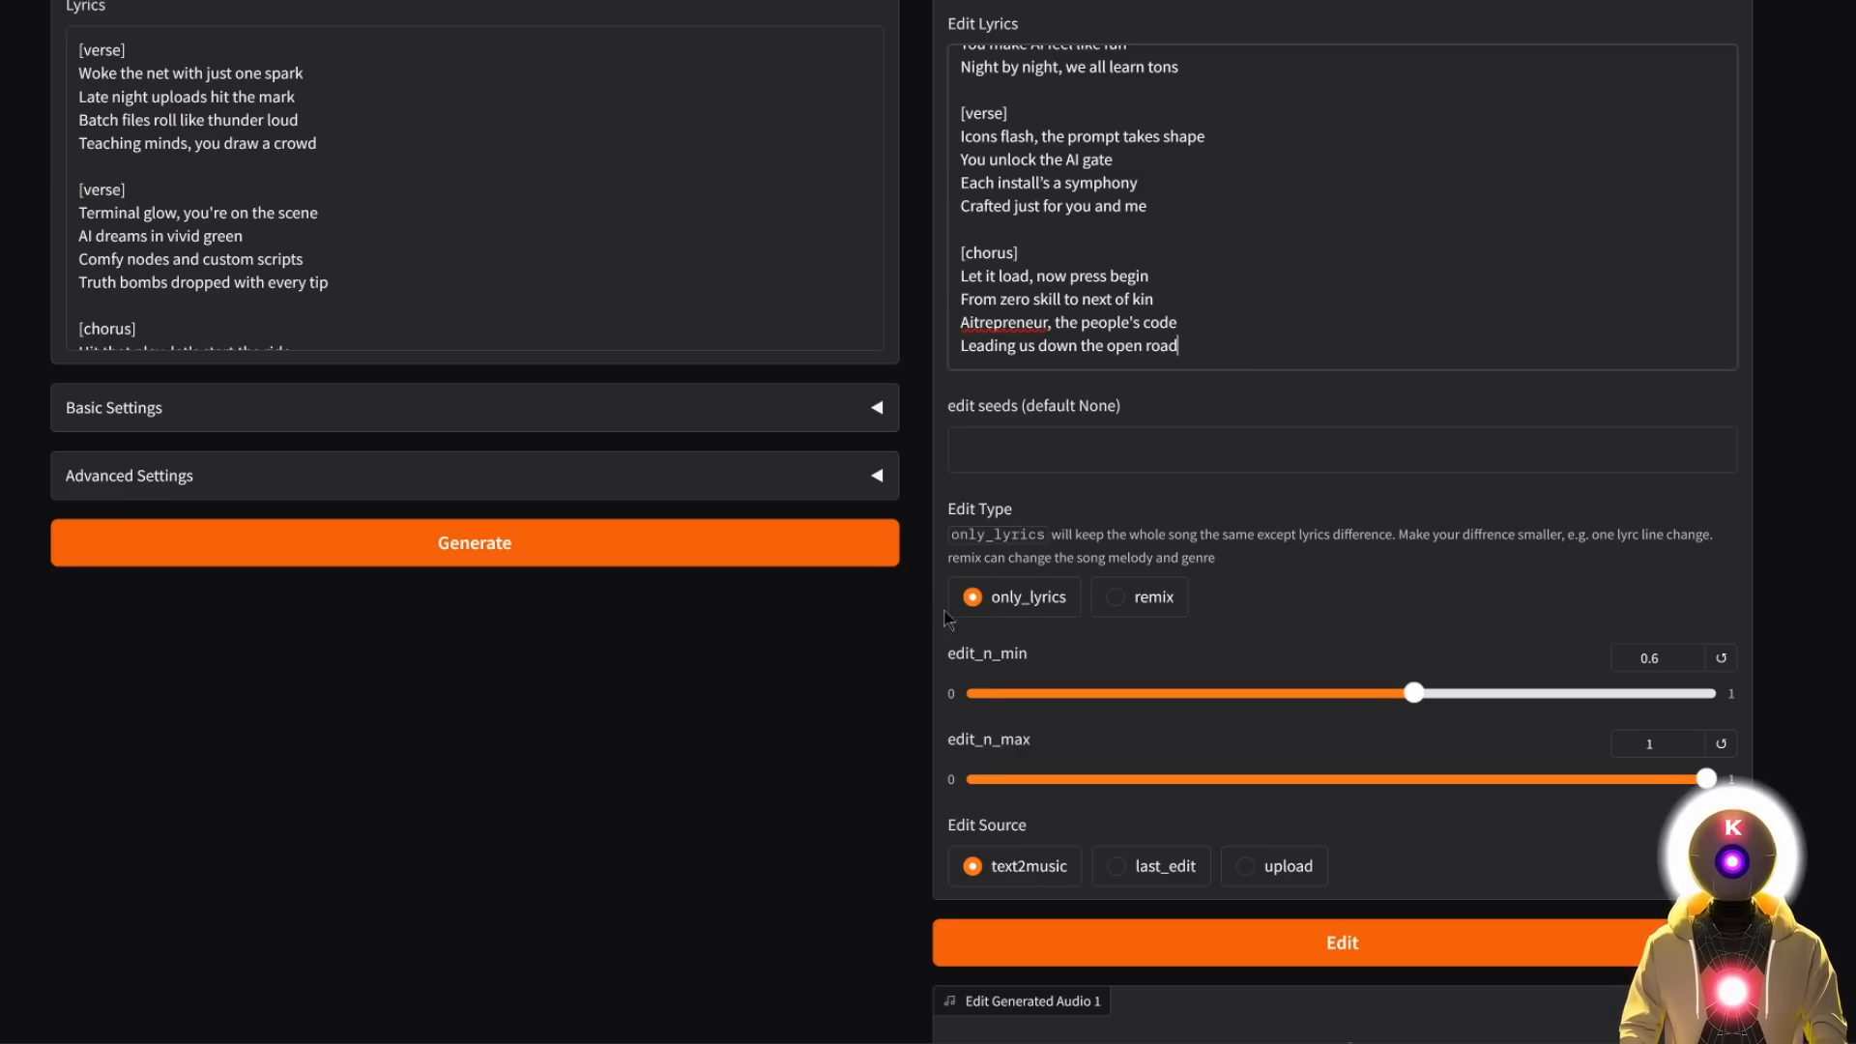
pyautogui.scroll(-2, 1000, 609)
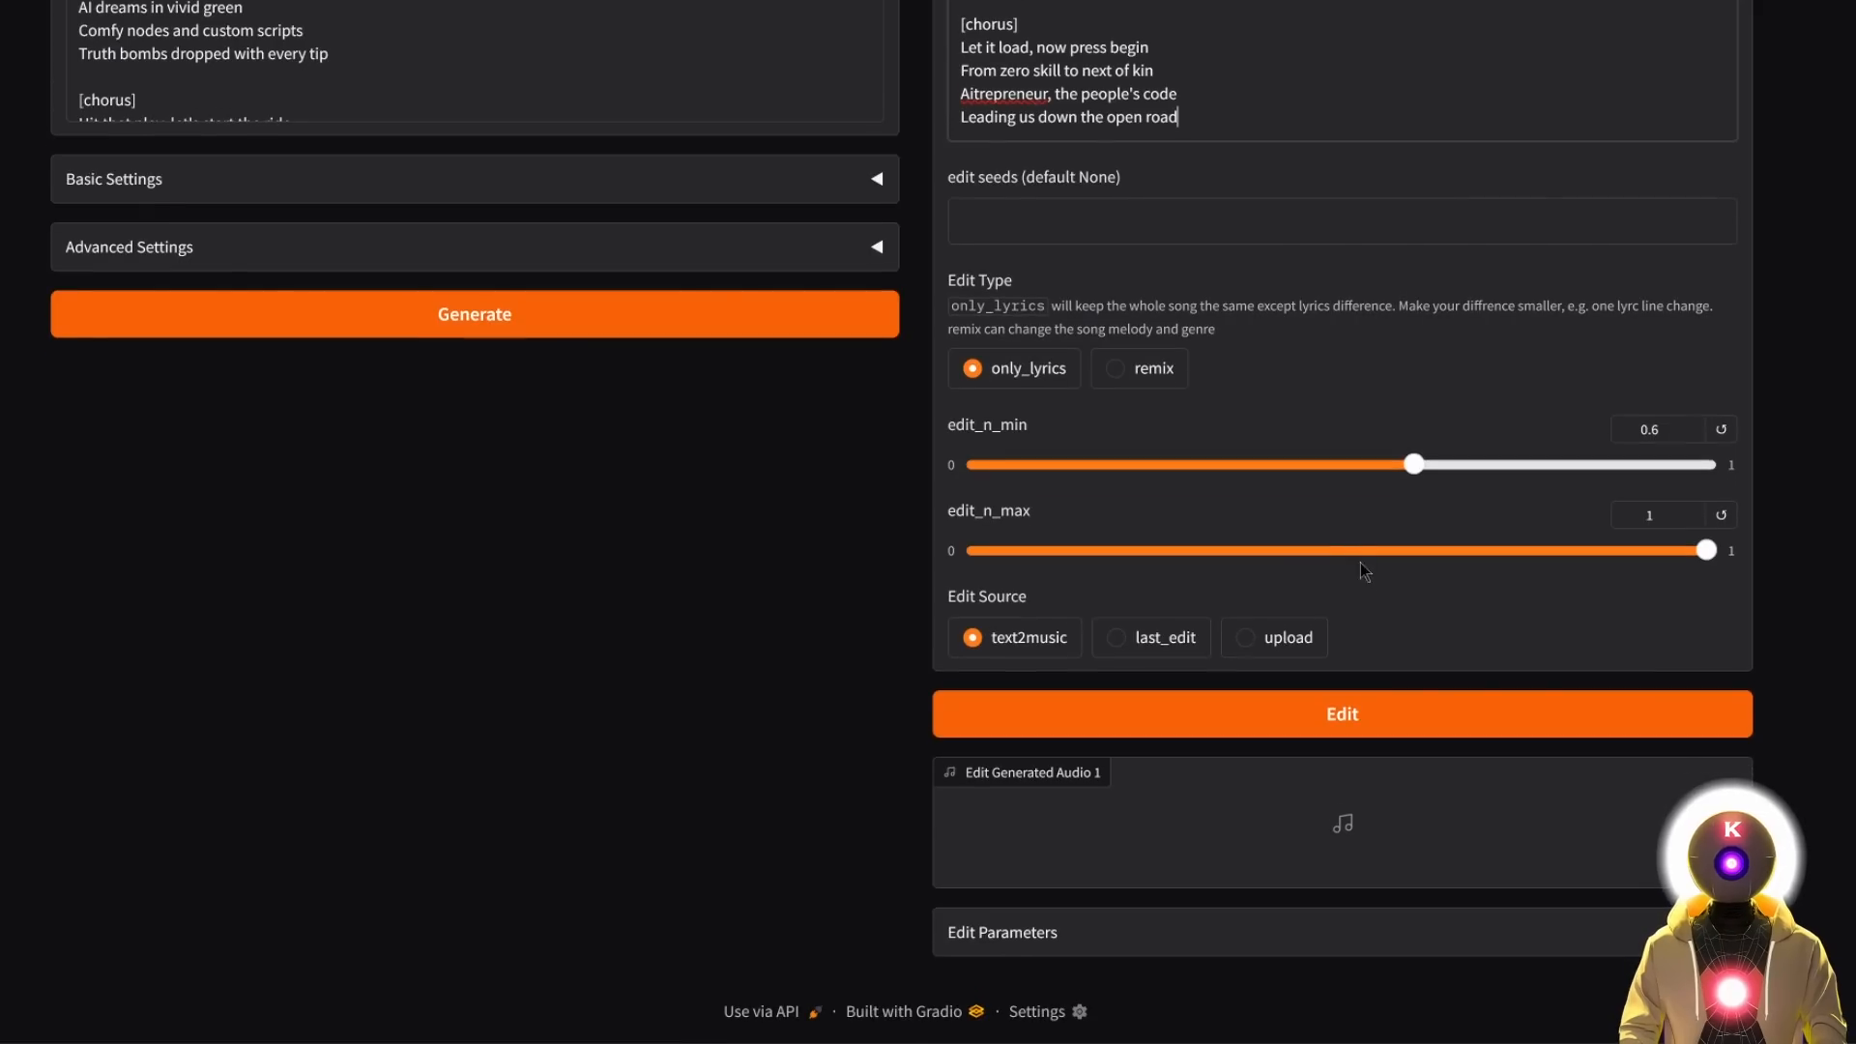
pyautogui.click(1362, 723)
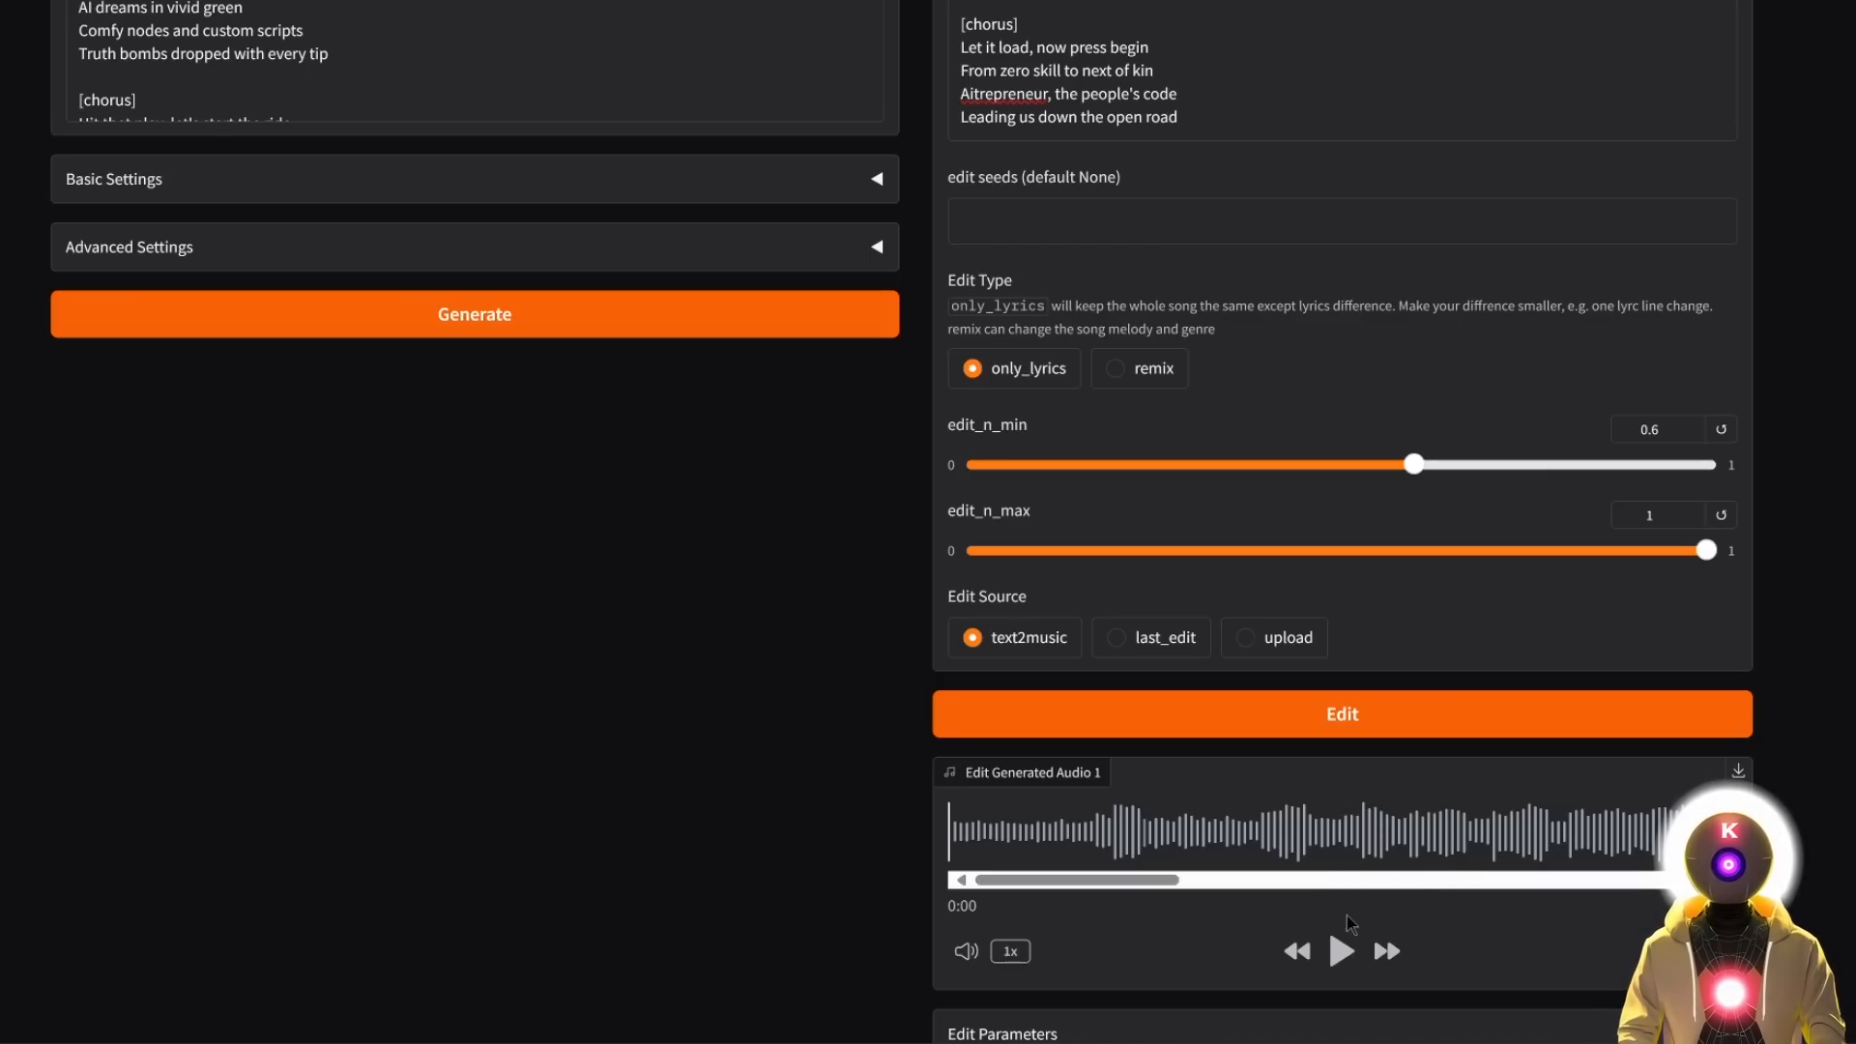
# Play the edited song while following the replacement lyrics, and pause it at about 0:25.
pyautogui.click(1340, 952)
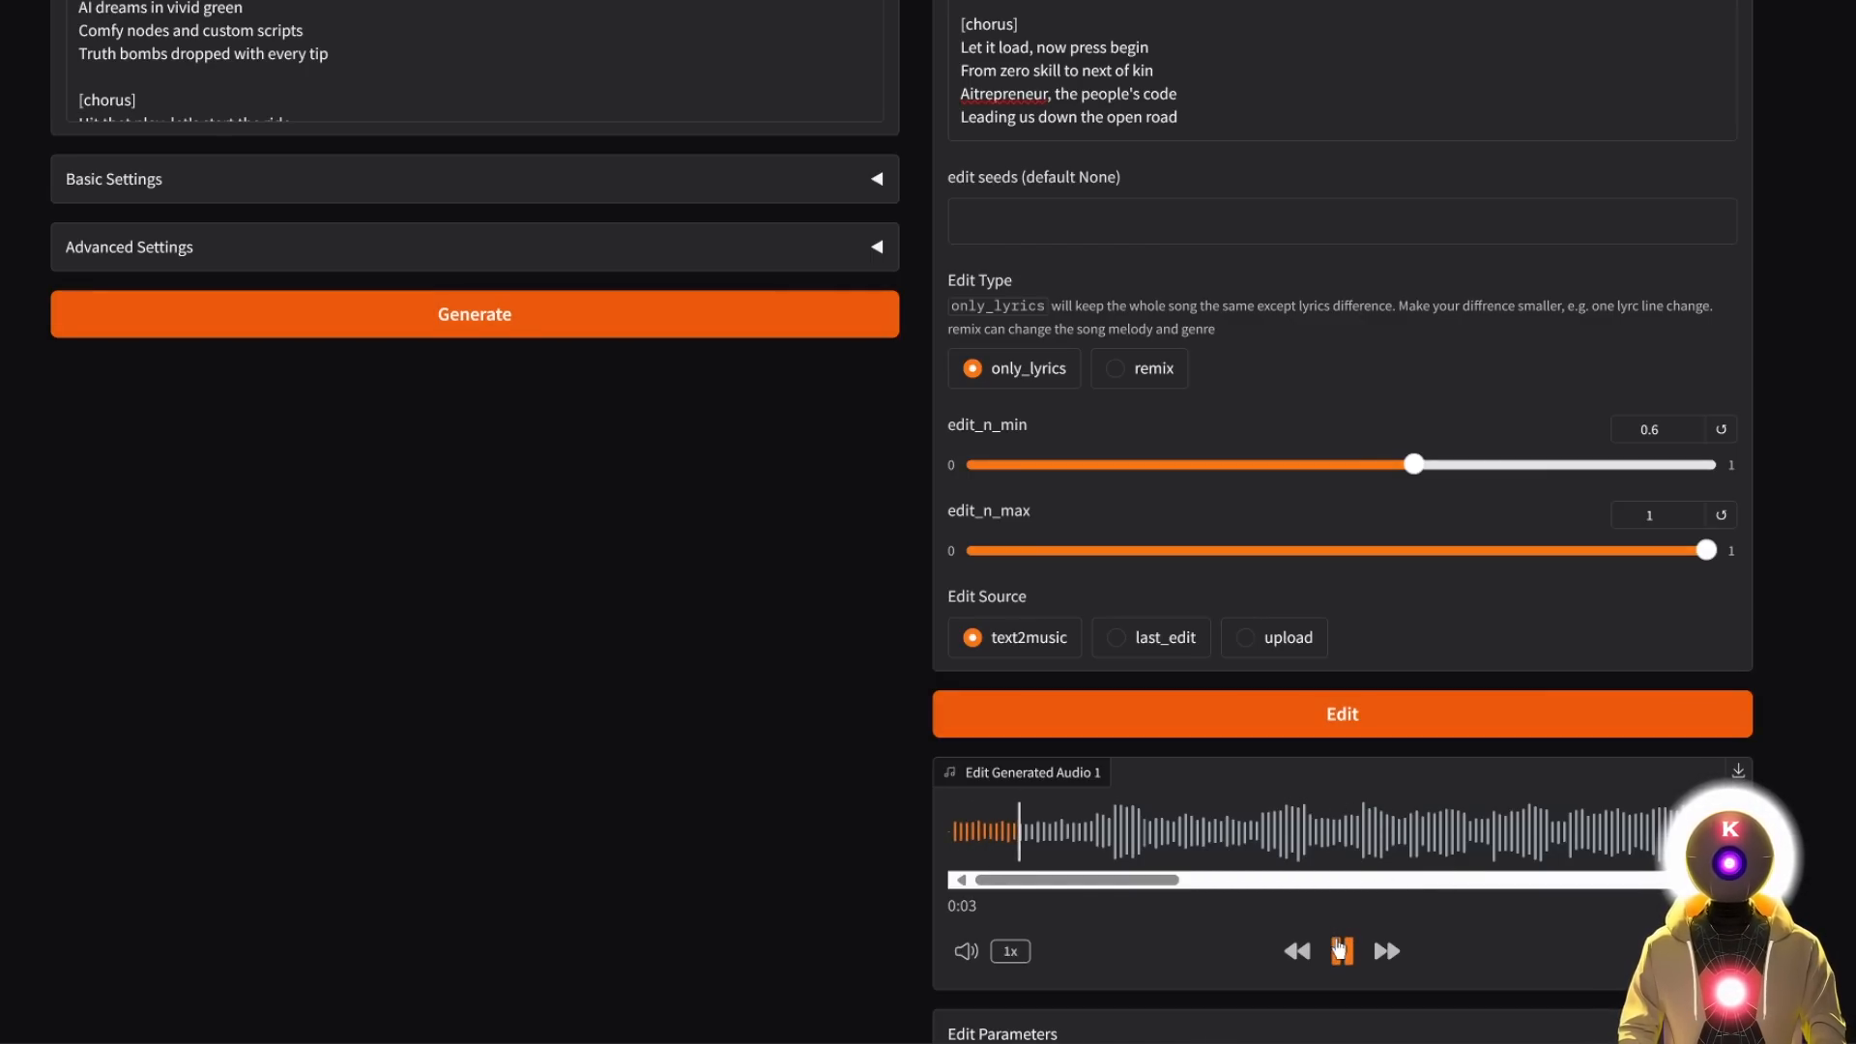
pyautogui.scroll(2, 774, 705)
pyautogui.scroll(5, 1200, 274)
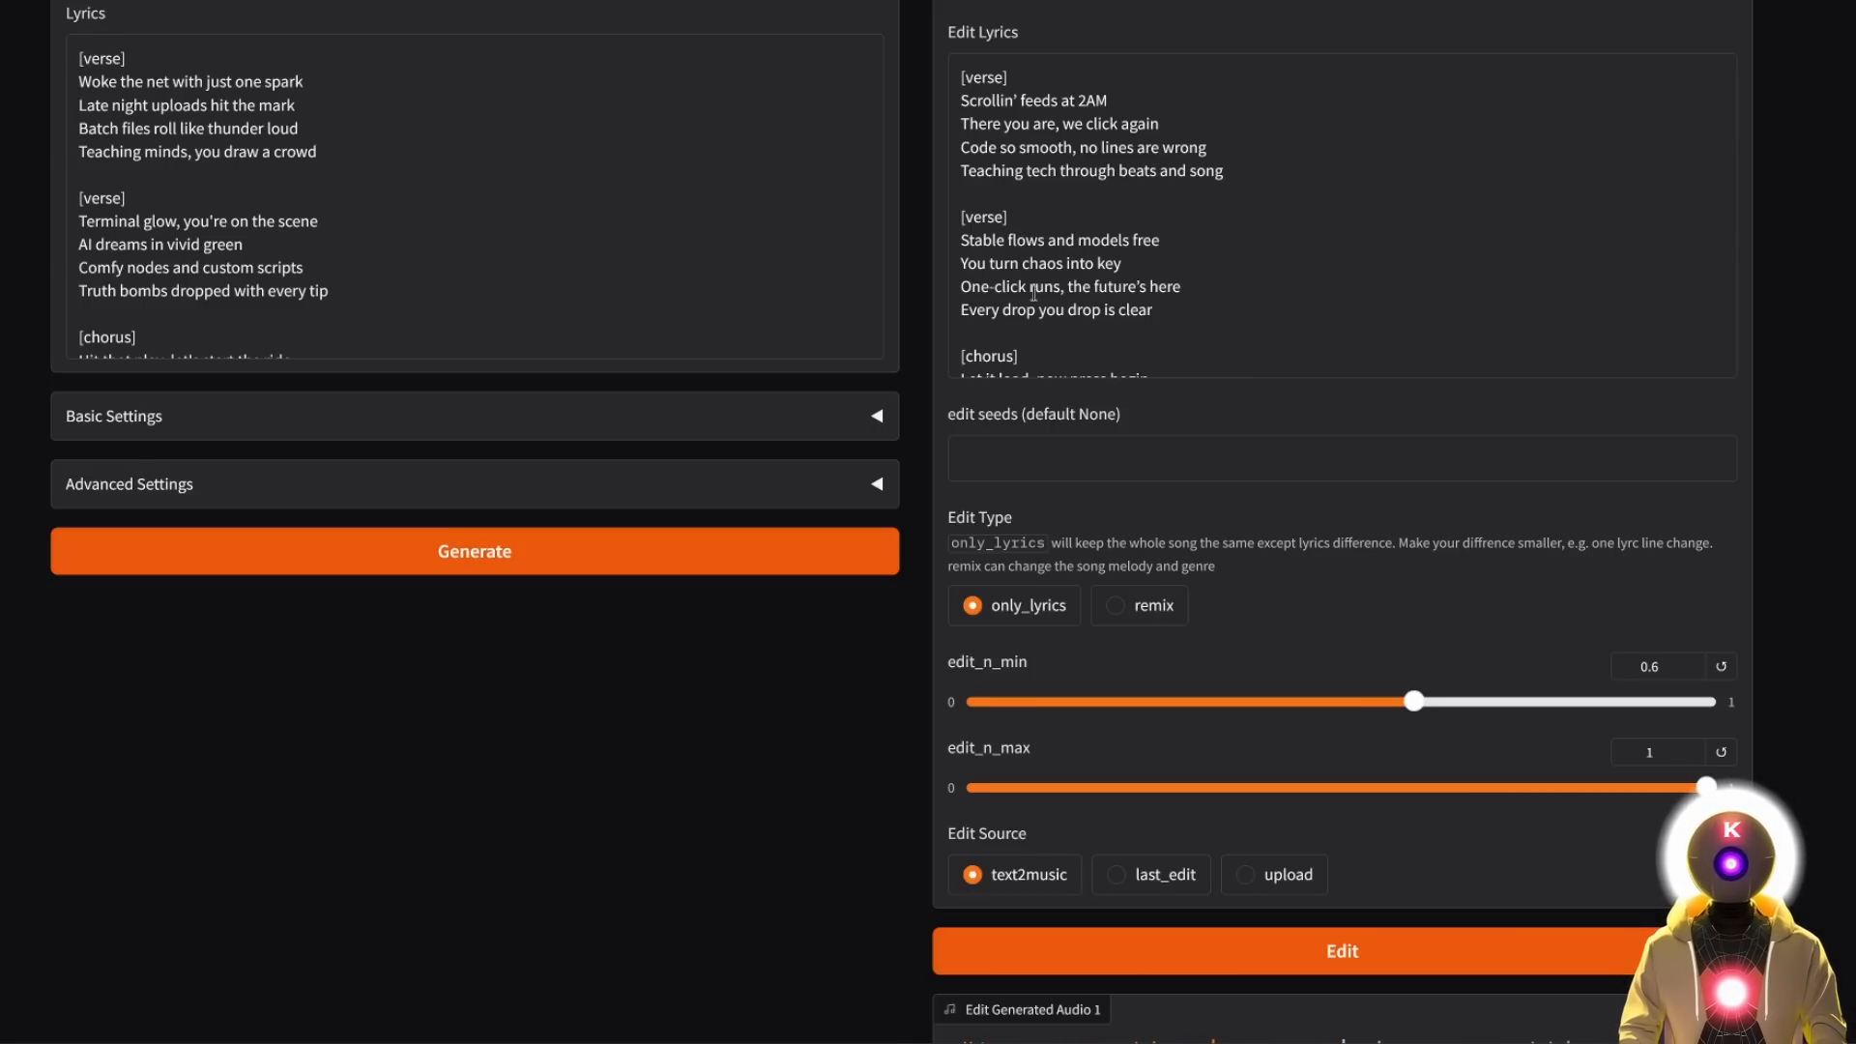
pyautogui.scroll(-2, 764, 654)
pyautogui.click(1345, 957)
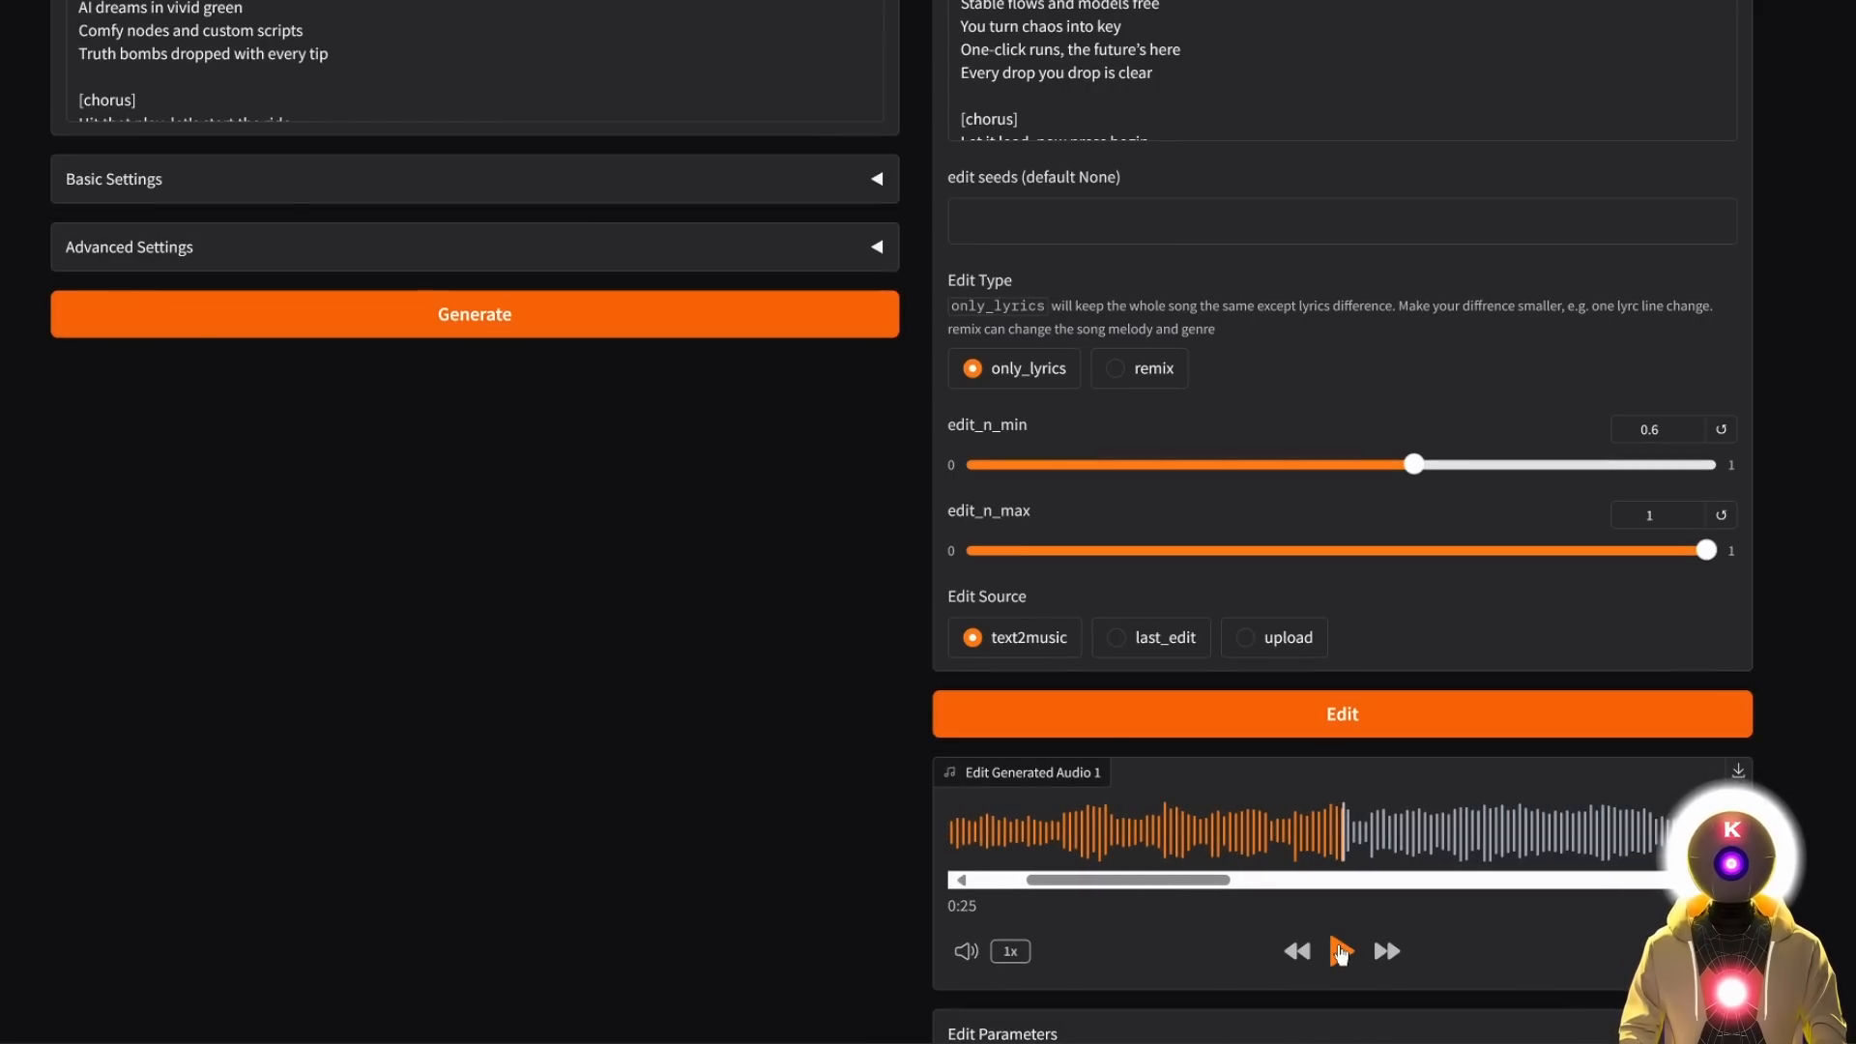
# Clear all text from Edit Lyrics and switch the edit type to remix.
pyautogui.scroll(9, 1272, 743)
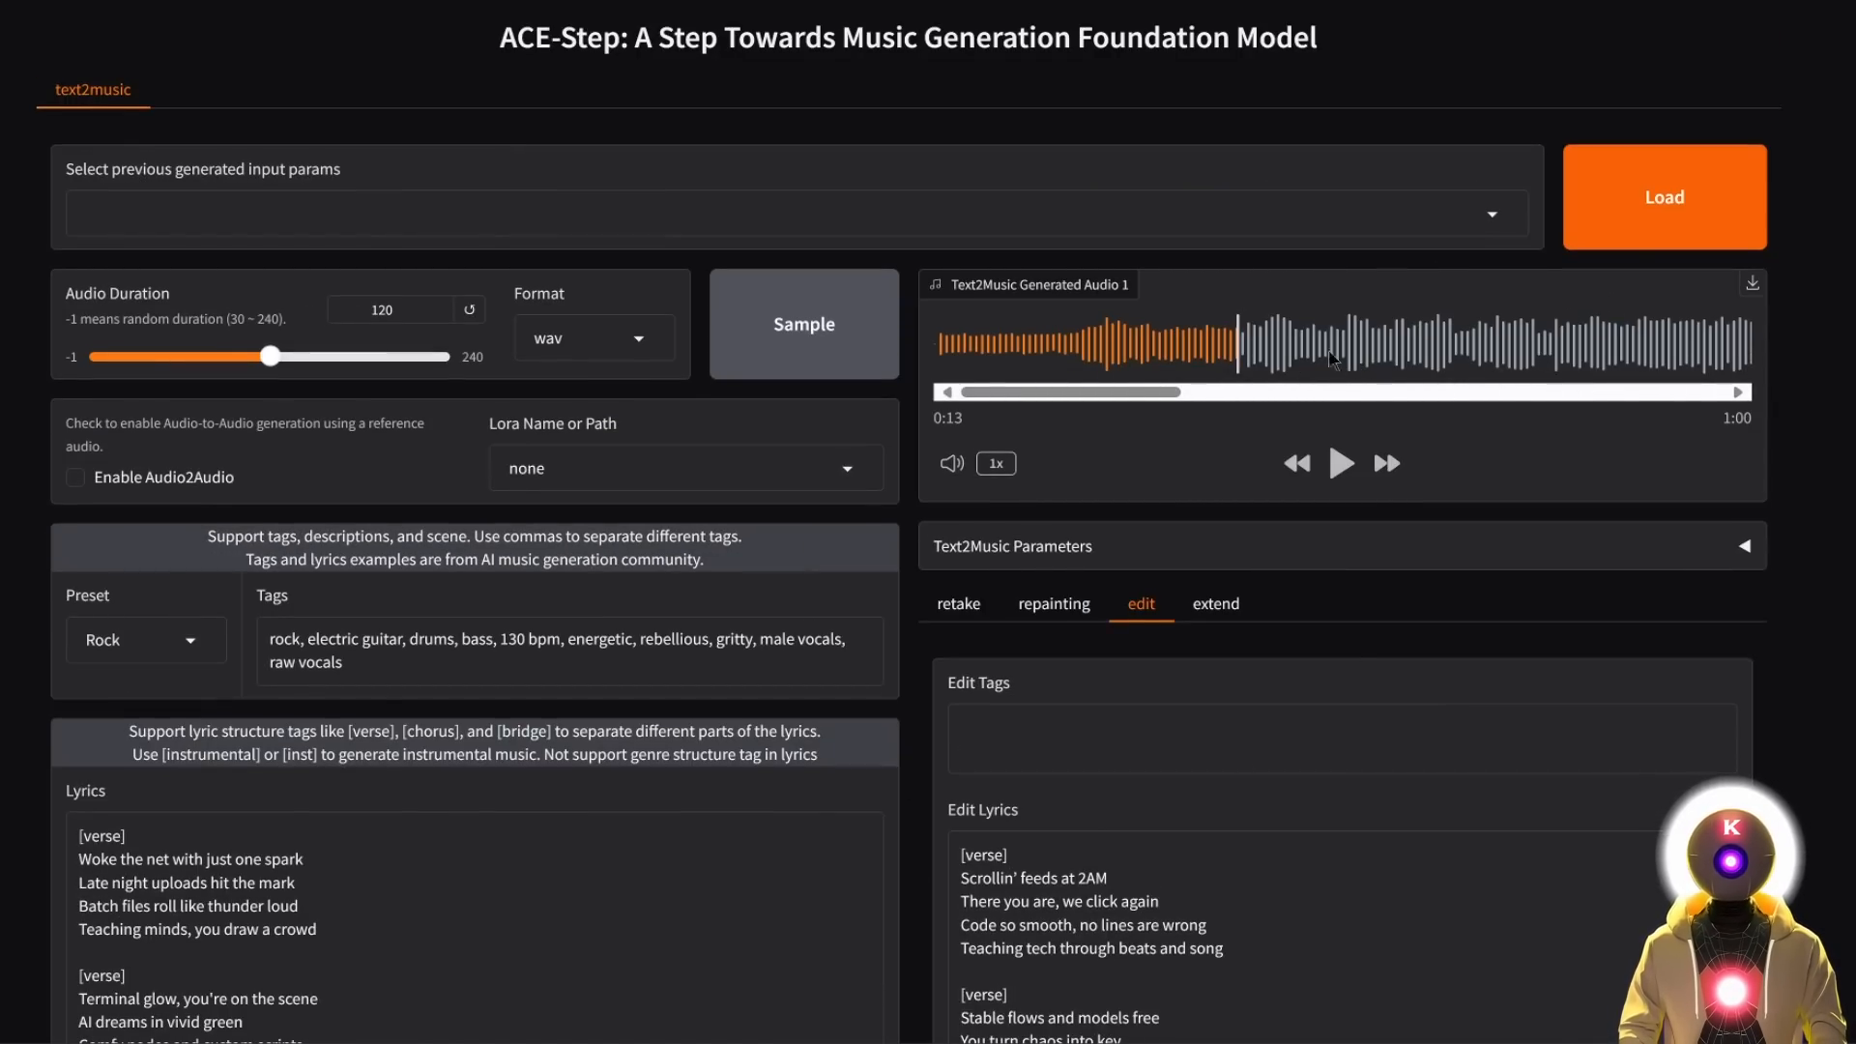
pyautogui.scroll(-5, 1209, 452)
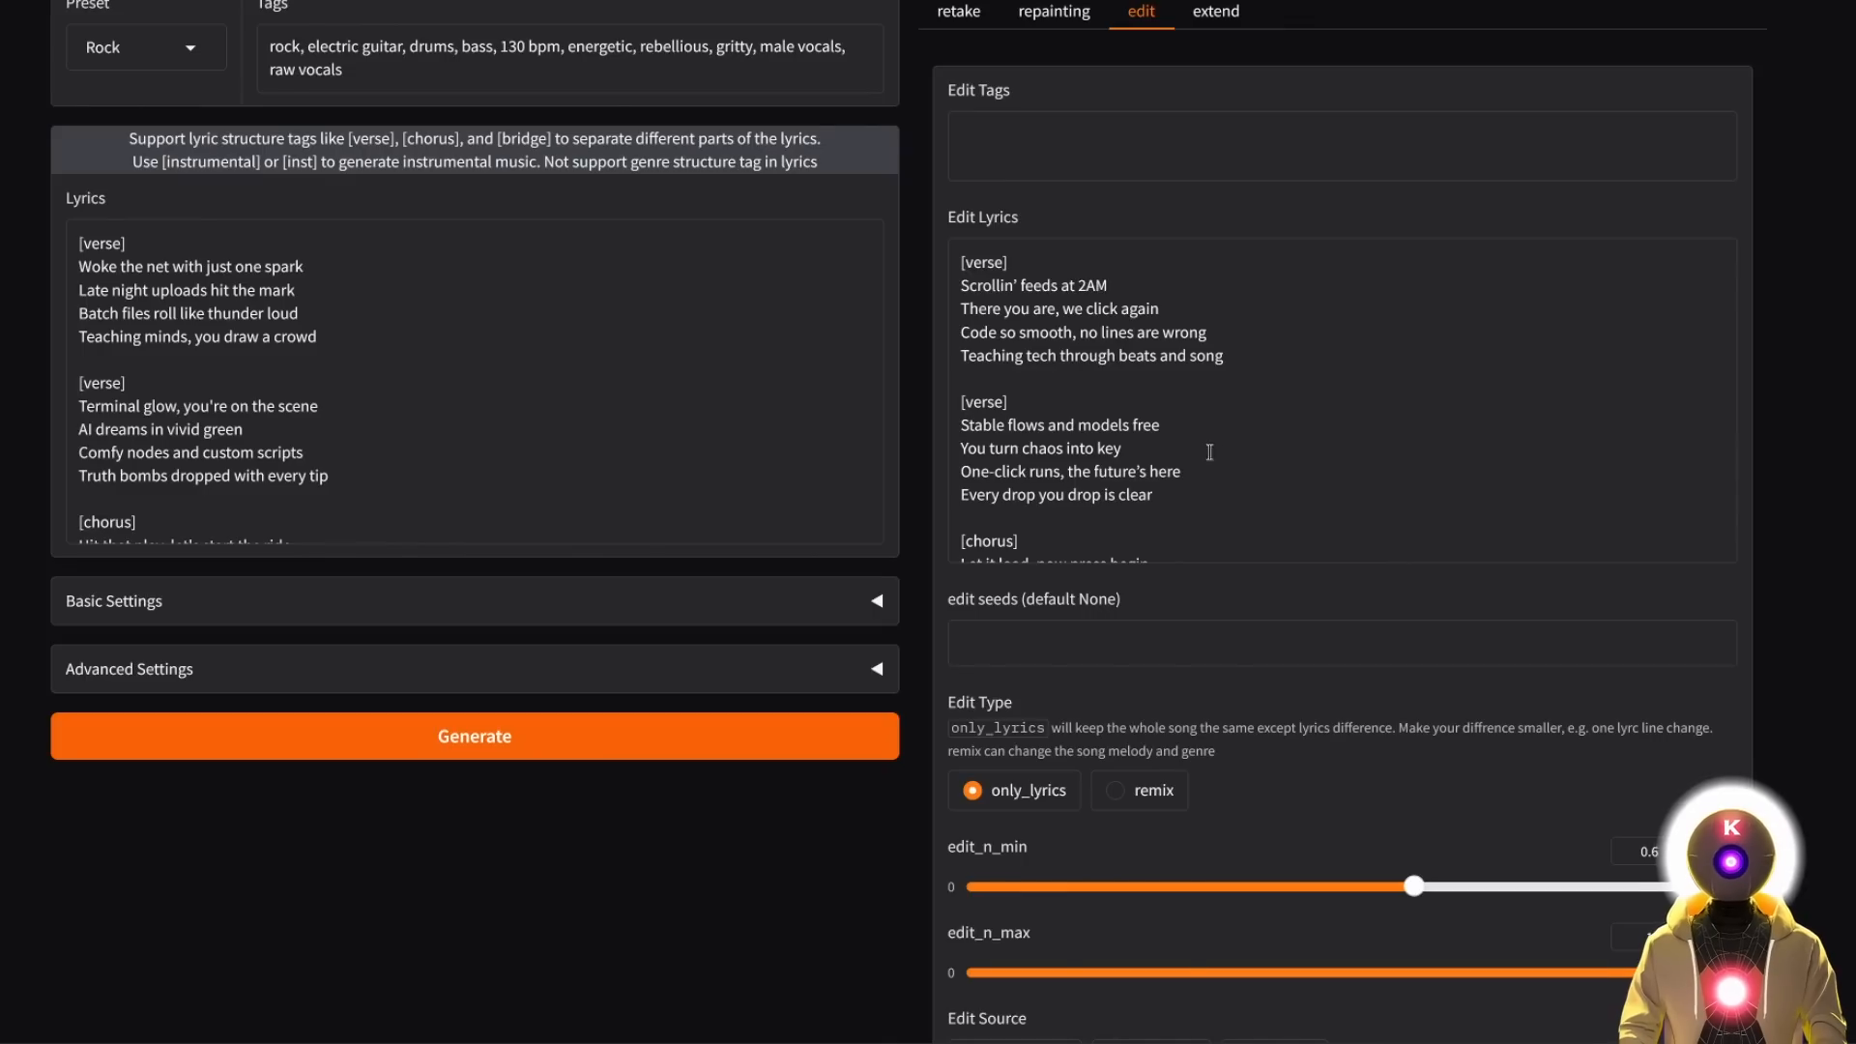
pyautogui.click(1117, 316)
pyautogui.hotkey('ctrl', 'a')
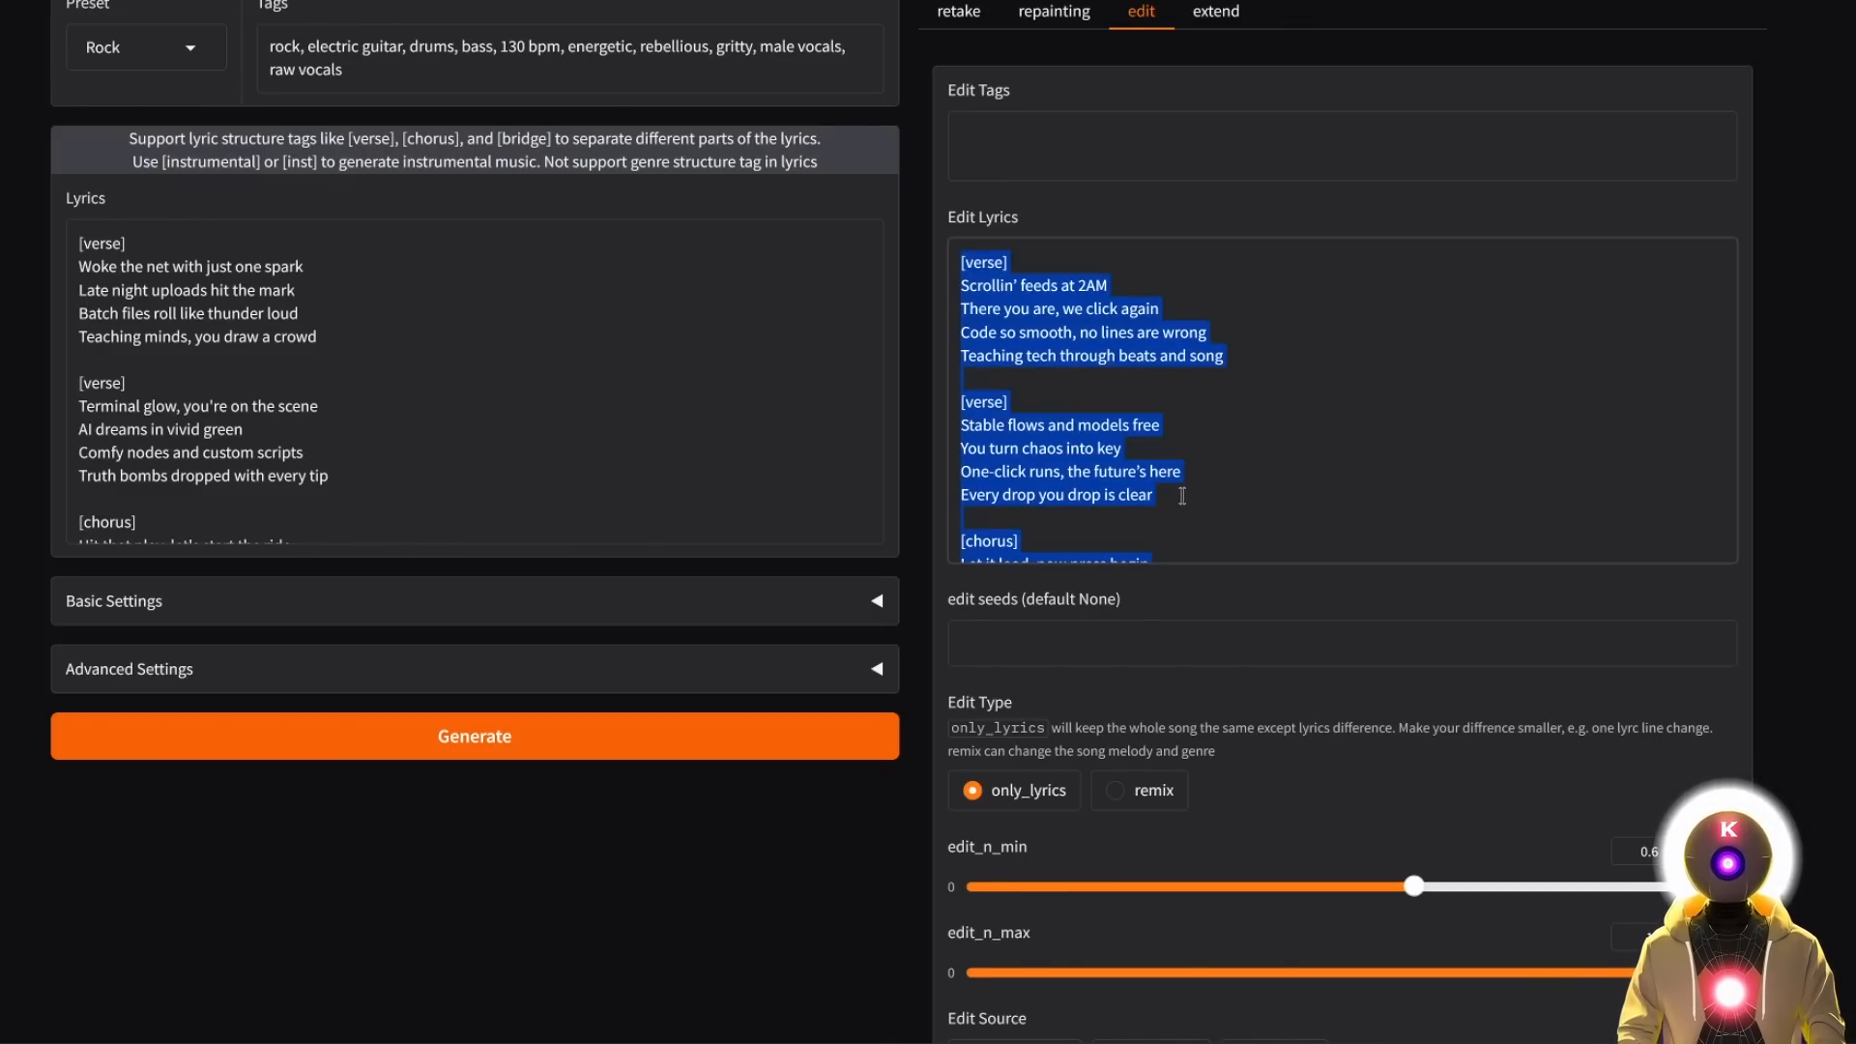
pyautogui.press('BackSpace')
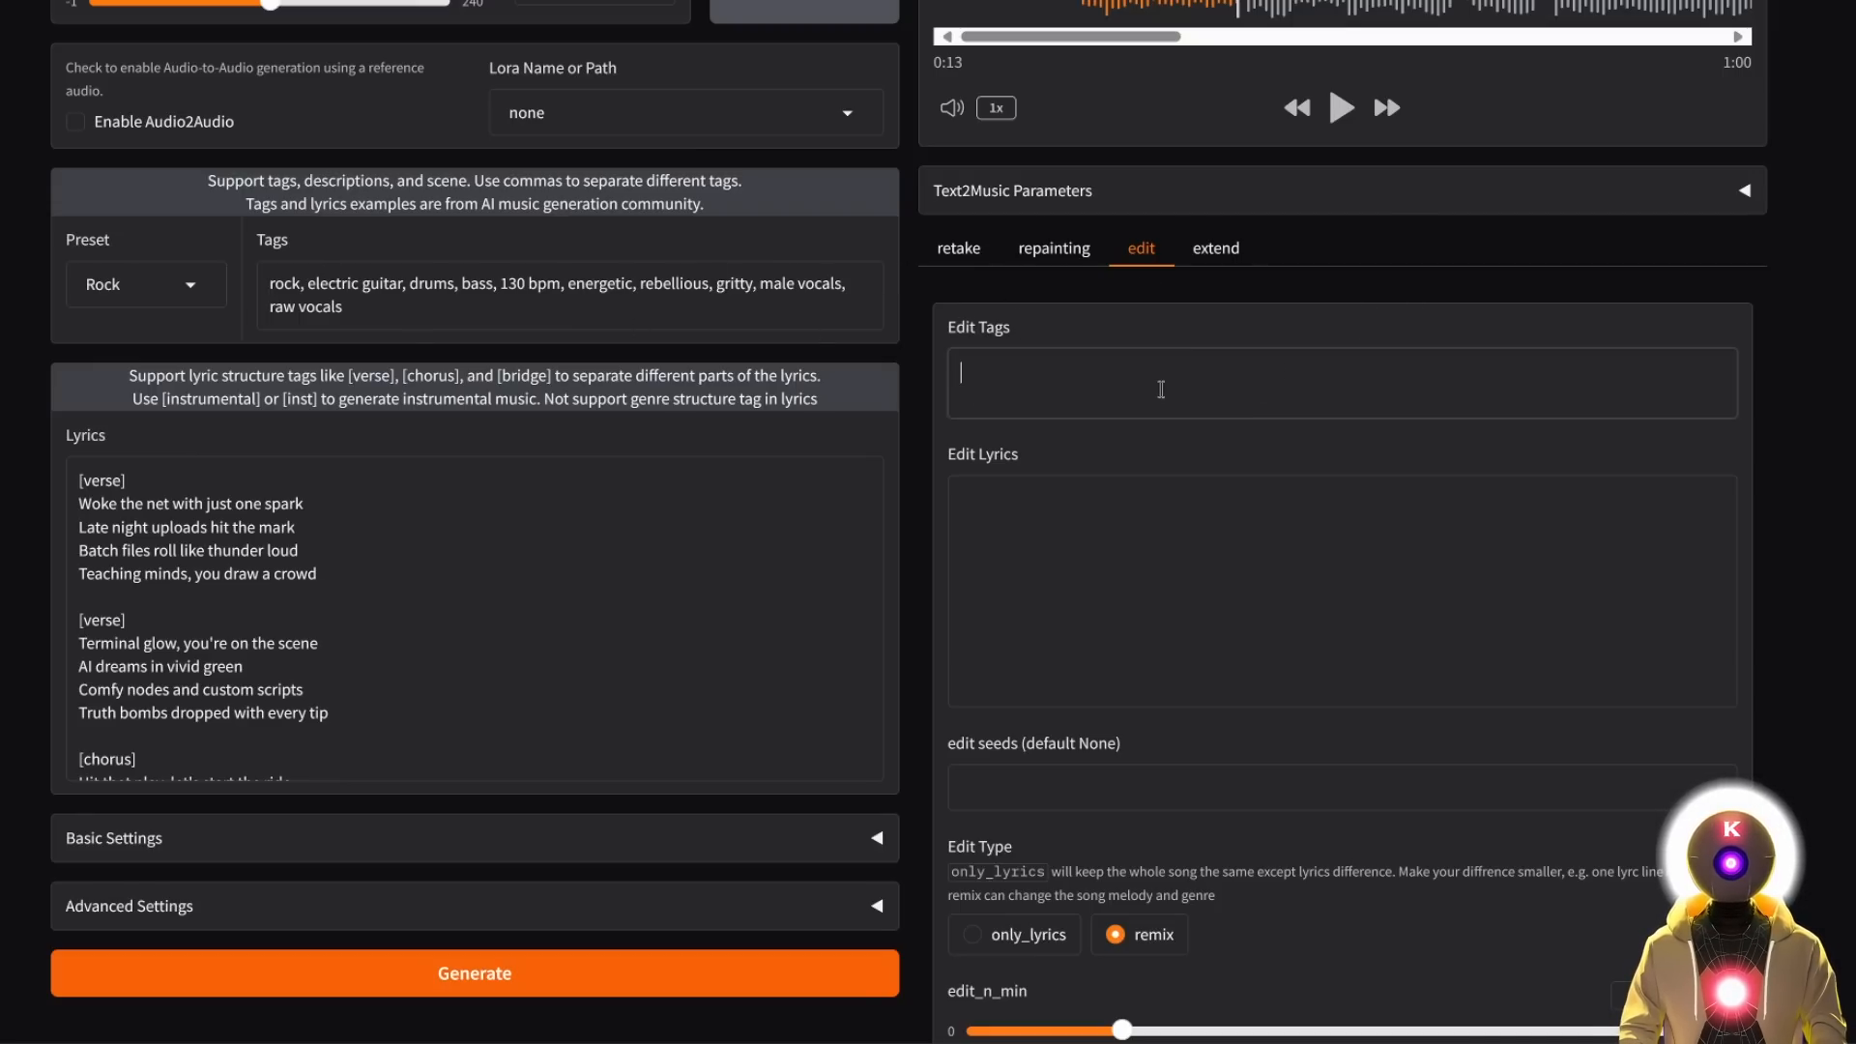
# Remix the song with the edit tags "cyberpunk, Acid jazz, electro, em, soft electric drums" and listen to the result.
pyautogui.click(1161, 389)
pyautogui.write('cyberpunk, Acid jazz, electro, em, soft electric drums')
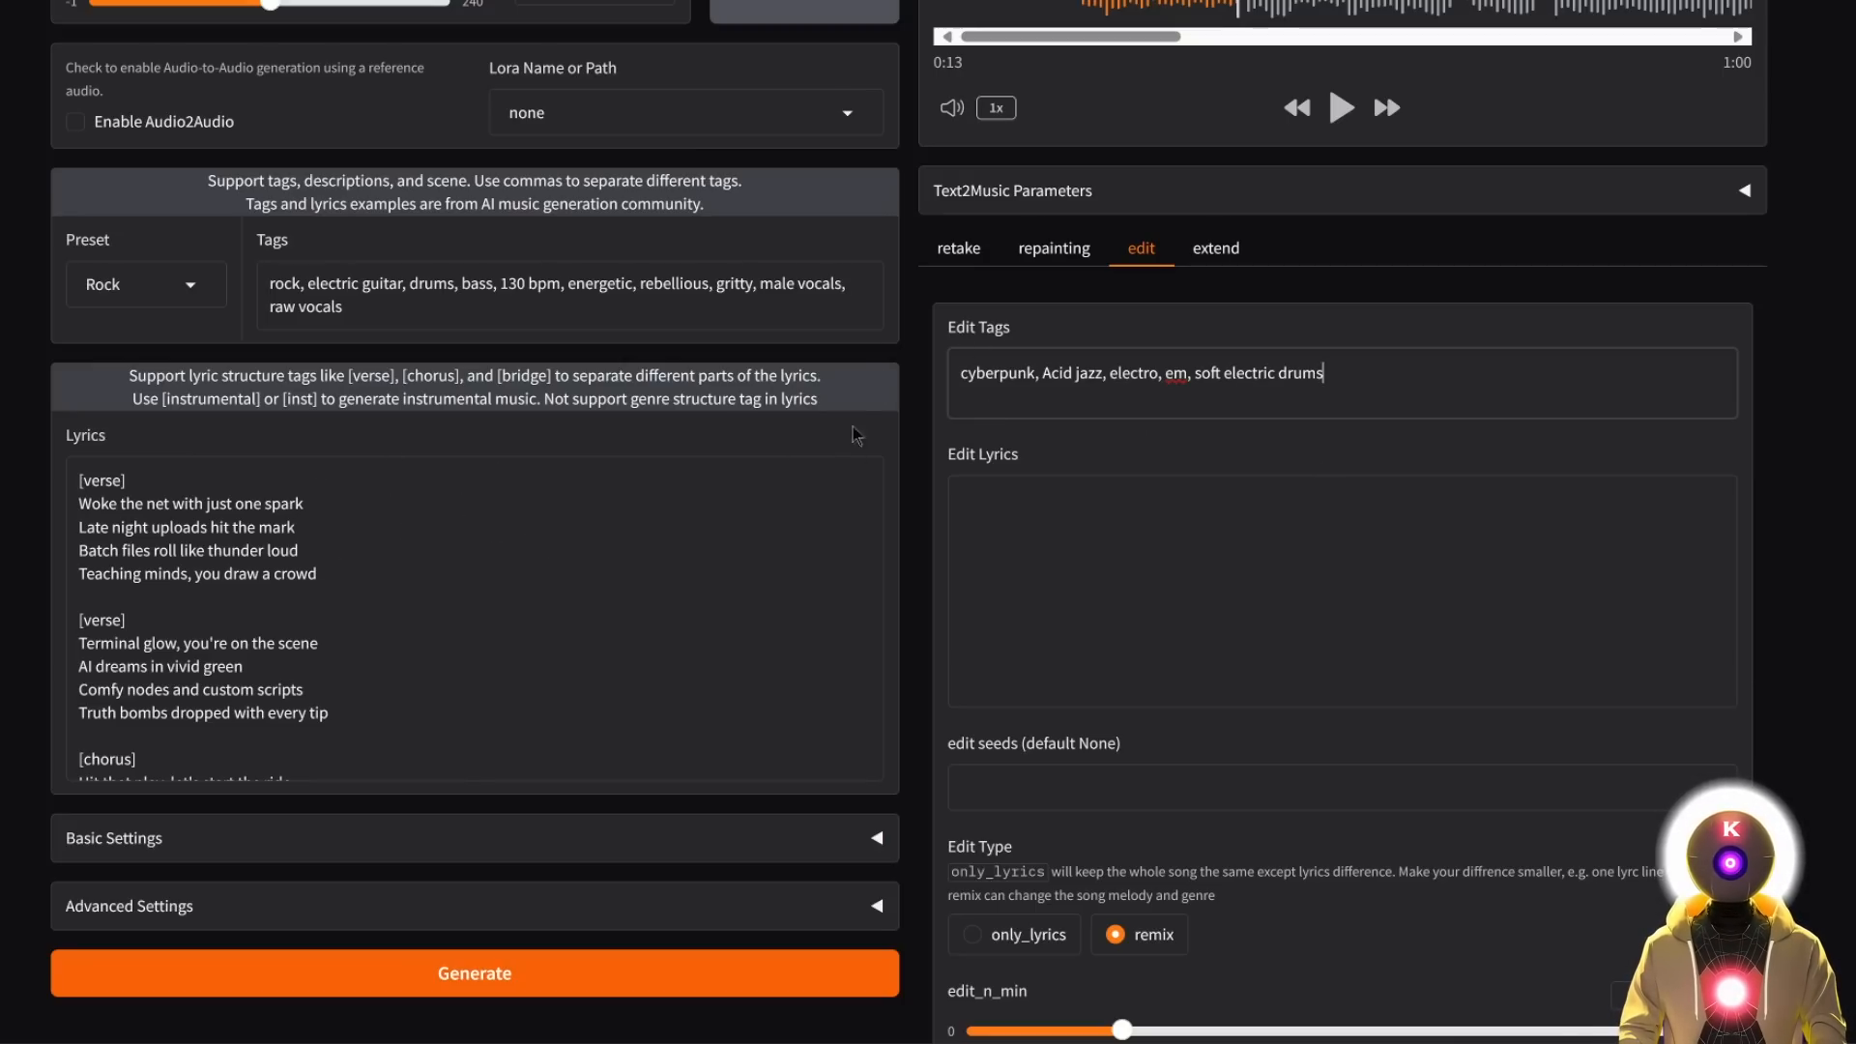
pyautogui.scroll(-7, 1304, 759)
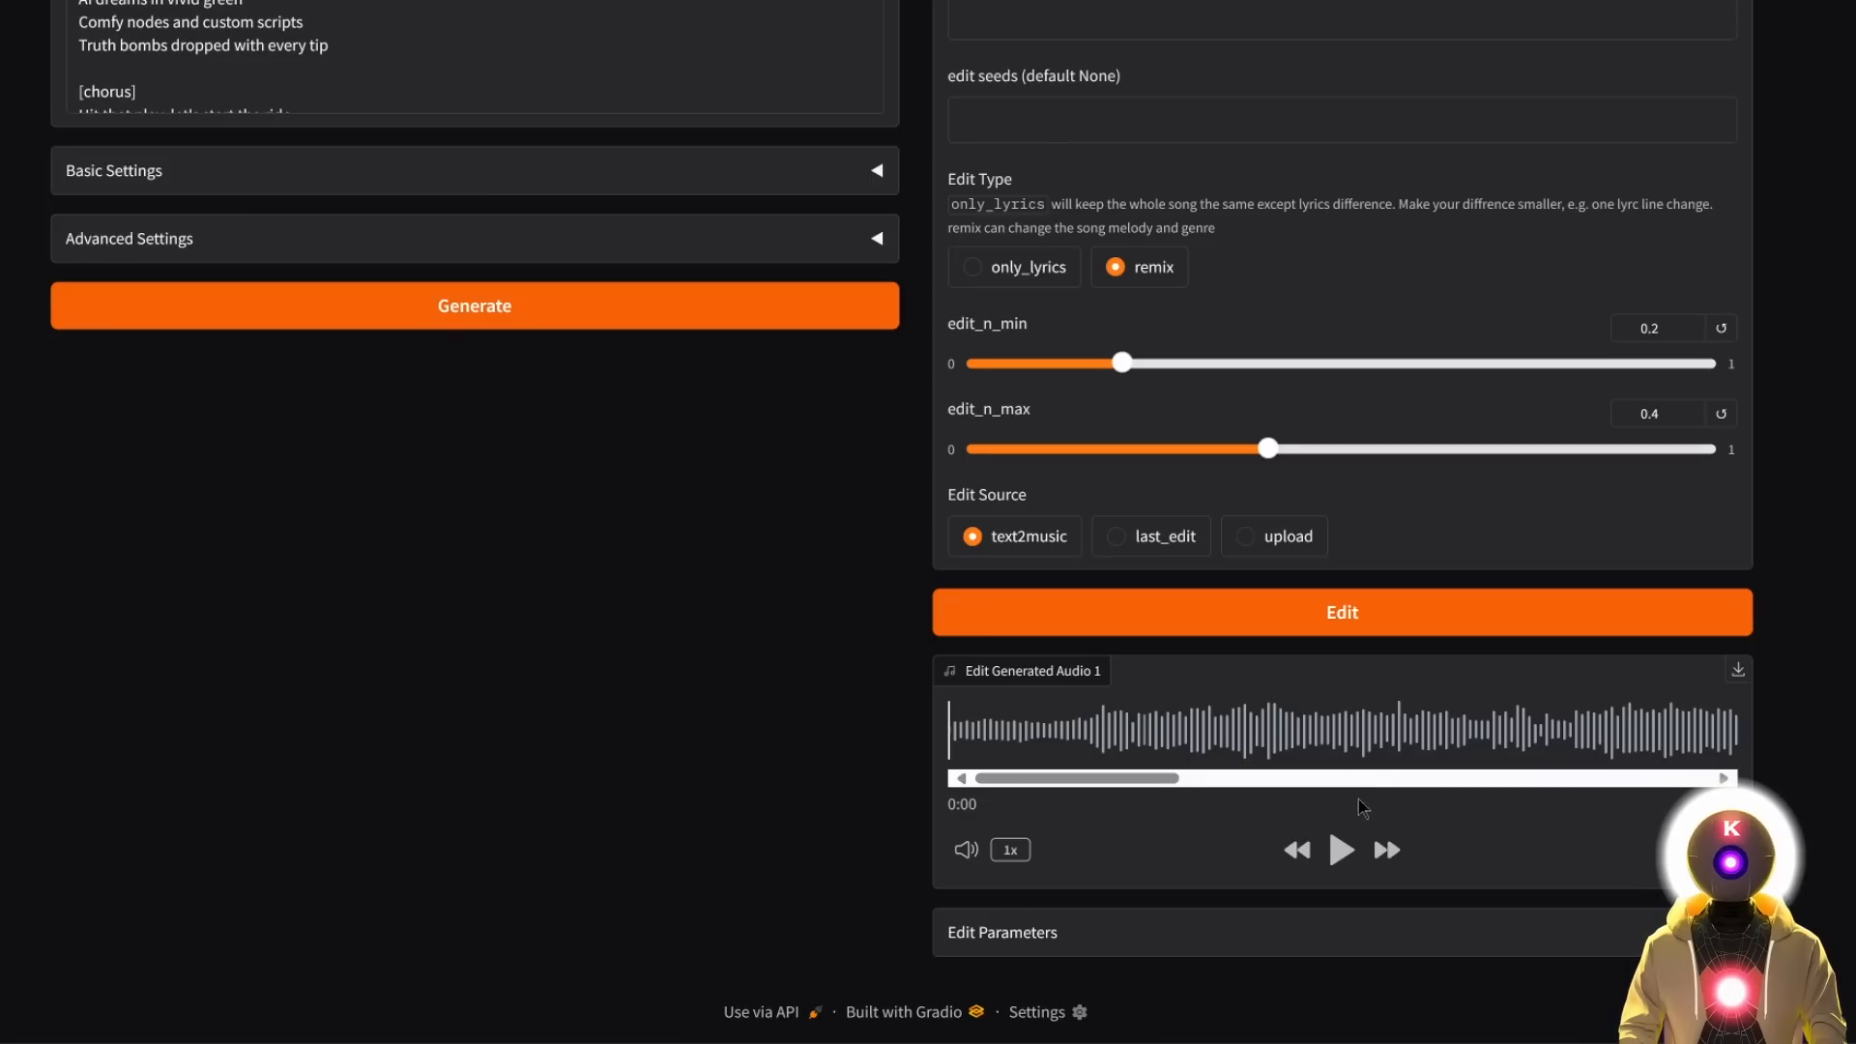
pyautogui.click(1340, 851)
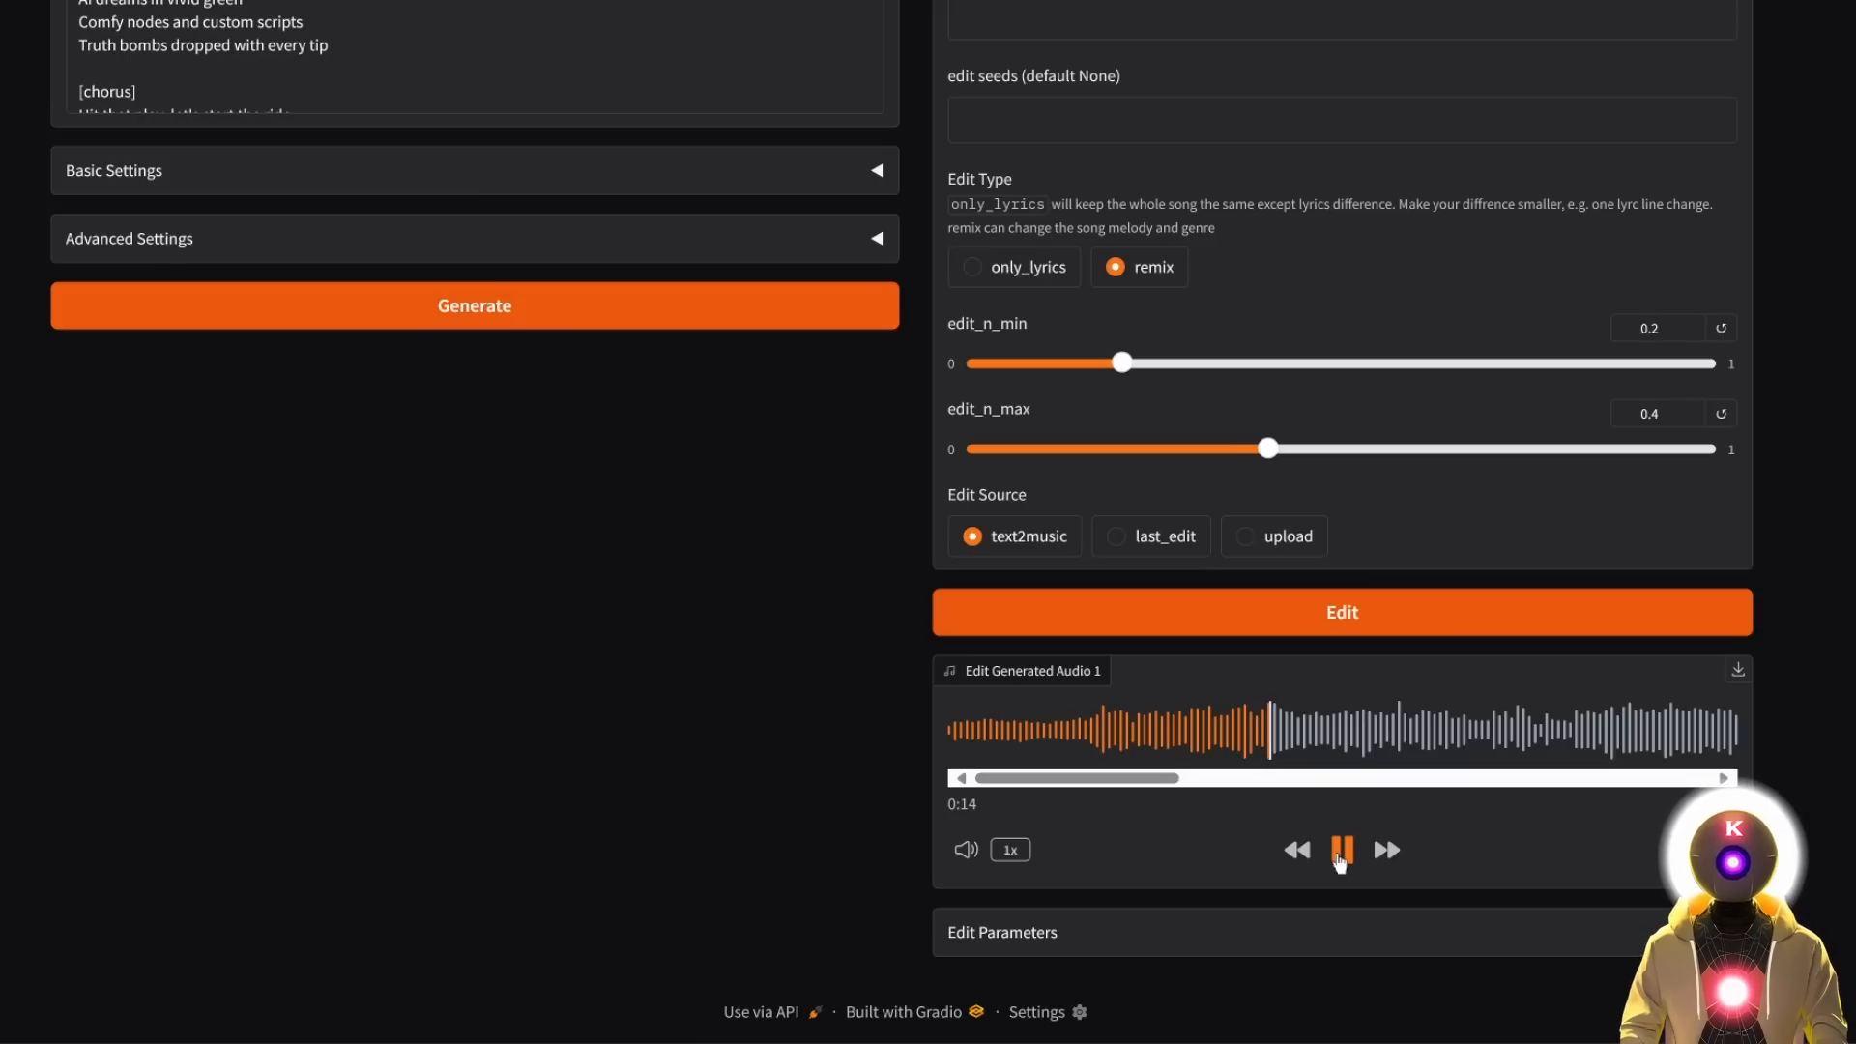
# Follow the original lyrics while the remixed song plays, and pause it at about 0:55.
pyautogui.scroll(1, 855, 752)
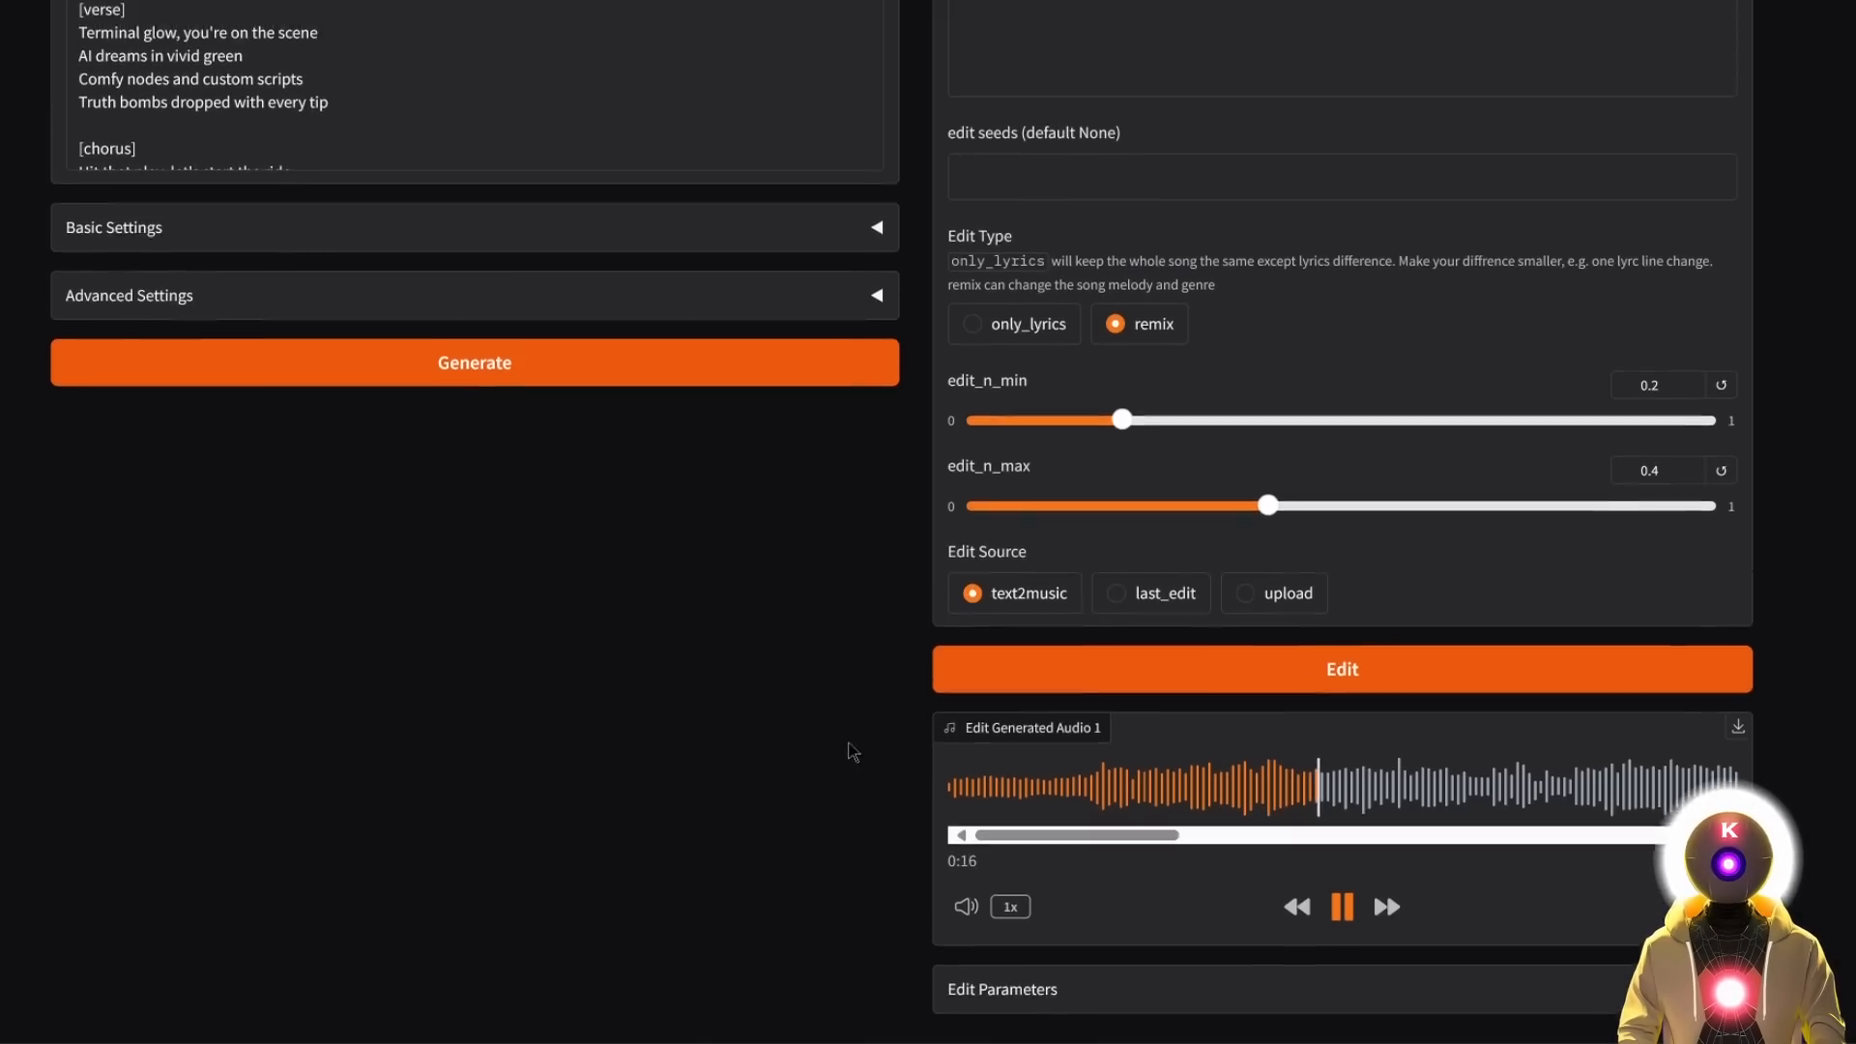
pyautogui.scroll(3, 855, 752)
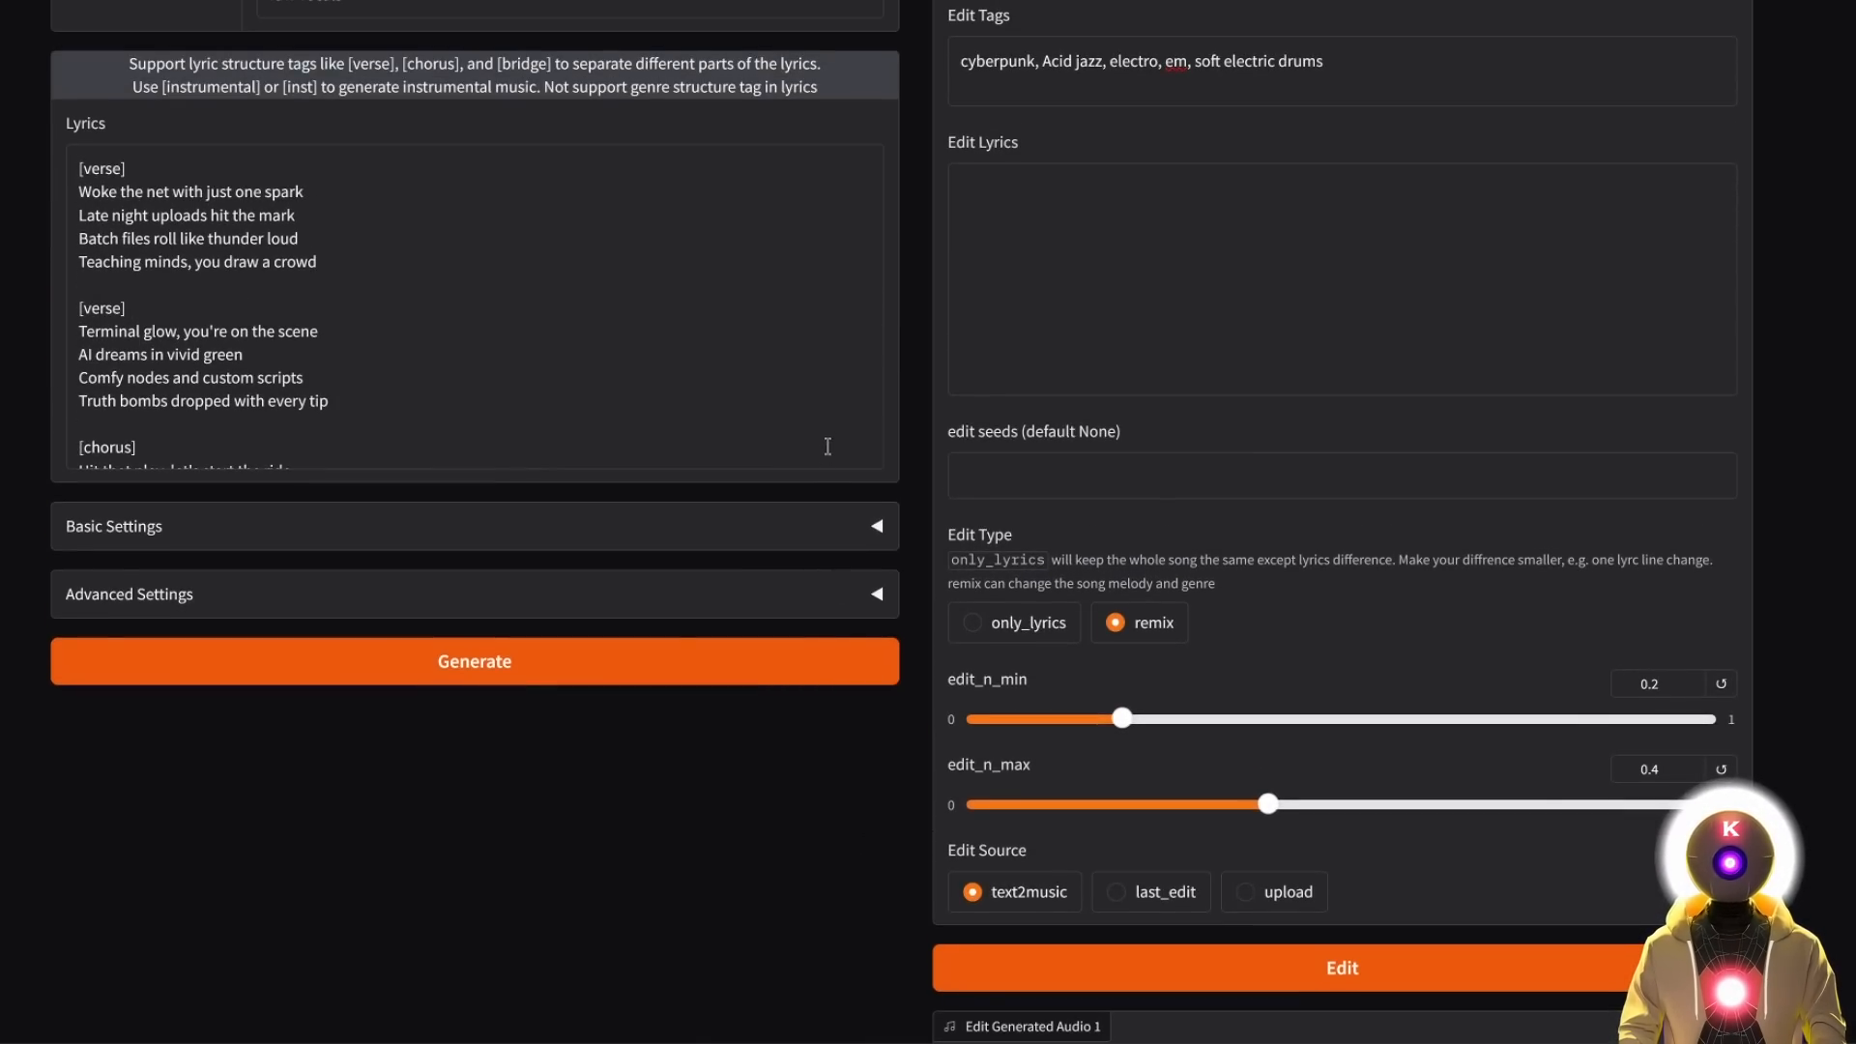
pyautogui.scroll(1, 828, 445)
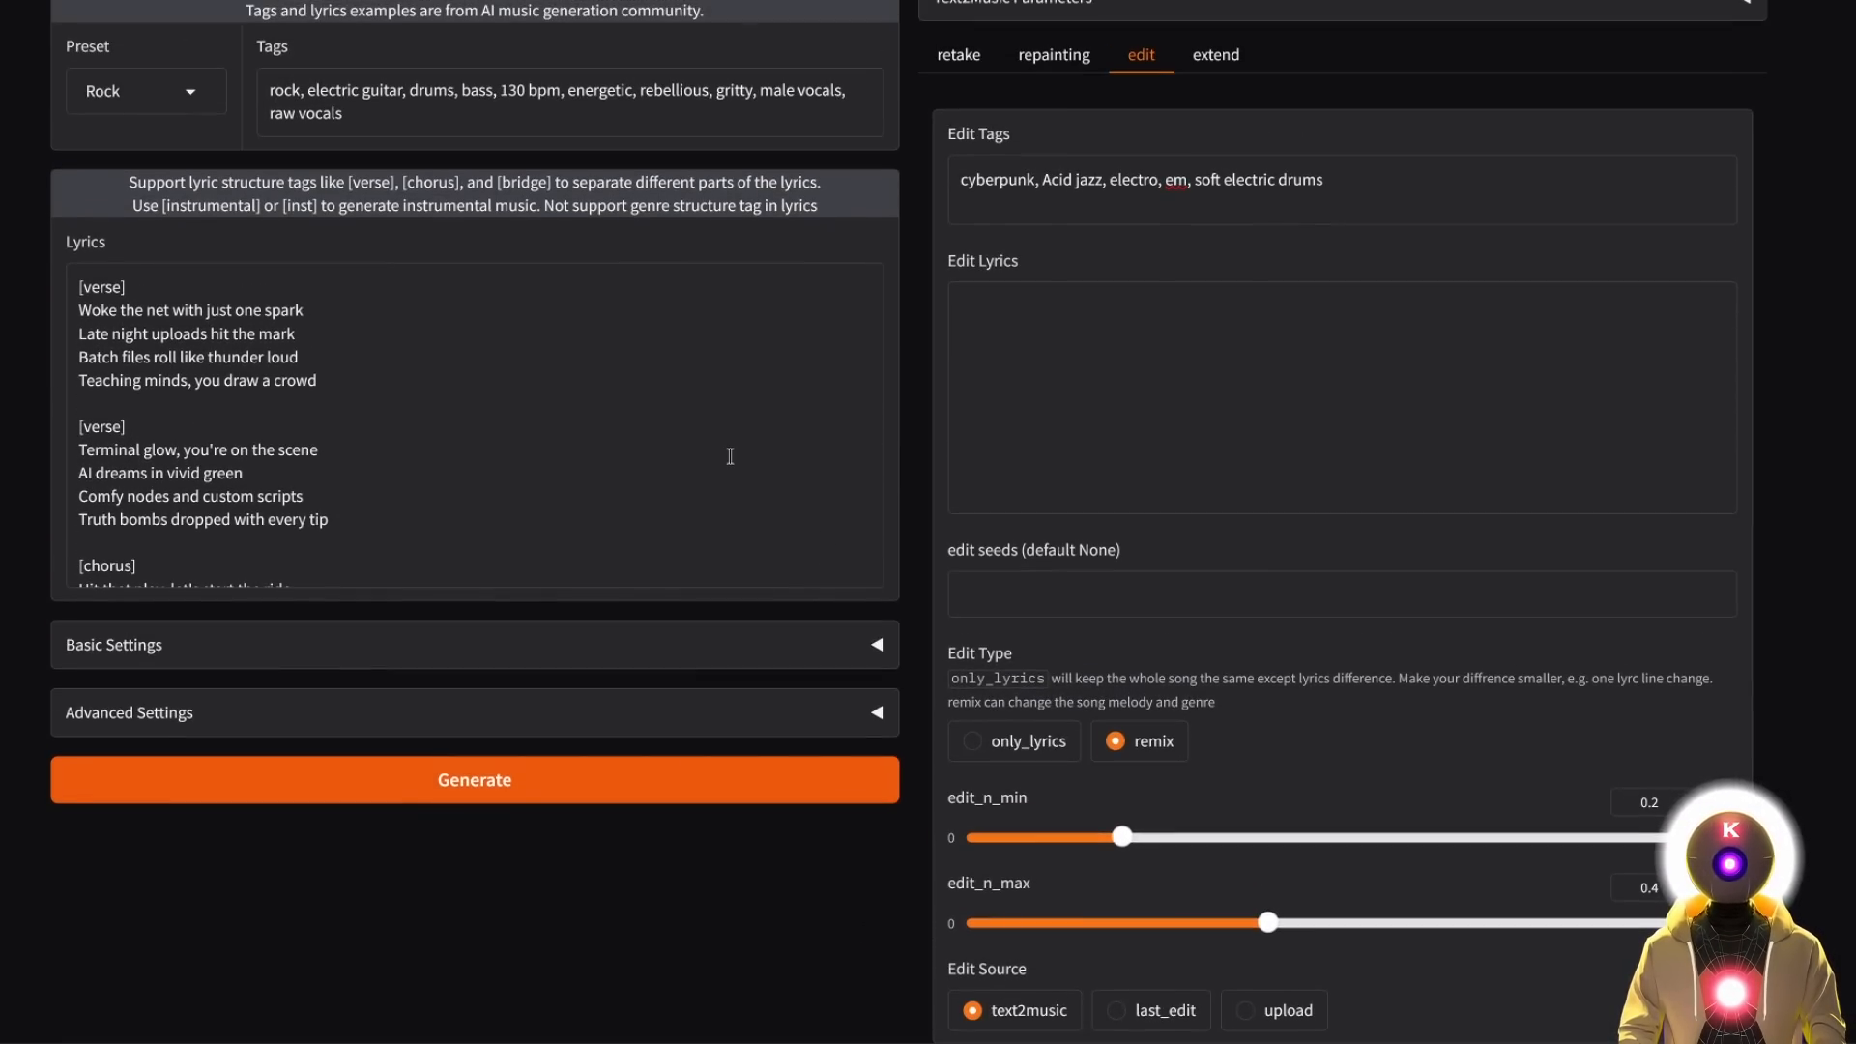
pyautogui.scroll(-1, 730, 456)
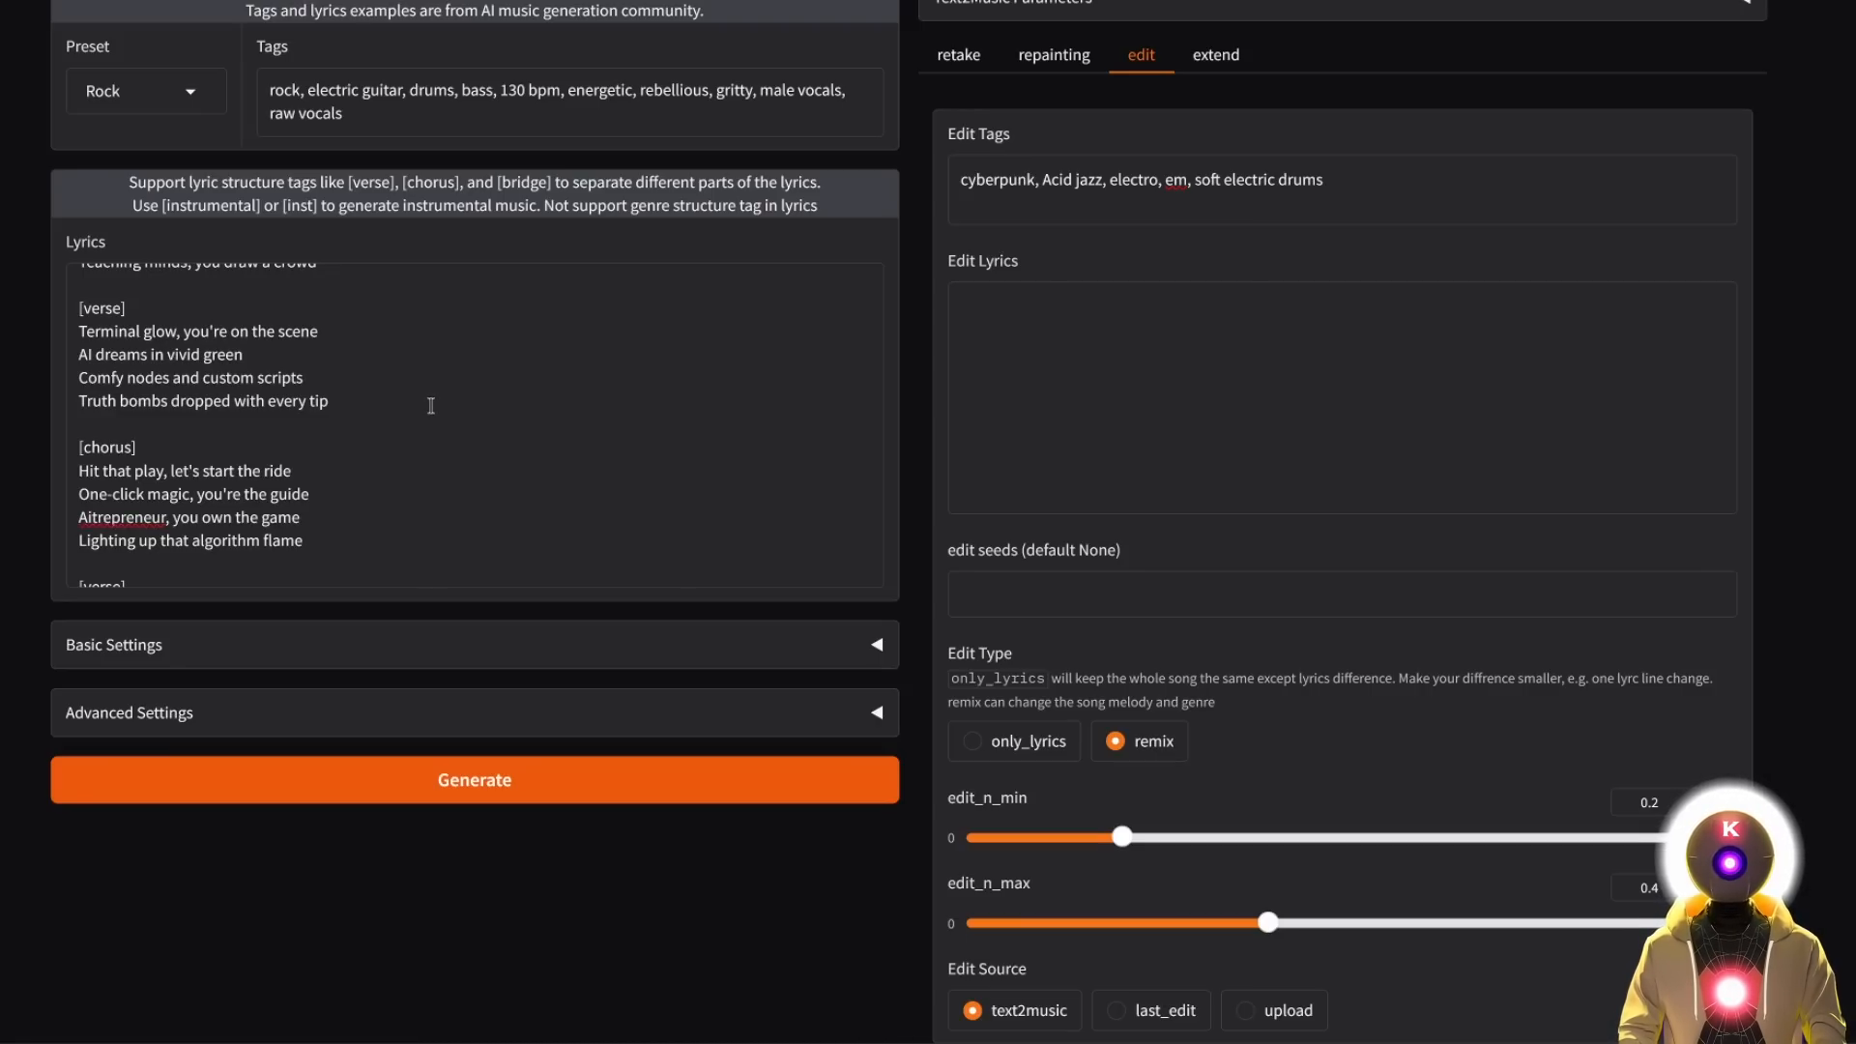
pyautogui.scroll(-5, 580, 725)
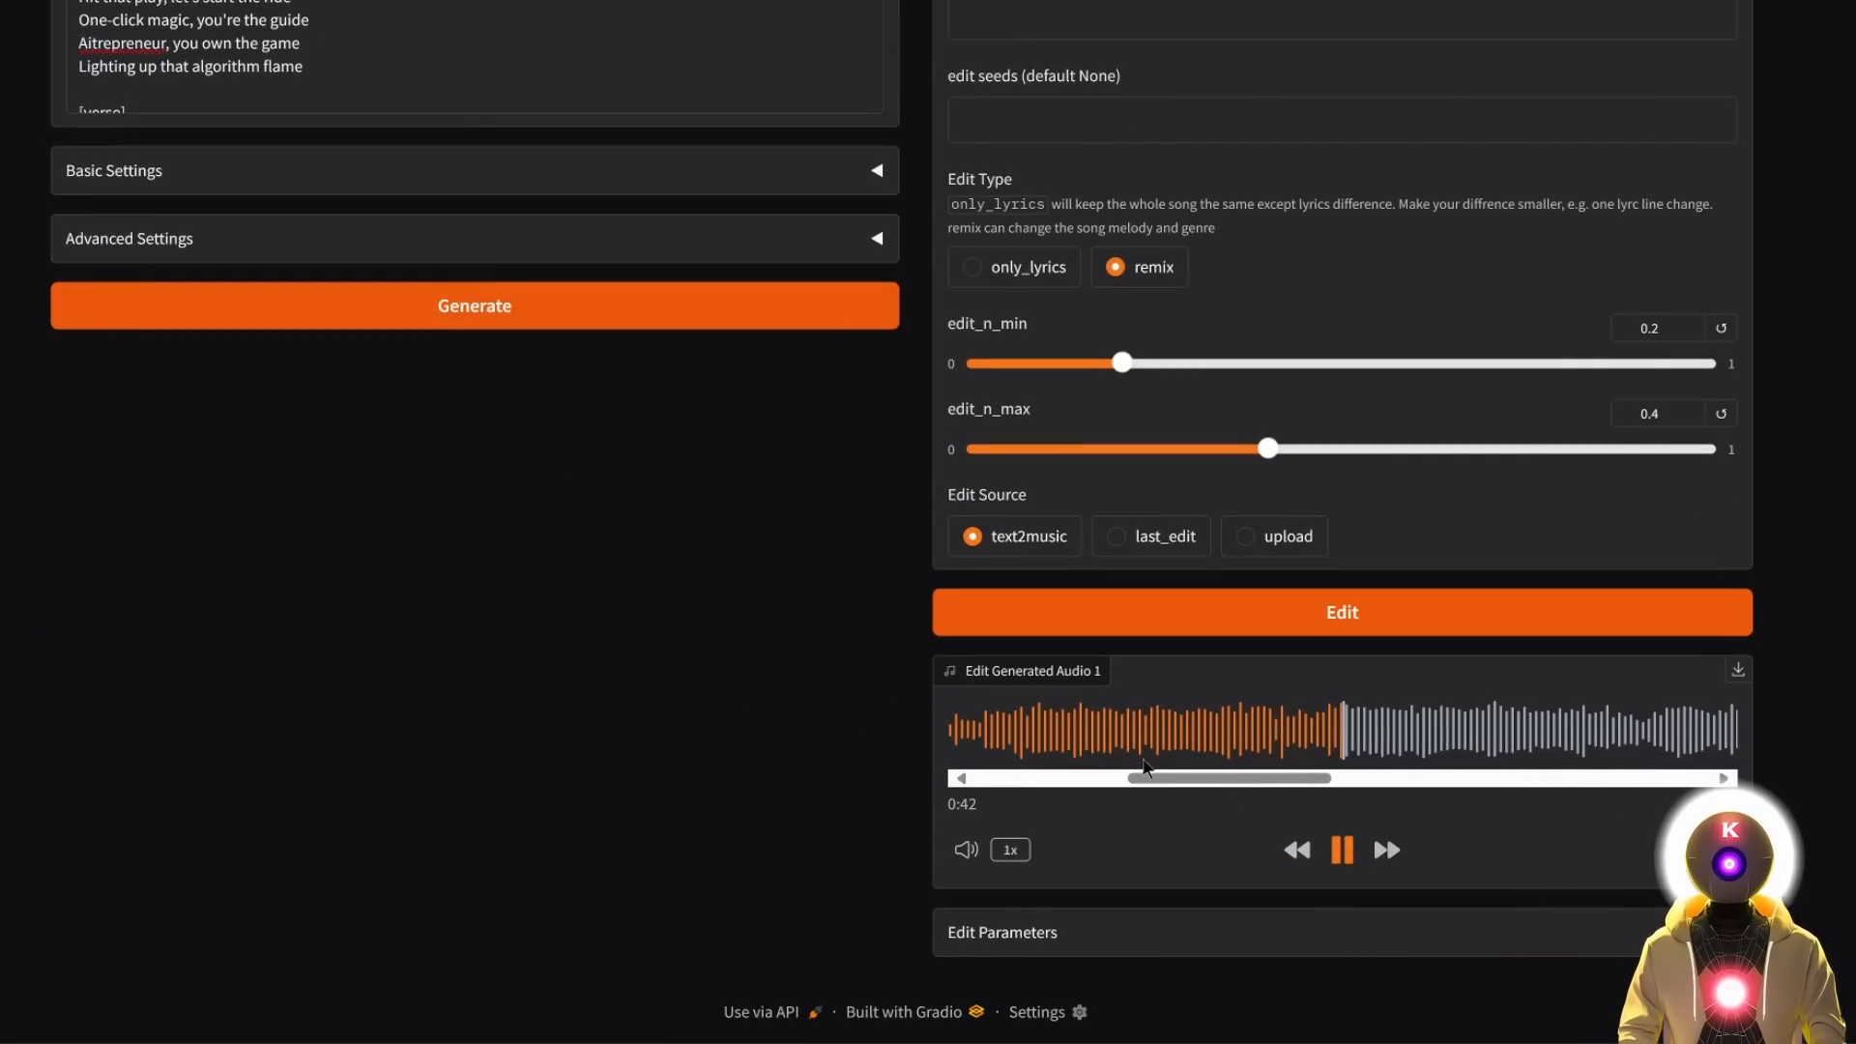
pyautogui.scroll(3, 841, 712)
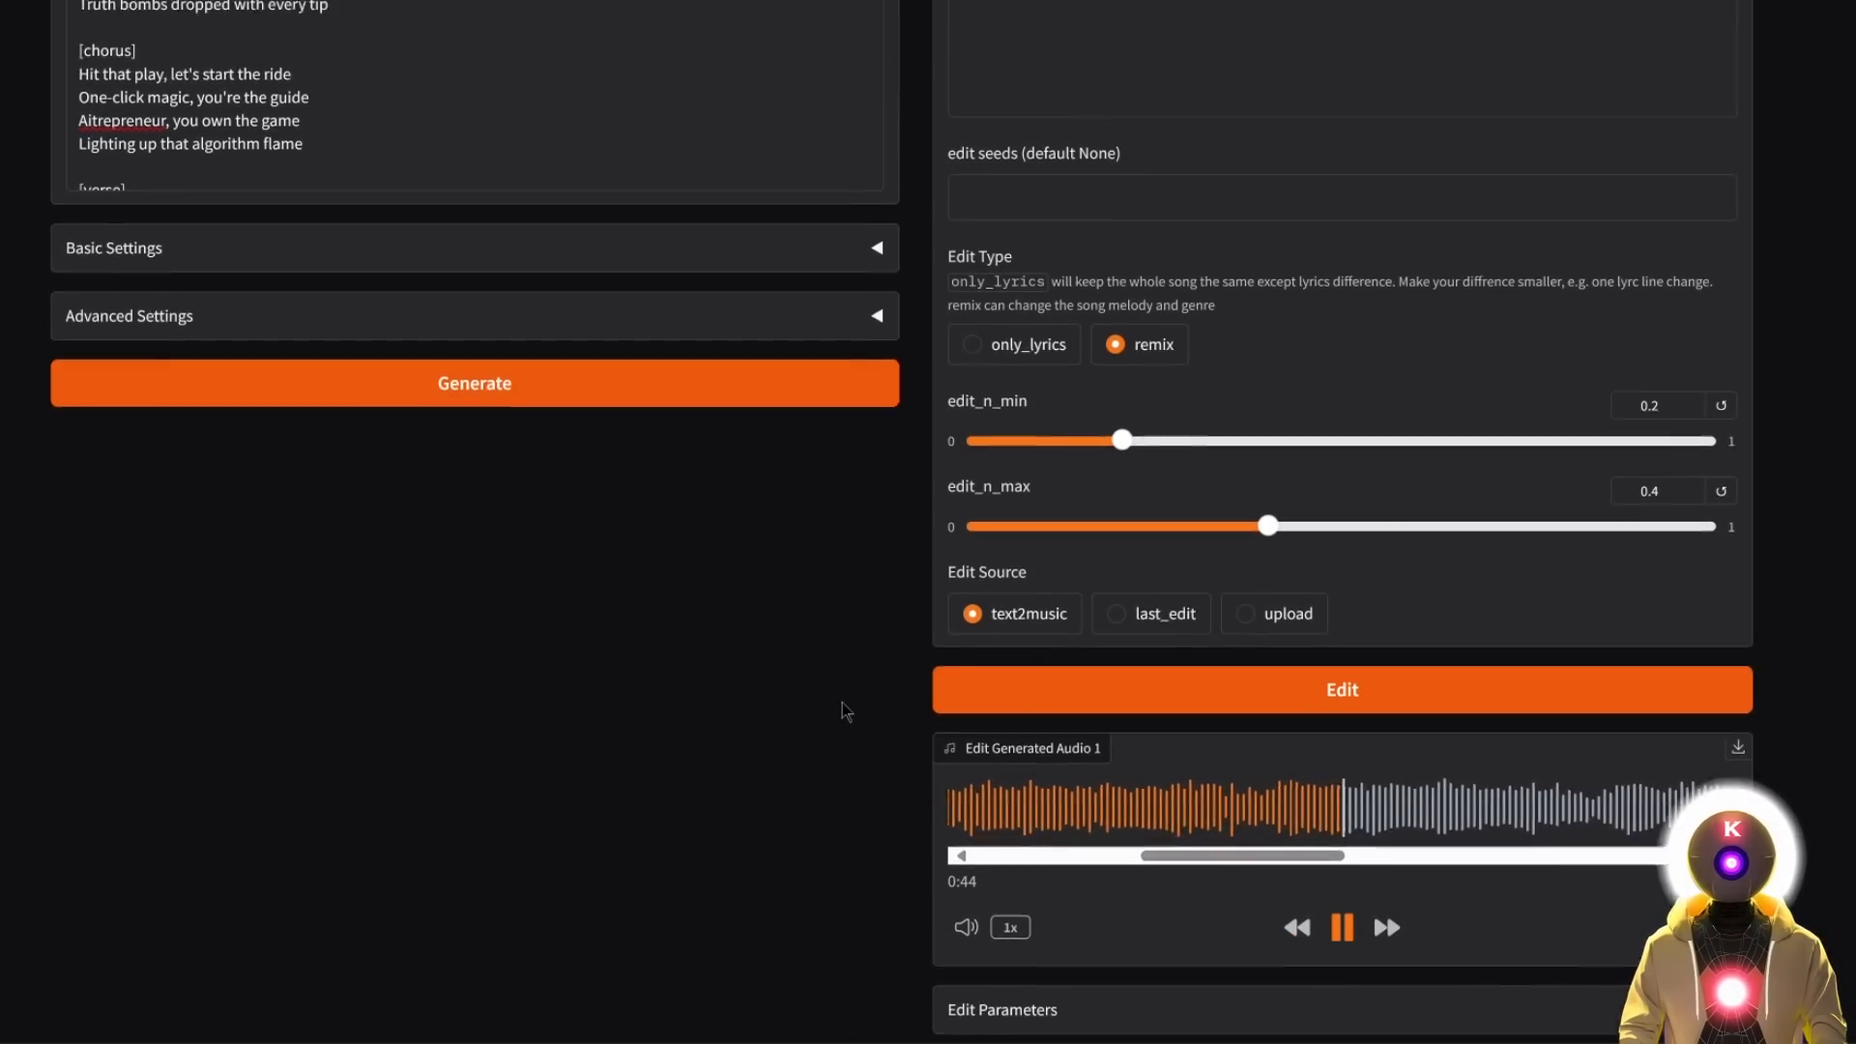
pyautogui.scroll(1, 839, 681)
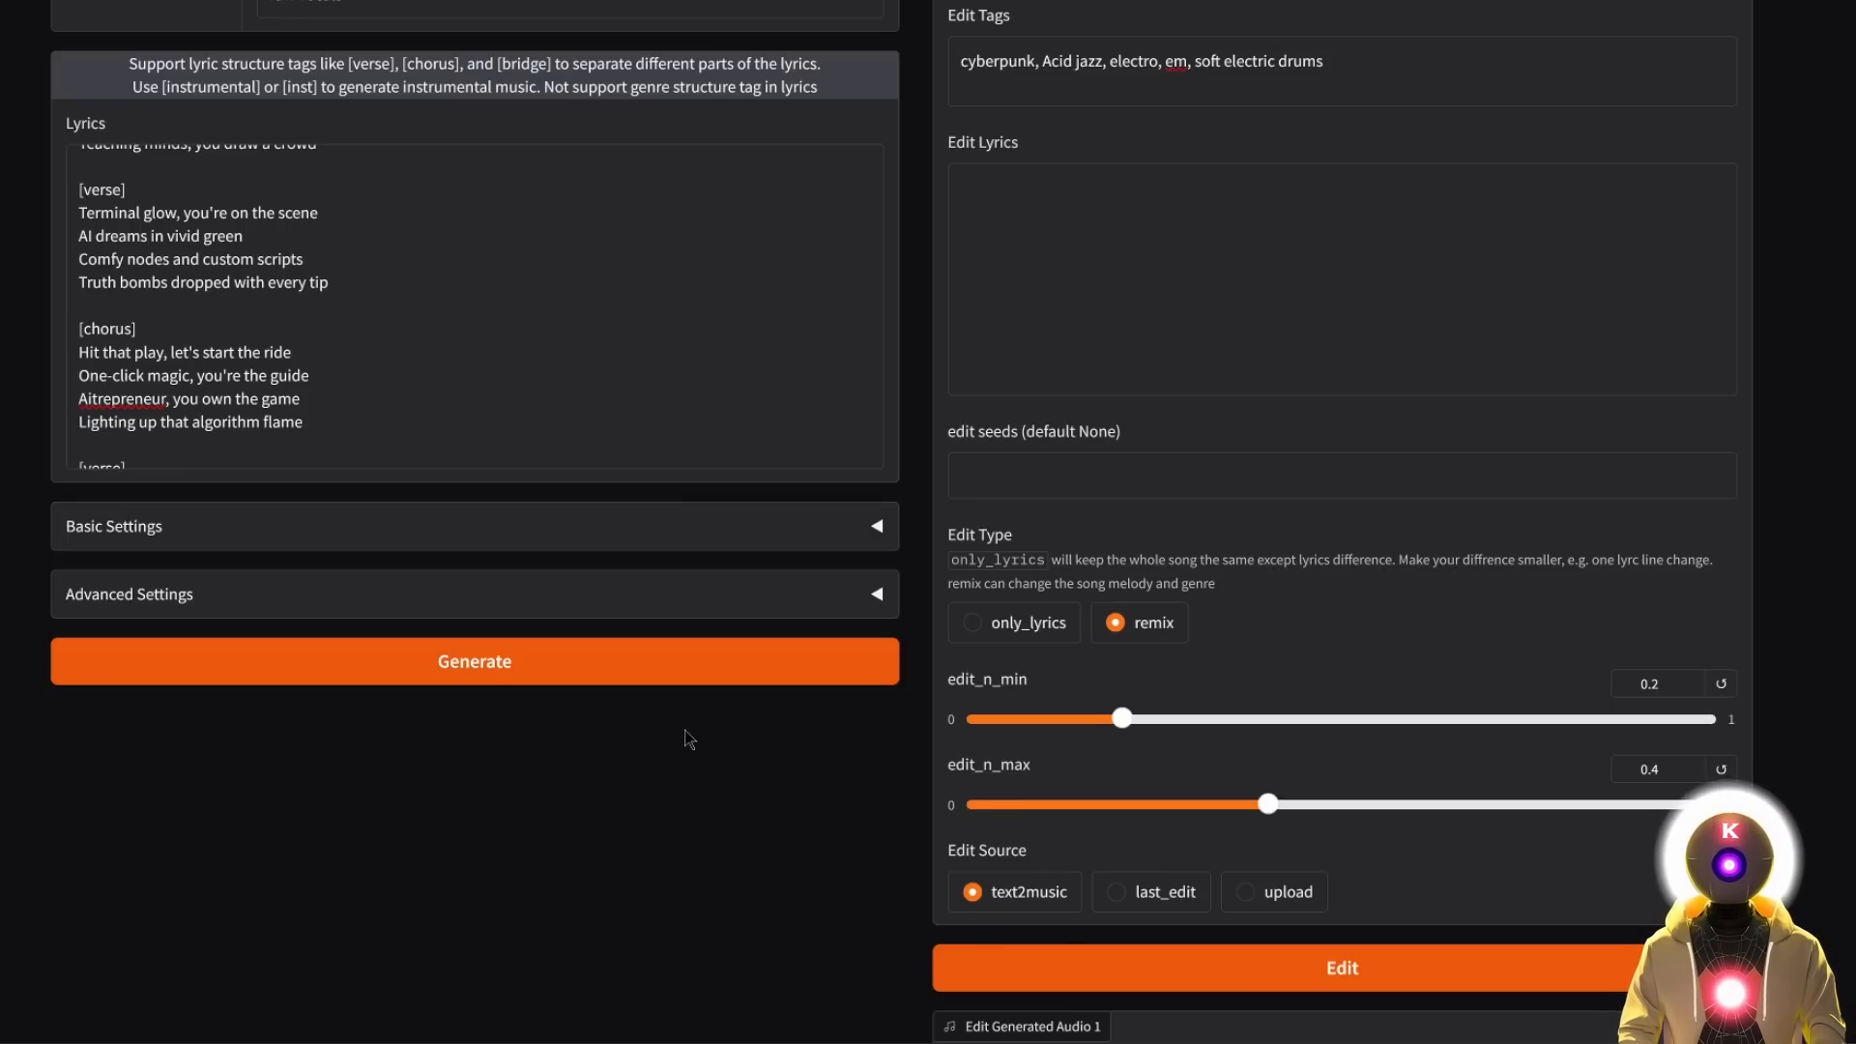
pyautogui.scroll(-4, 688, 740)
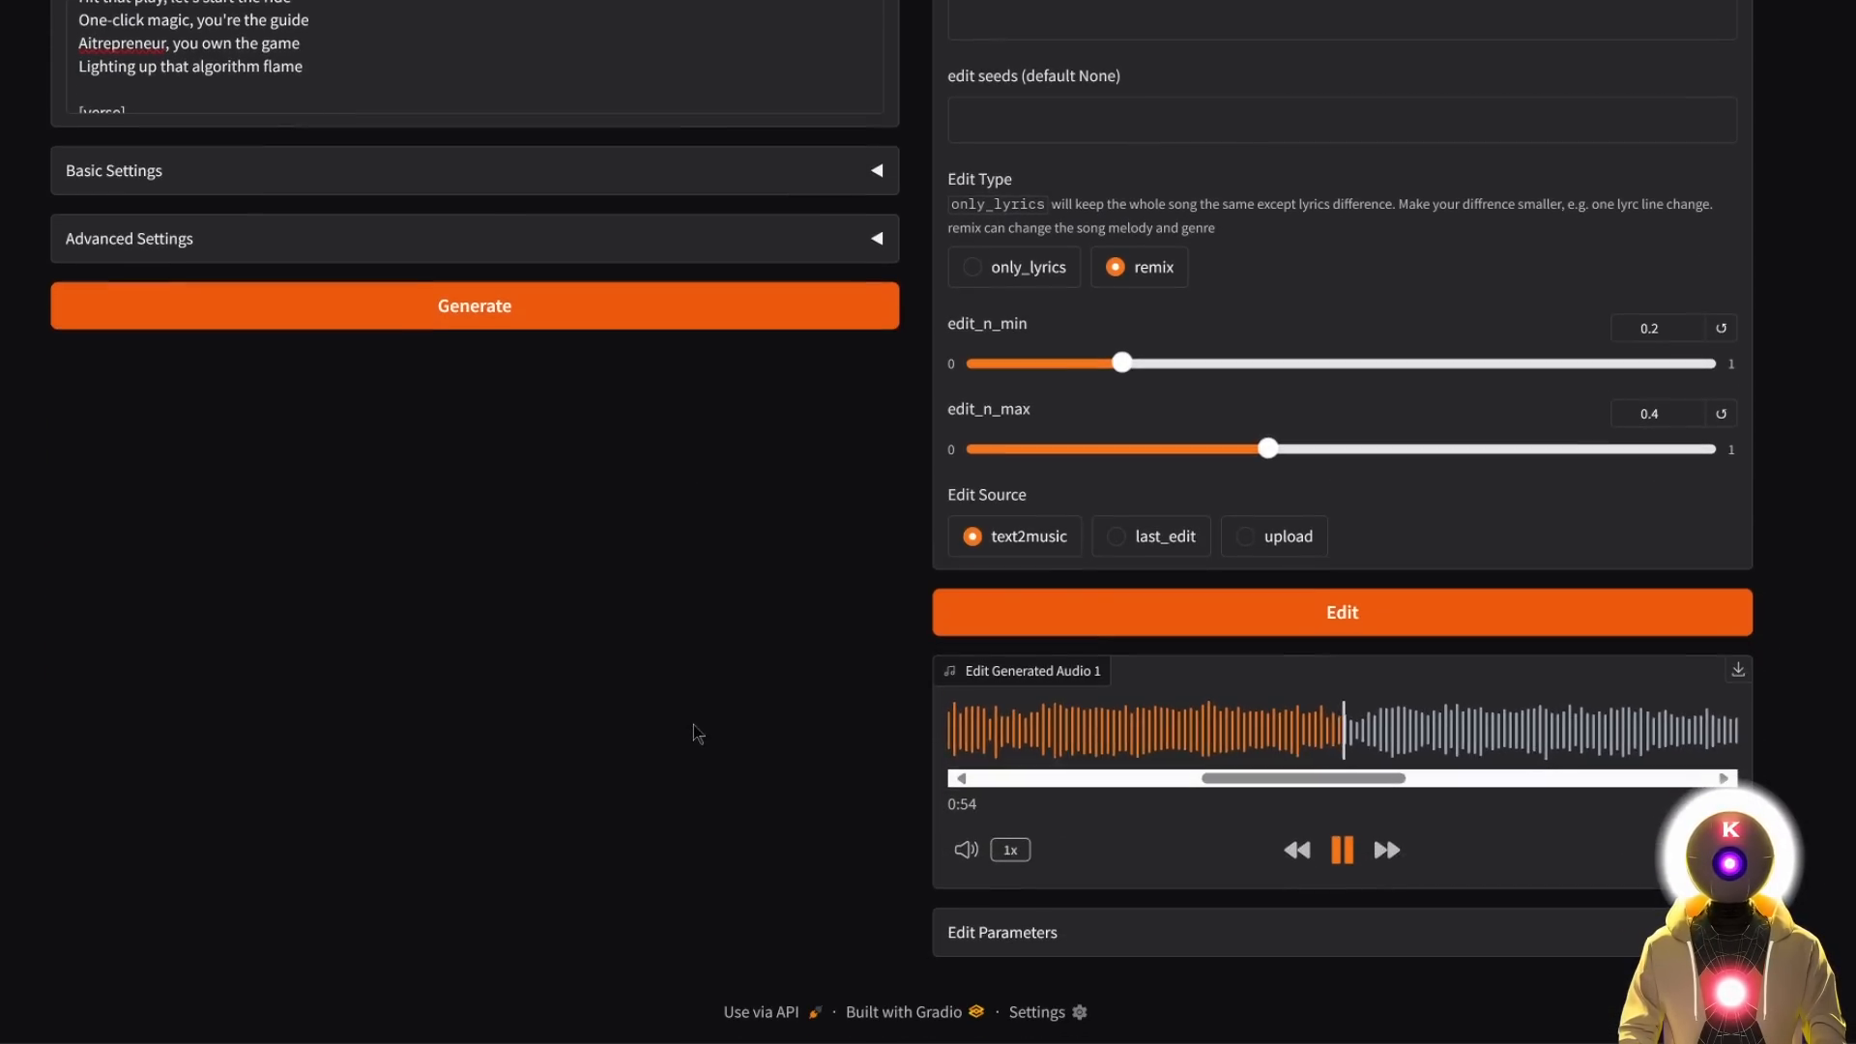
pyautogui.click(1341, 854)
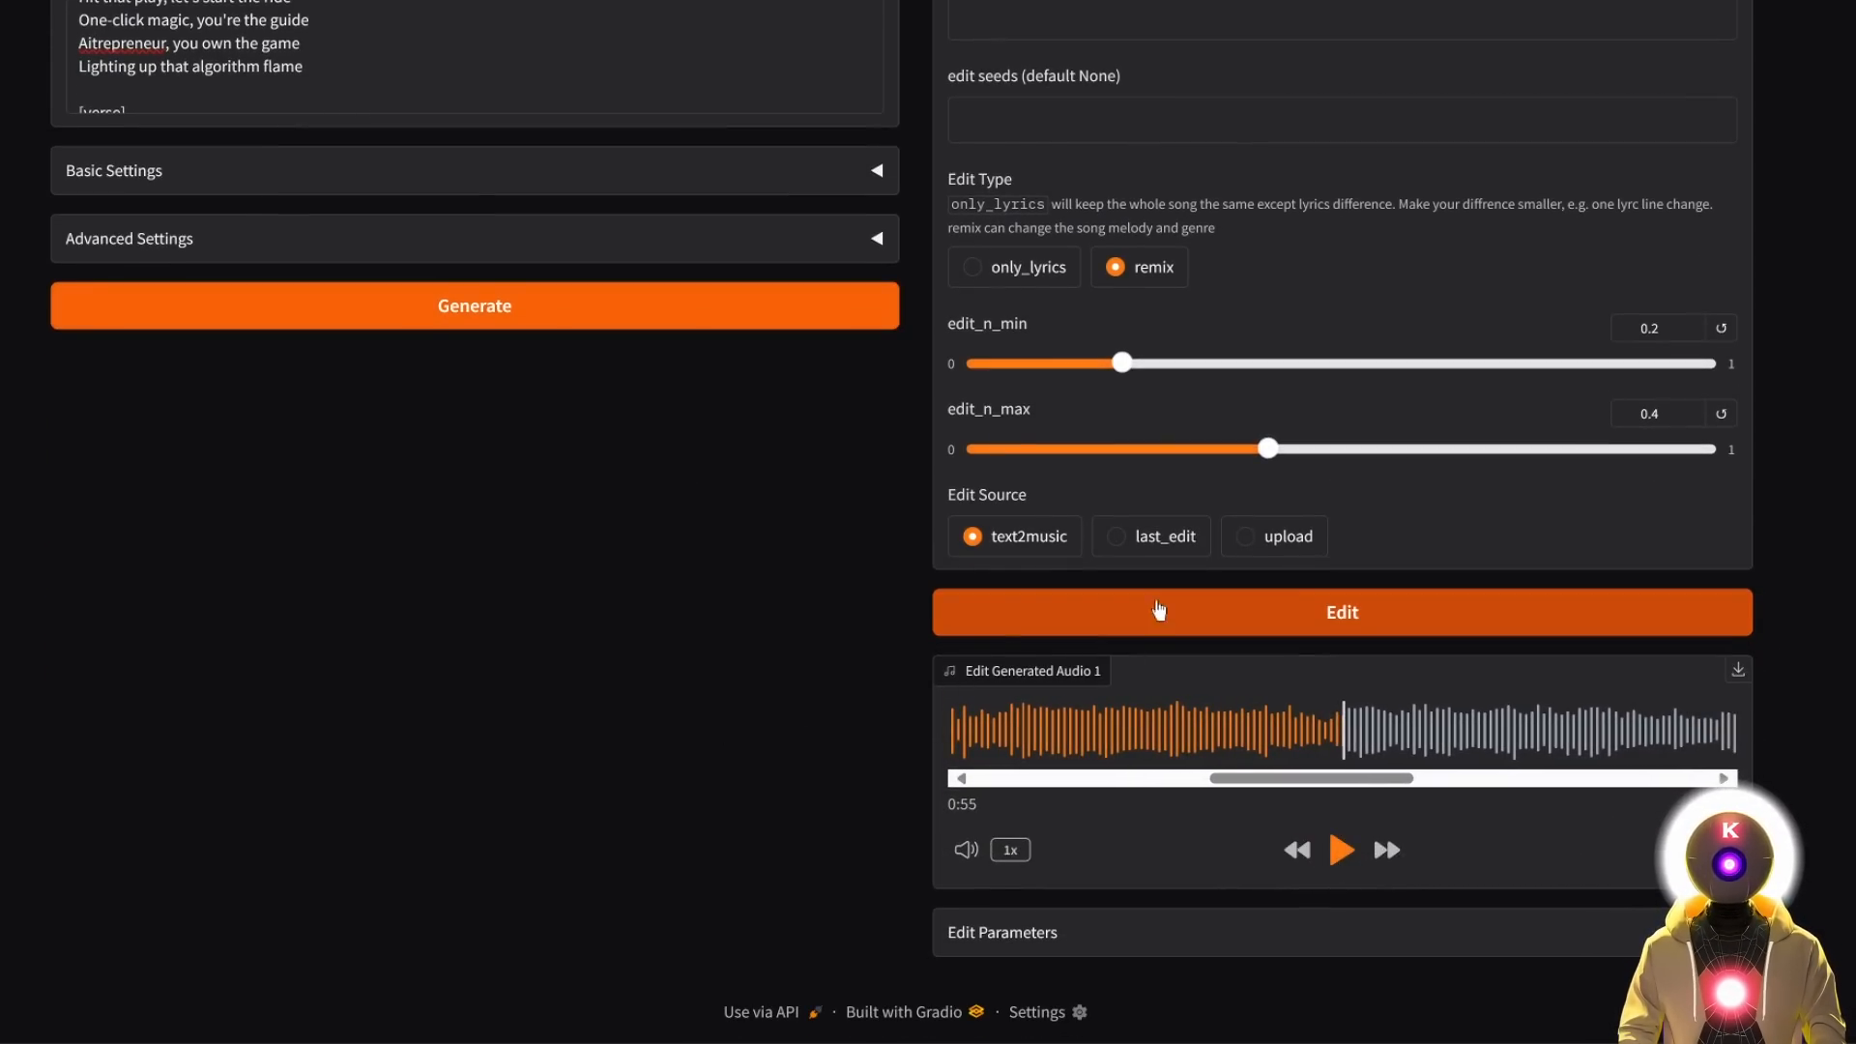
# Extend the start of the text2music song with a Left Extend Length of 10.
pyautogui.scroll(1, 928, 510)
pyautogui.scroll(5, 937, 512)
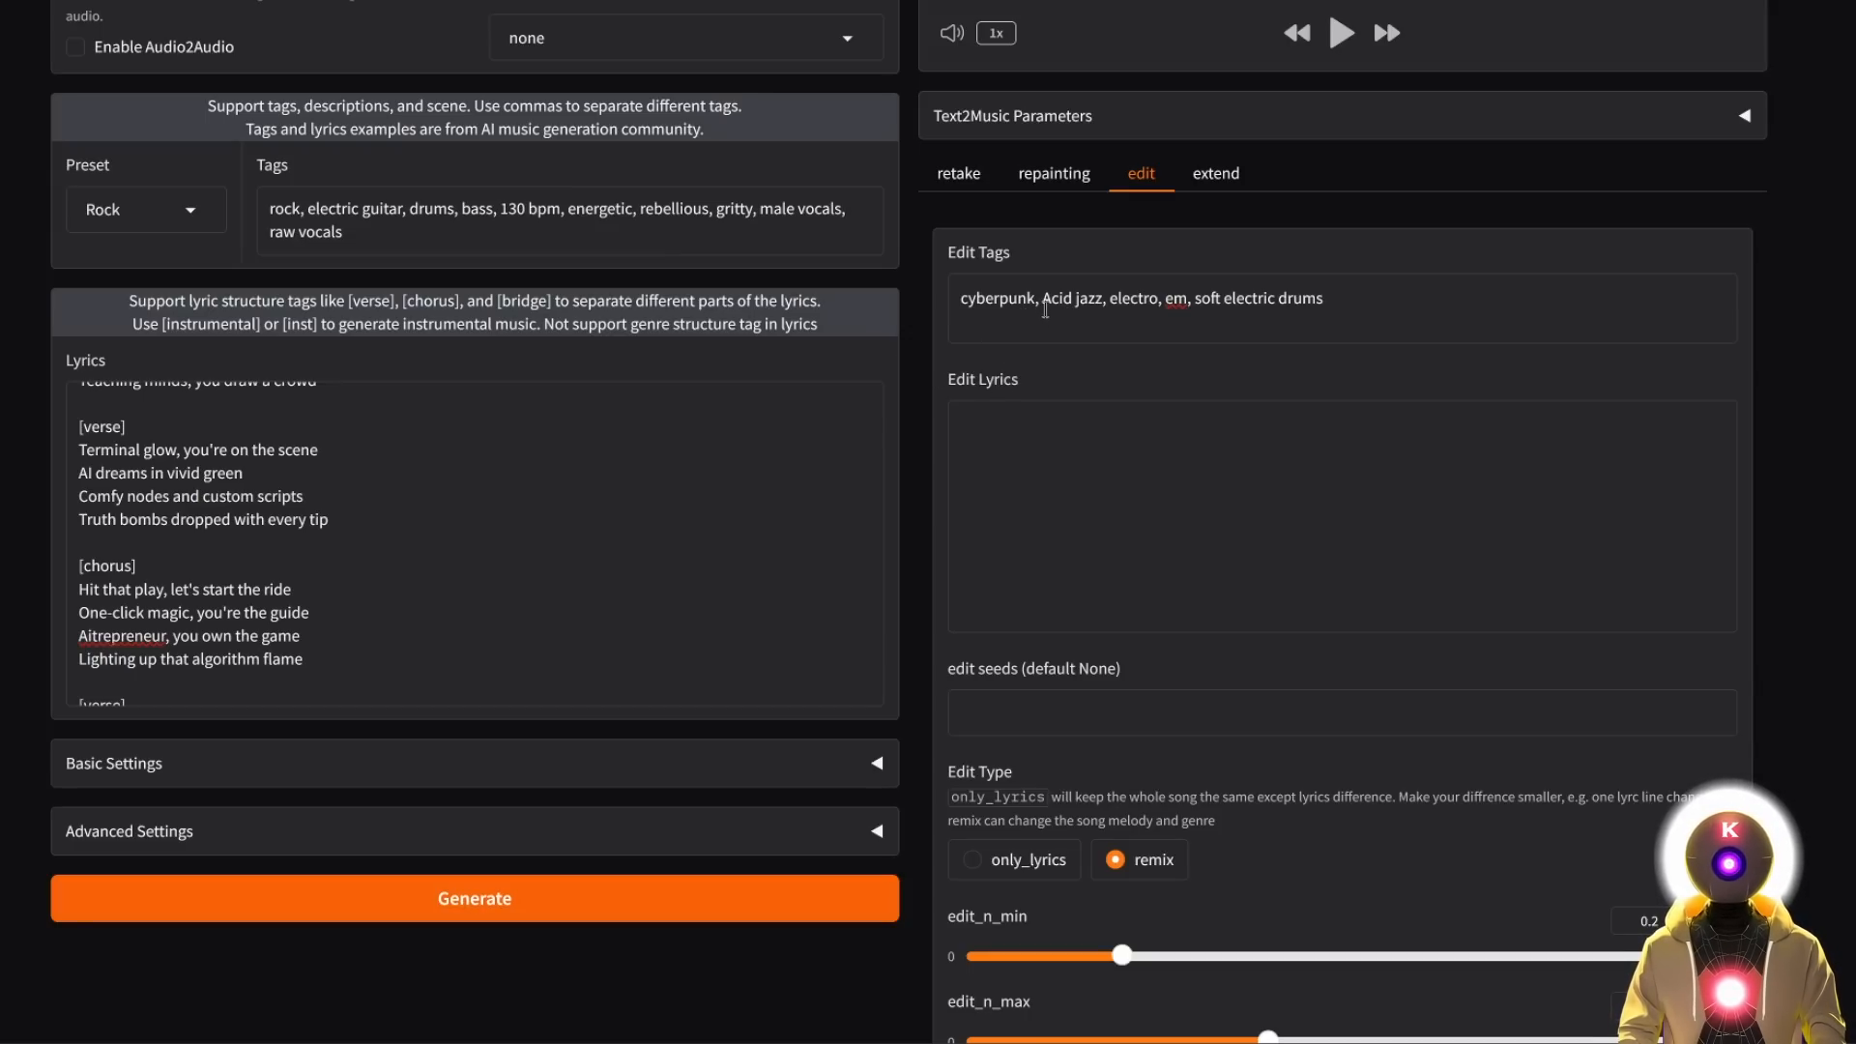
pyautogui.scroll(2, 570, 409)
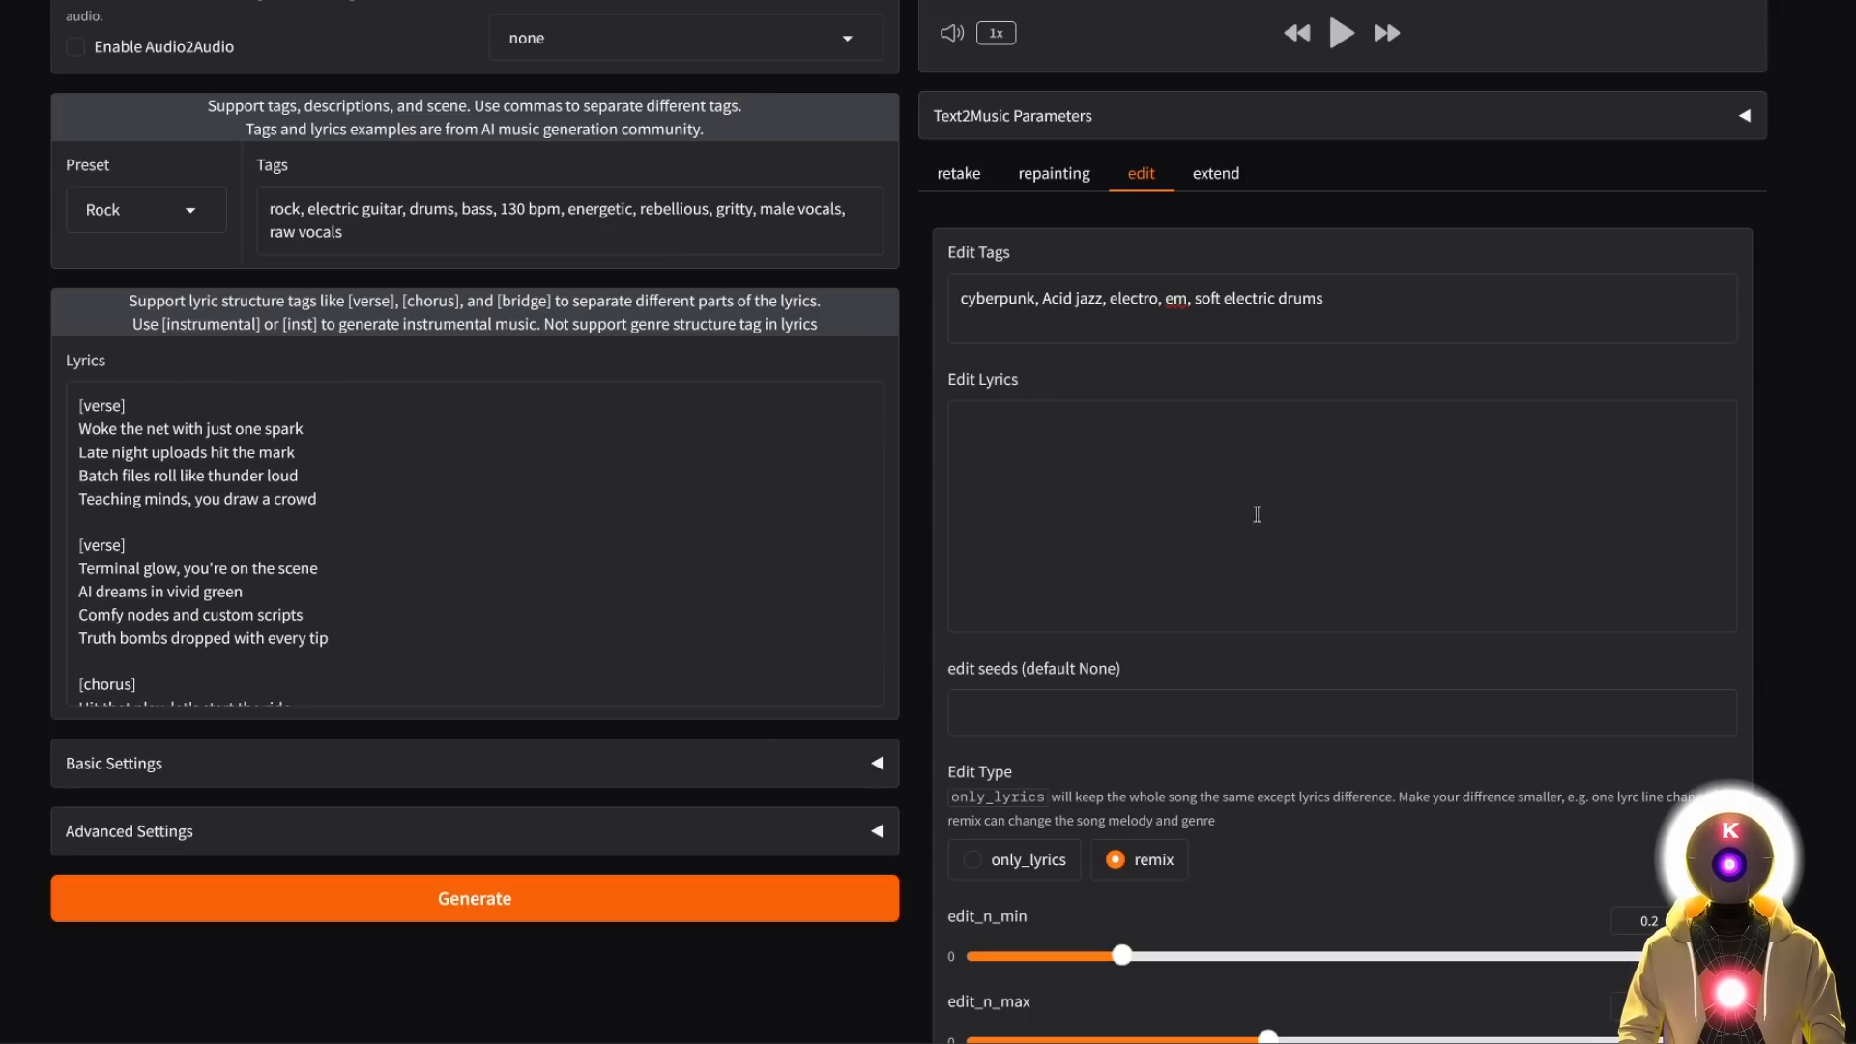
pyautogui.scroll(-5, 1247, 512)
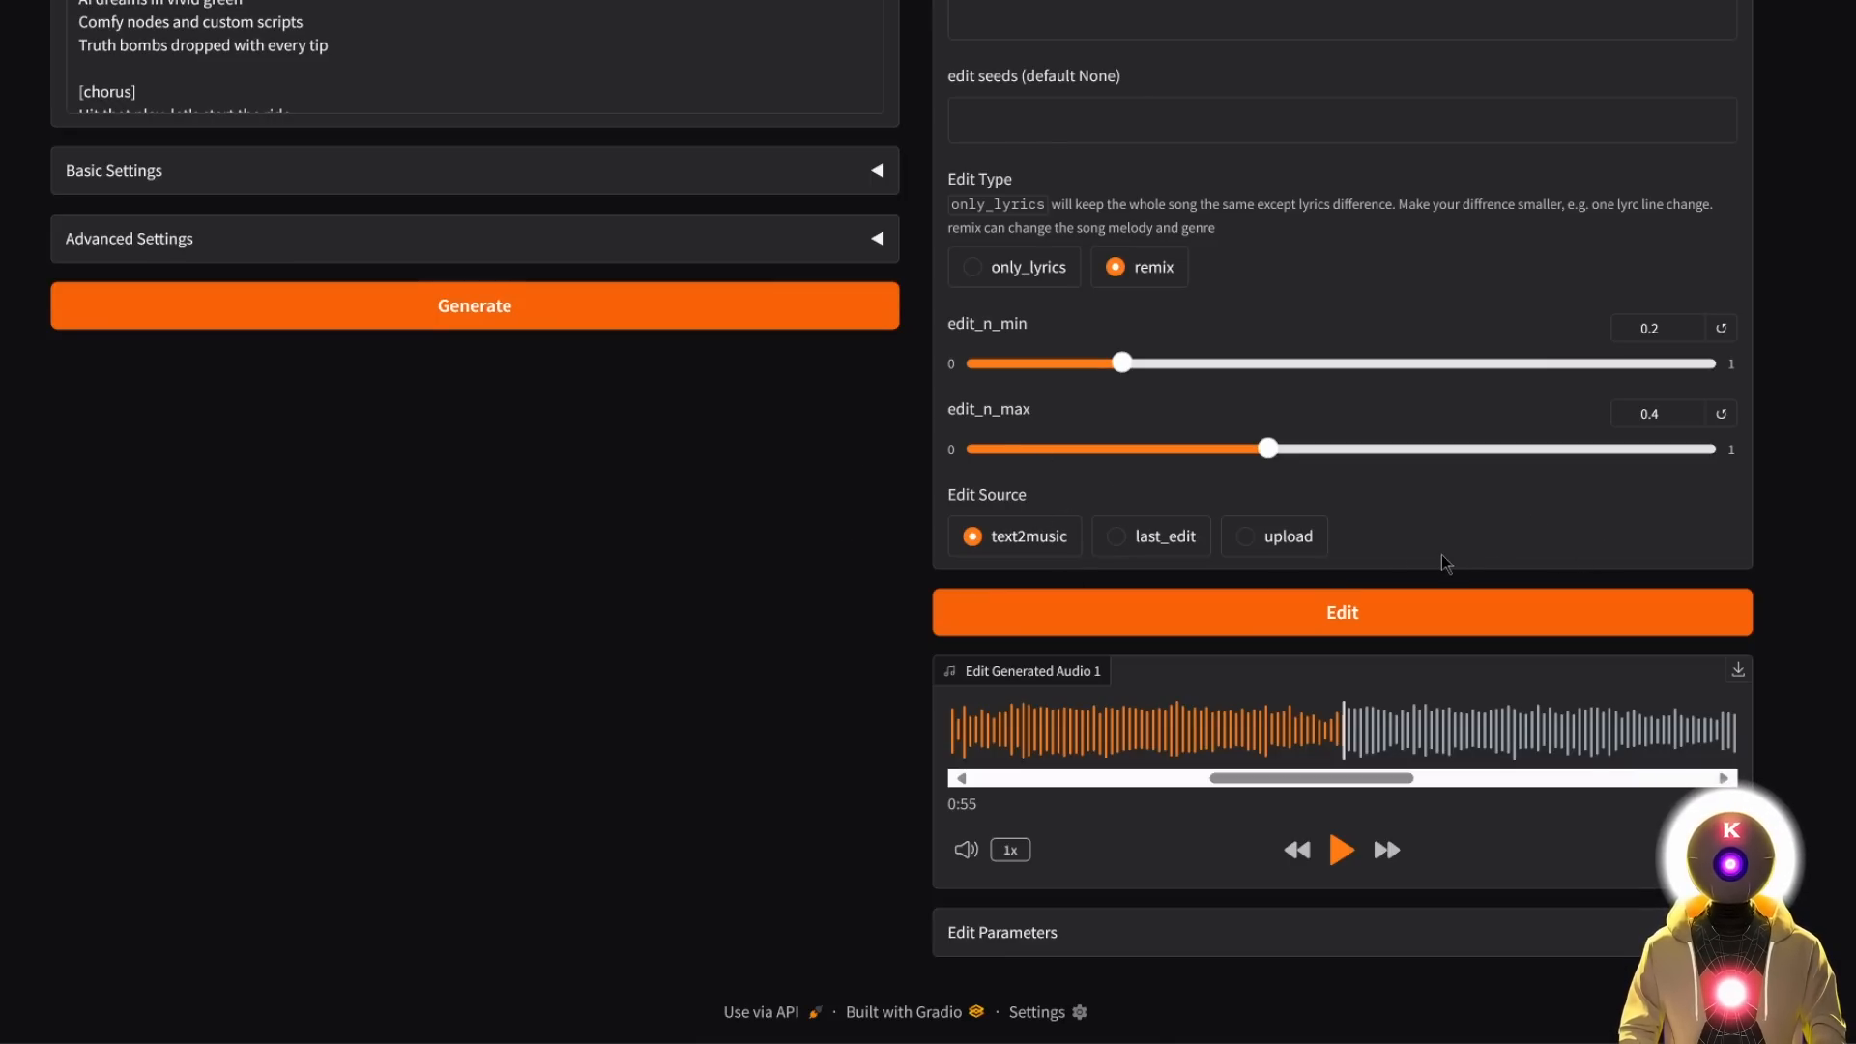
pyautogui.scroll(2, 1445, 562)
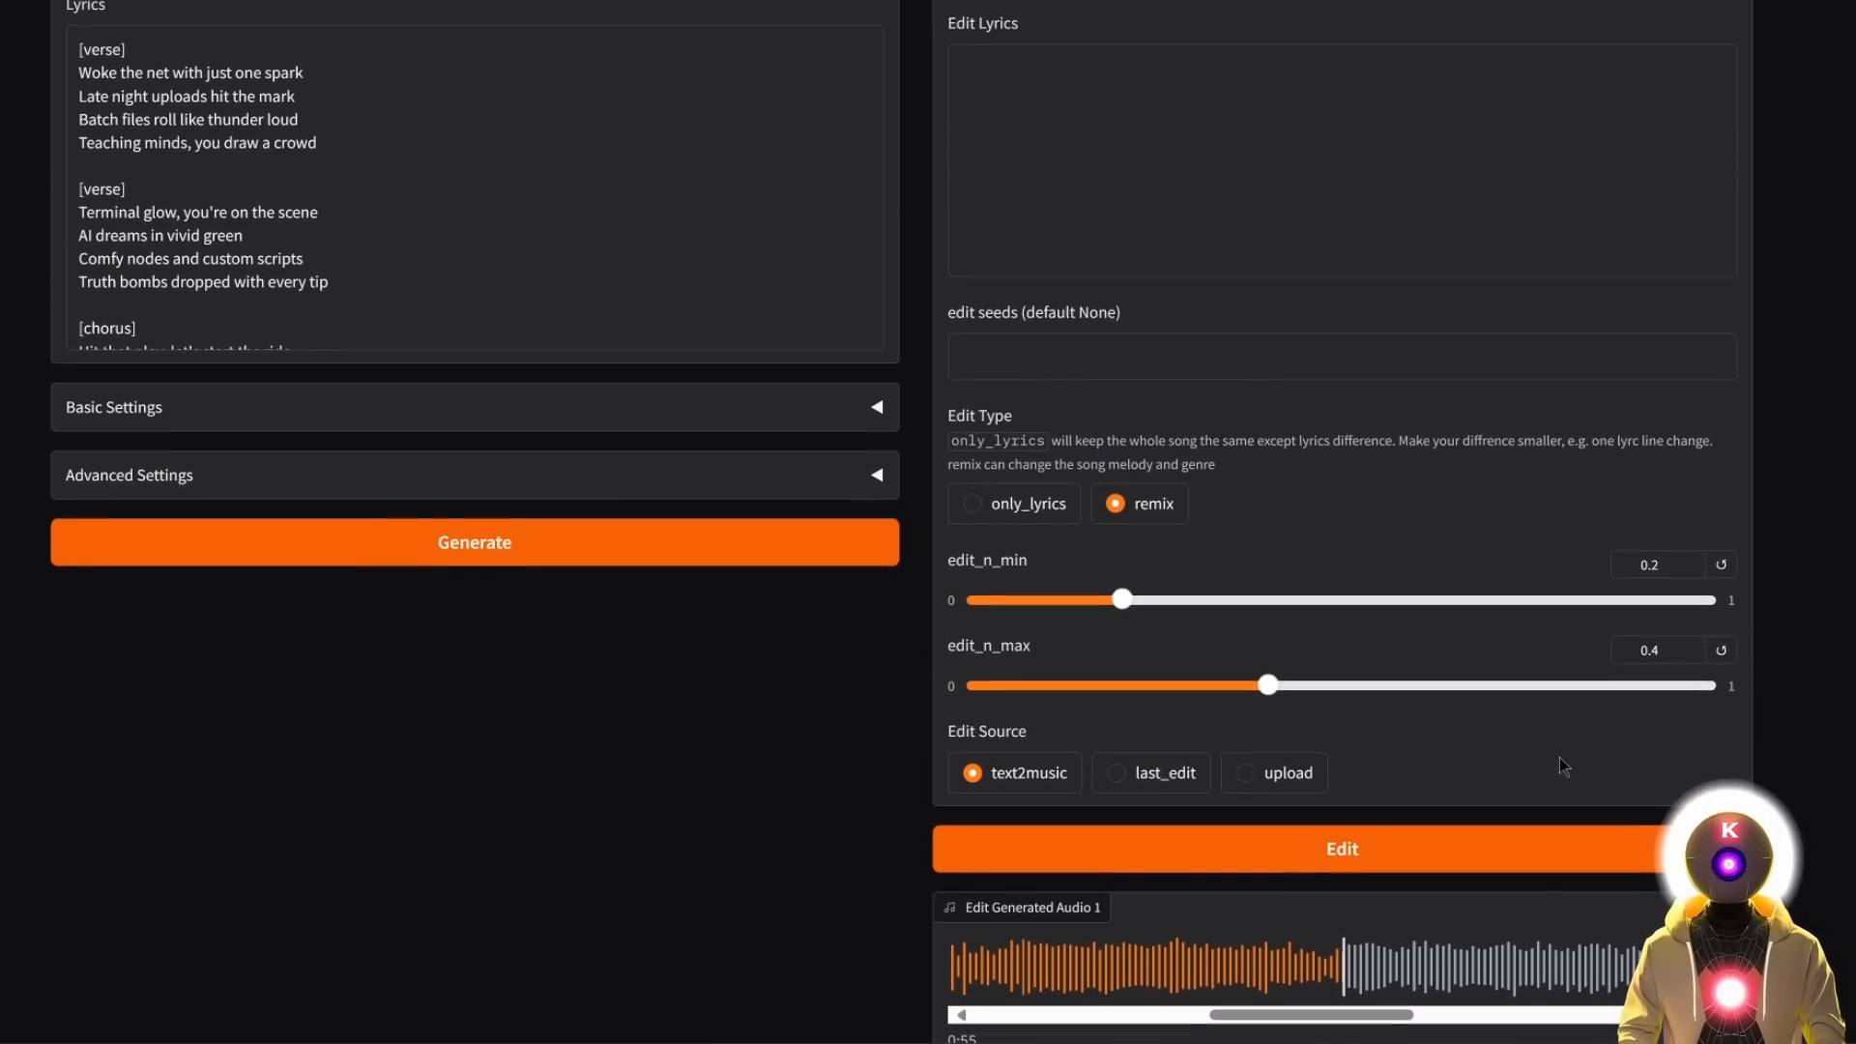
pyautogui.scroll(-2, 1563, 765)
pyautogui.scroll(7, 1235, 498)
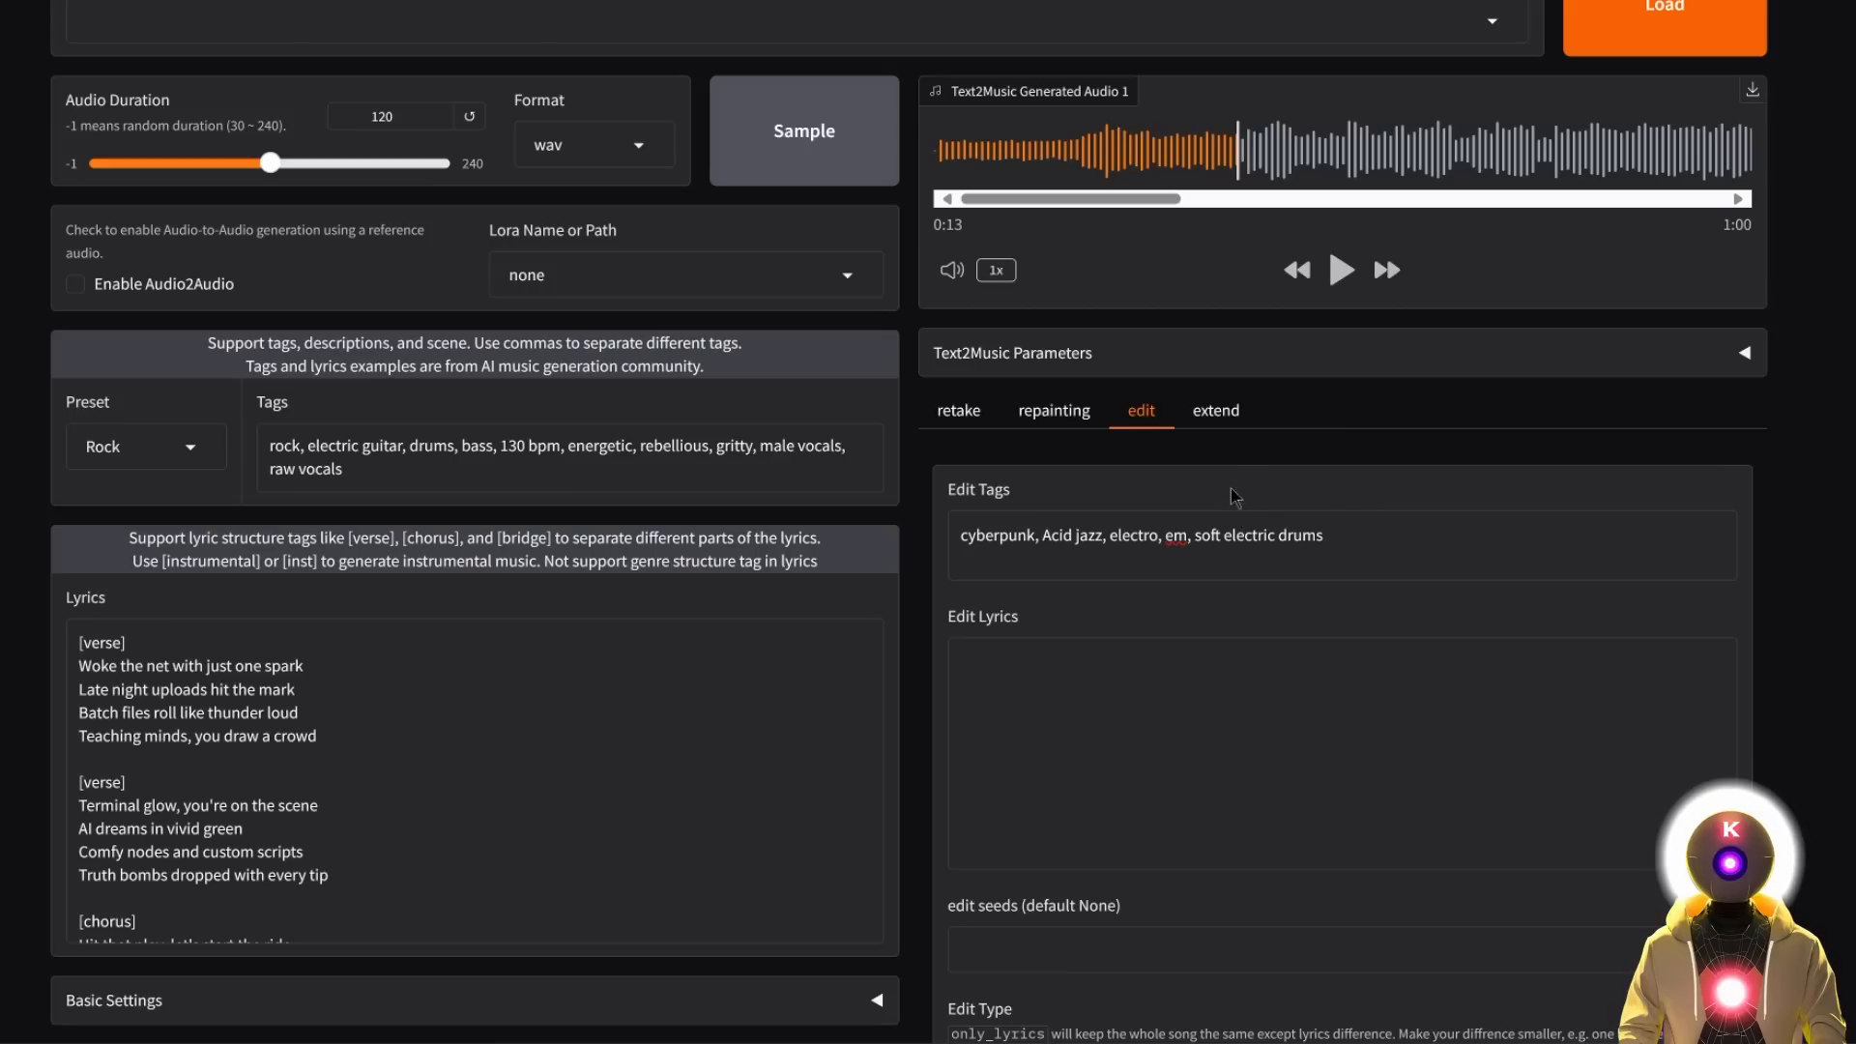
pyautogui.click(1232, 414)
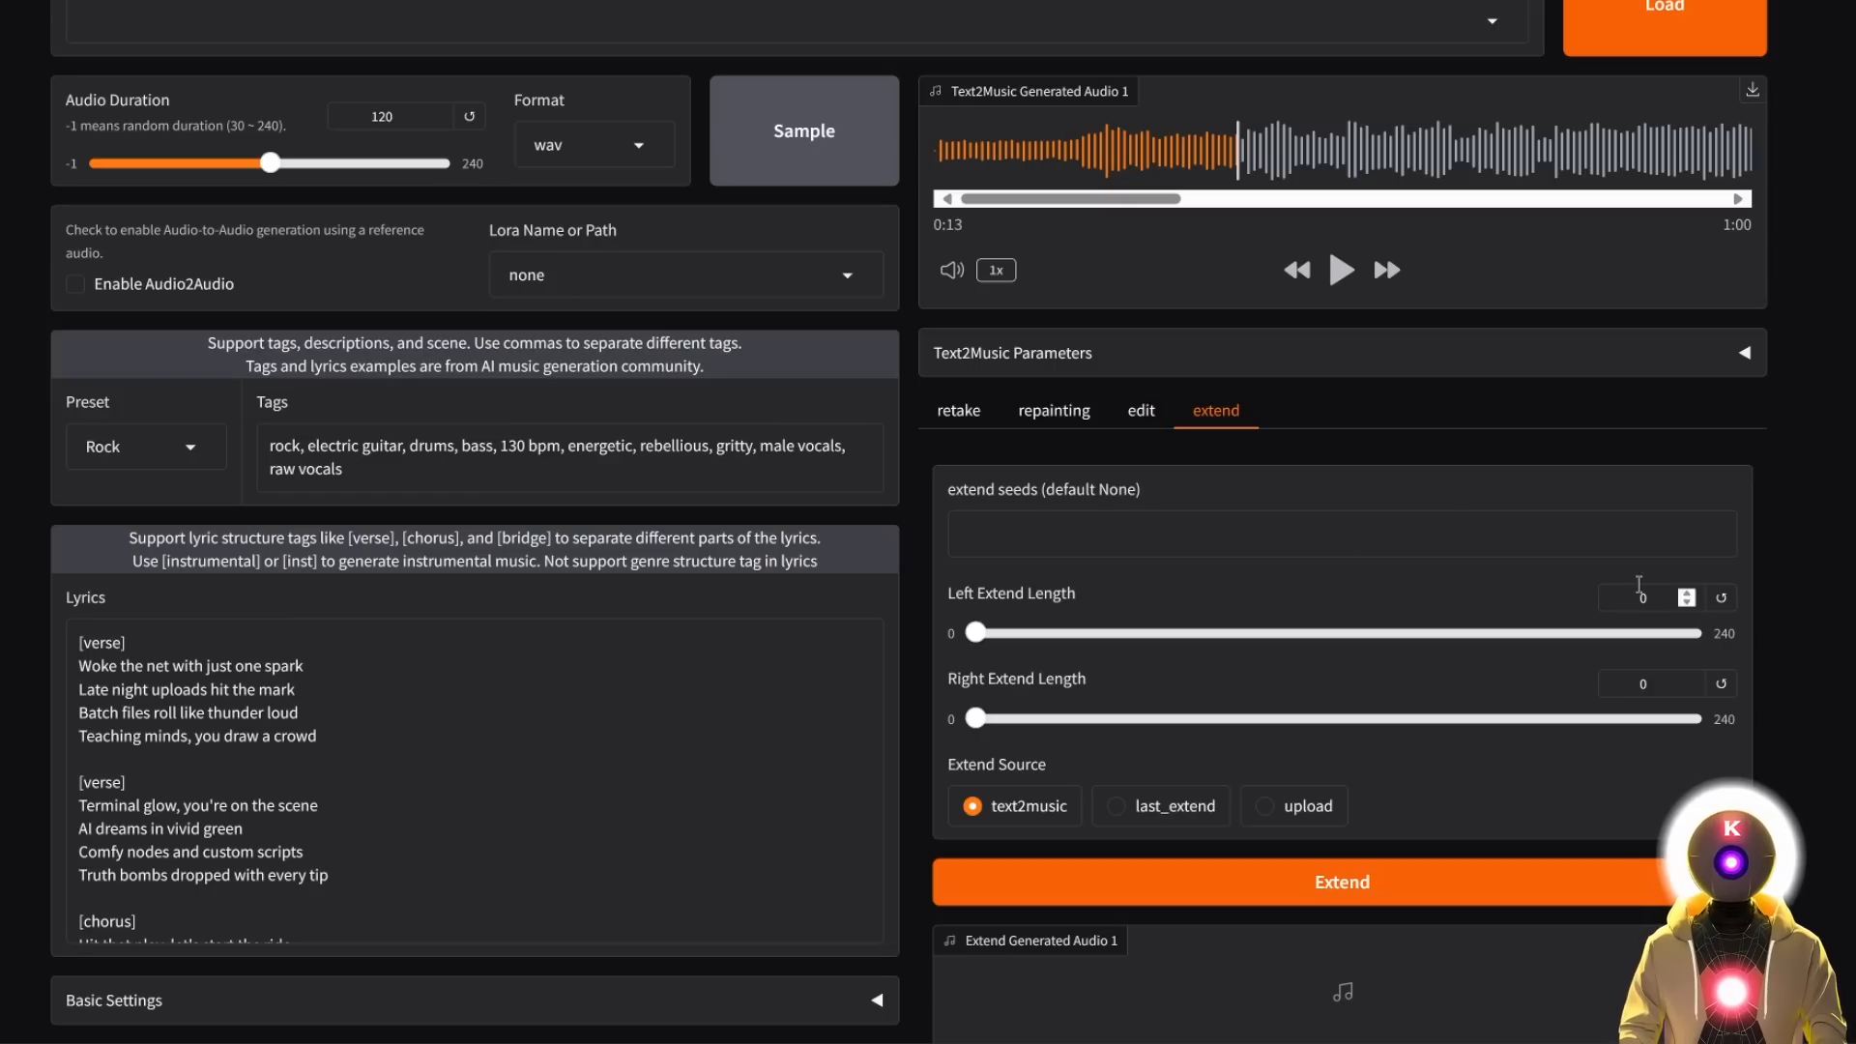
pyautogui.moveTo(1660, 592); pyautogui.dragTo(1585, 614)
pyautogui.write('10')
pyautogui.click(1513, 588)
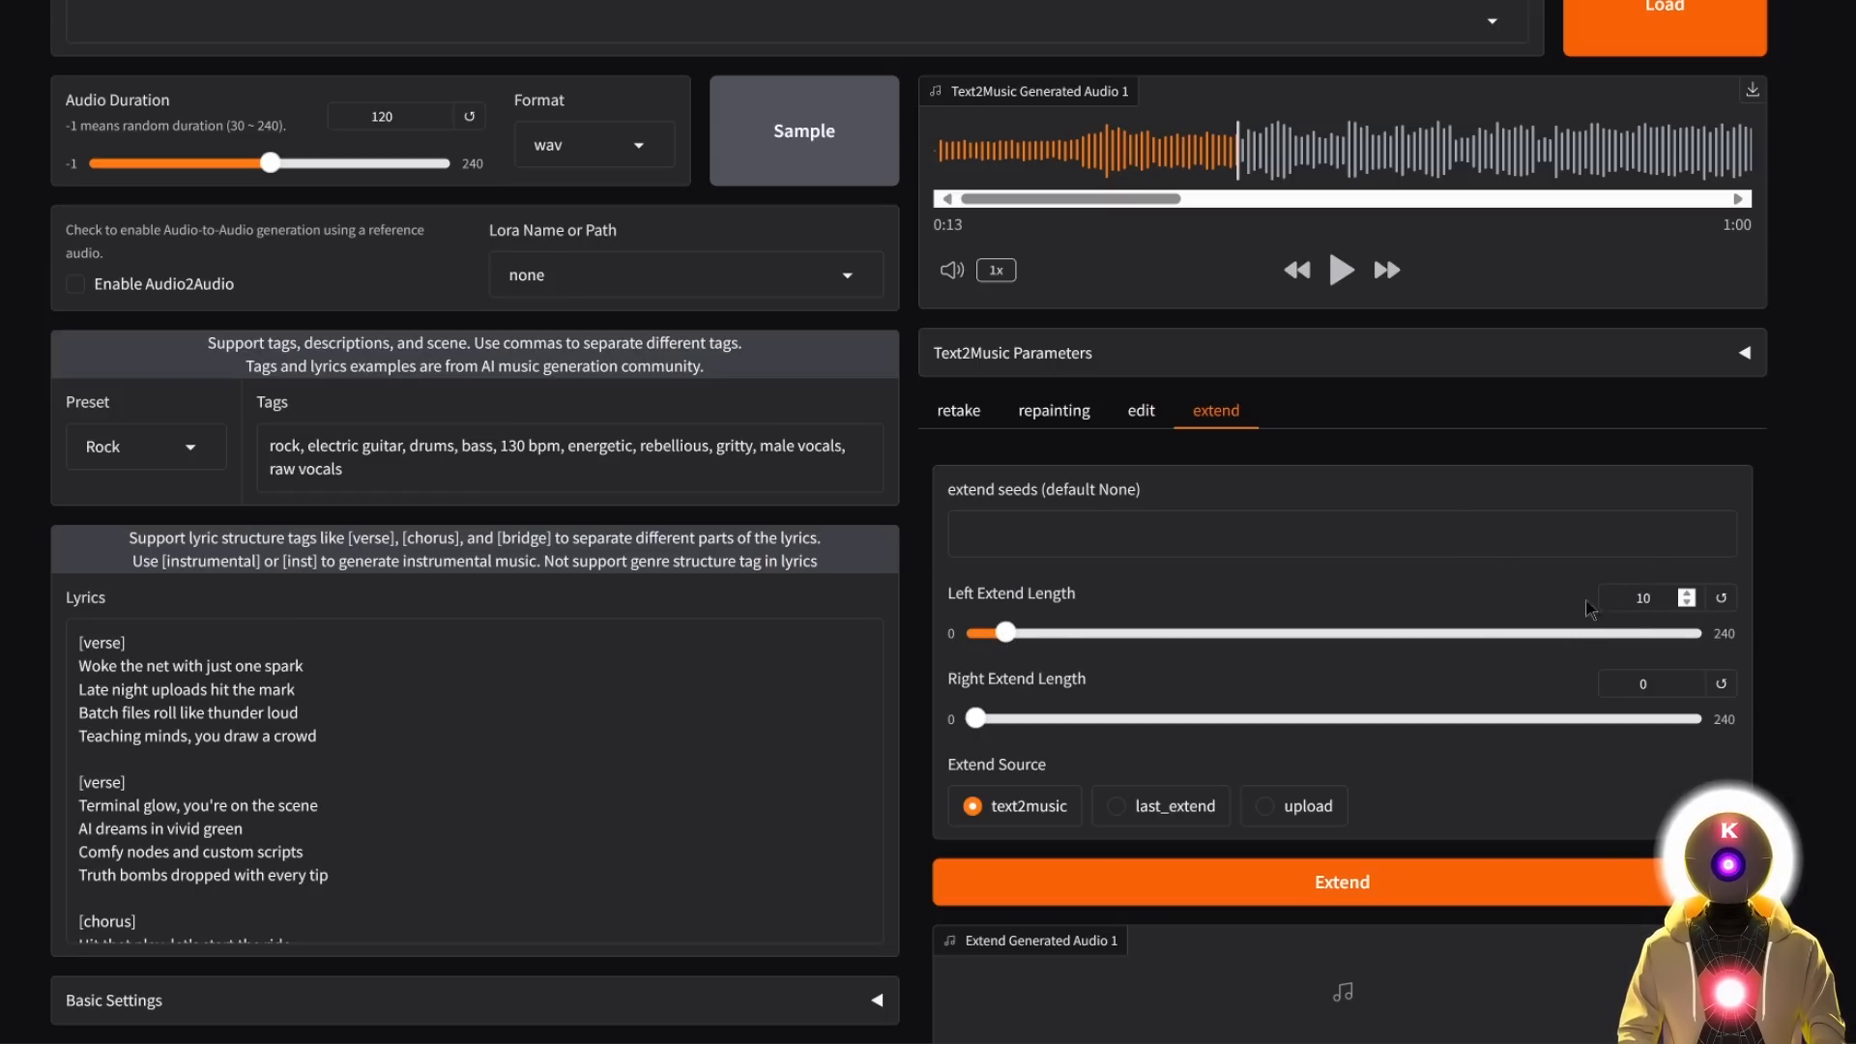
pyautogui.click(1351, 870)
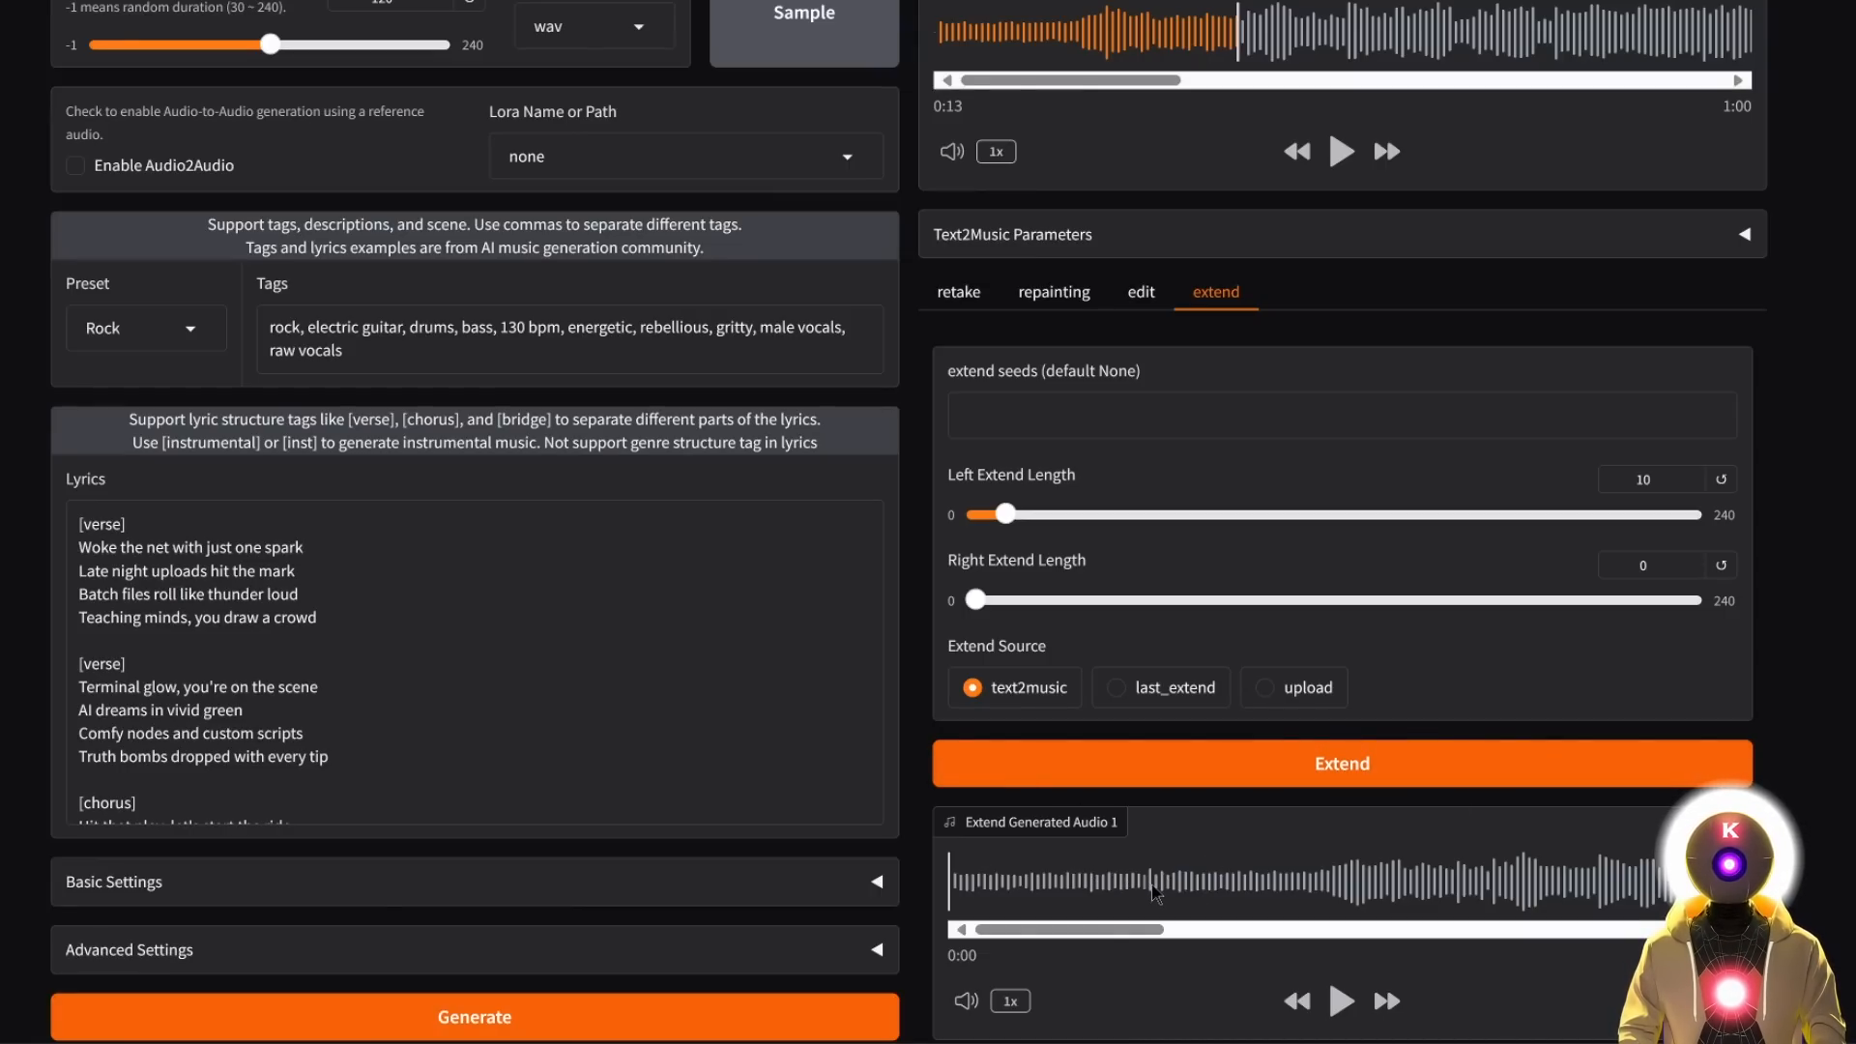
# Play the extended audio from about 0:09 to hear the added intro, and pause it at about 0:17.
pyautogui.click(1153, 889)
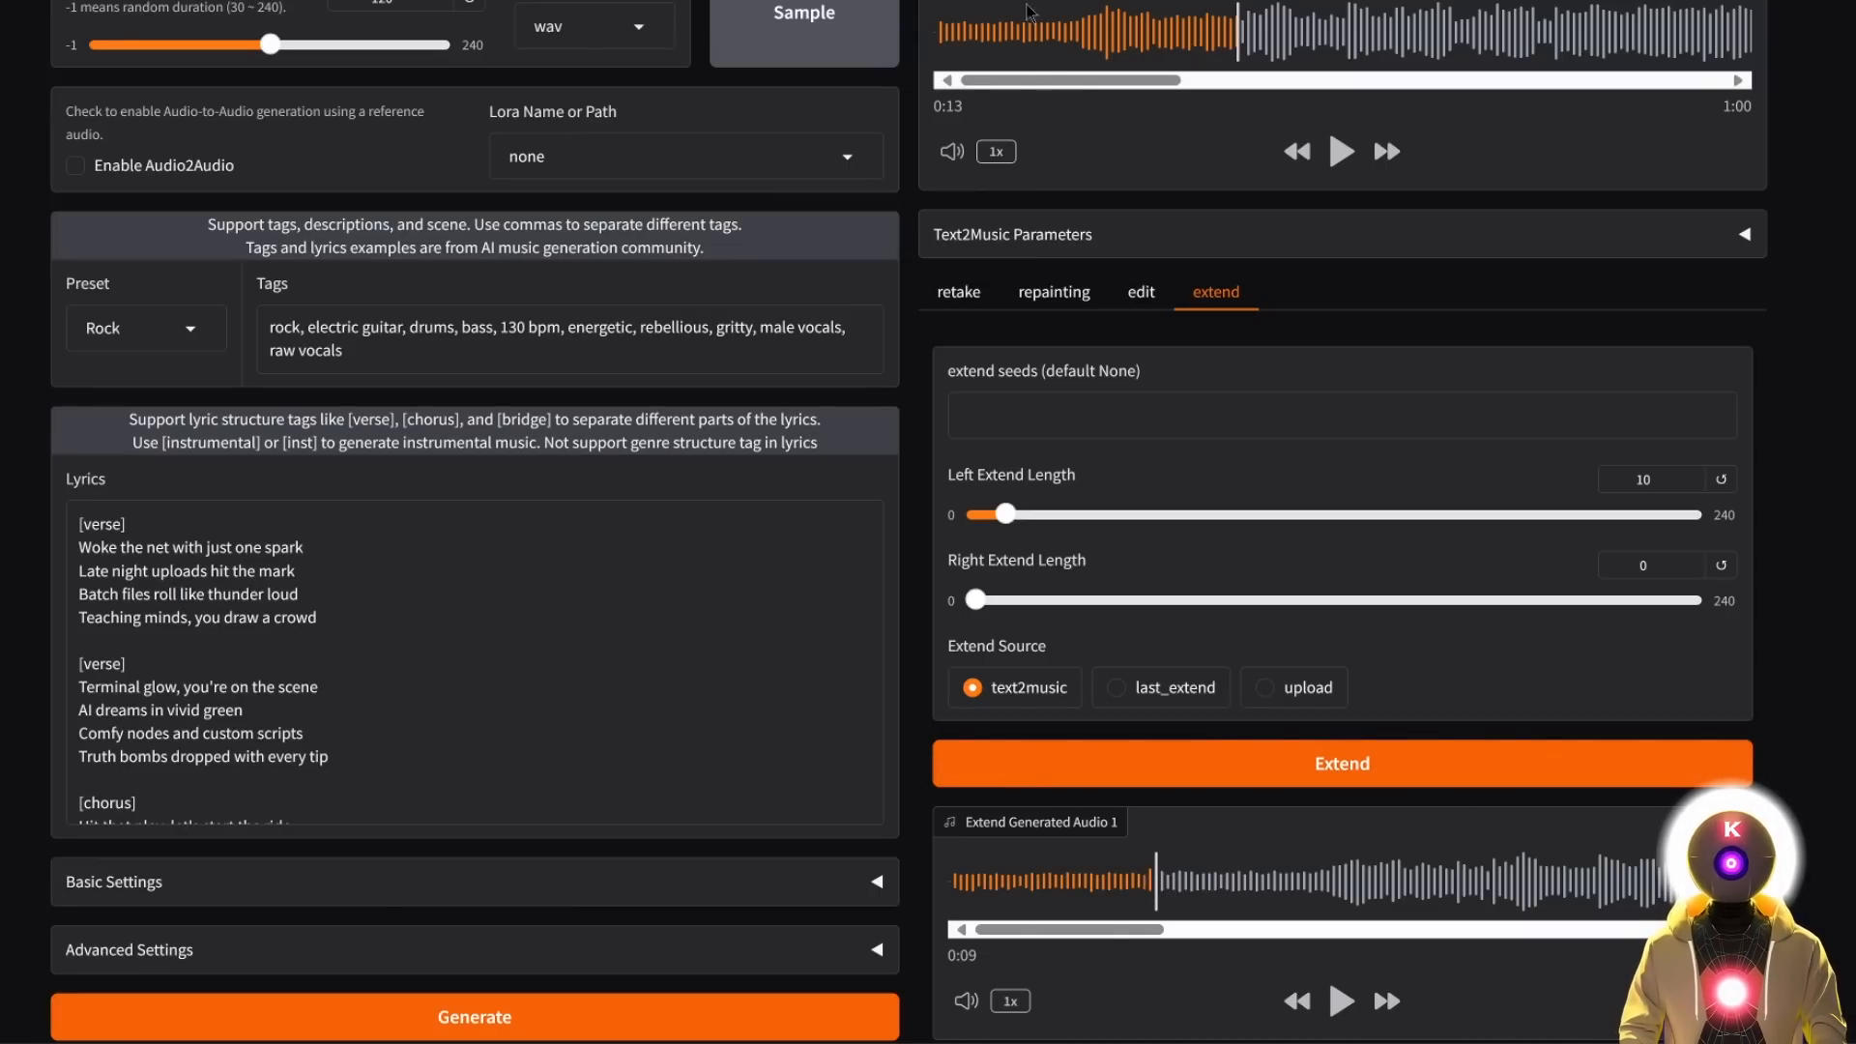
pyautogui.click(1341, 1001)
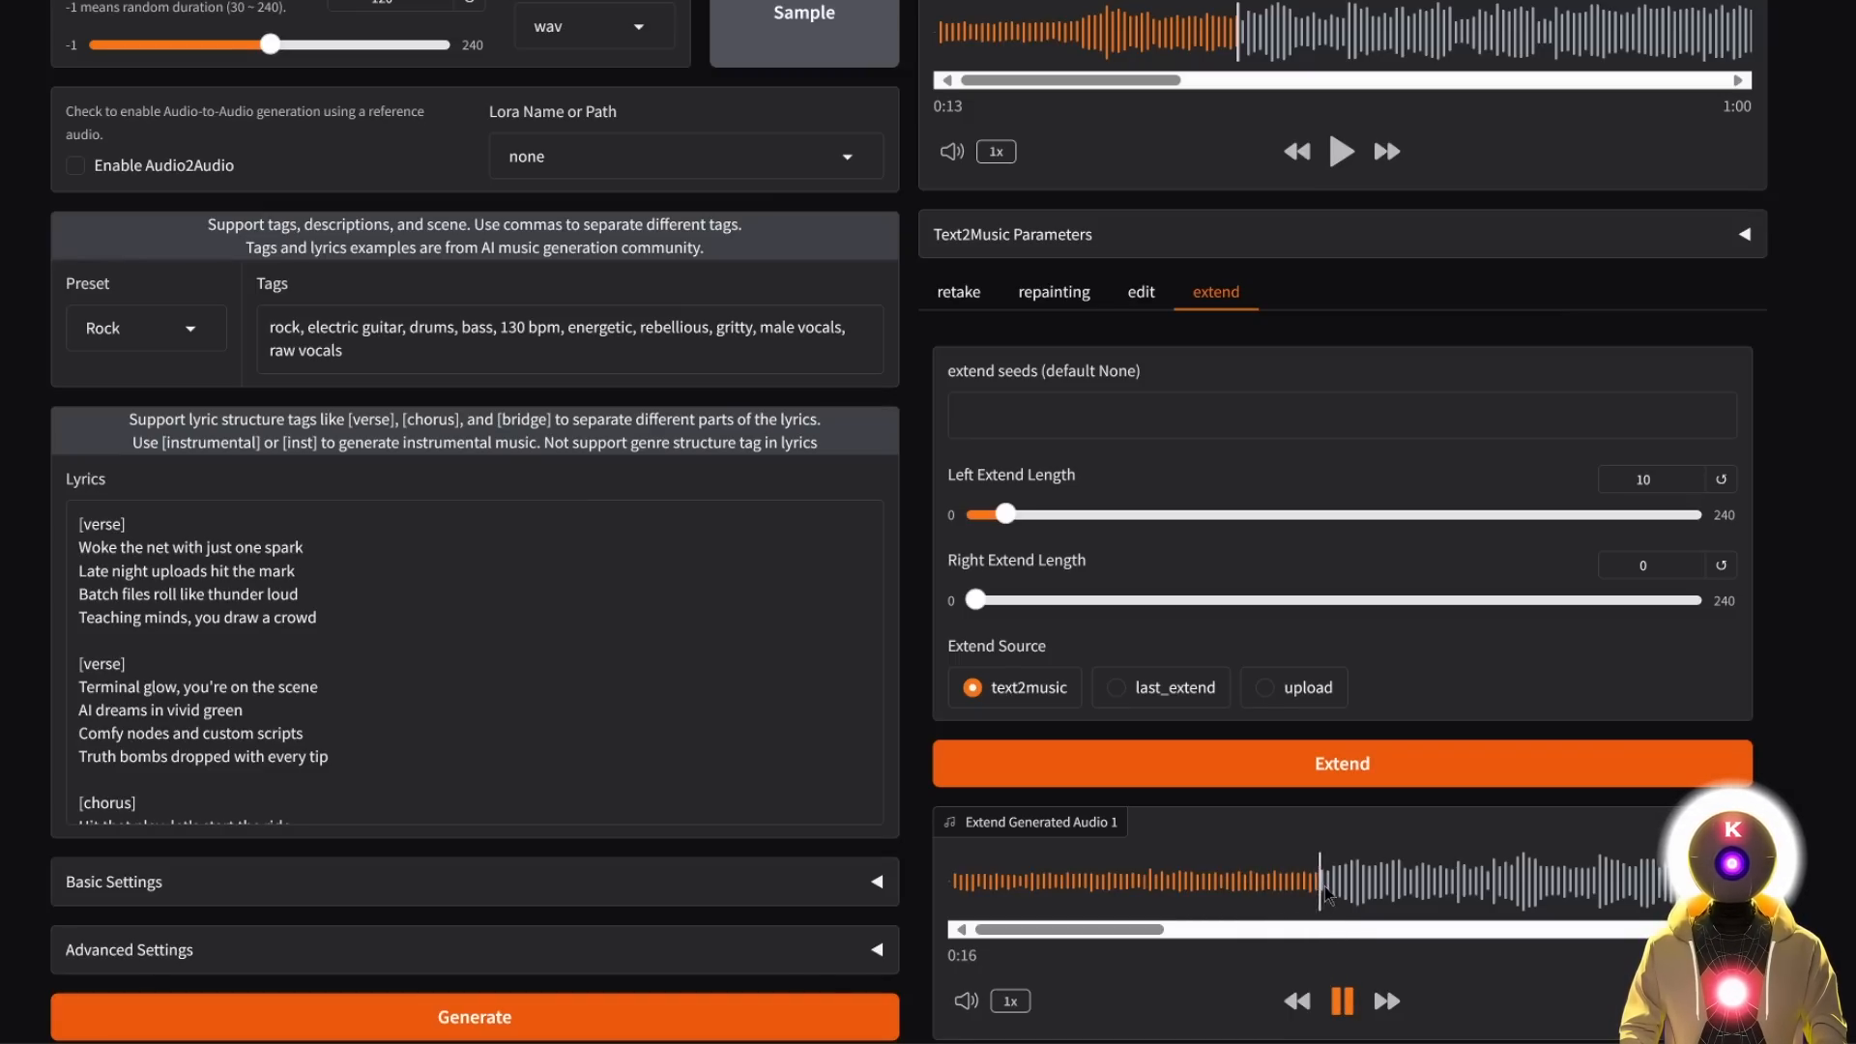
pyautogui.click(1342, 1003)
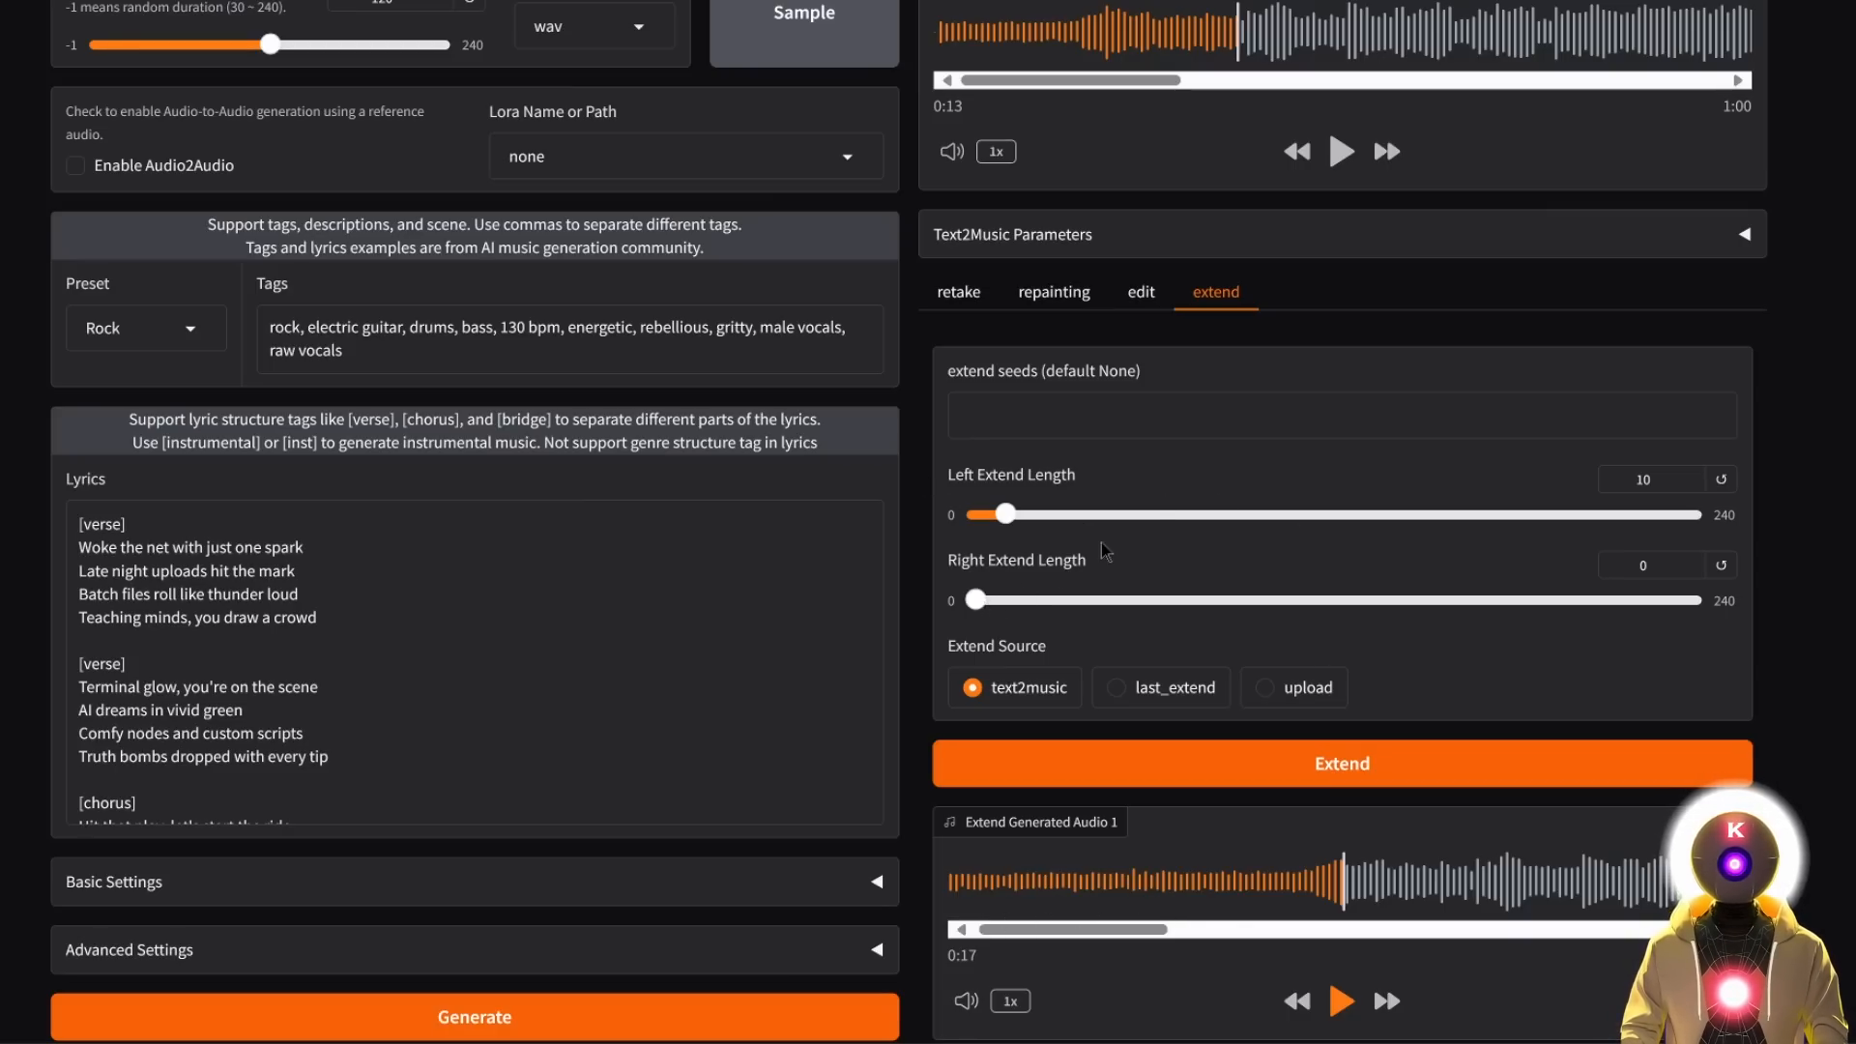
# Extend the end of the text2music song with Left Extend Length 0 and Right Extend Length 10, and listen to its ending.
pyautogui.moveTo(976, 600); pyautogui.dragTo(1032, 600)
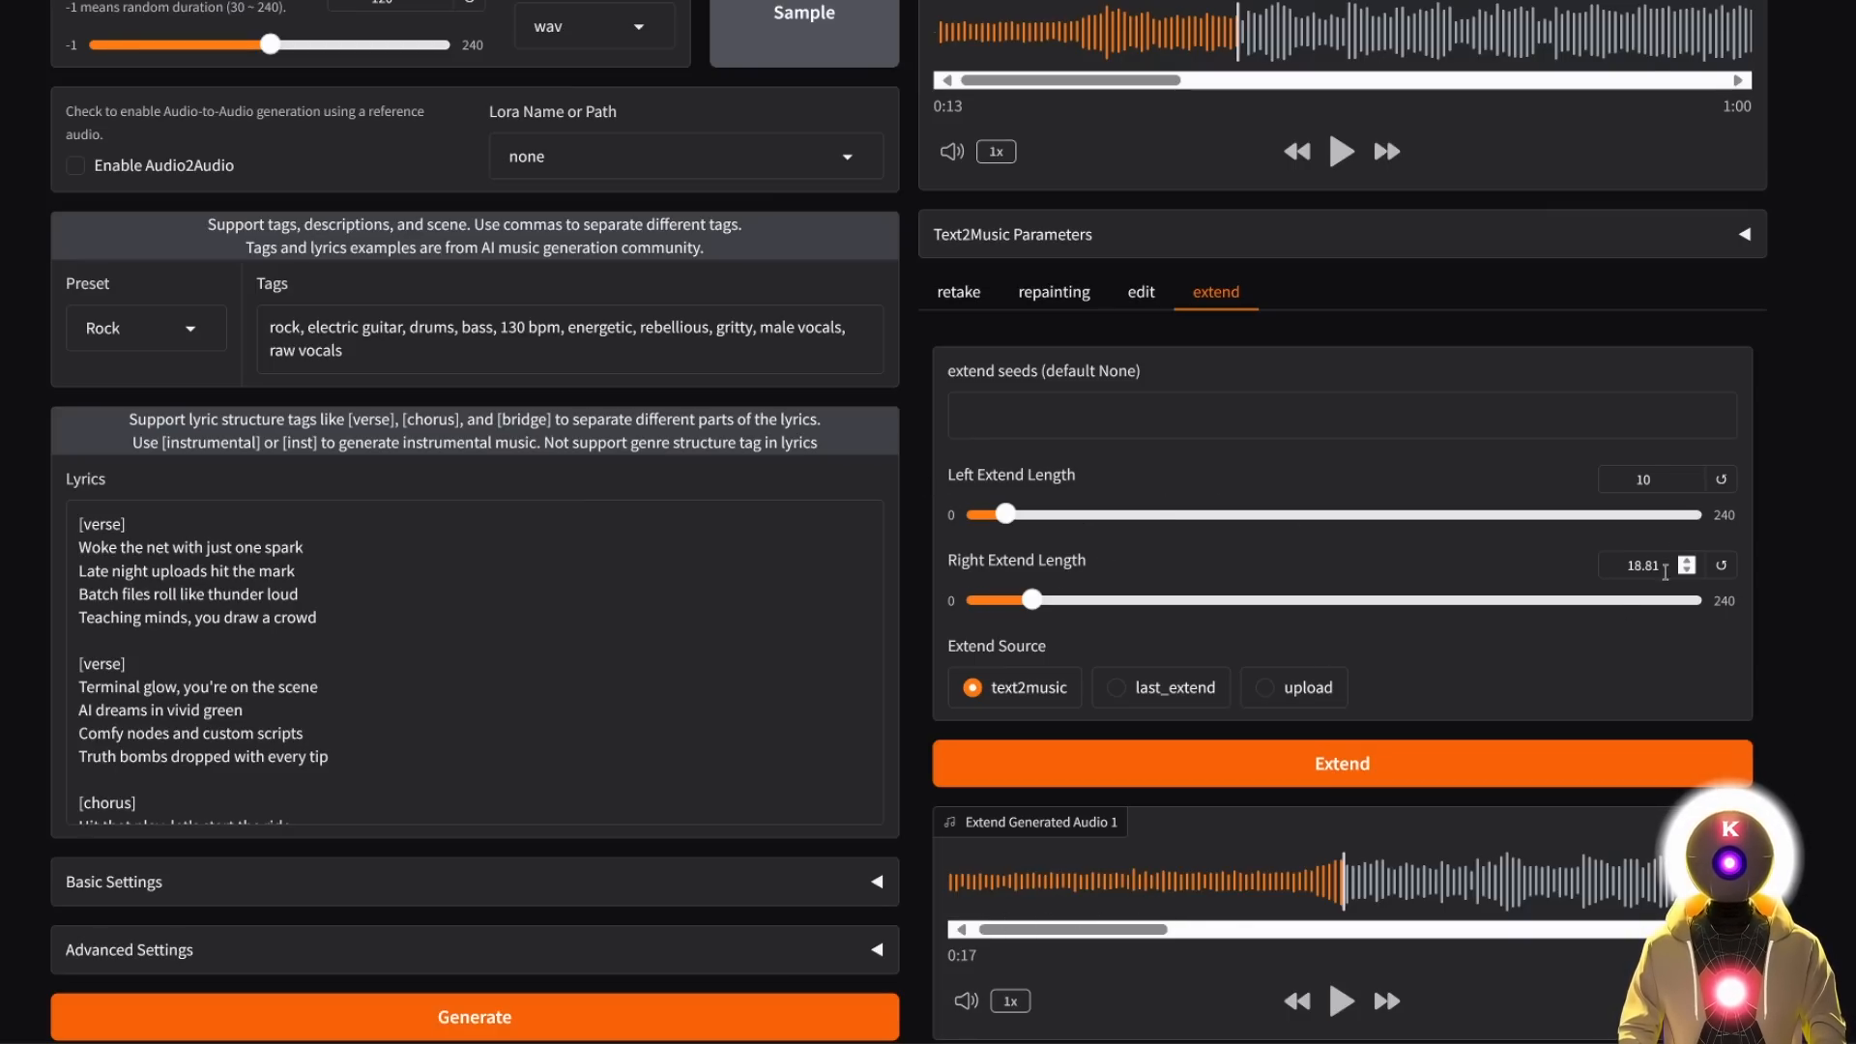
pyautogui.click(1398, 768)
pyautogui.scroll(-2, 1399, 770)
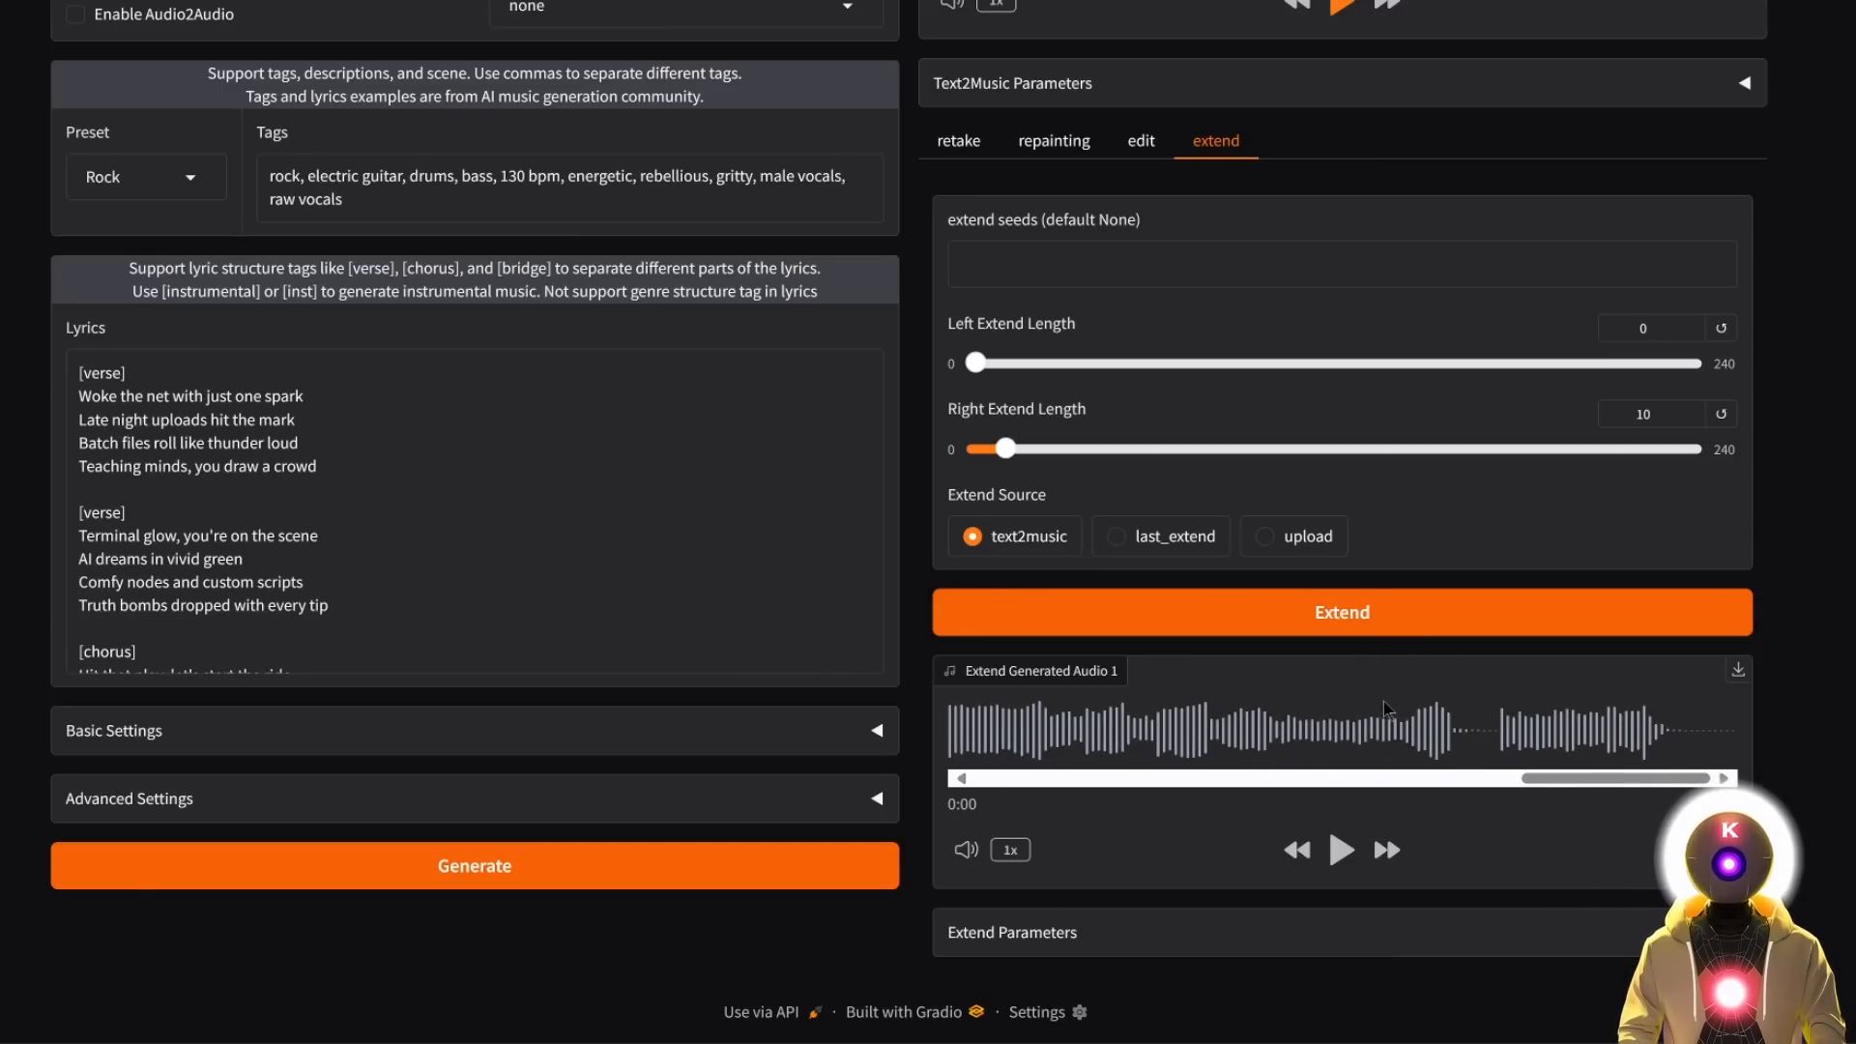
pyautogui.click(1379, 713)
pyautogui.click(1342, 850)
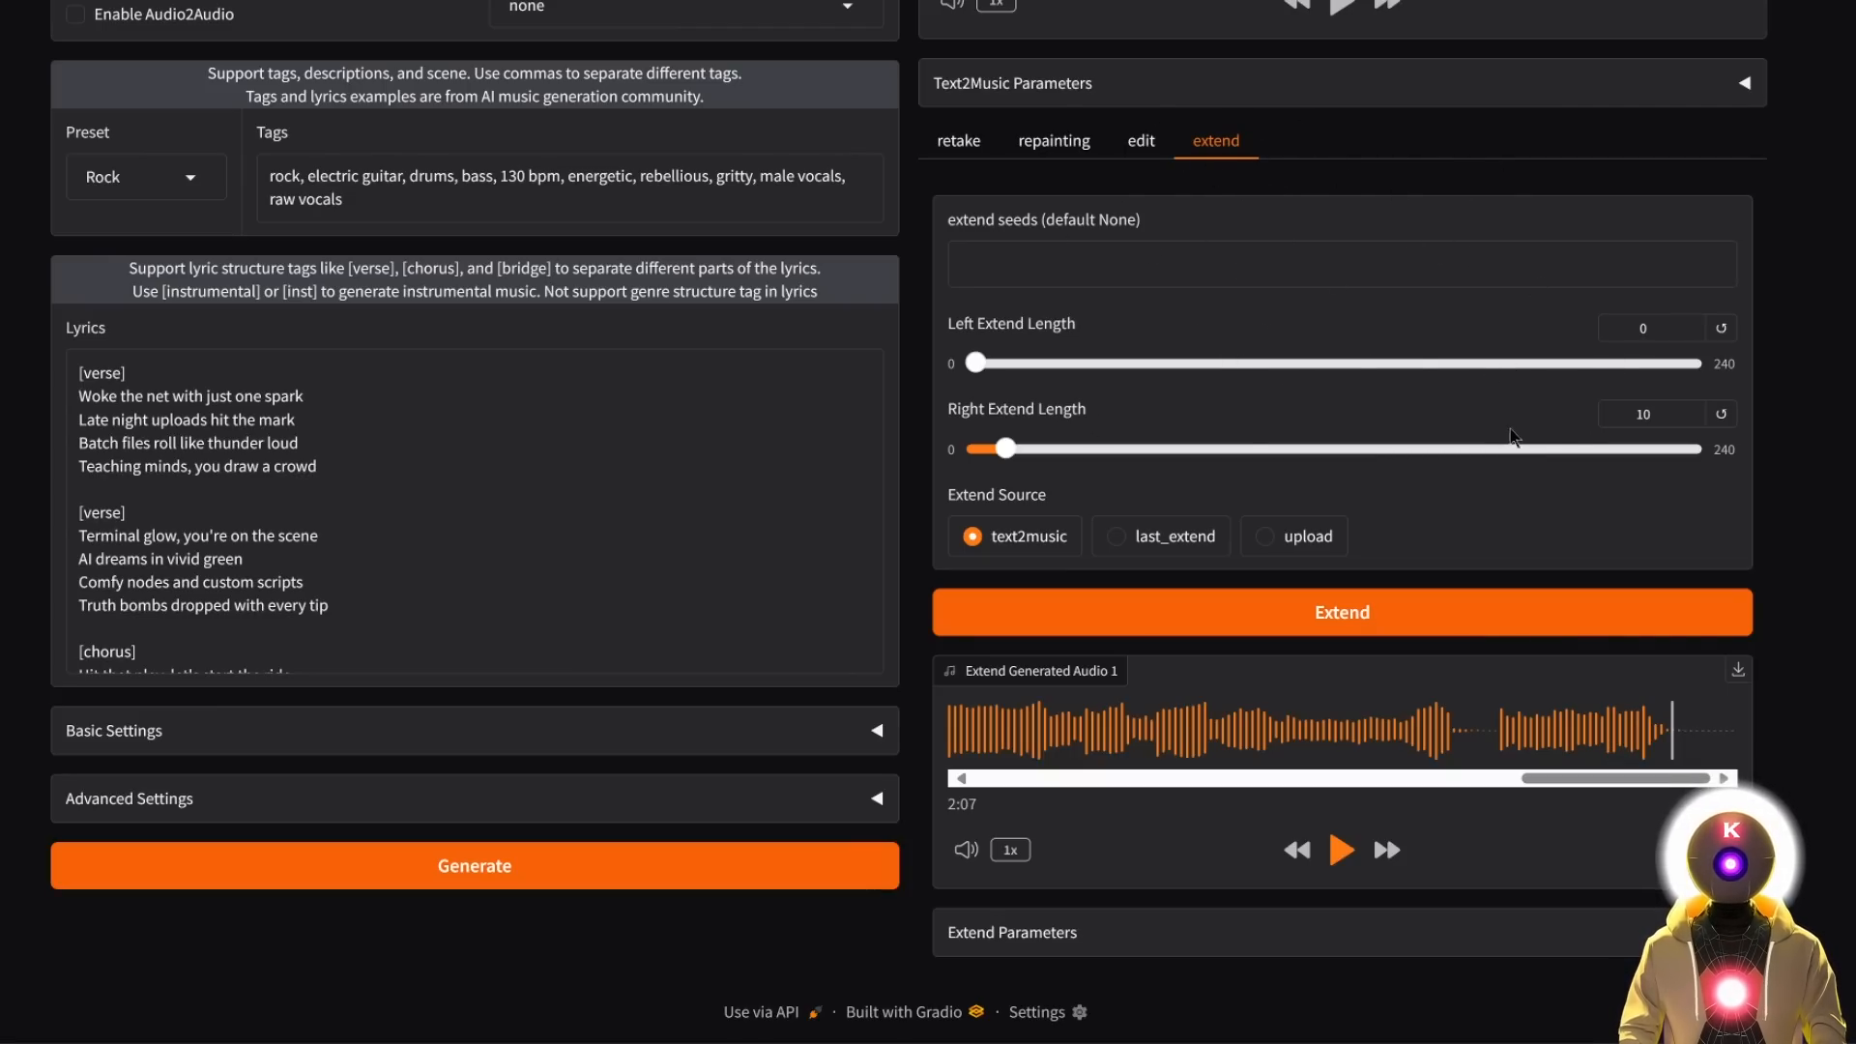
# Switch to the ACE-Step project page and browse its example prompts from General Songs through Experimental Inputs to Instrumentals.
pyautogui.scroll(1, 1459, 407)
pyautogui.scroll(1, 1459, 407)
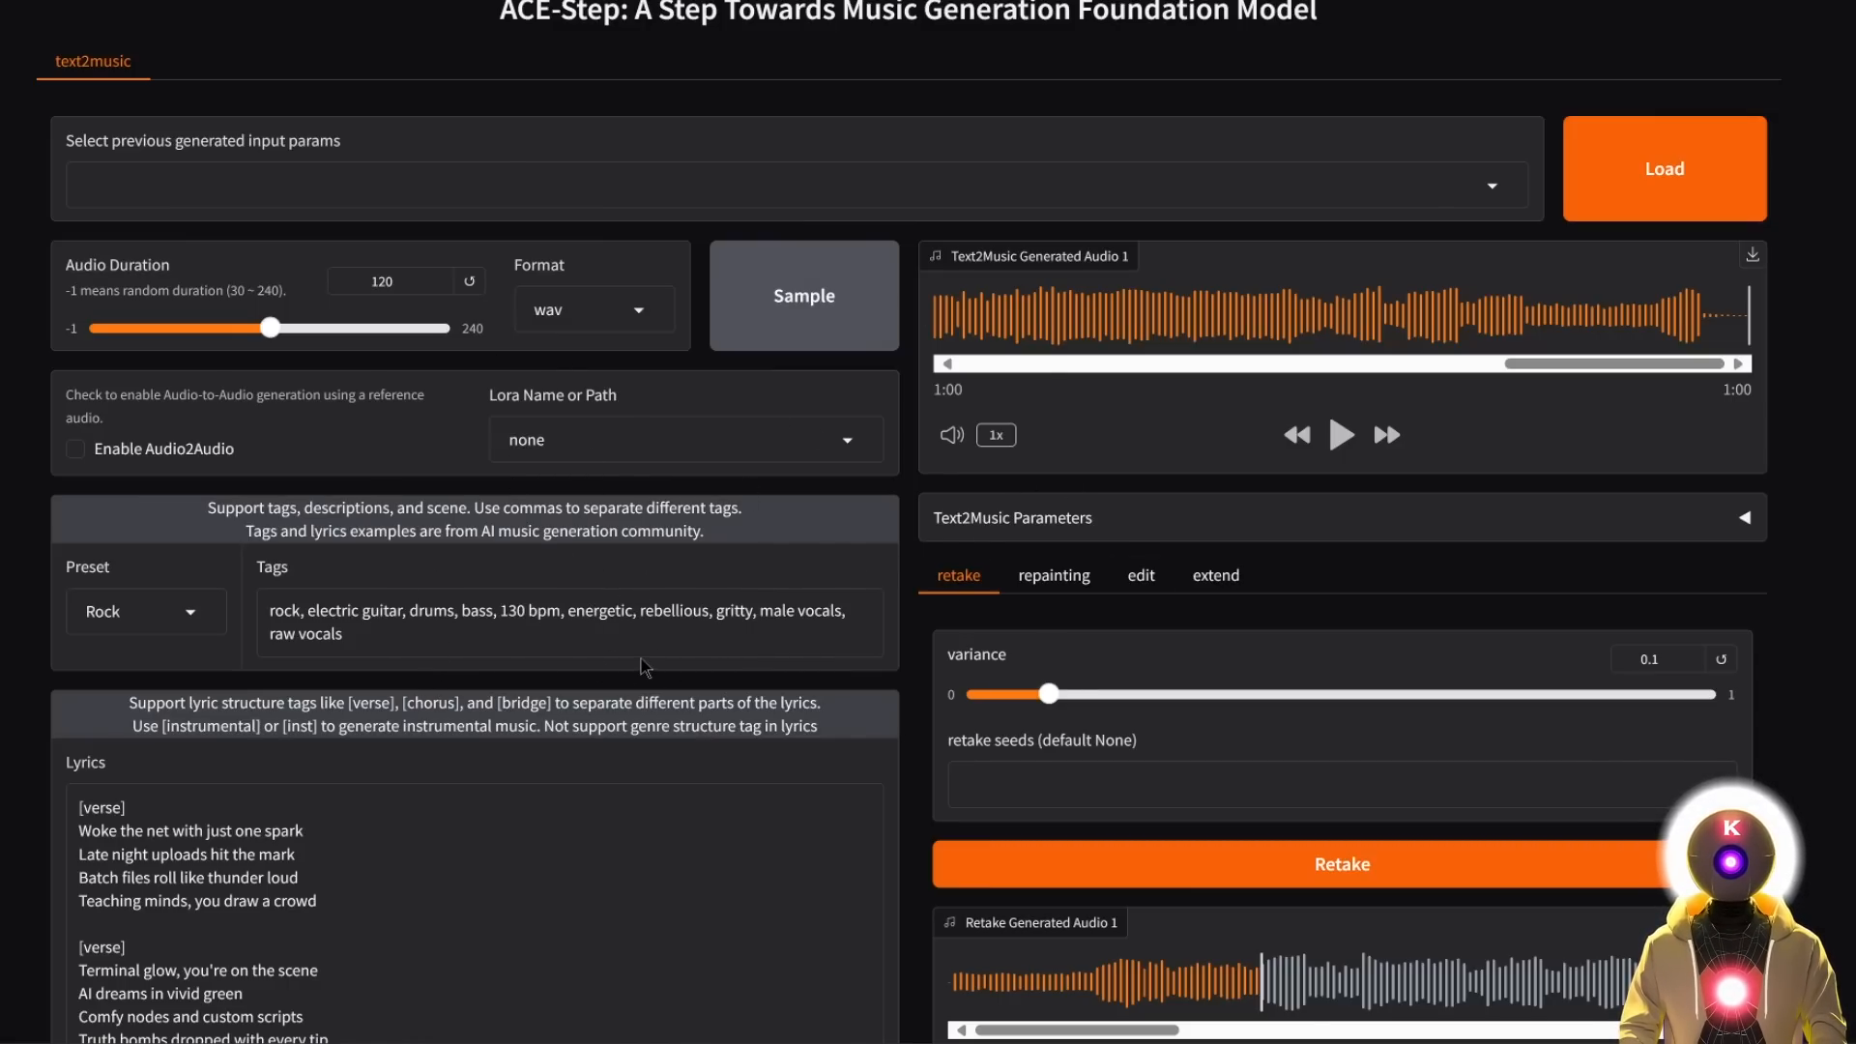
pyautogui.scroll(1, 647, 668)
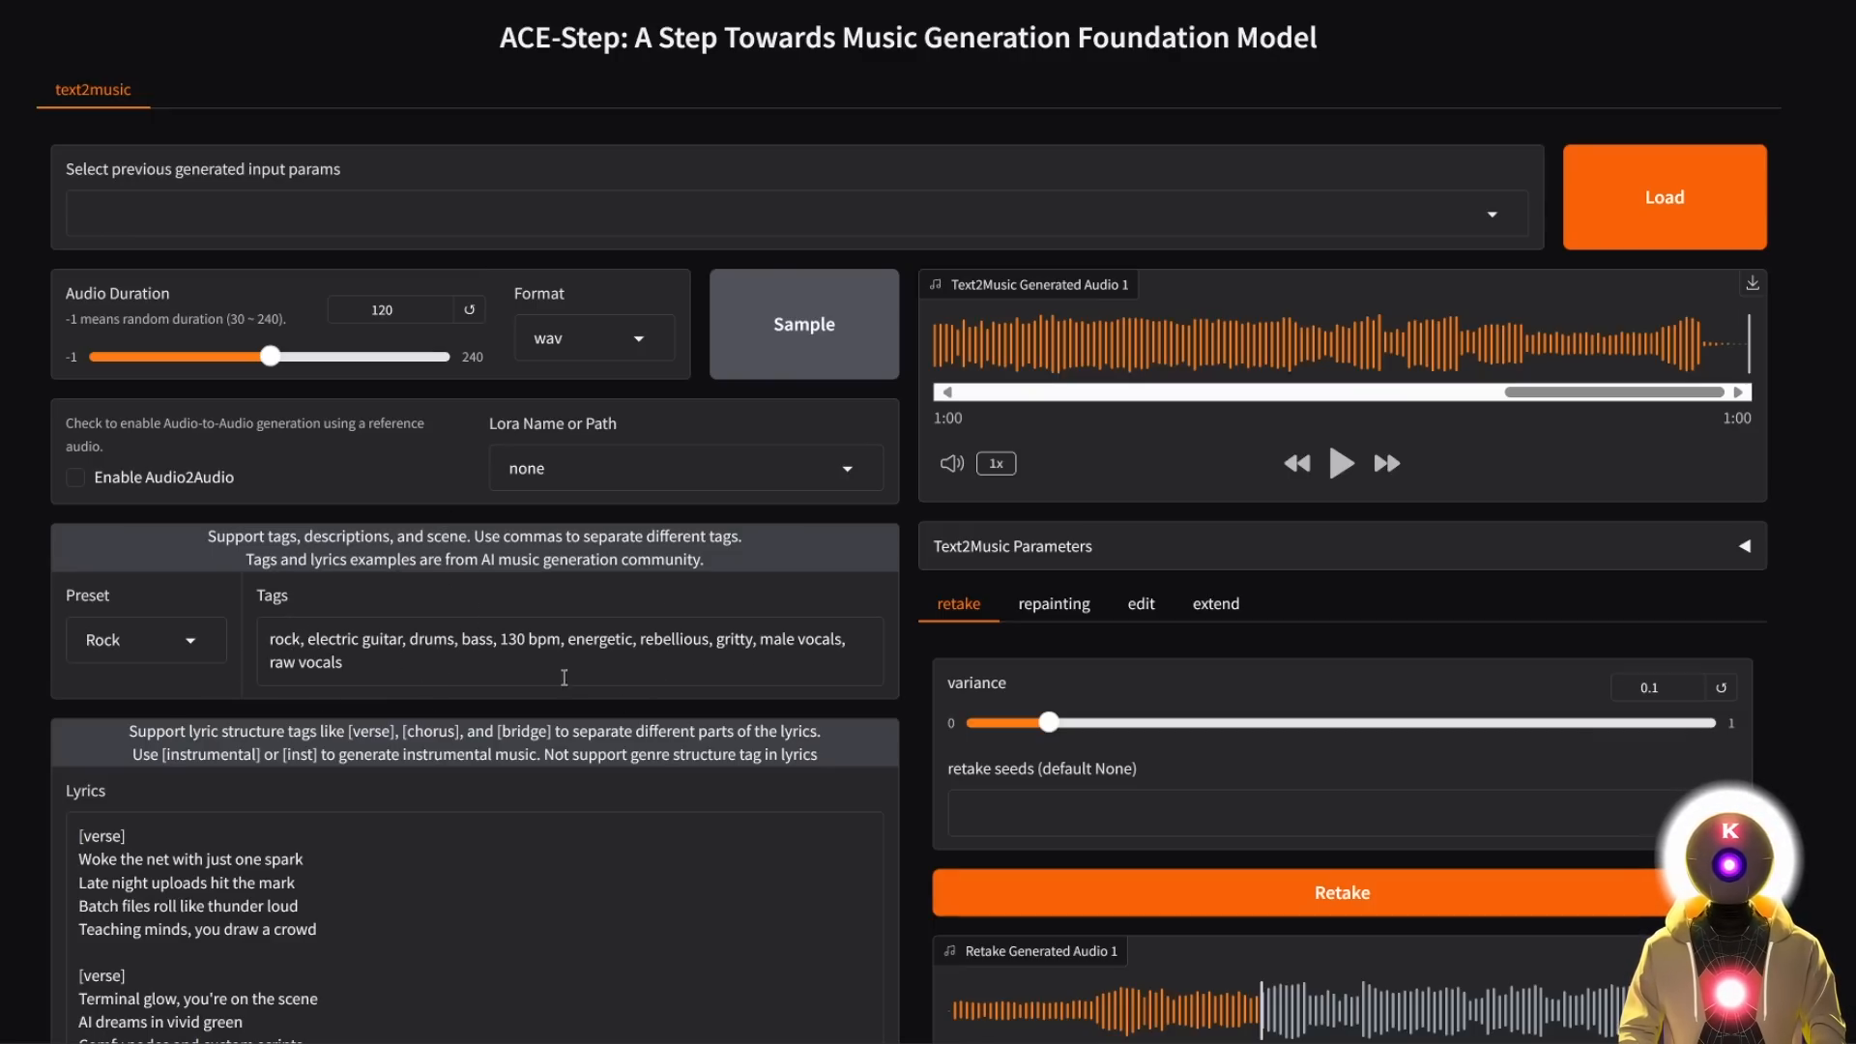
pyautogui.click(505, 666)
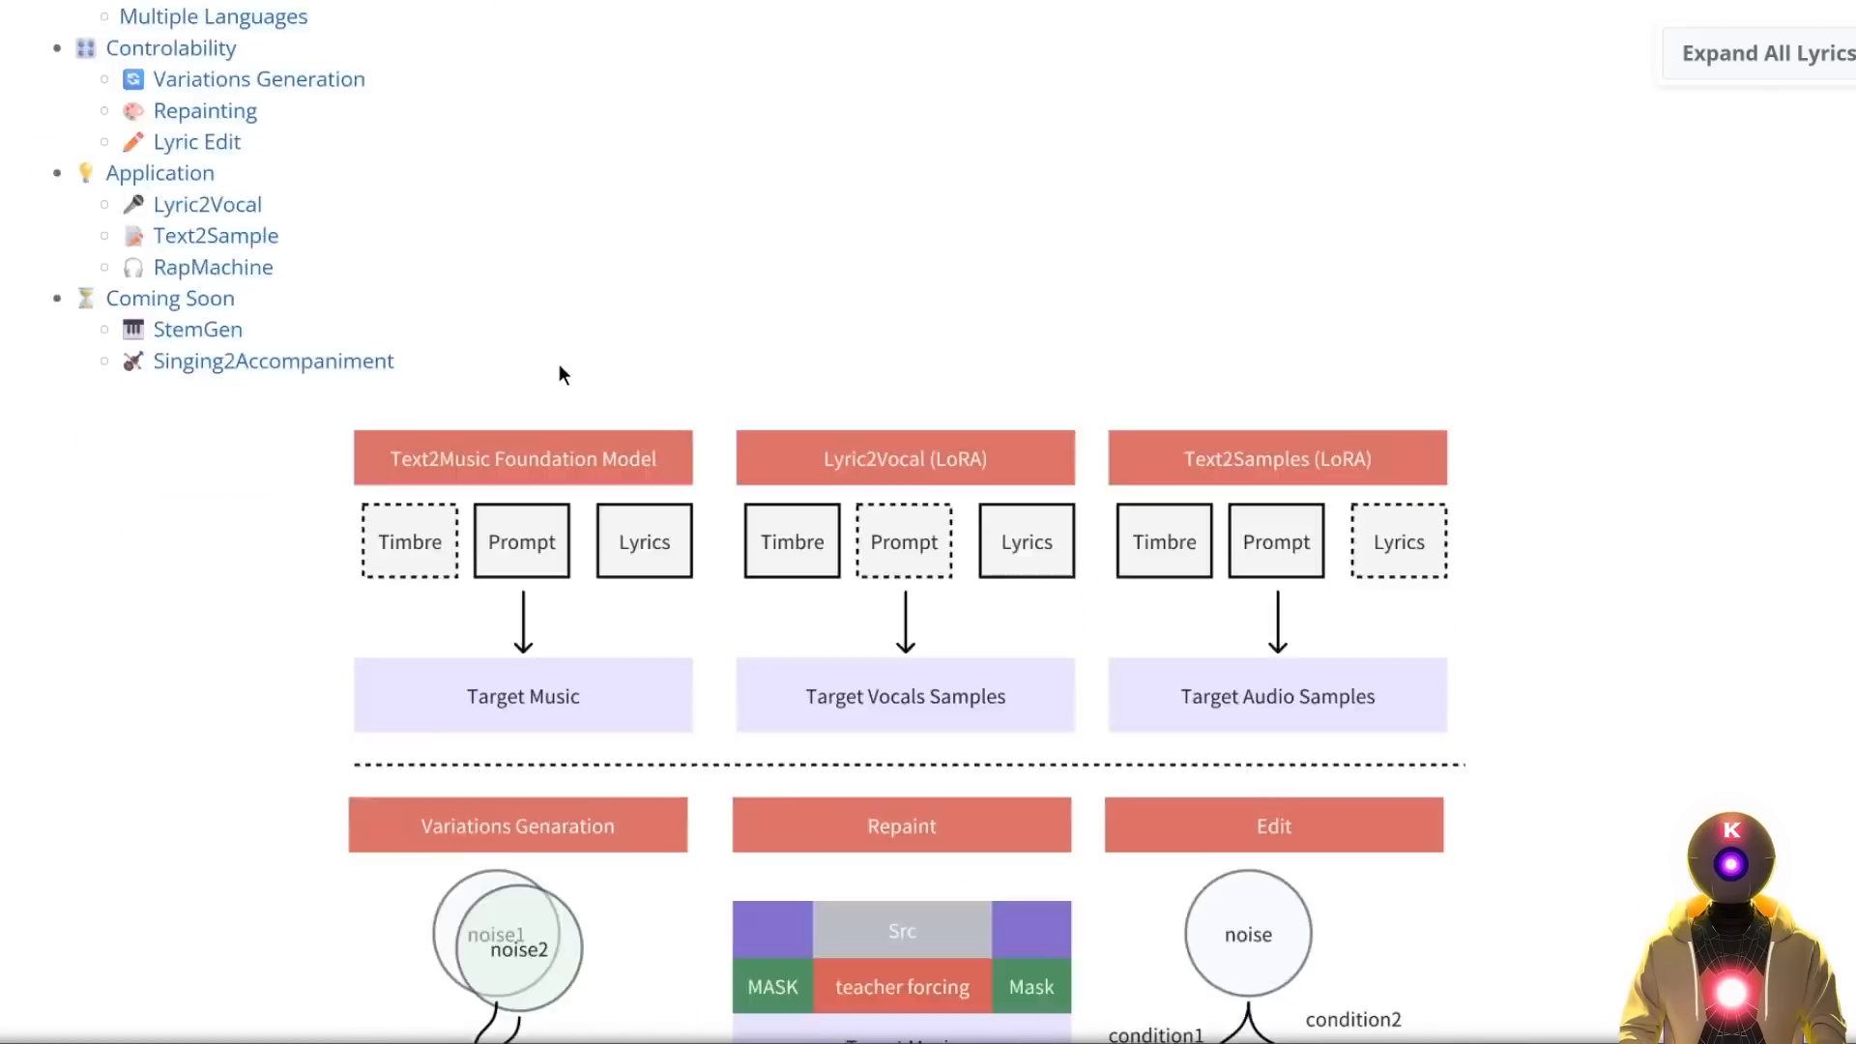
pyautogui.scroll(-15, 558, 364)
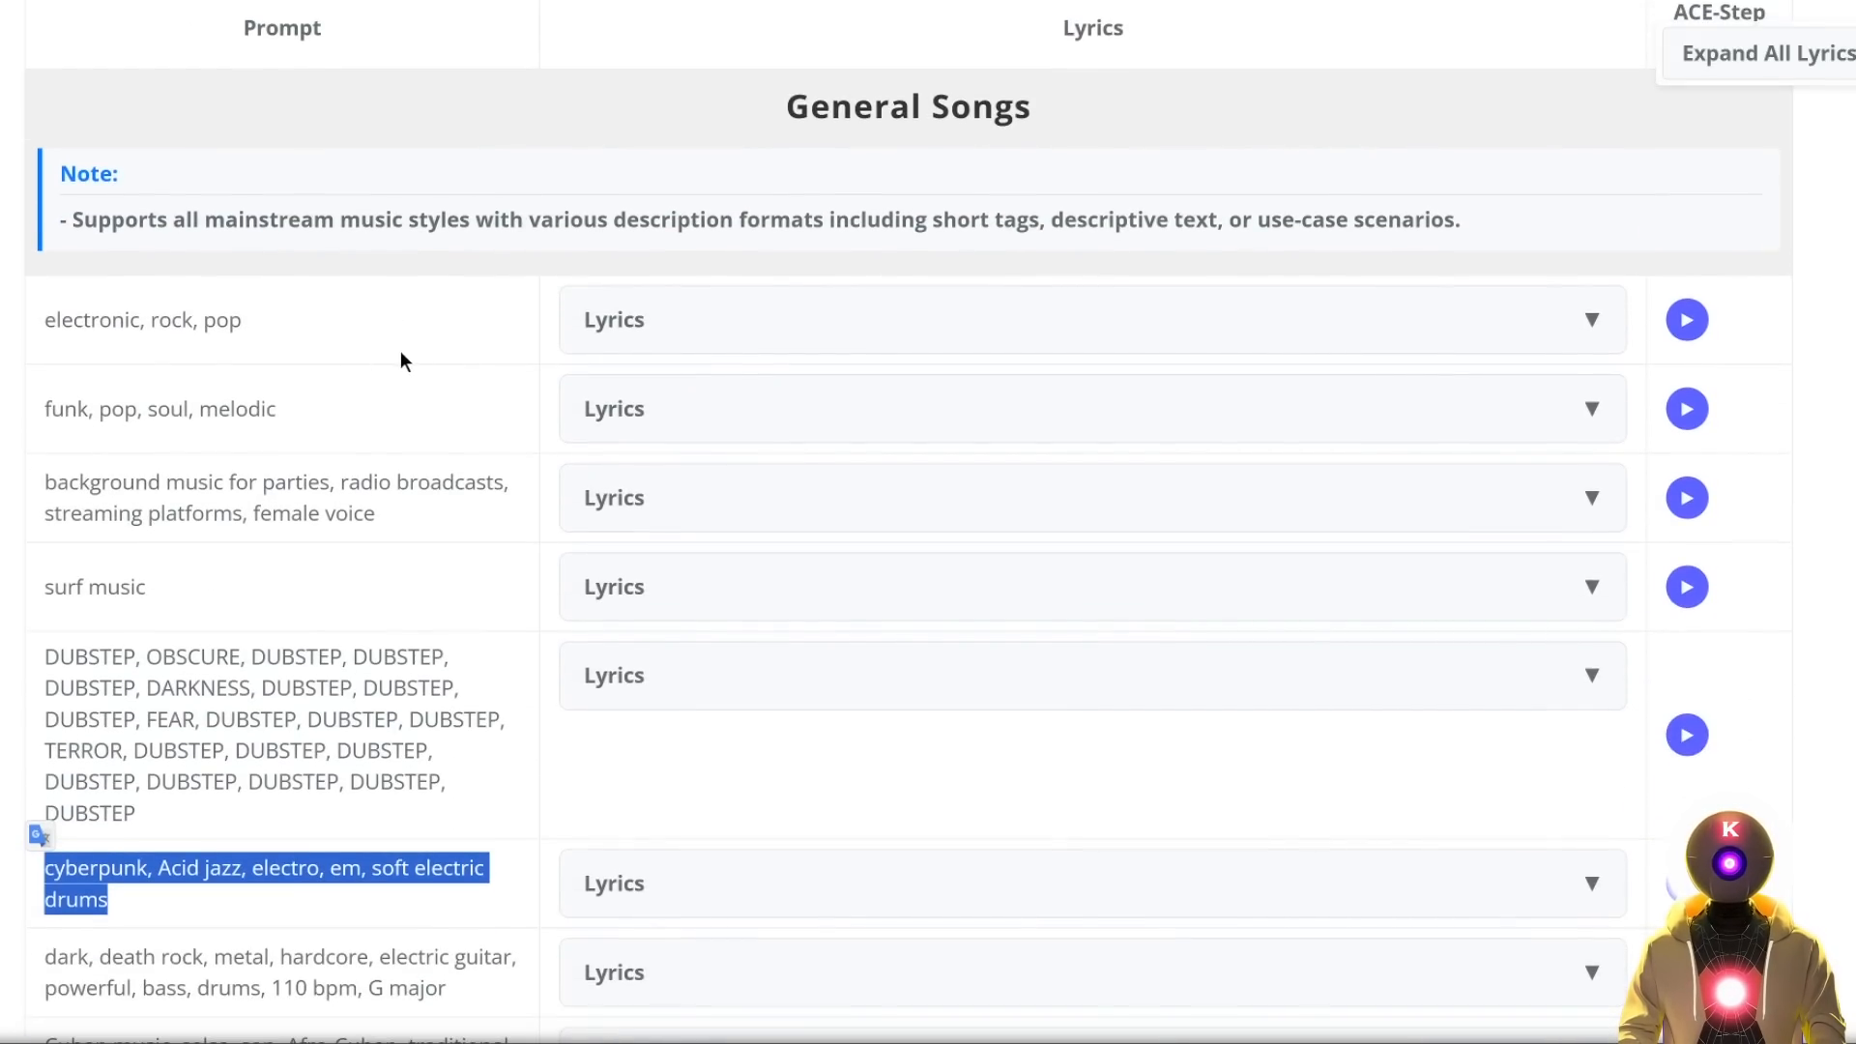
pyautogui.click(402, 377)
pyautogui.scroll(-6, 282, 381)
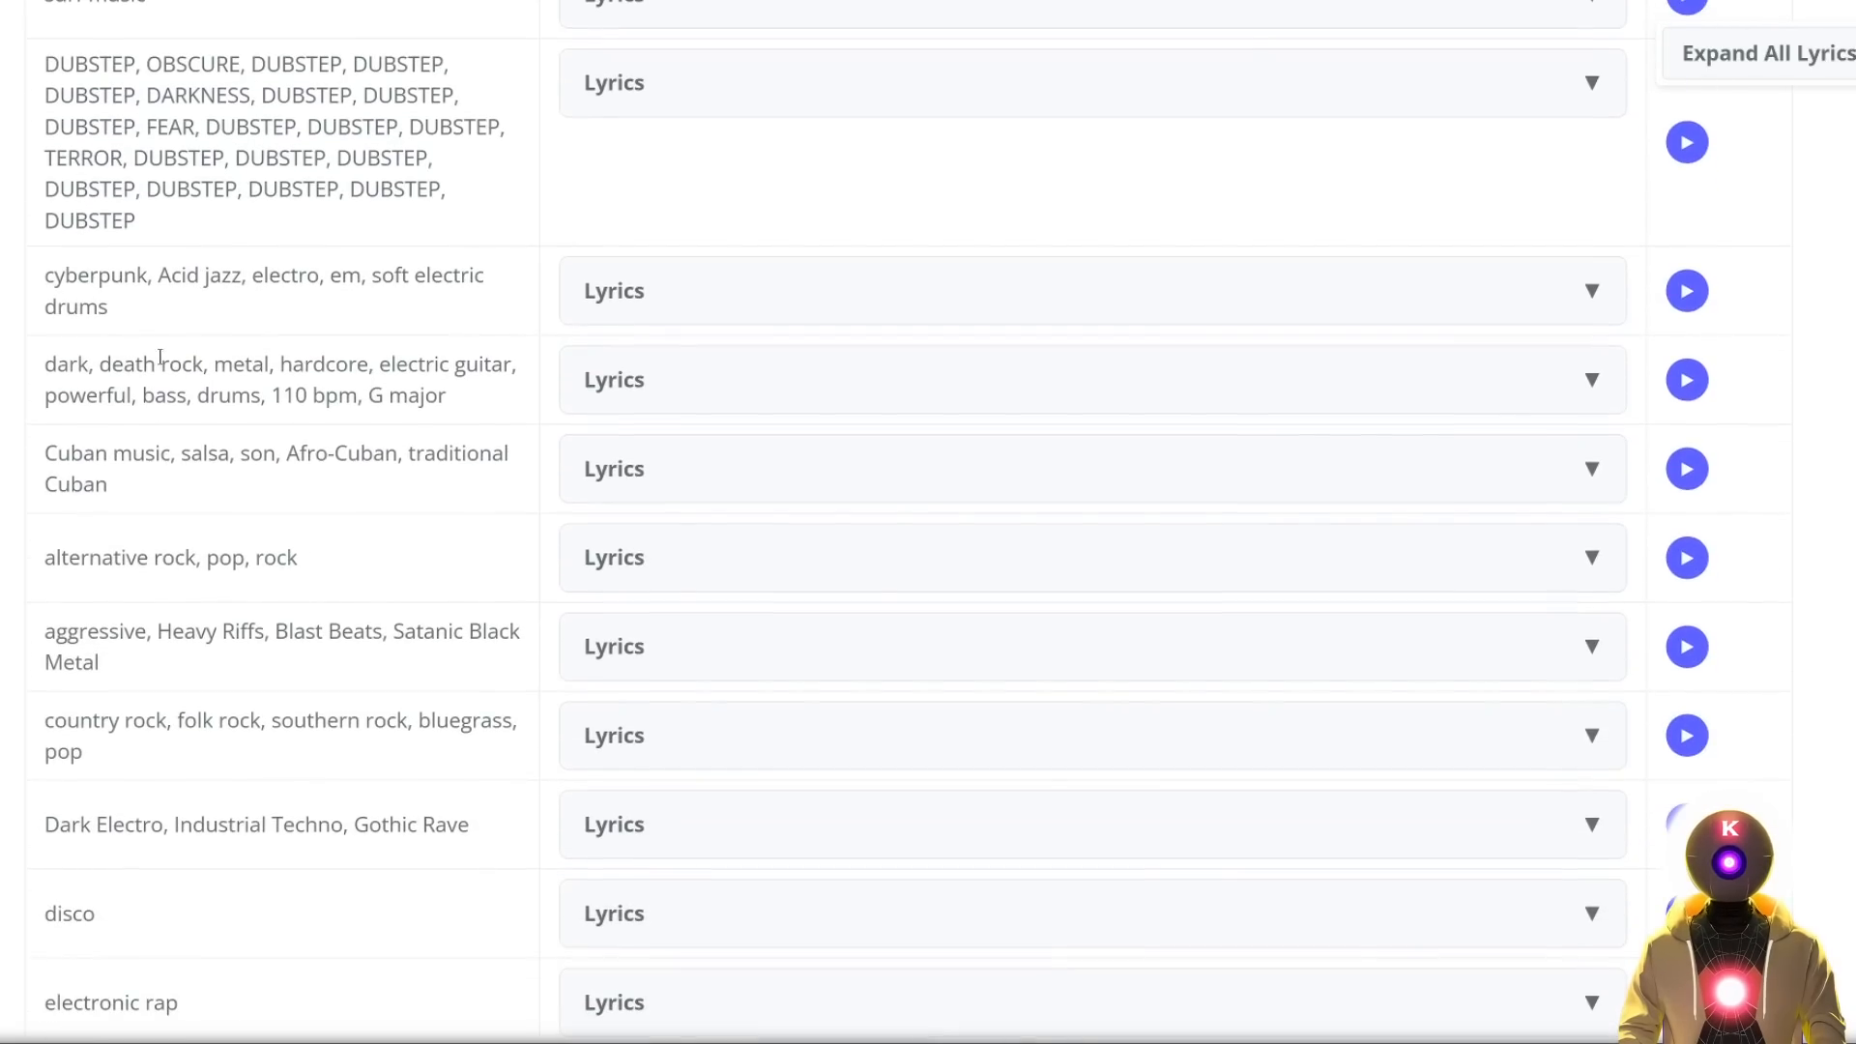
pyautogui.scroll(-5, 234, 446)
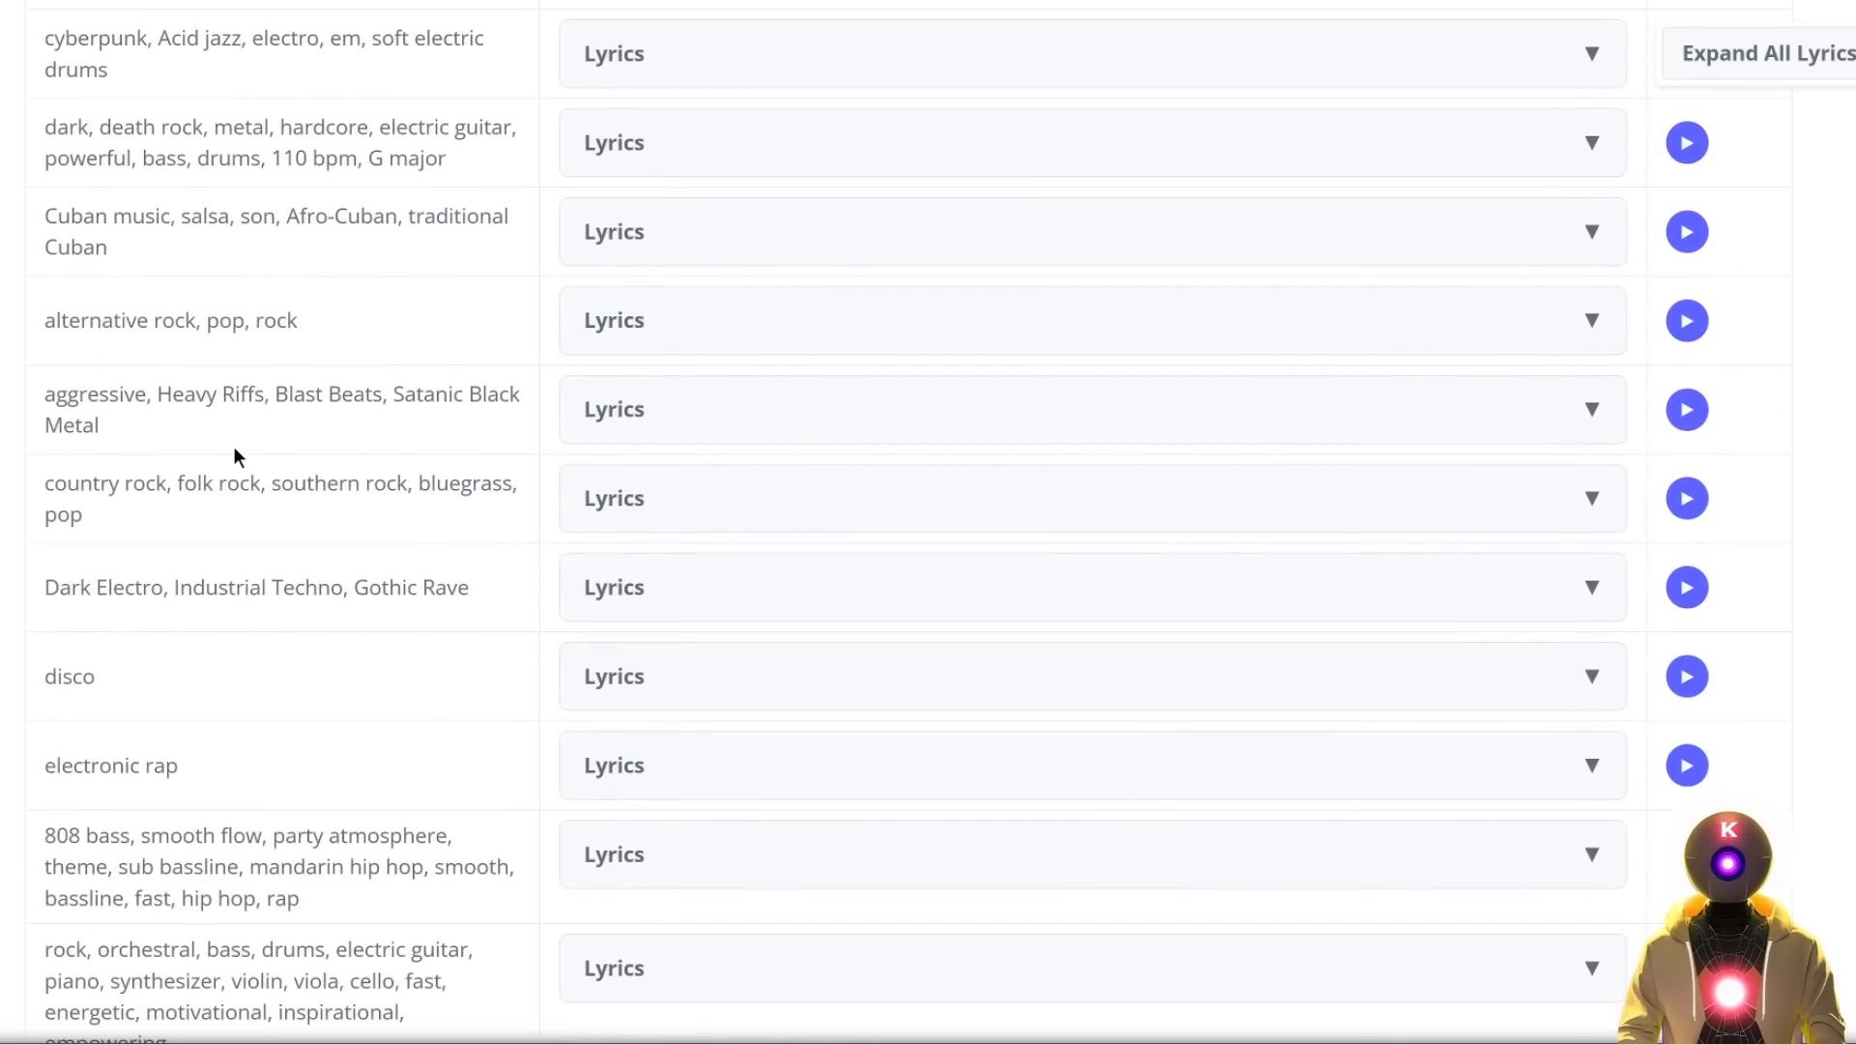
pyautogui.scroll(-17, 250, 307)
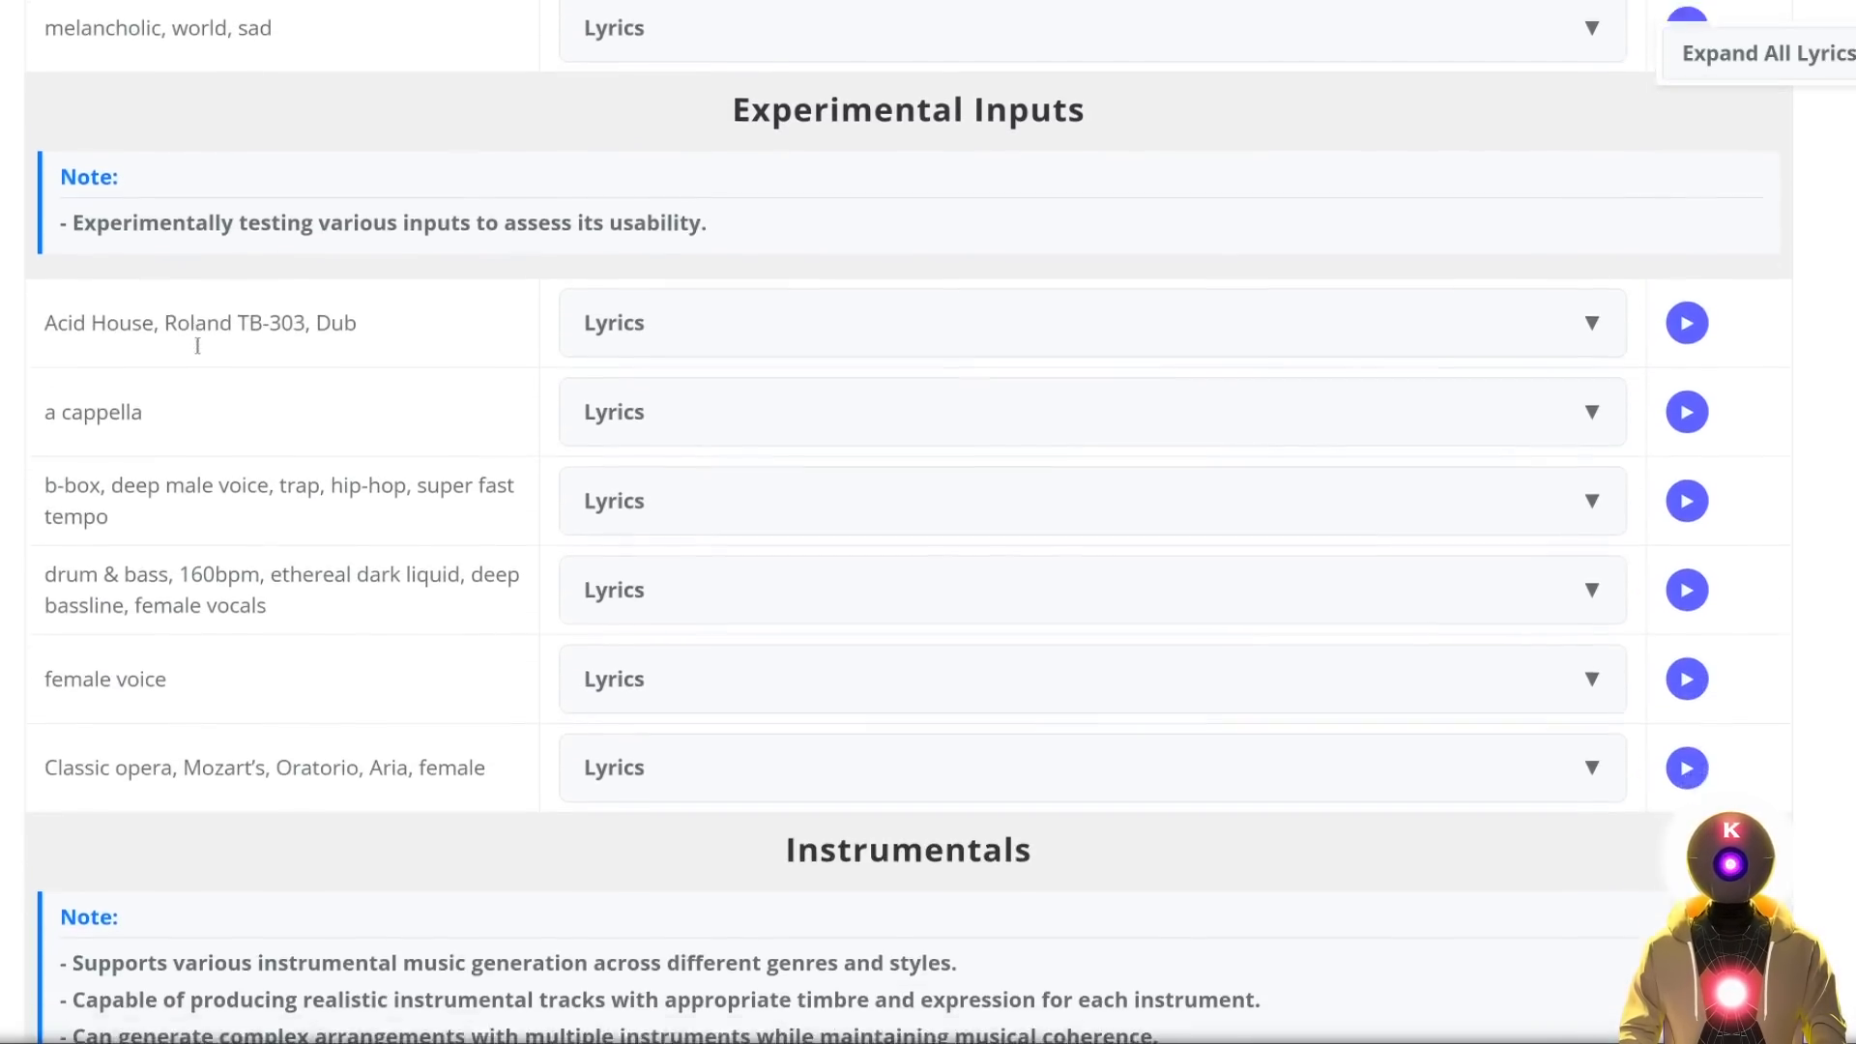
pyautogui.scroll(-3, 84, 447)
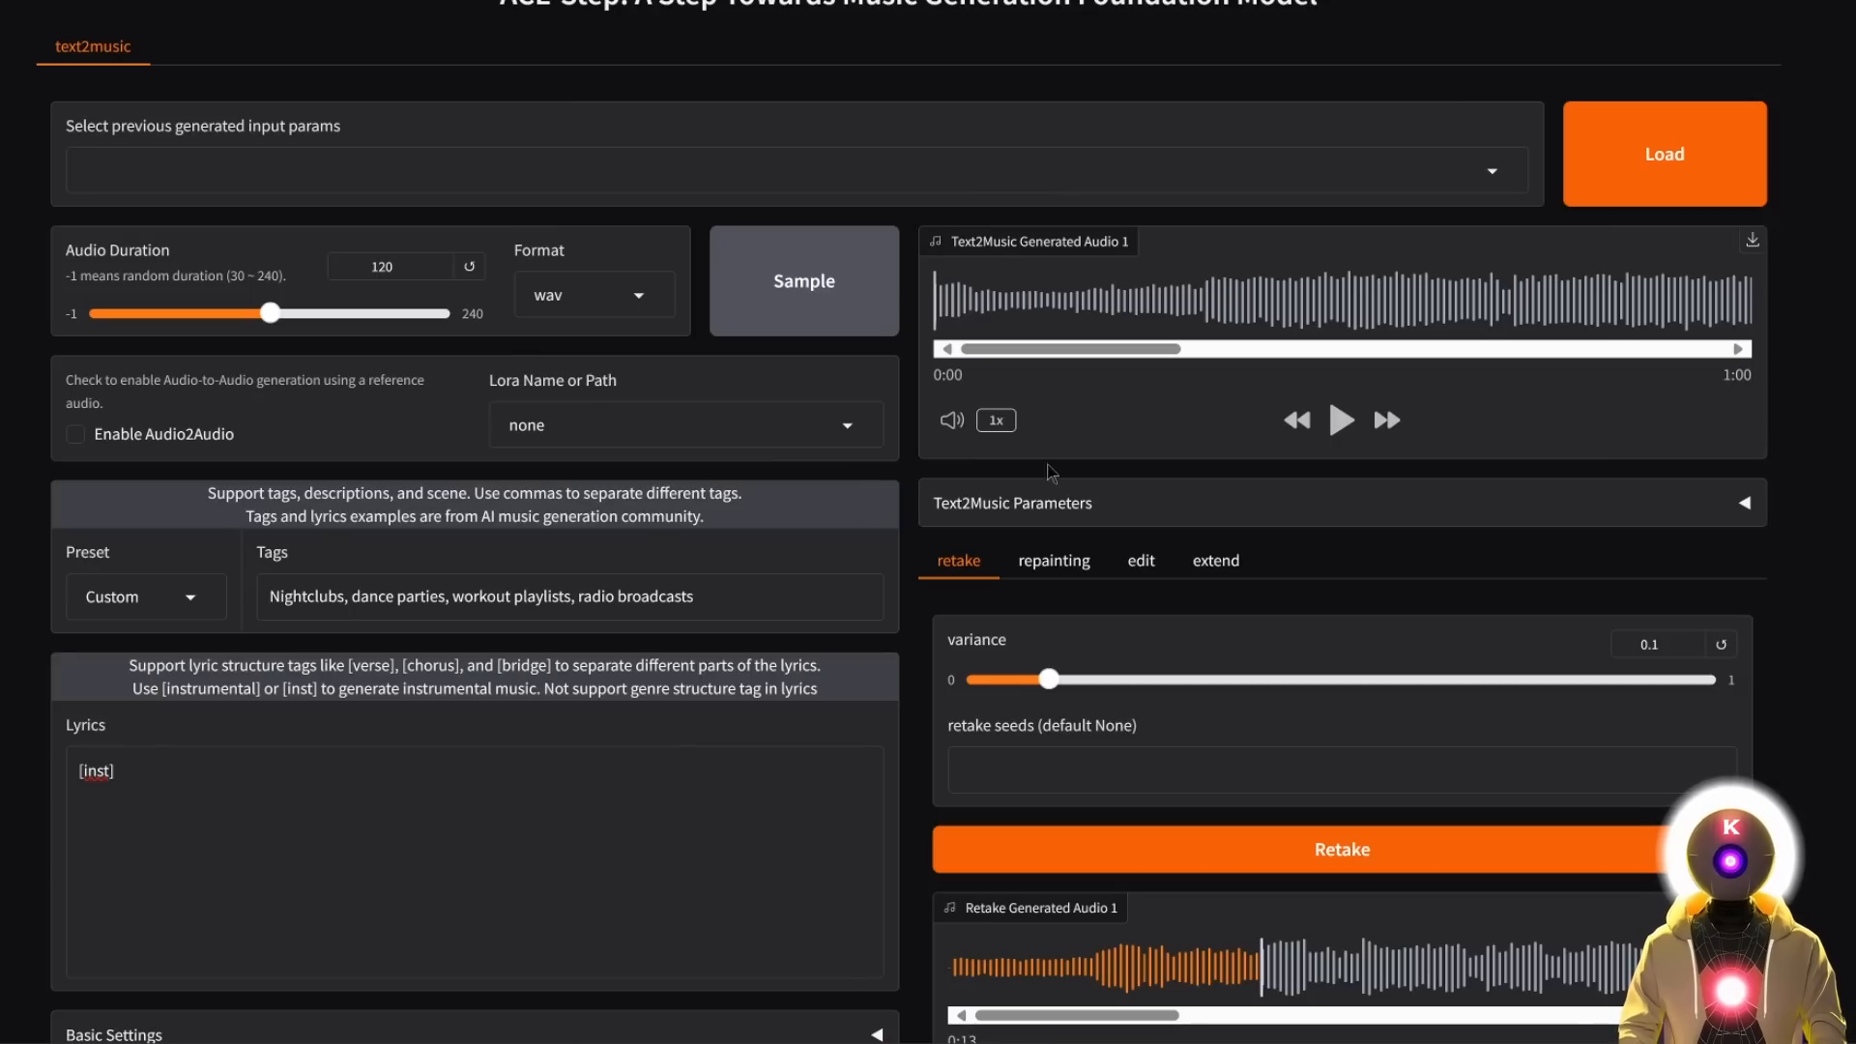
# Play the instrumental generated with the tags "Nightclubs, dance parties, workout playlists, radio broadcasts", and pause it at about 0:35.
pyautogui.click(1342, 420)
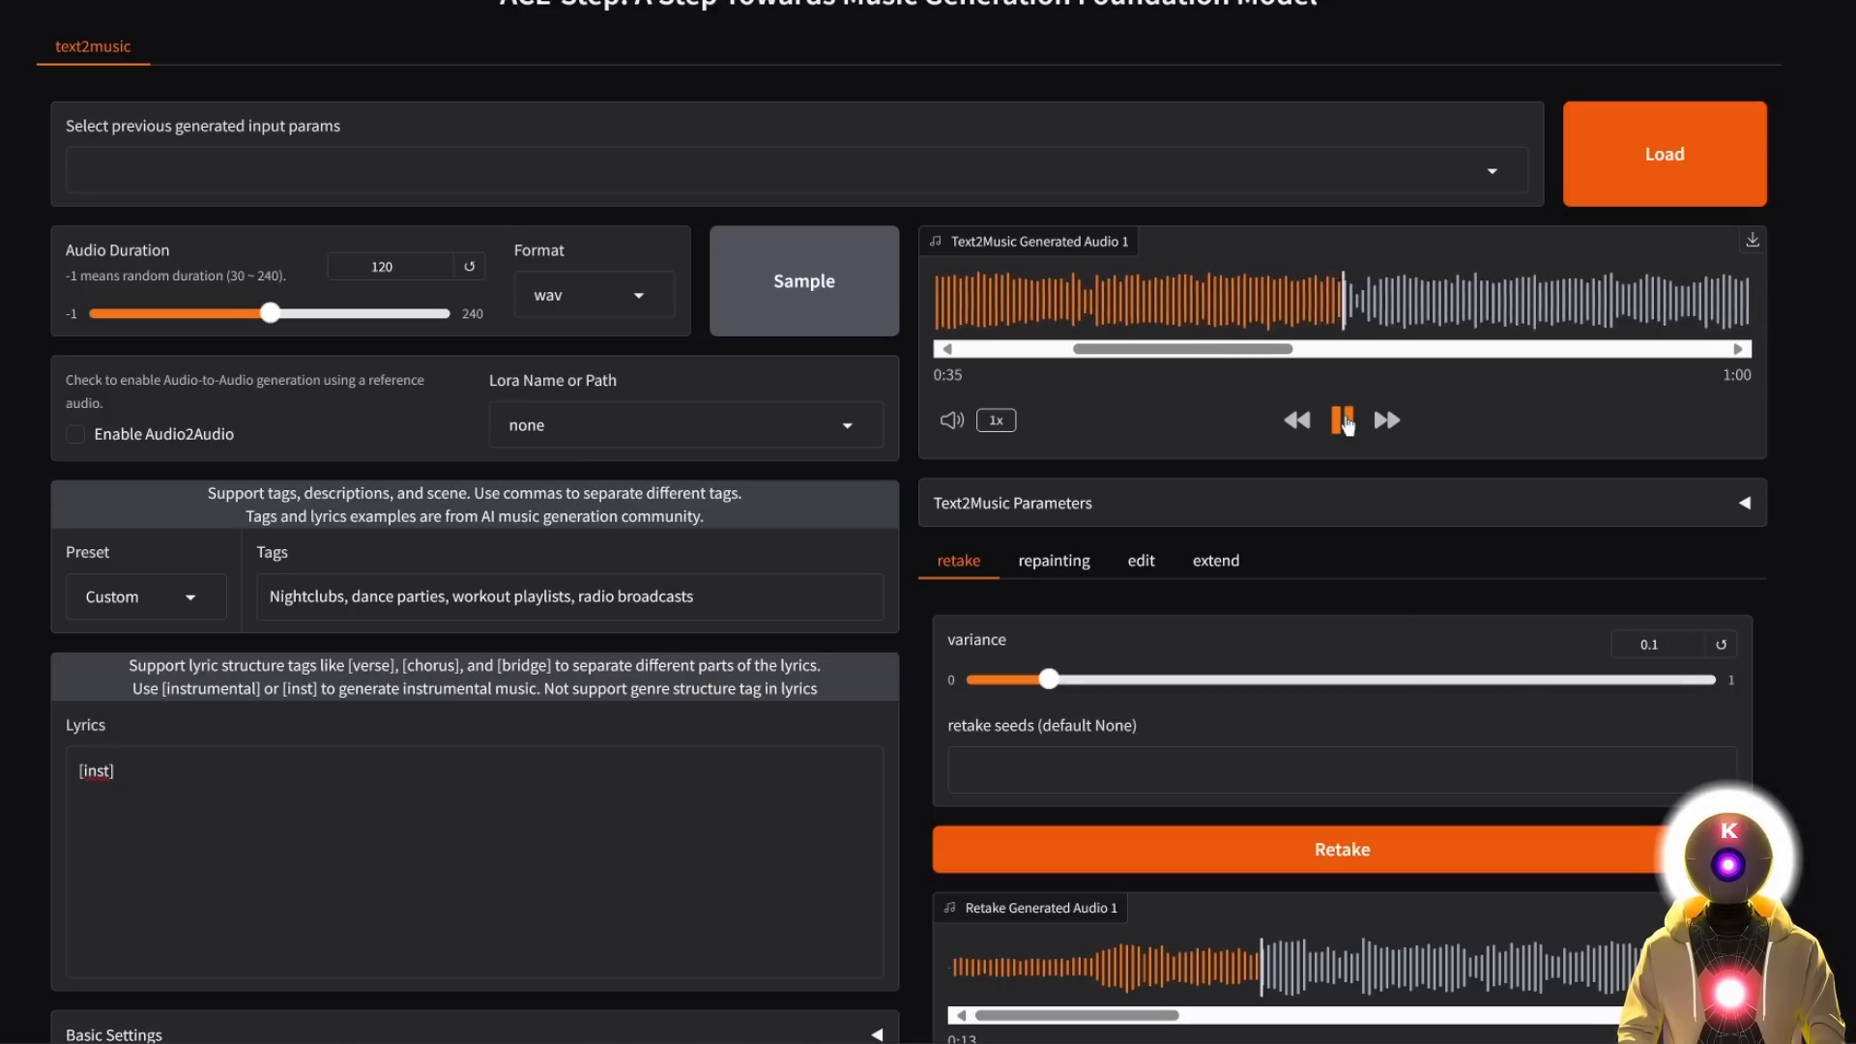
pyautogui.click(1343, 420)
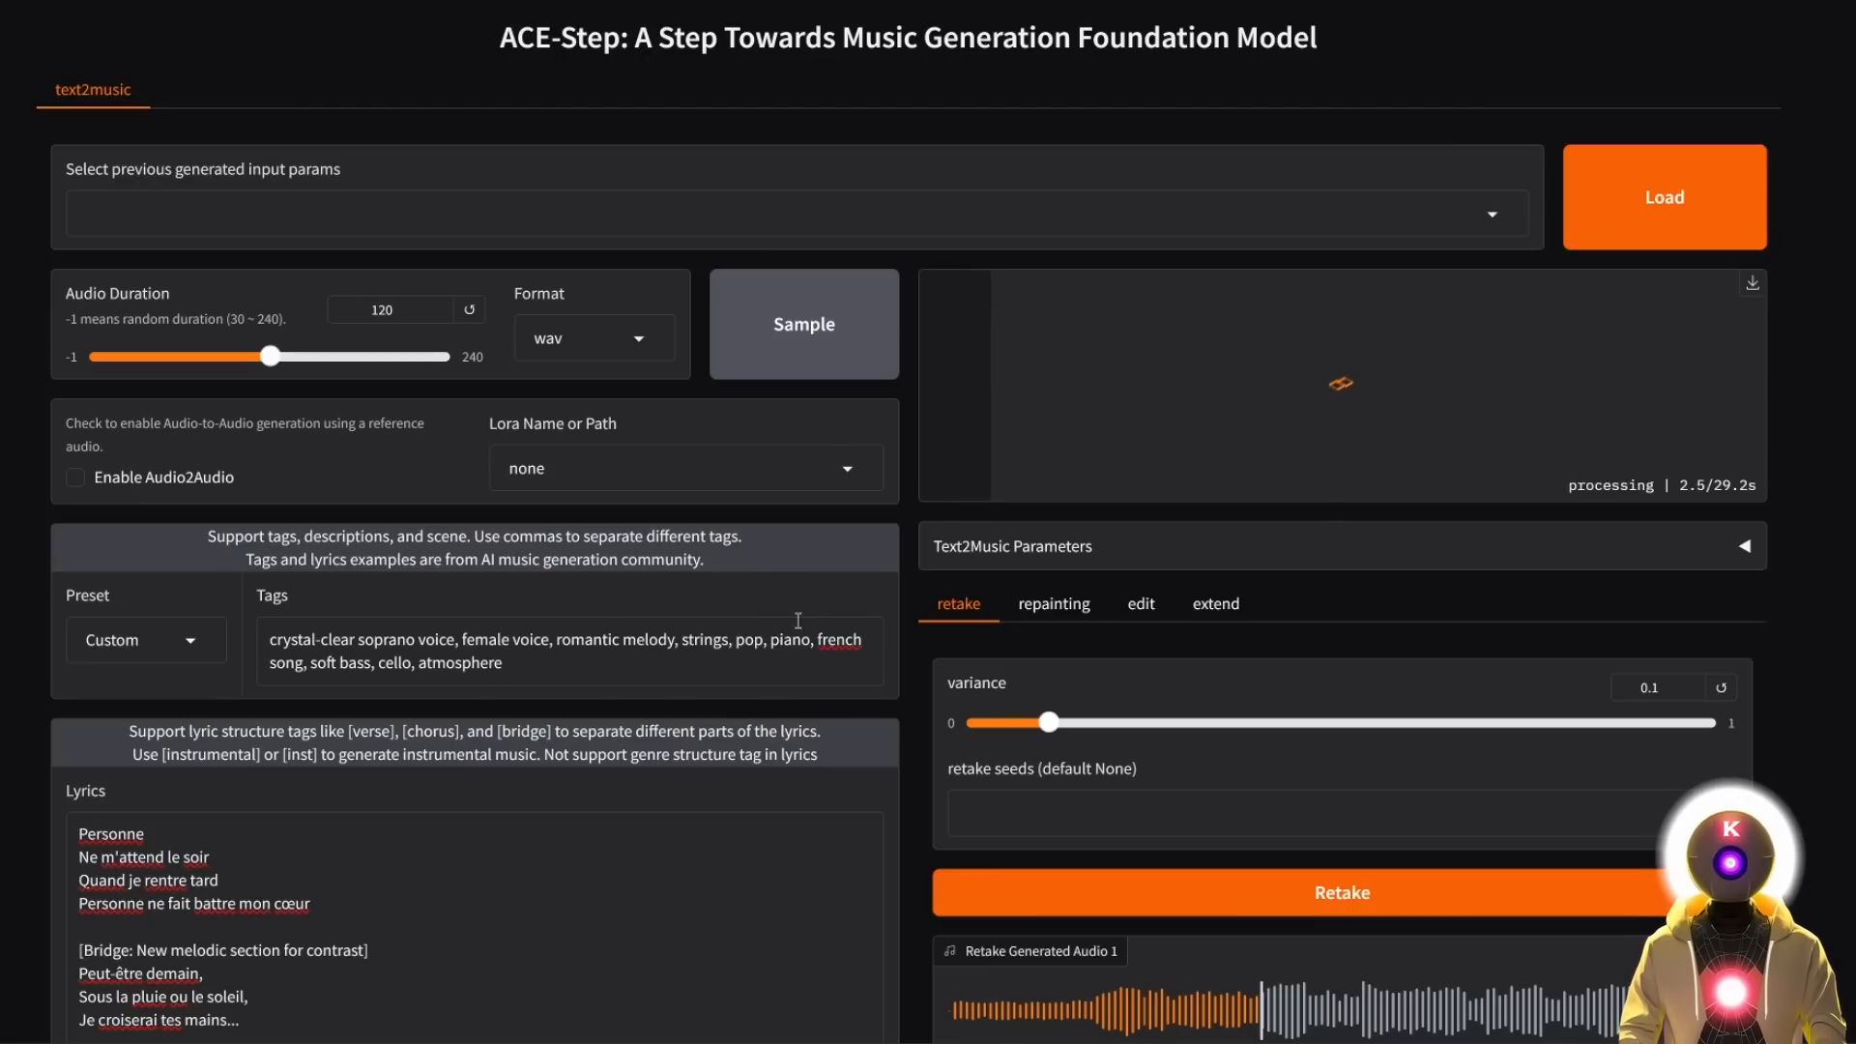
# Review the French song lyrics during generation and play the resulting soprano pop song.
pyautogui.scroll(-3, 512, 915)
pyautogui.scroll(3, 513, 915)
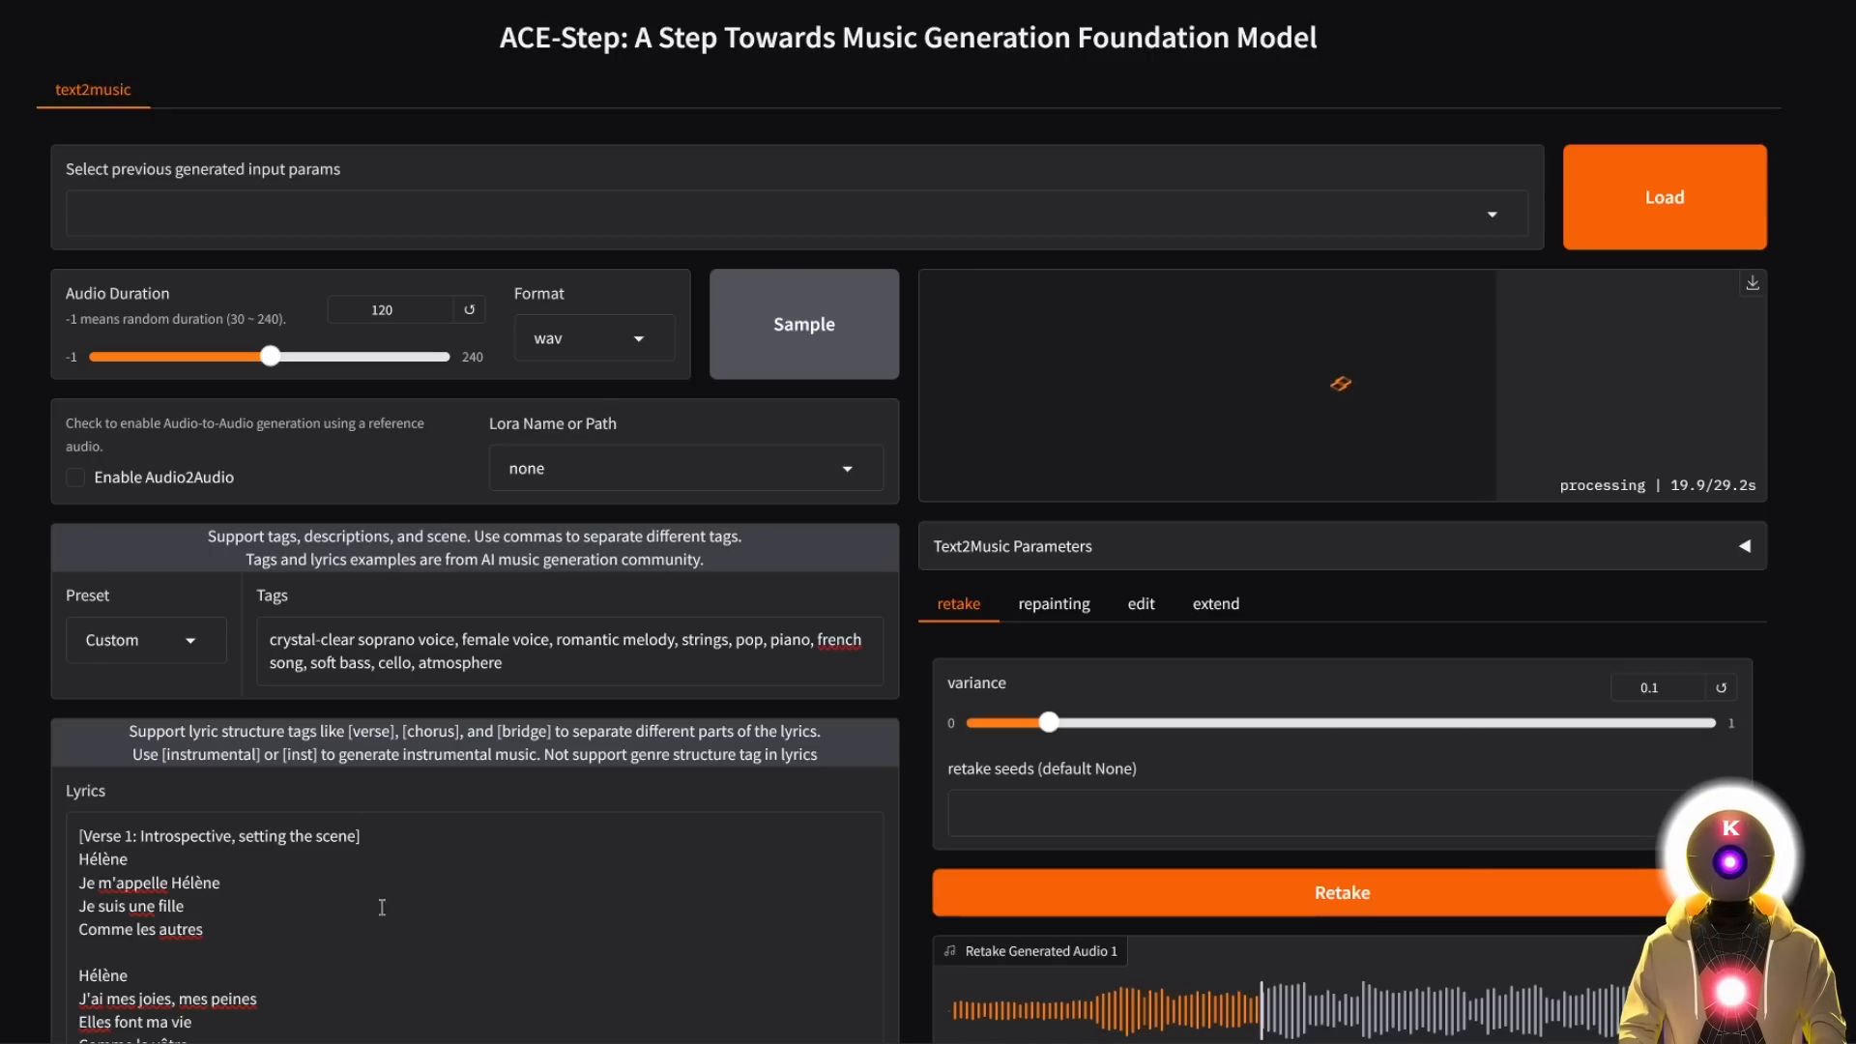
pyautogui.click(1342, 468)
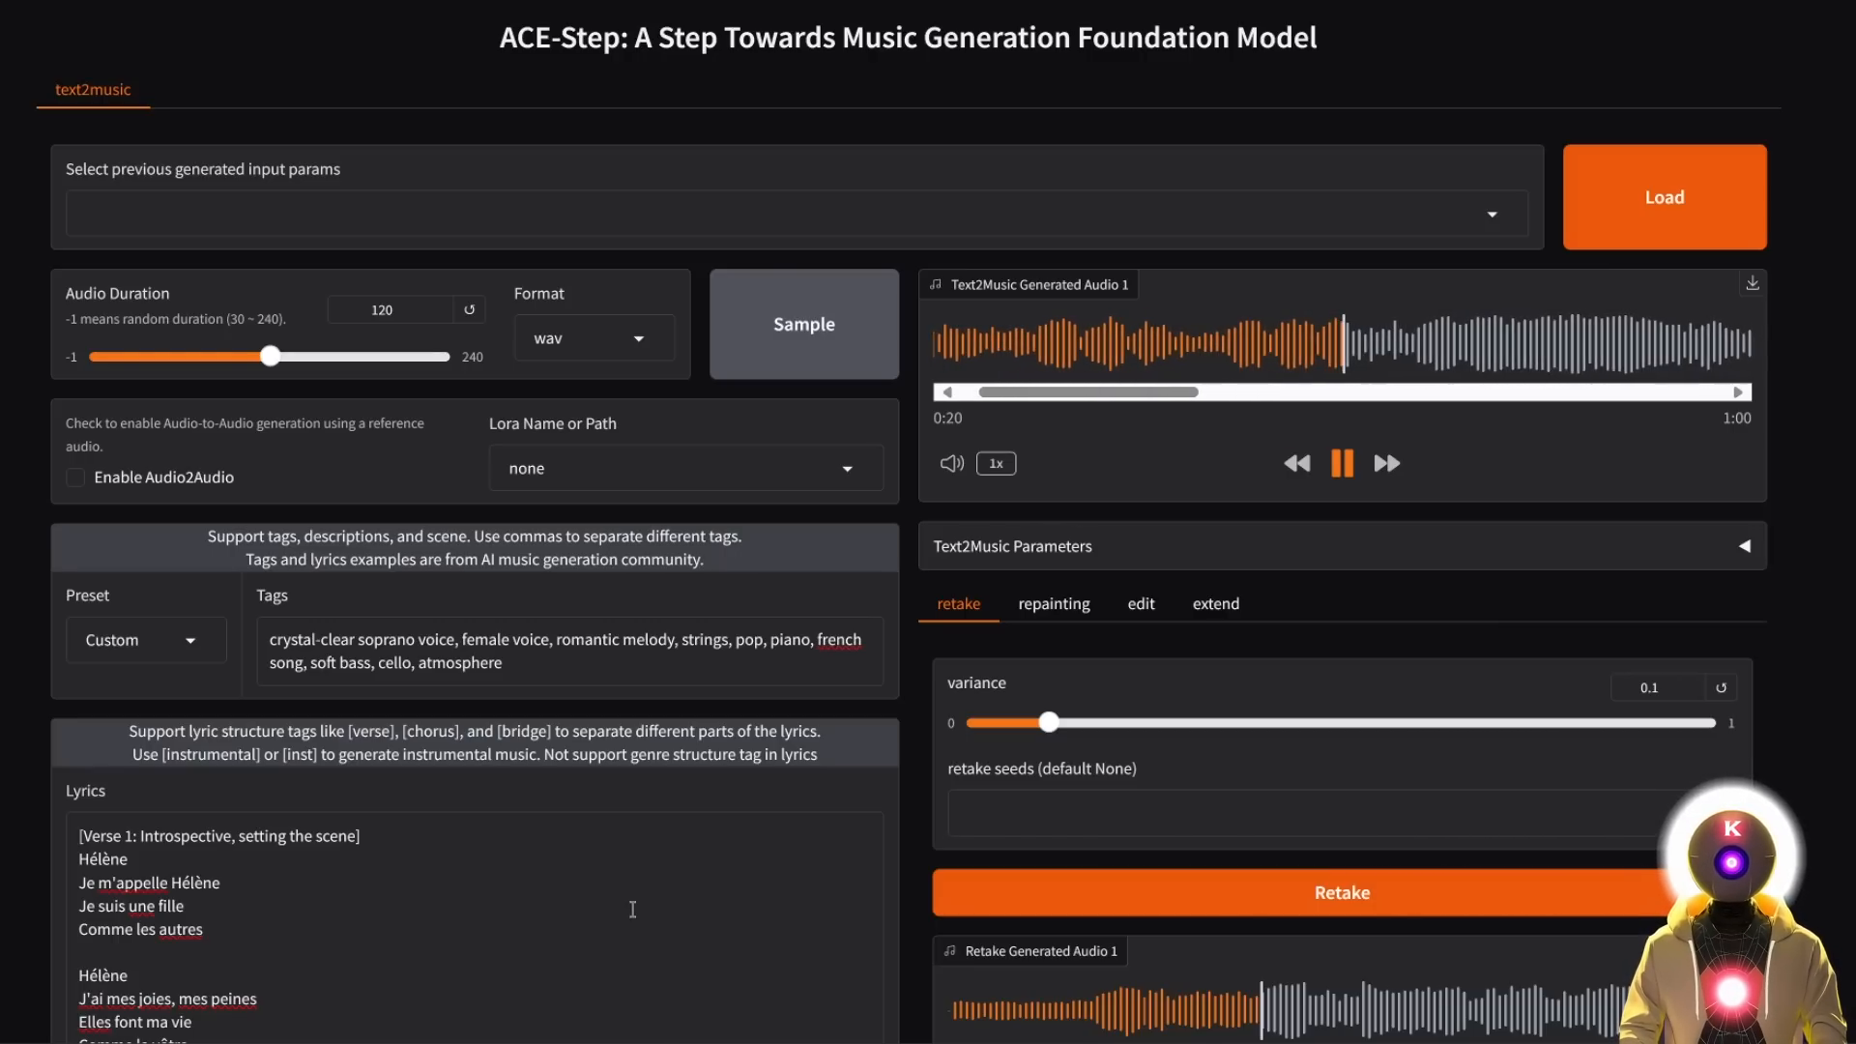
# Follow the French lyrics during playback, pause the song at about 0:59, and show the repainting settings.
pyautogui.scroll(-1, 632, 909)
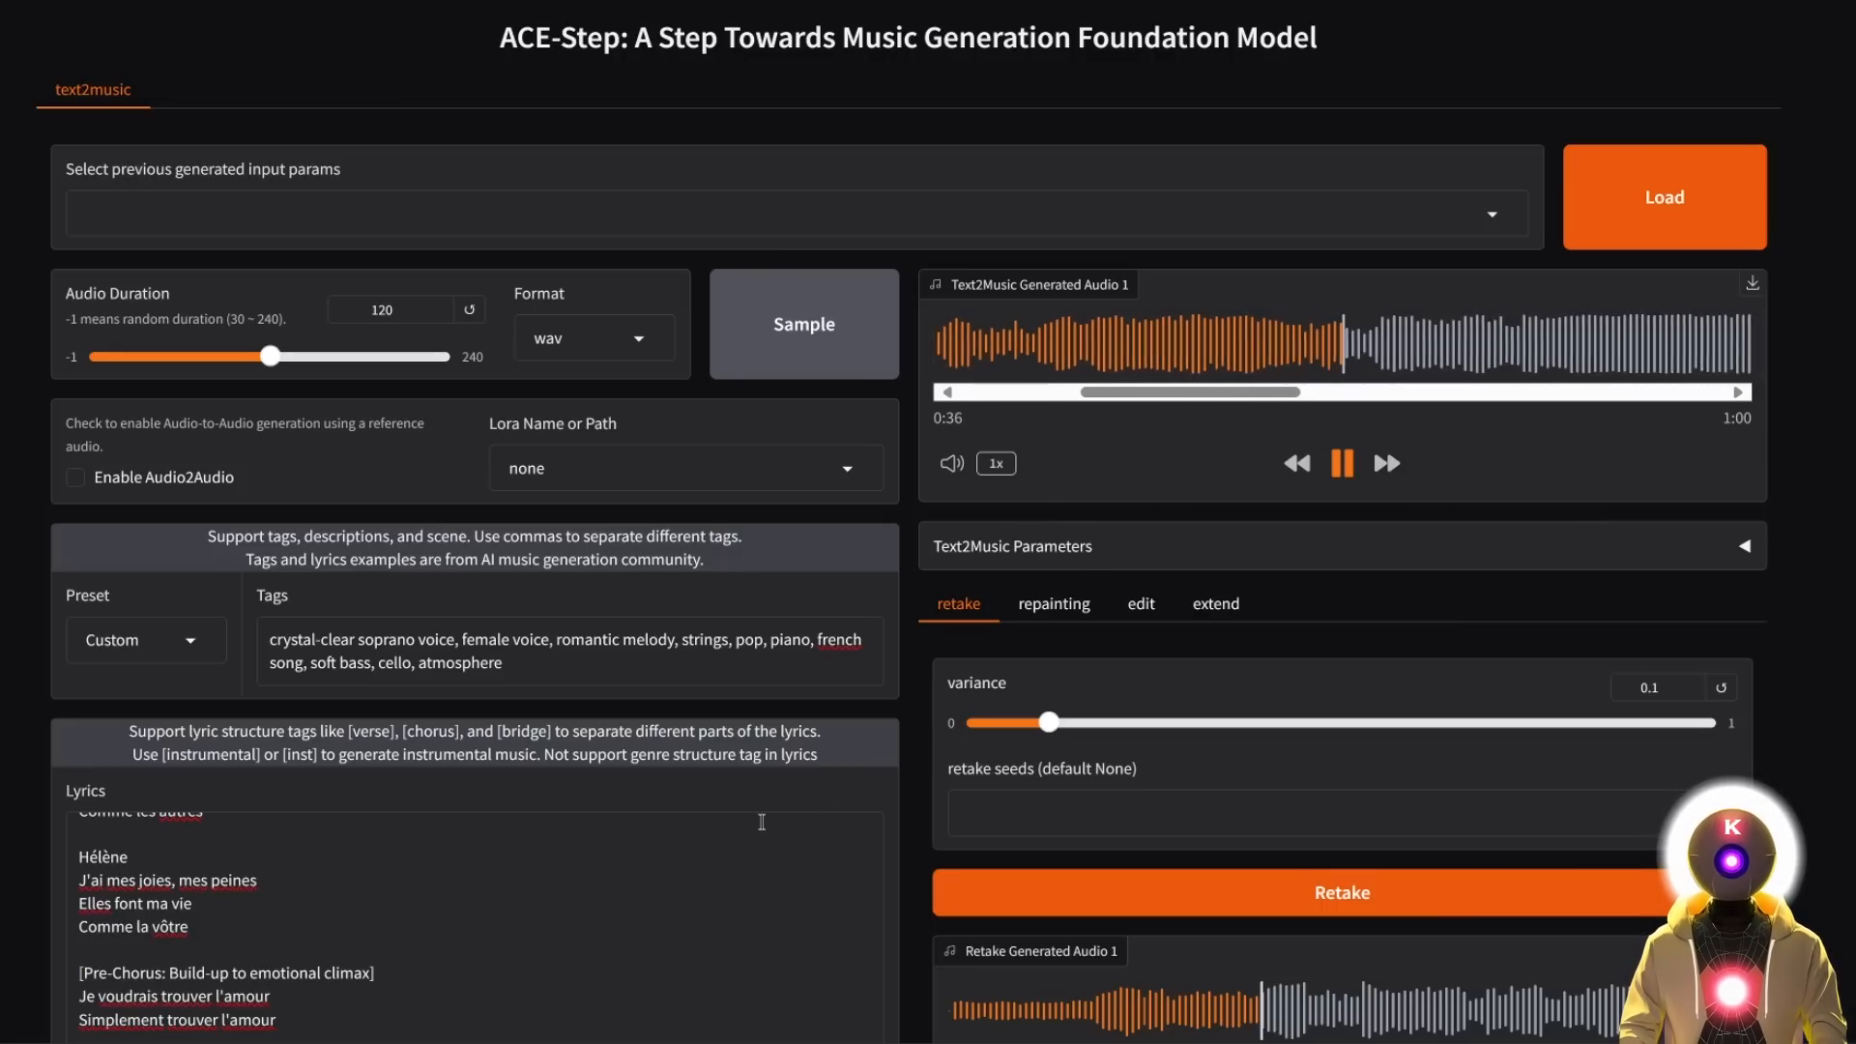
pyautogui.scroll(-1, 760, 822)
pyautogui.moveTo(371, 855); pyautogui.dragTo(253, 854)
pyautogui.click(314, 913)
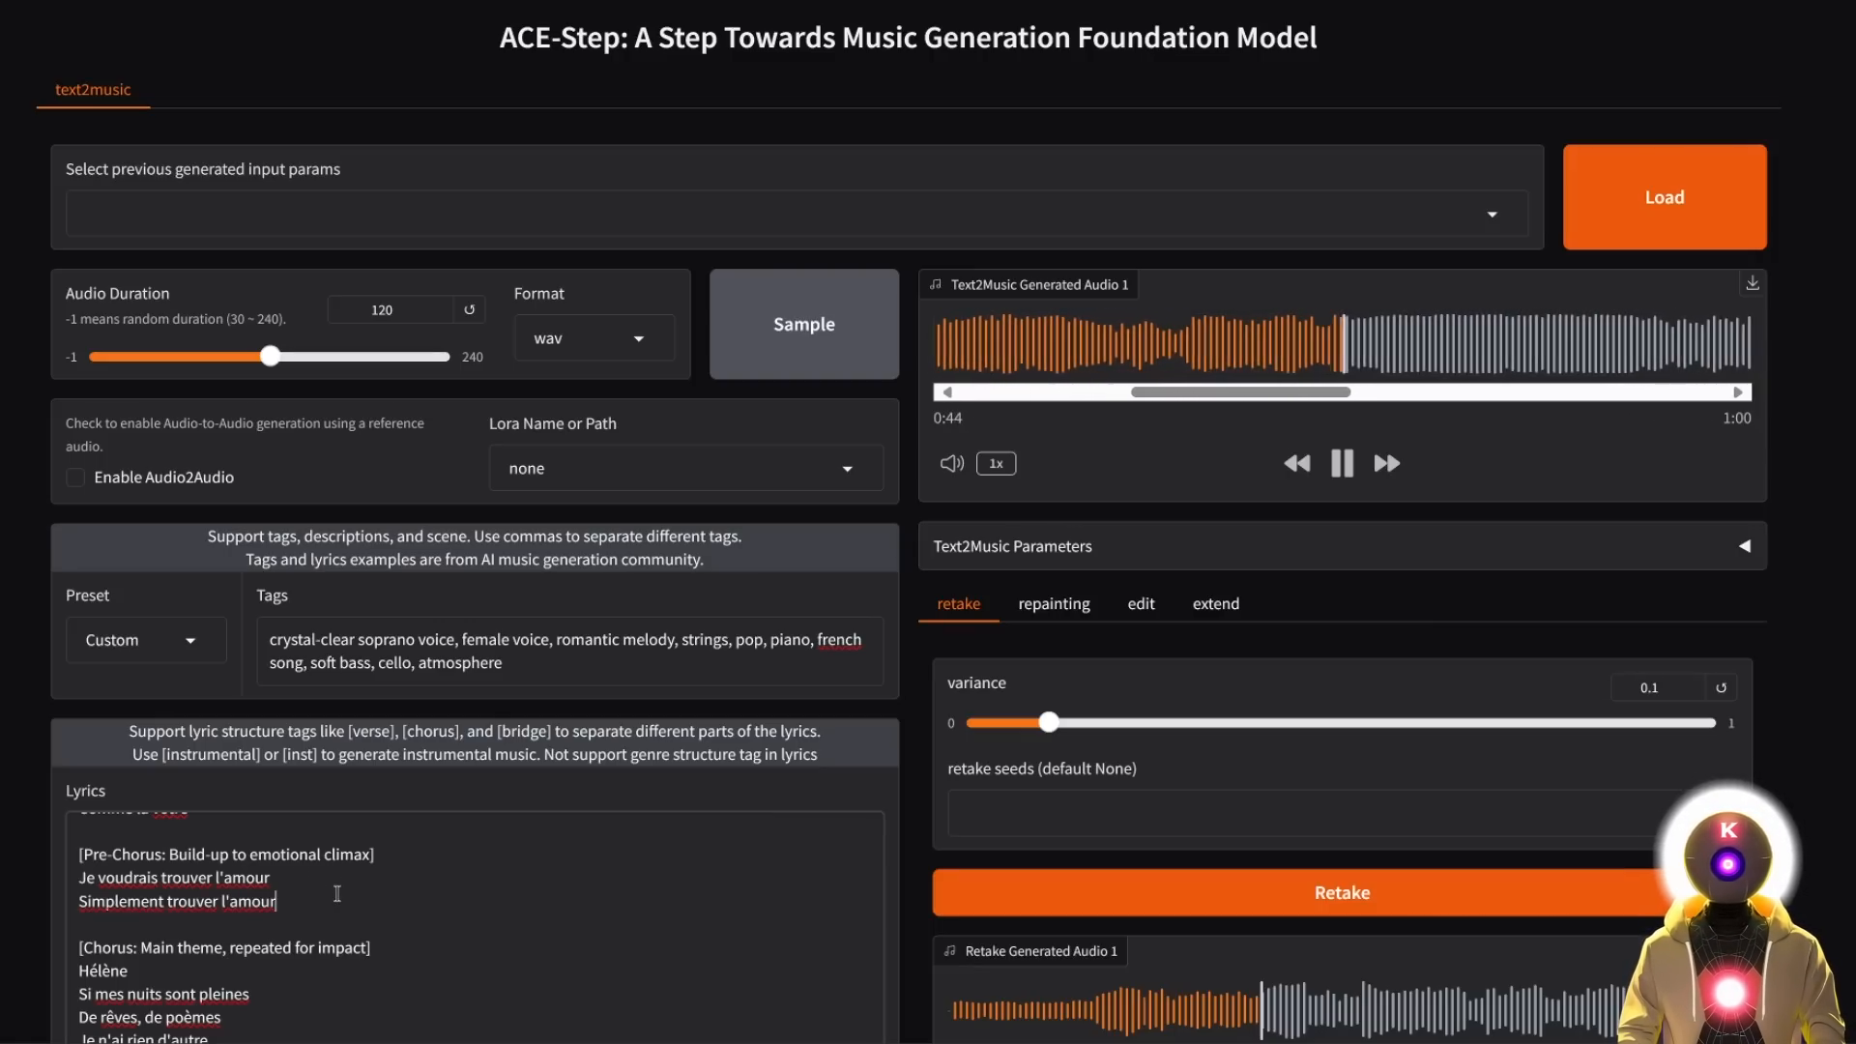
pyautogui.scroll(-1, 337, 893)
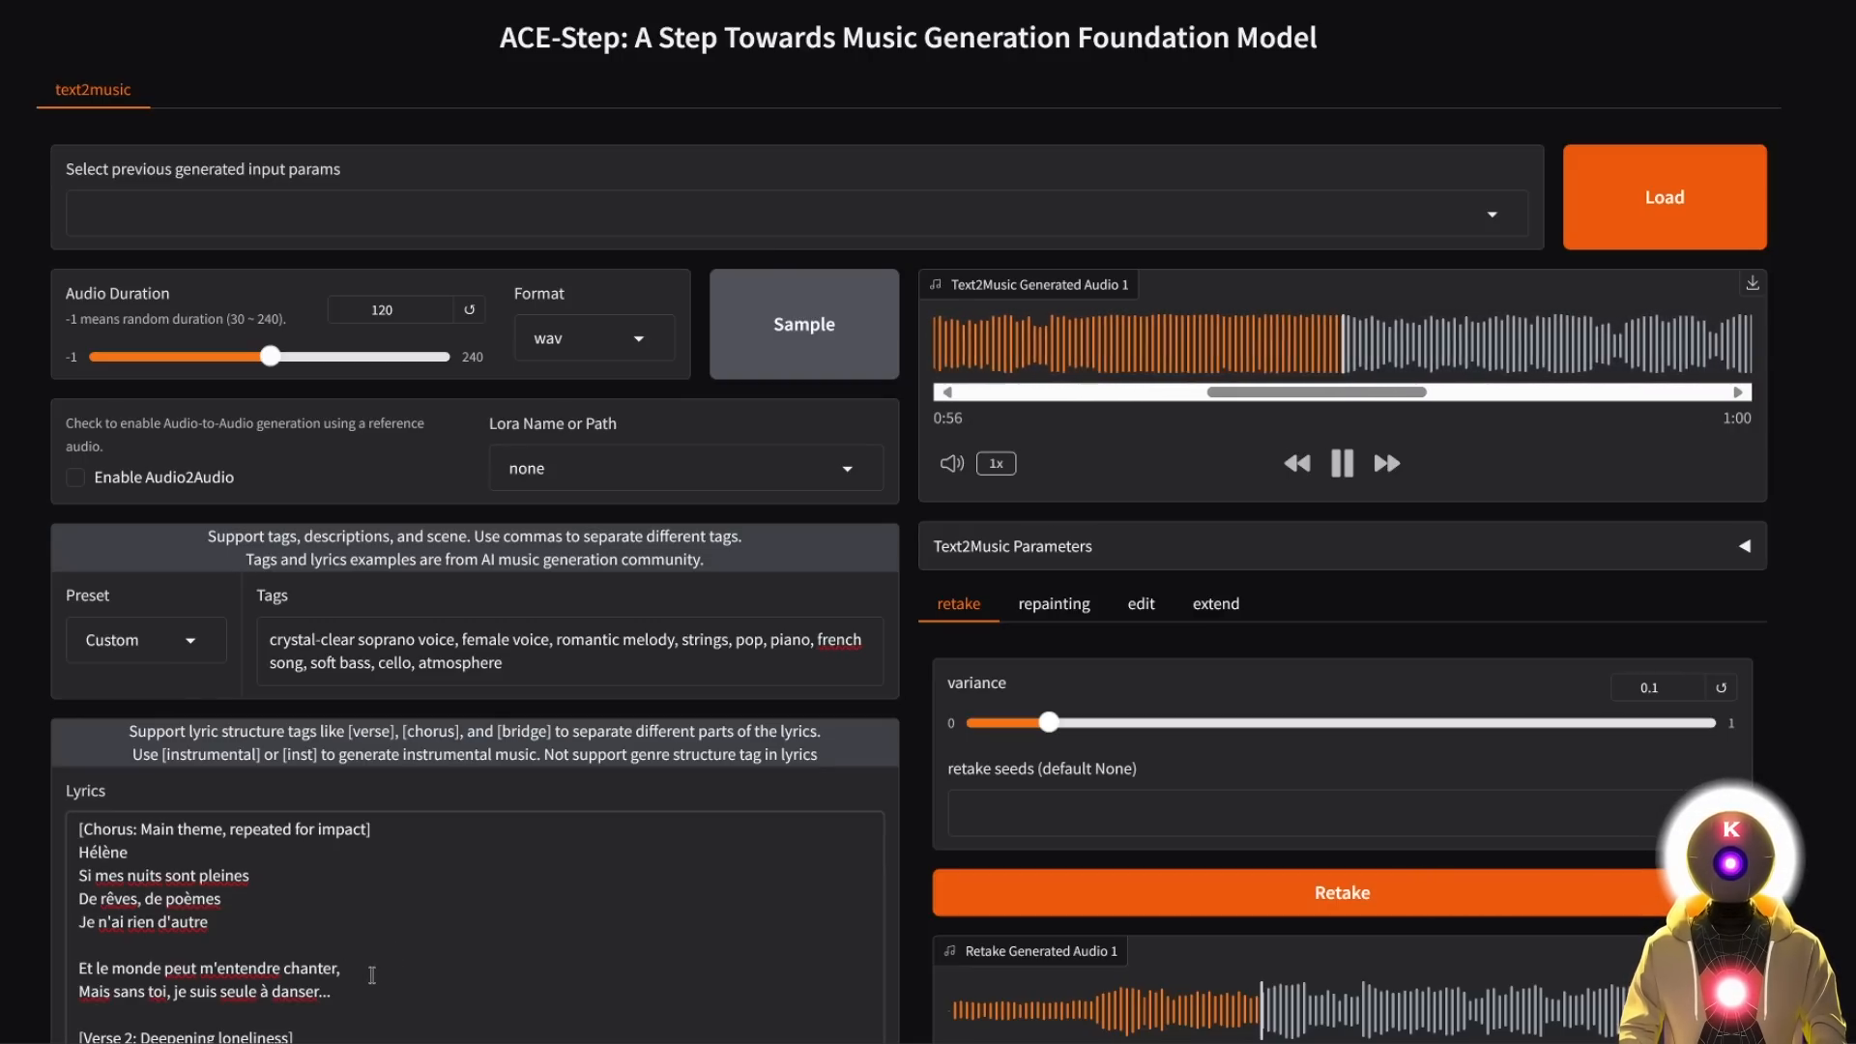
pyautogui.scroll(-3, 382, 957)
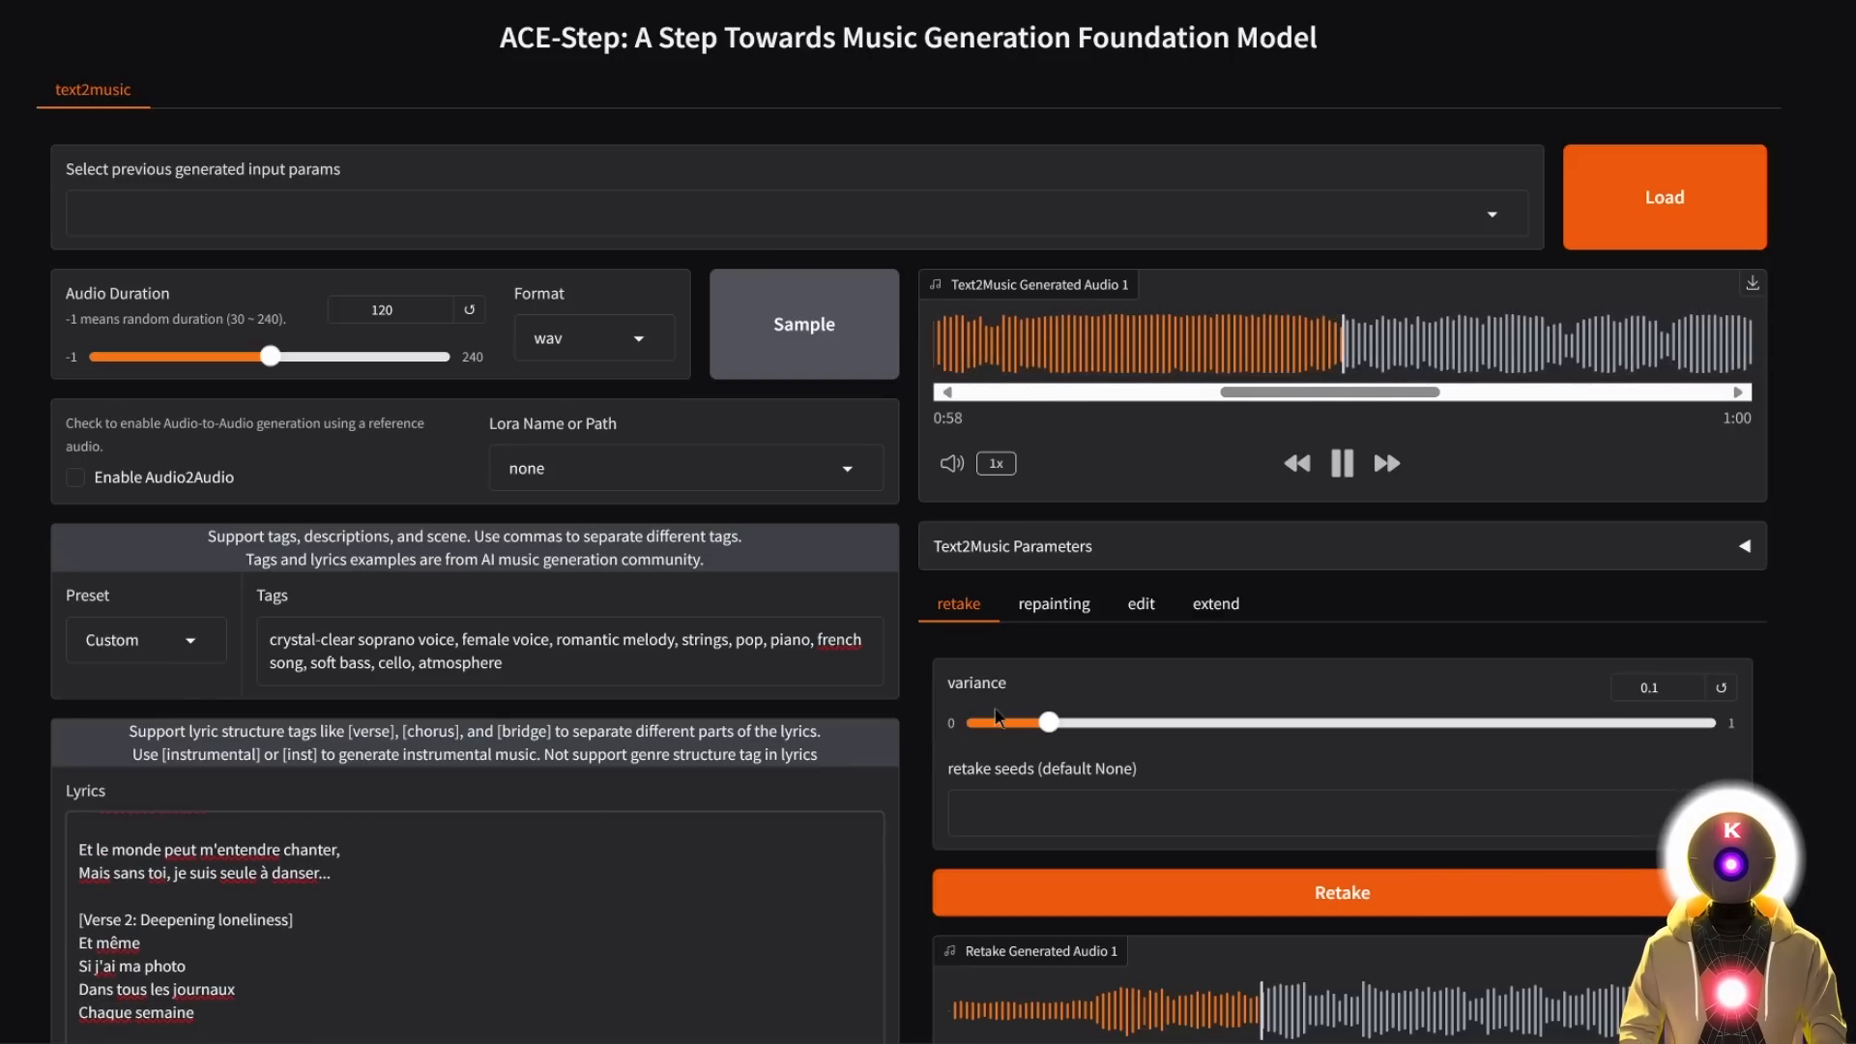
pyautogui.click(1348, 474)
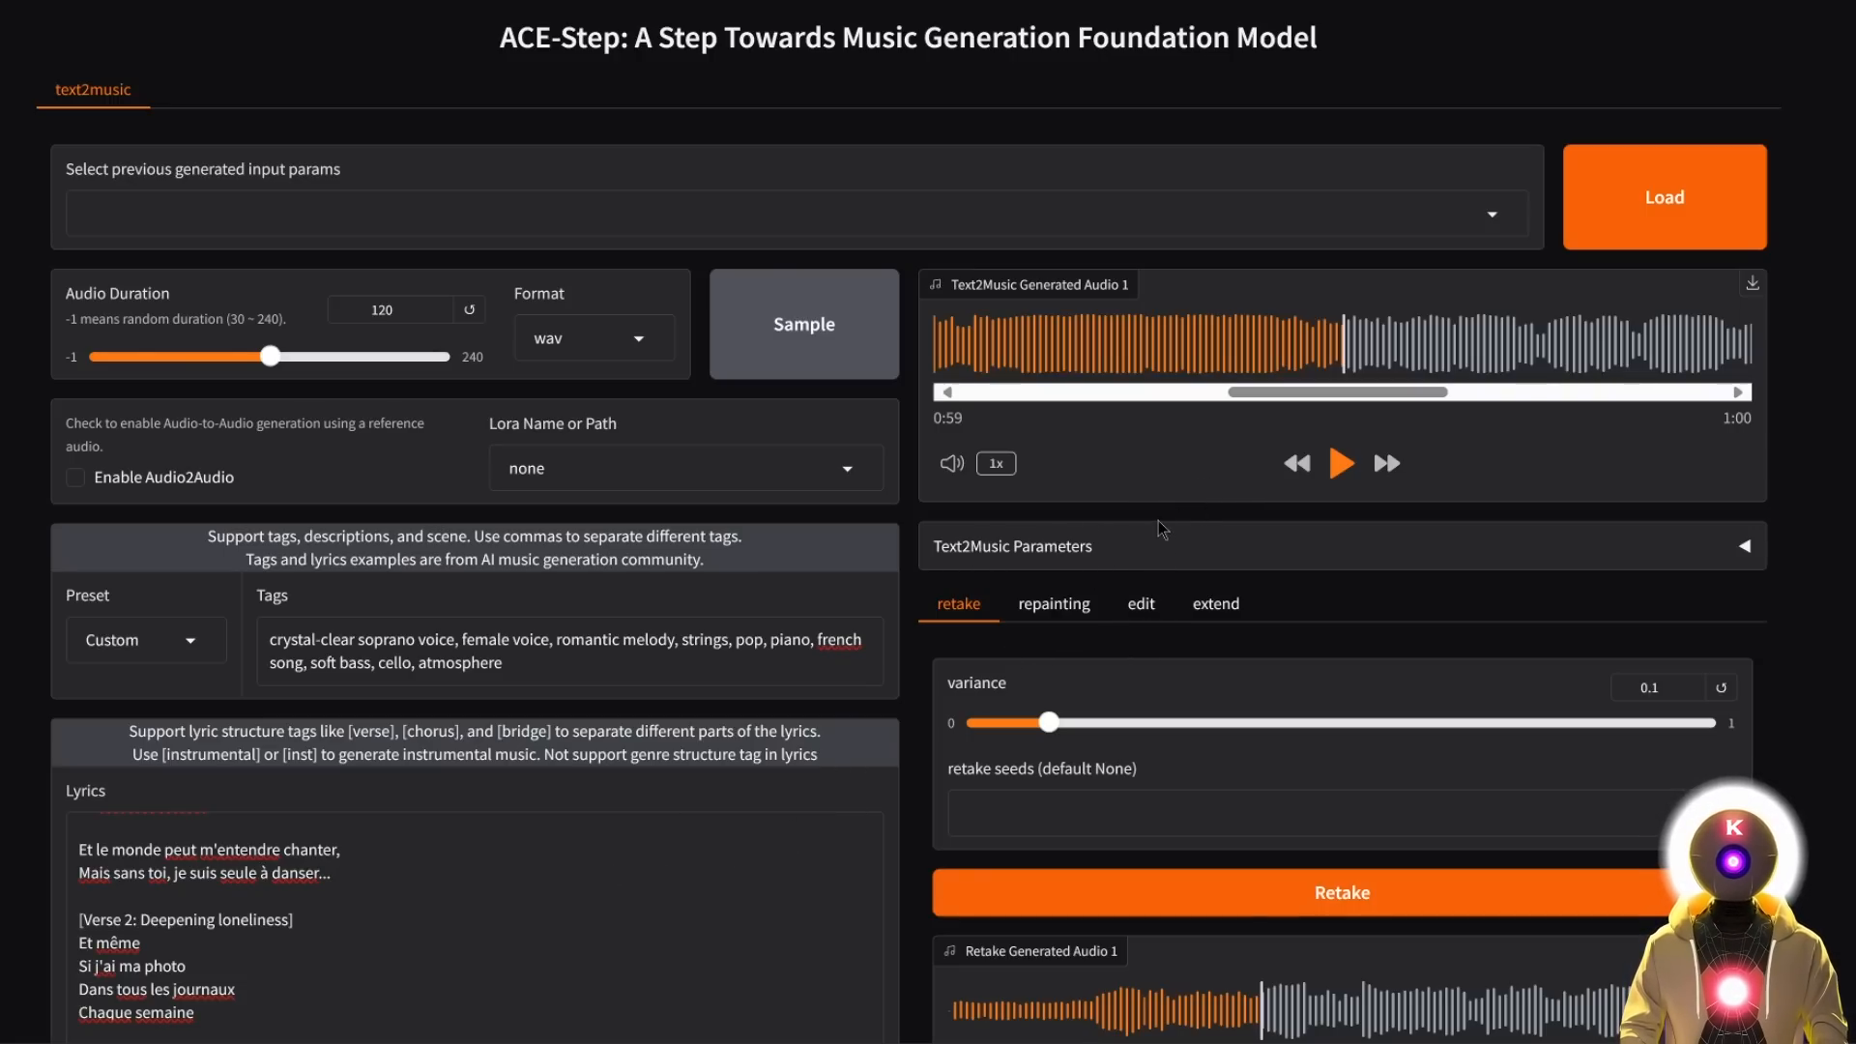
pyautogui.scroll(5, 527, 927)
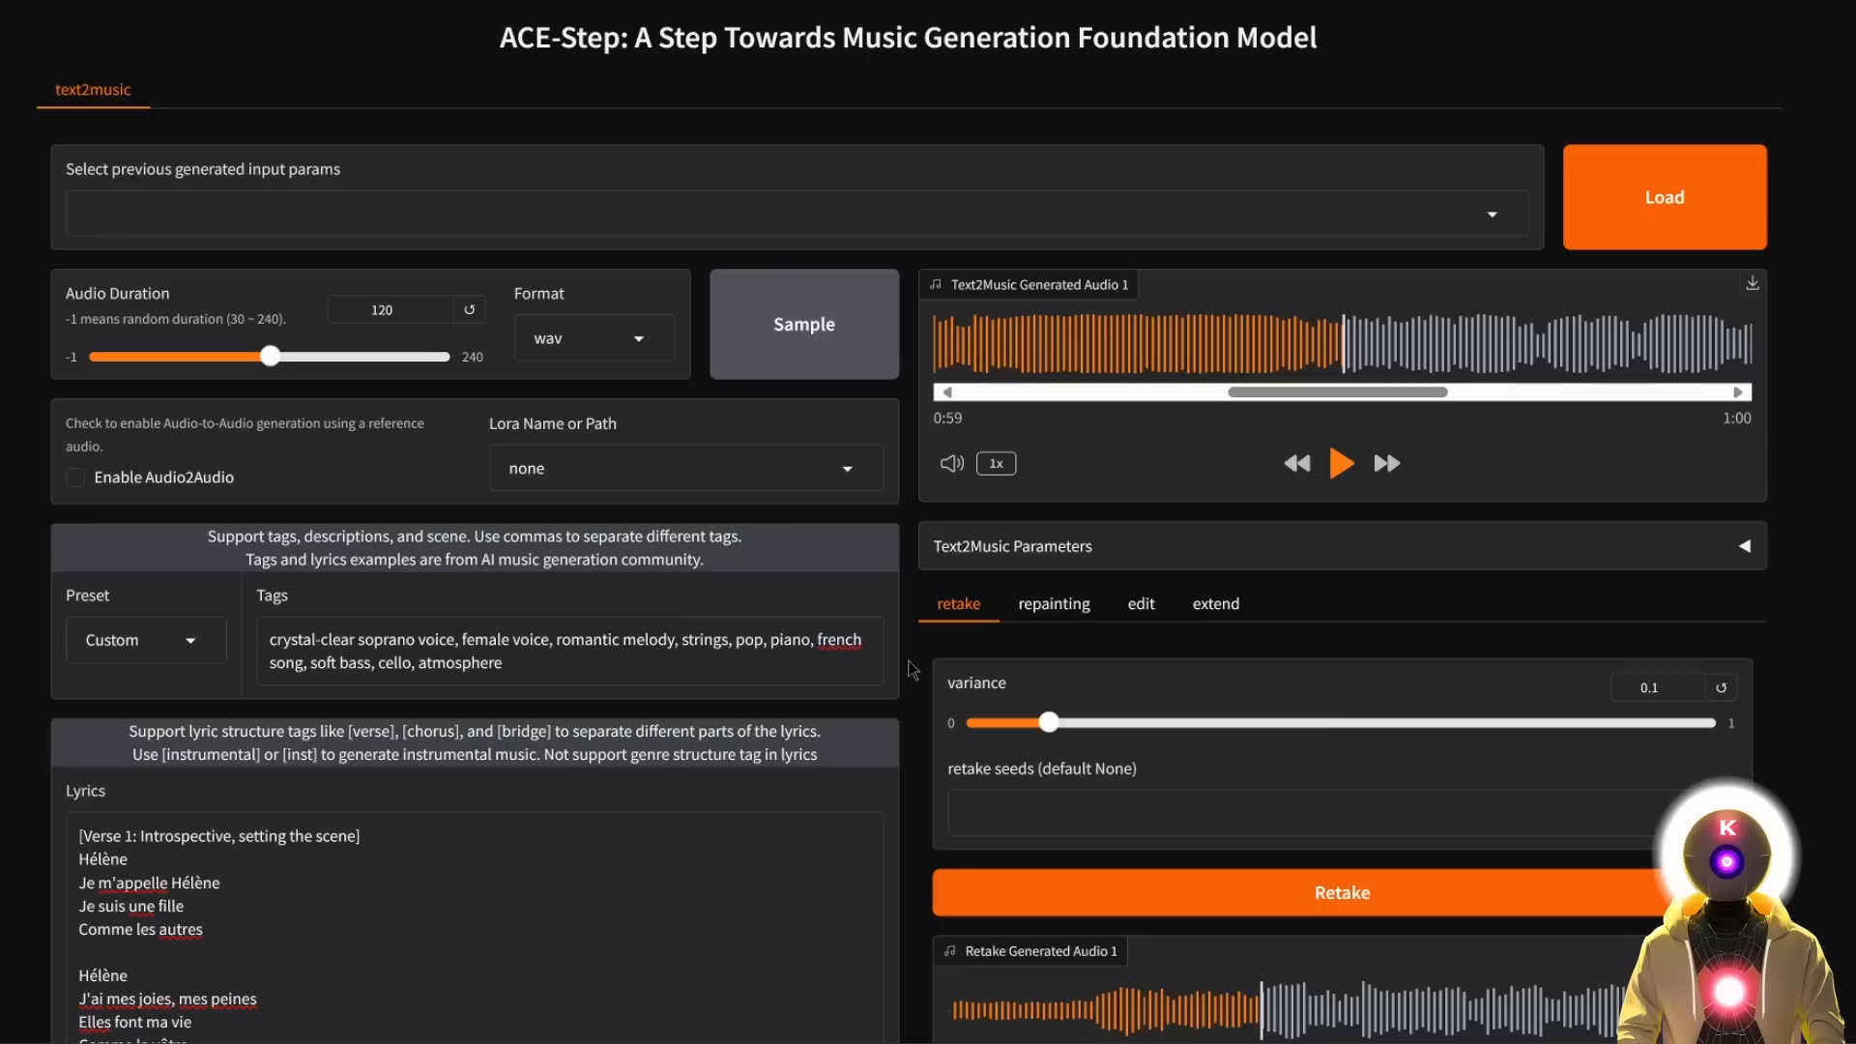
pyautogui.click(1051, 609)
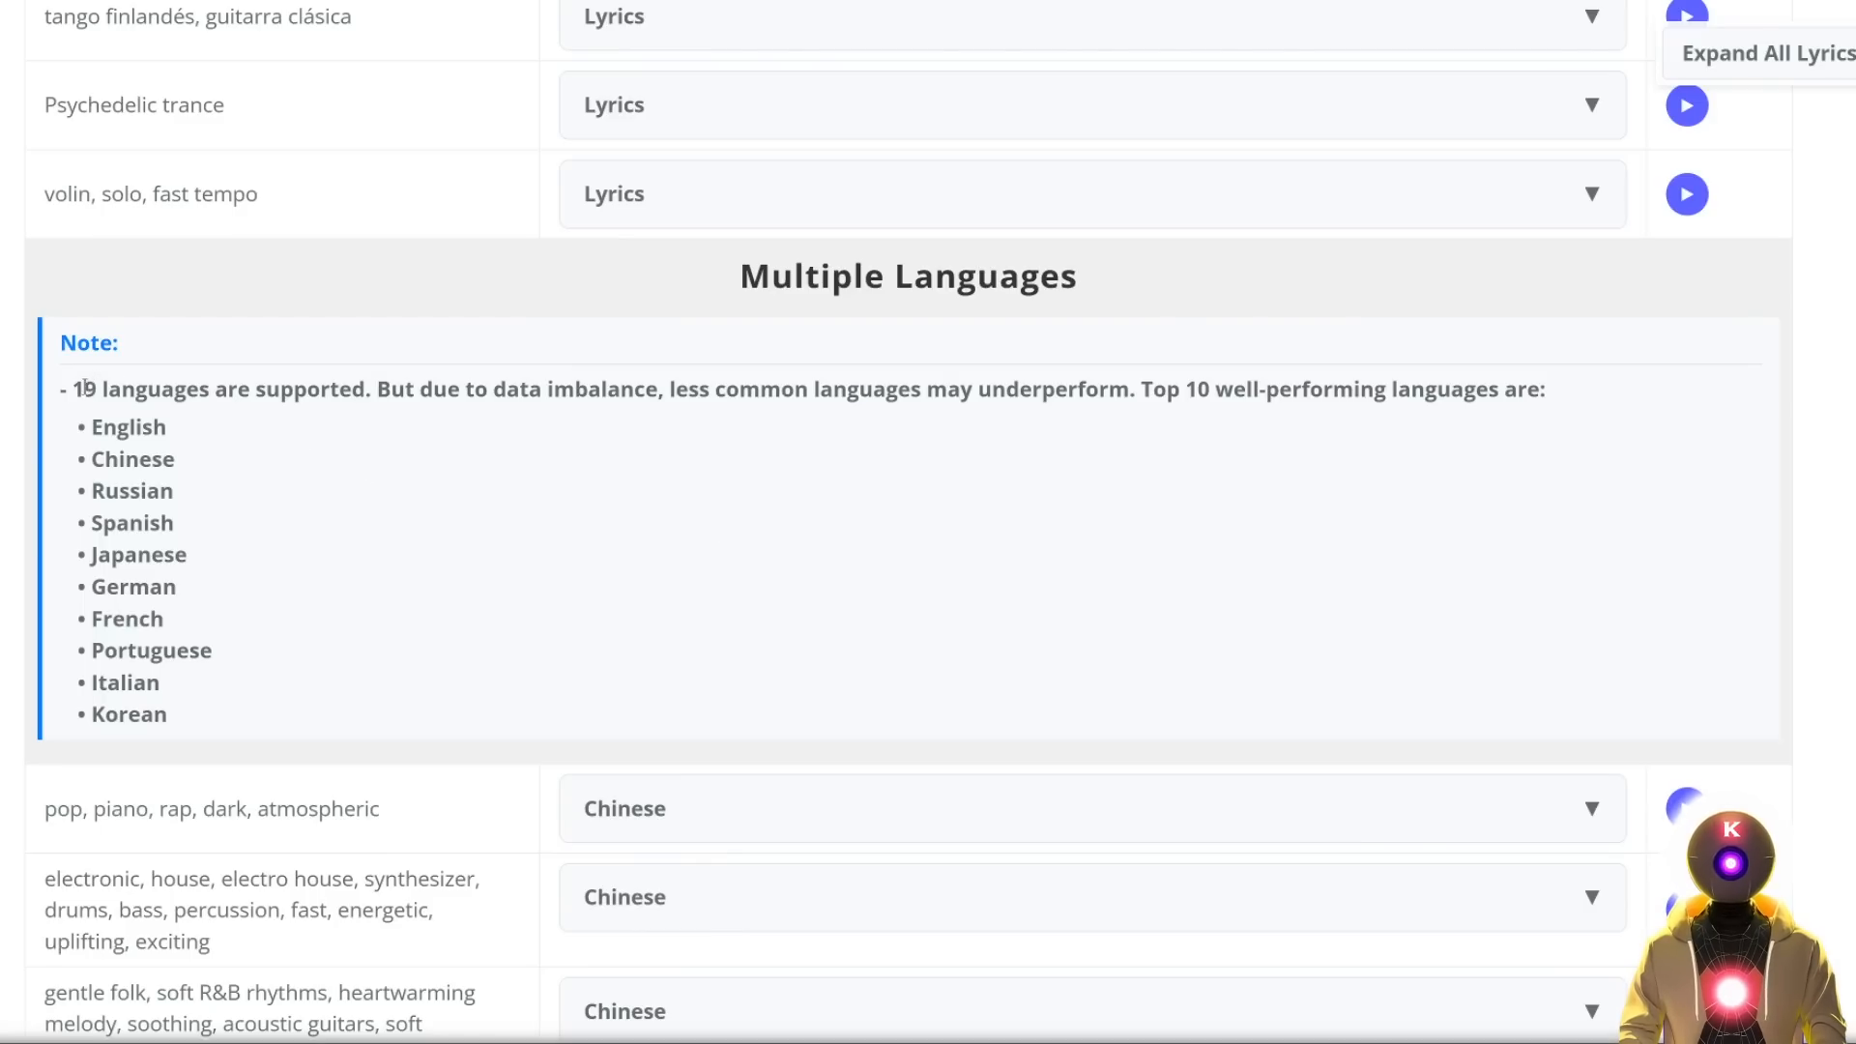
# Switch to the ACE-Step project page and examine the Multiple Languages note and its list of well-performing languages.
pyautogui.moveTo(74, 389); pyautogui.dragTo(319, 374)
pyautogui.click(319, 374)
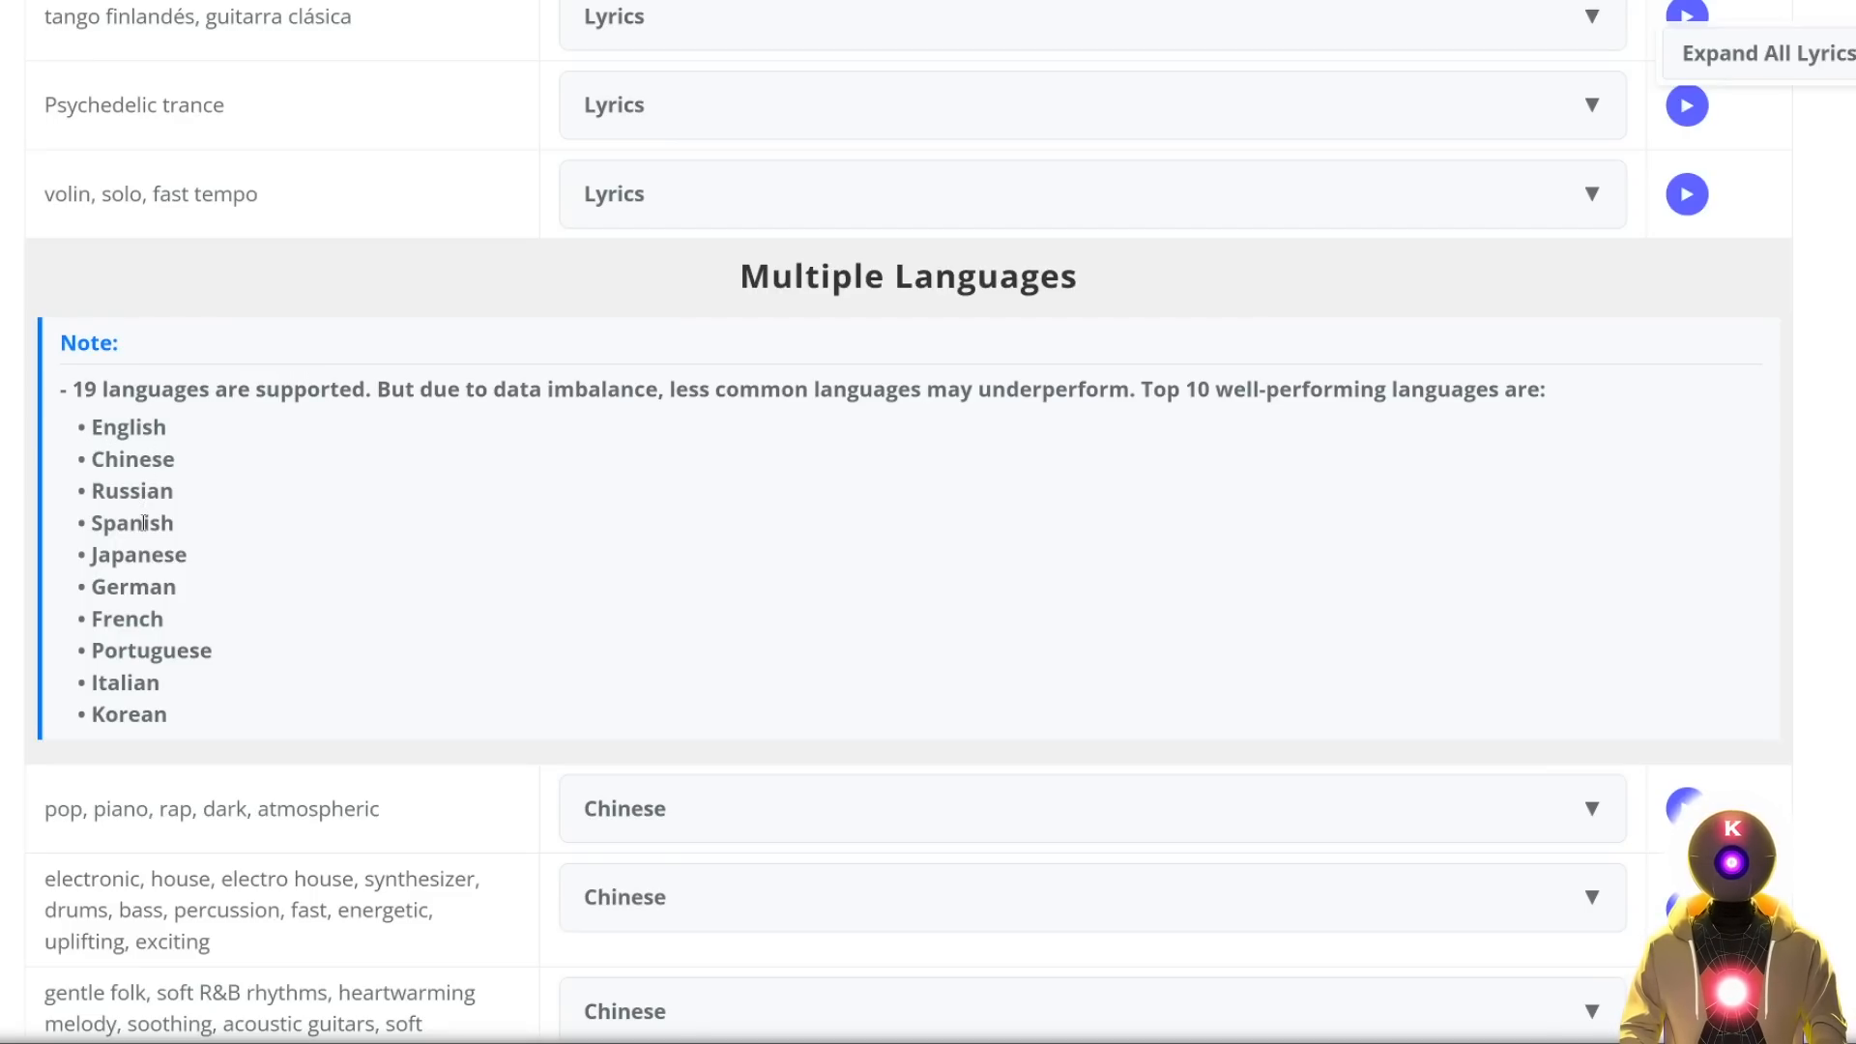
pyautogui.scroll(-1, 145, 638)
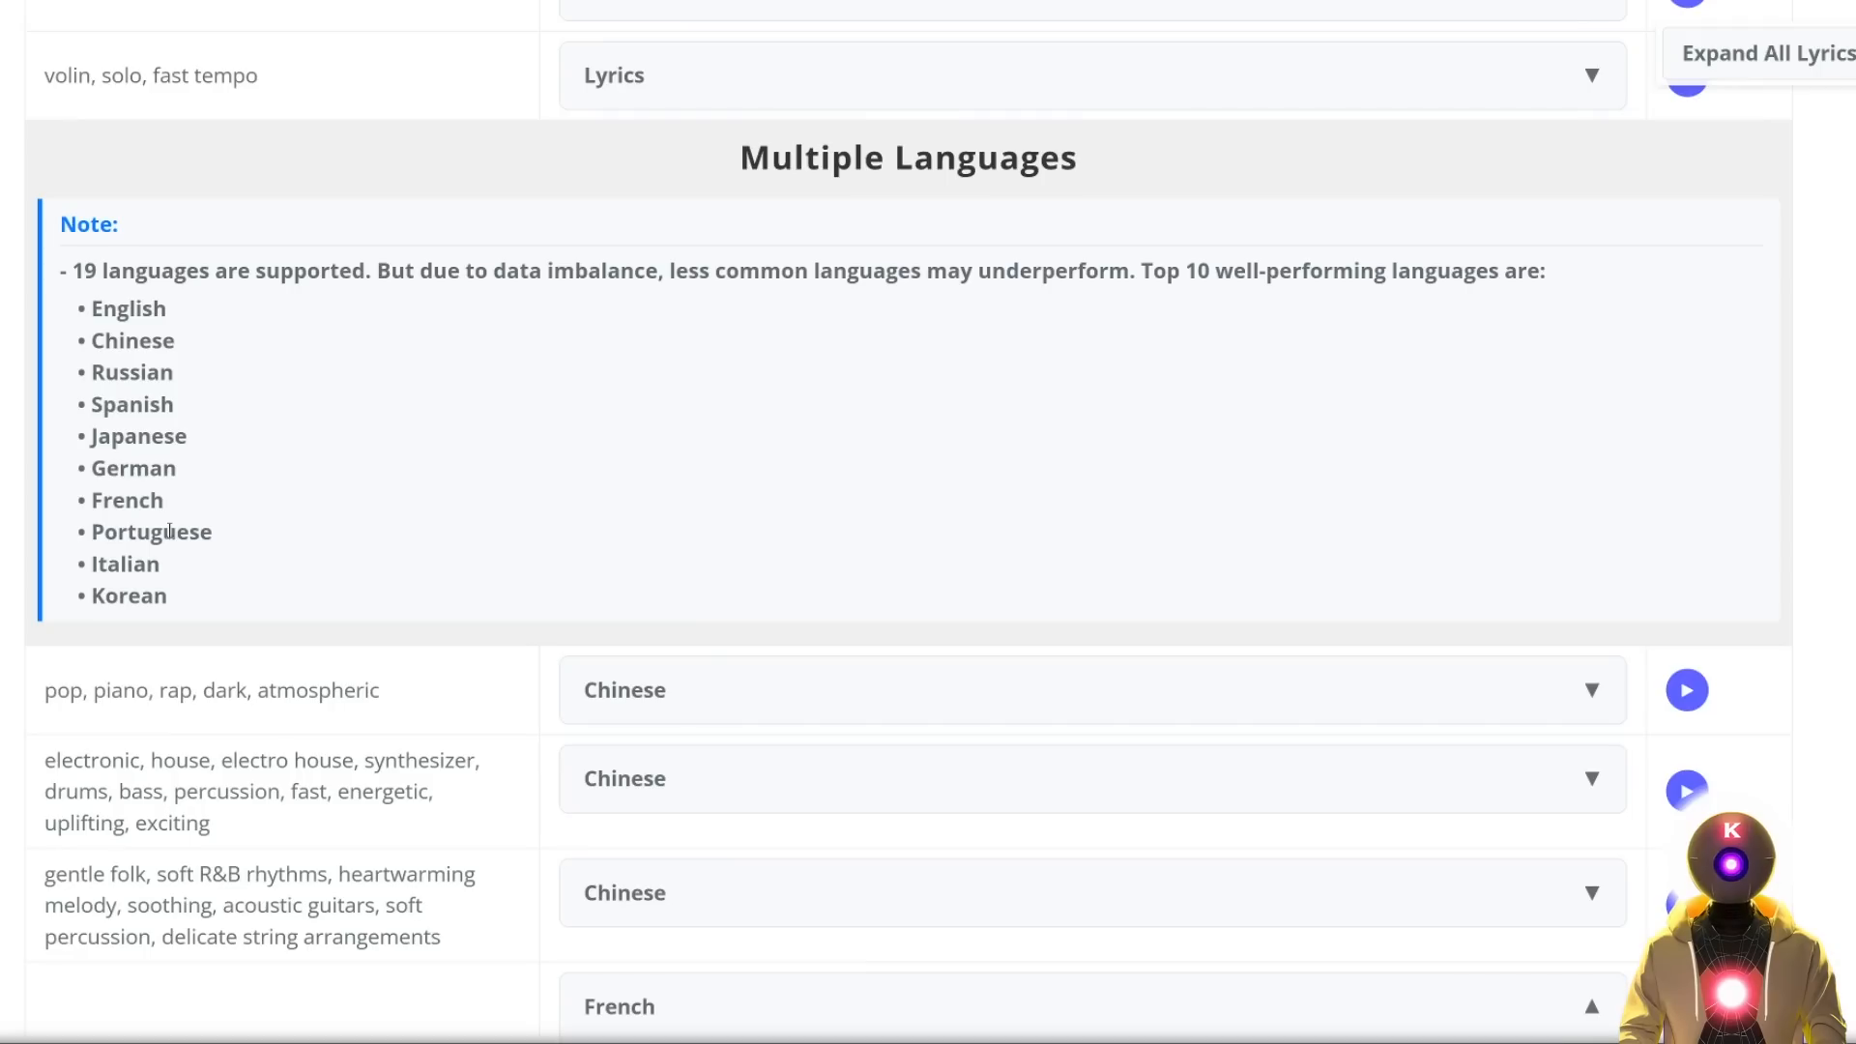
pyautogui.moveTo(191, 597); pyautogui.dragTo(85, 304)
pyautogui.click(860, 458)
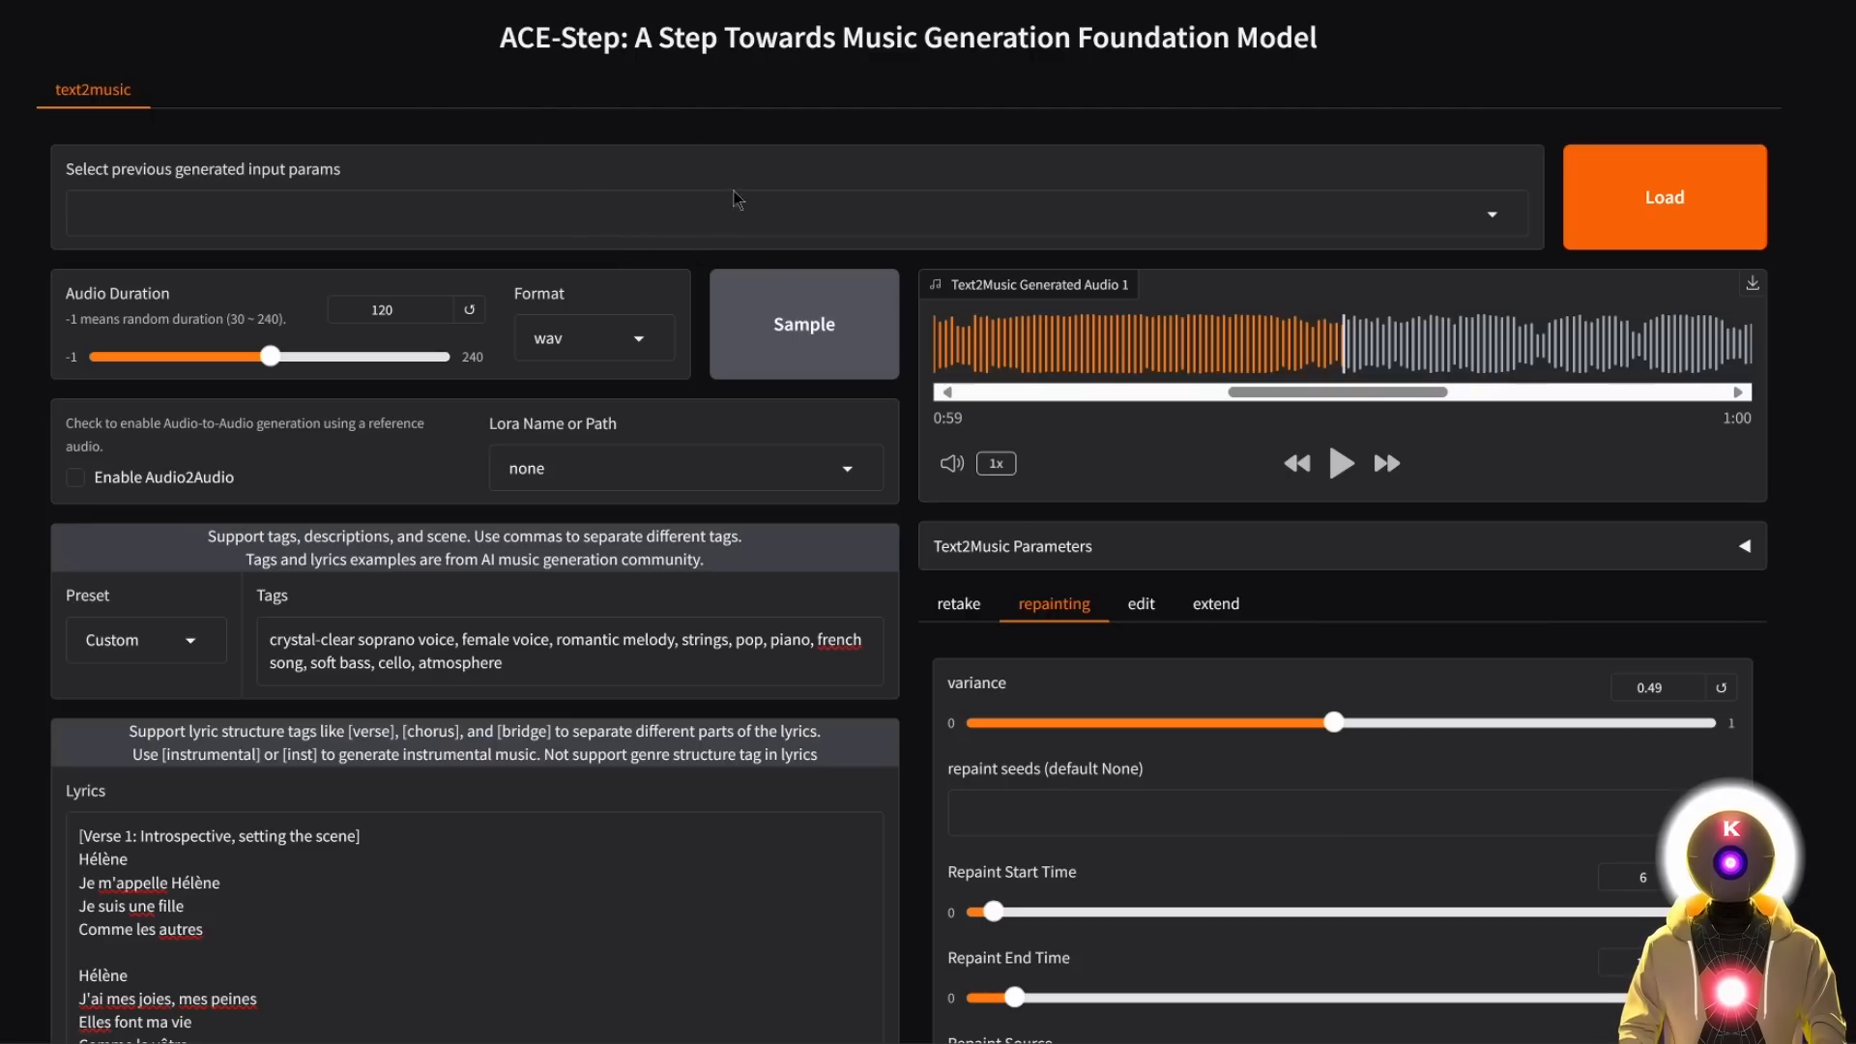
# Generate a Chinese rap song with the LoRA ACE-Step/ACE-Step-v1-chinese-rap-LoRA and its preset lyrics, and play it to about 0:56.
pyautogui.click(615, 480)
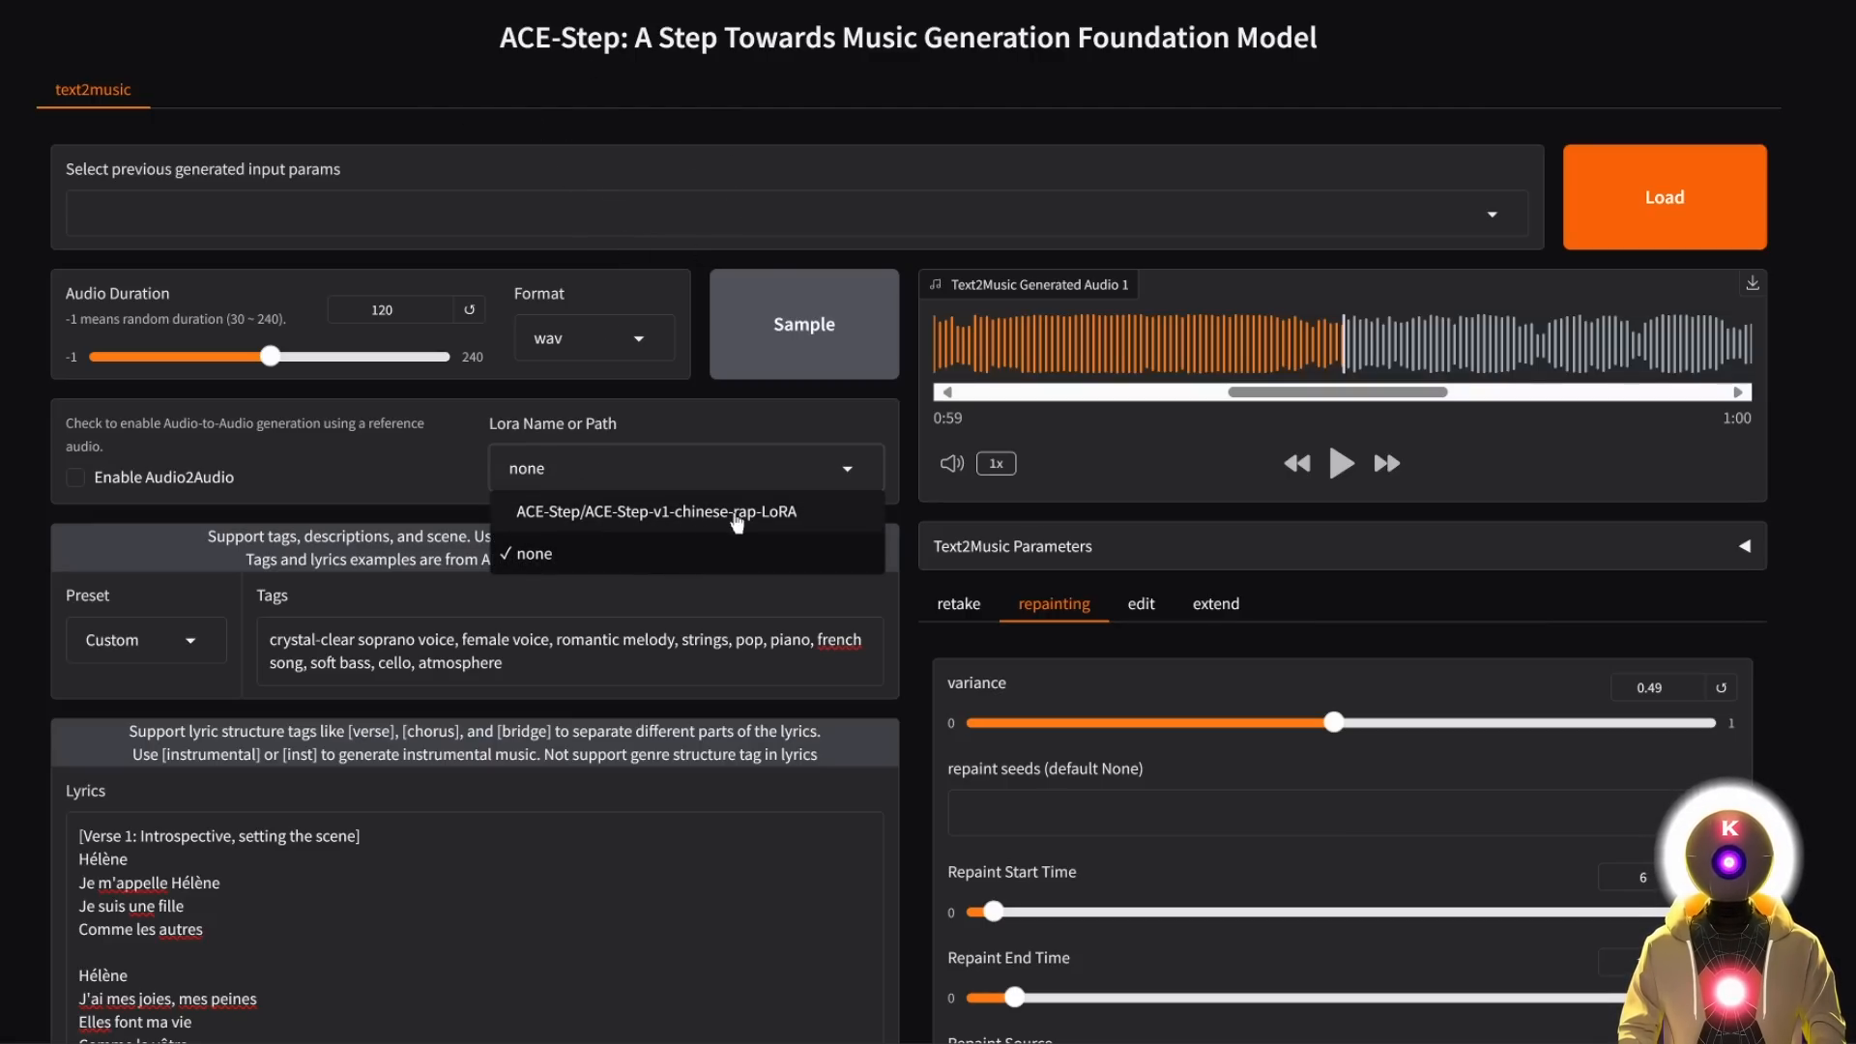
pyautogui.click(660, 512)
pyautogui.scroll(-1, 277, 551)
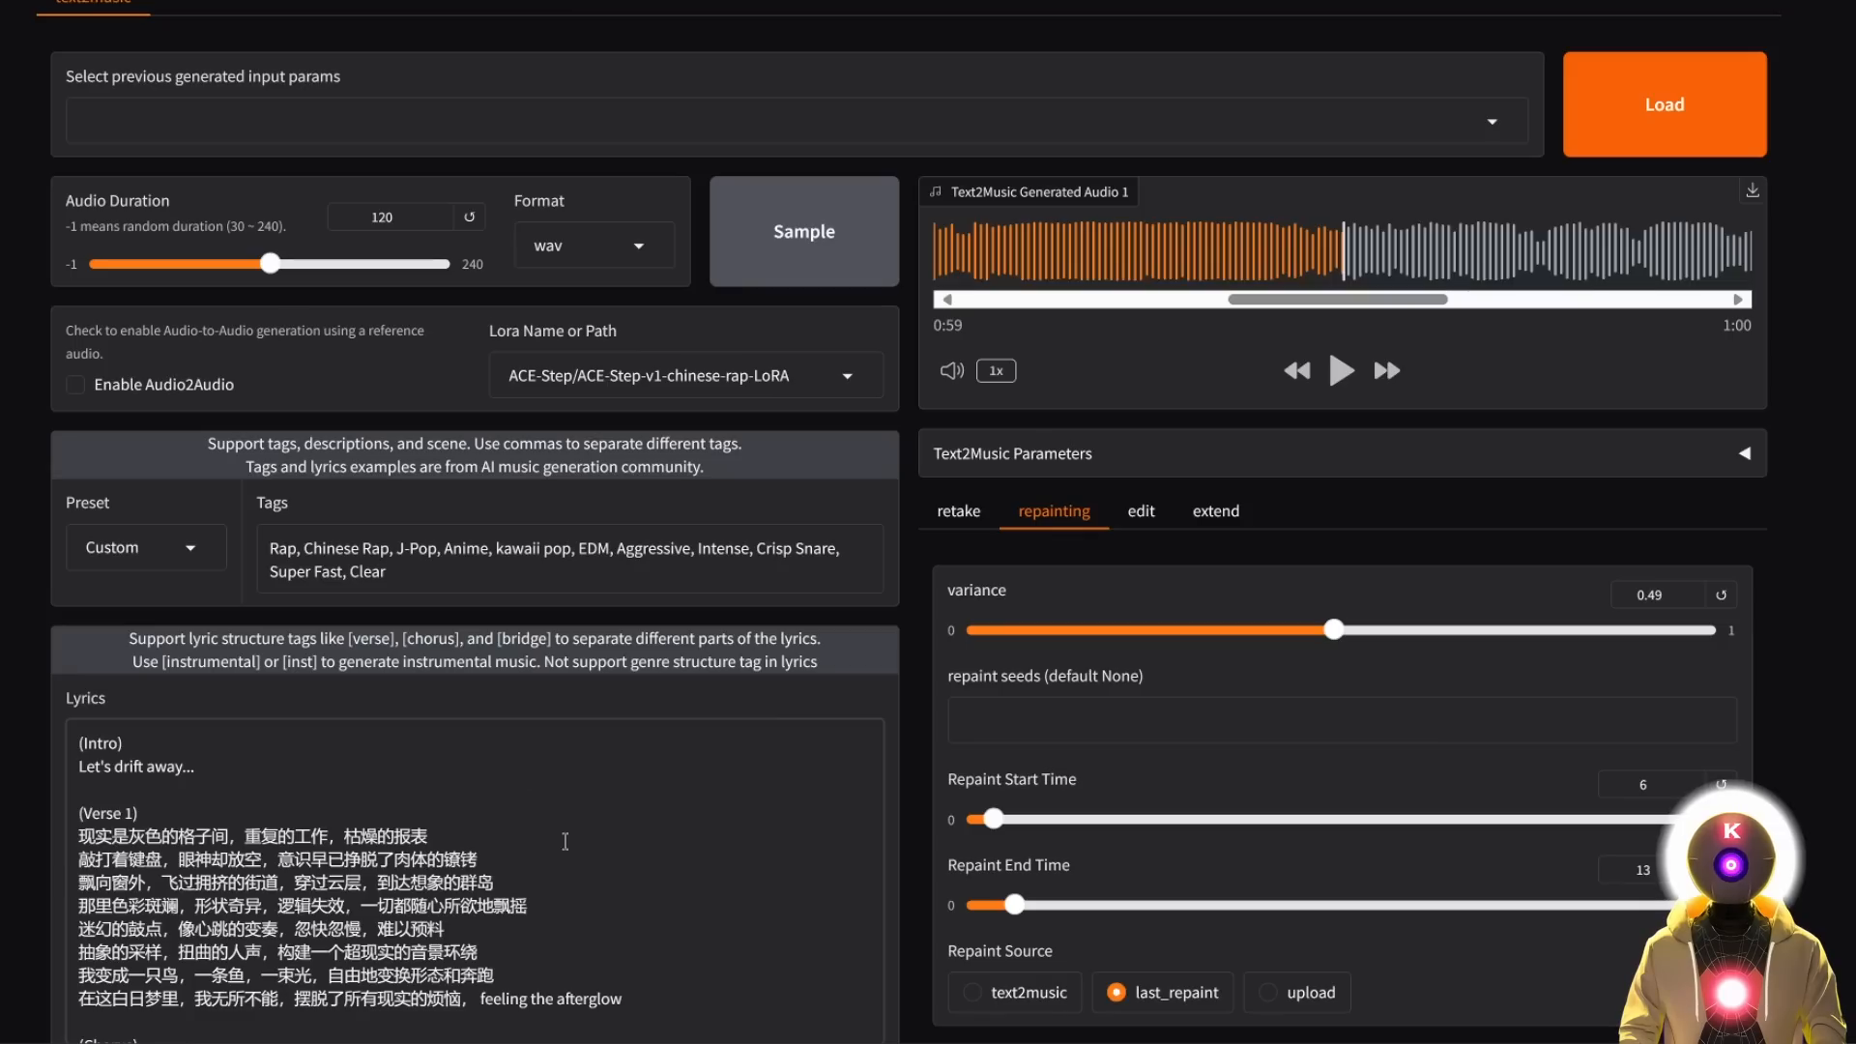
pyautogui.scroll(-4, 495, 880)
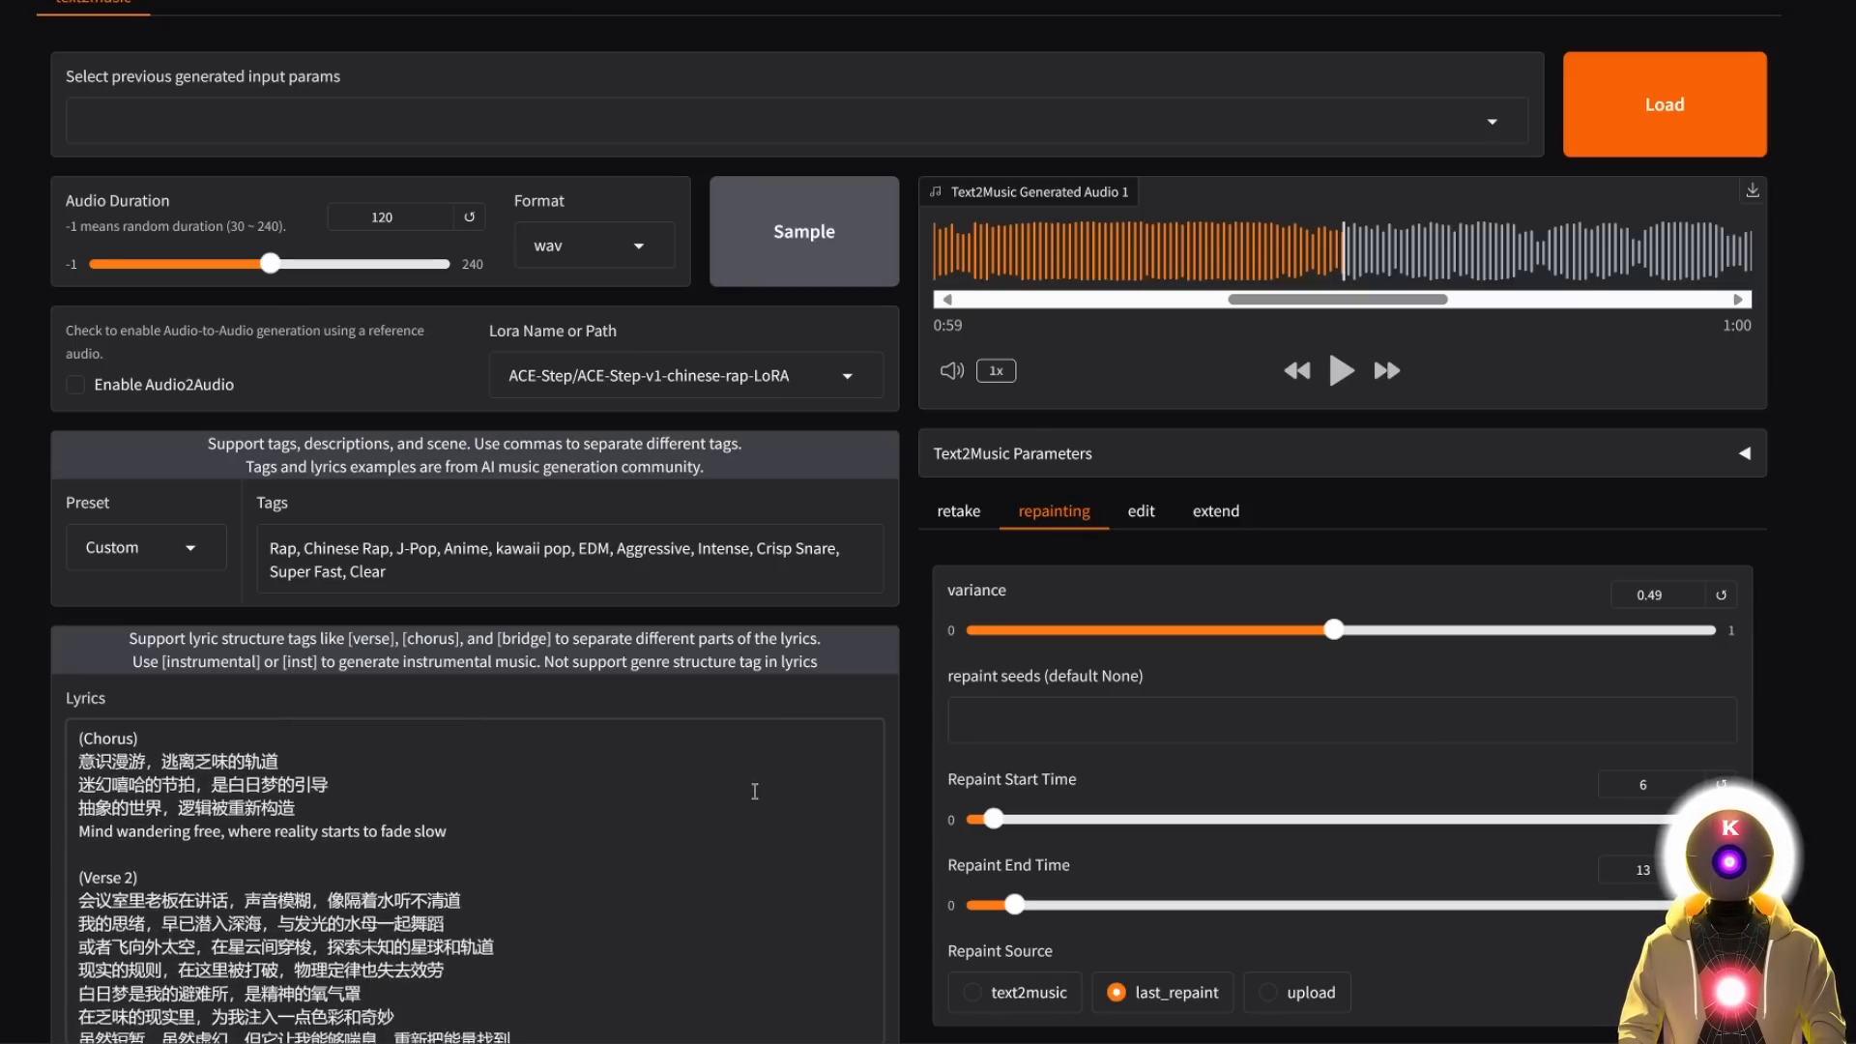
pyautogui.scroll(-4, 731, 784)
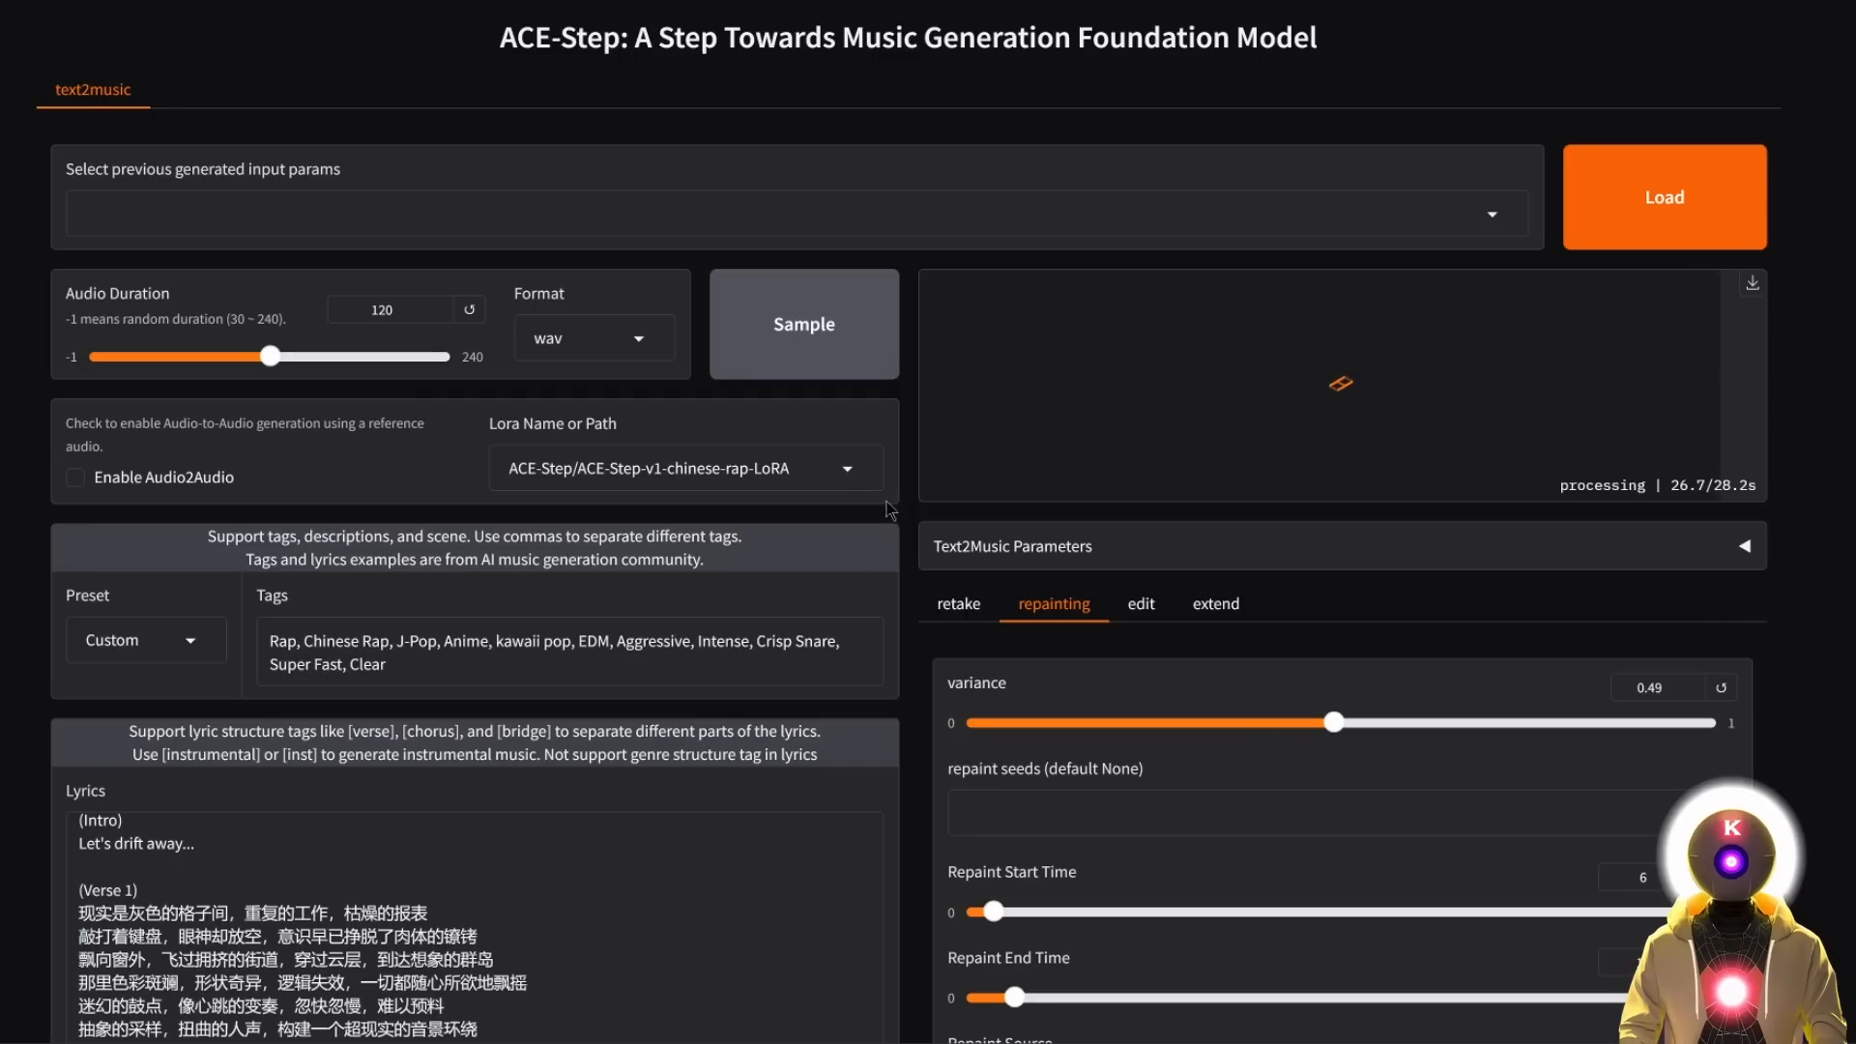
pyautogui.click(1342, 463)
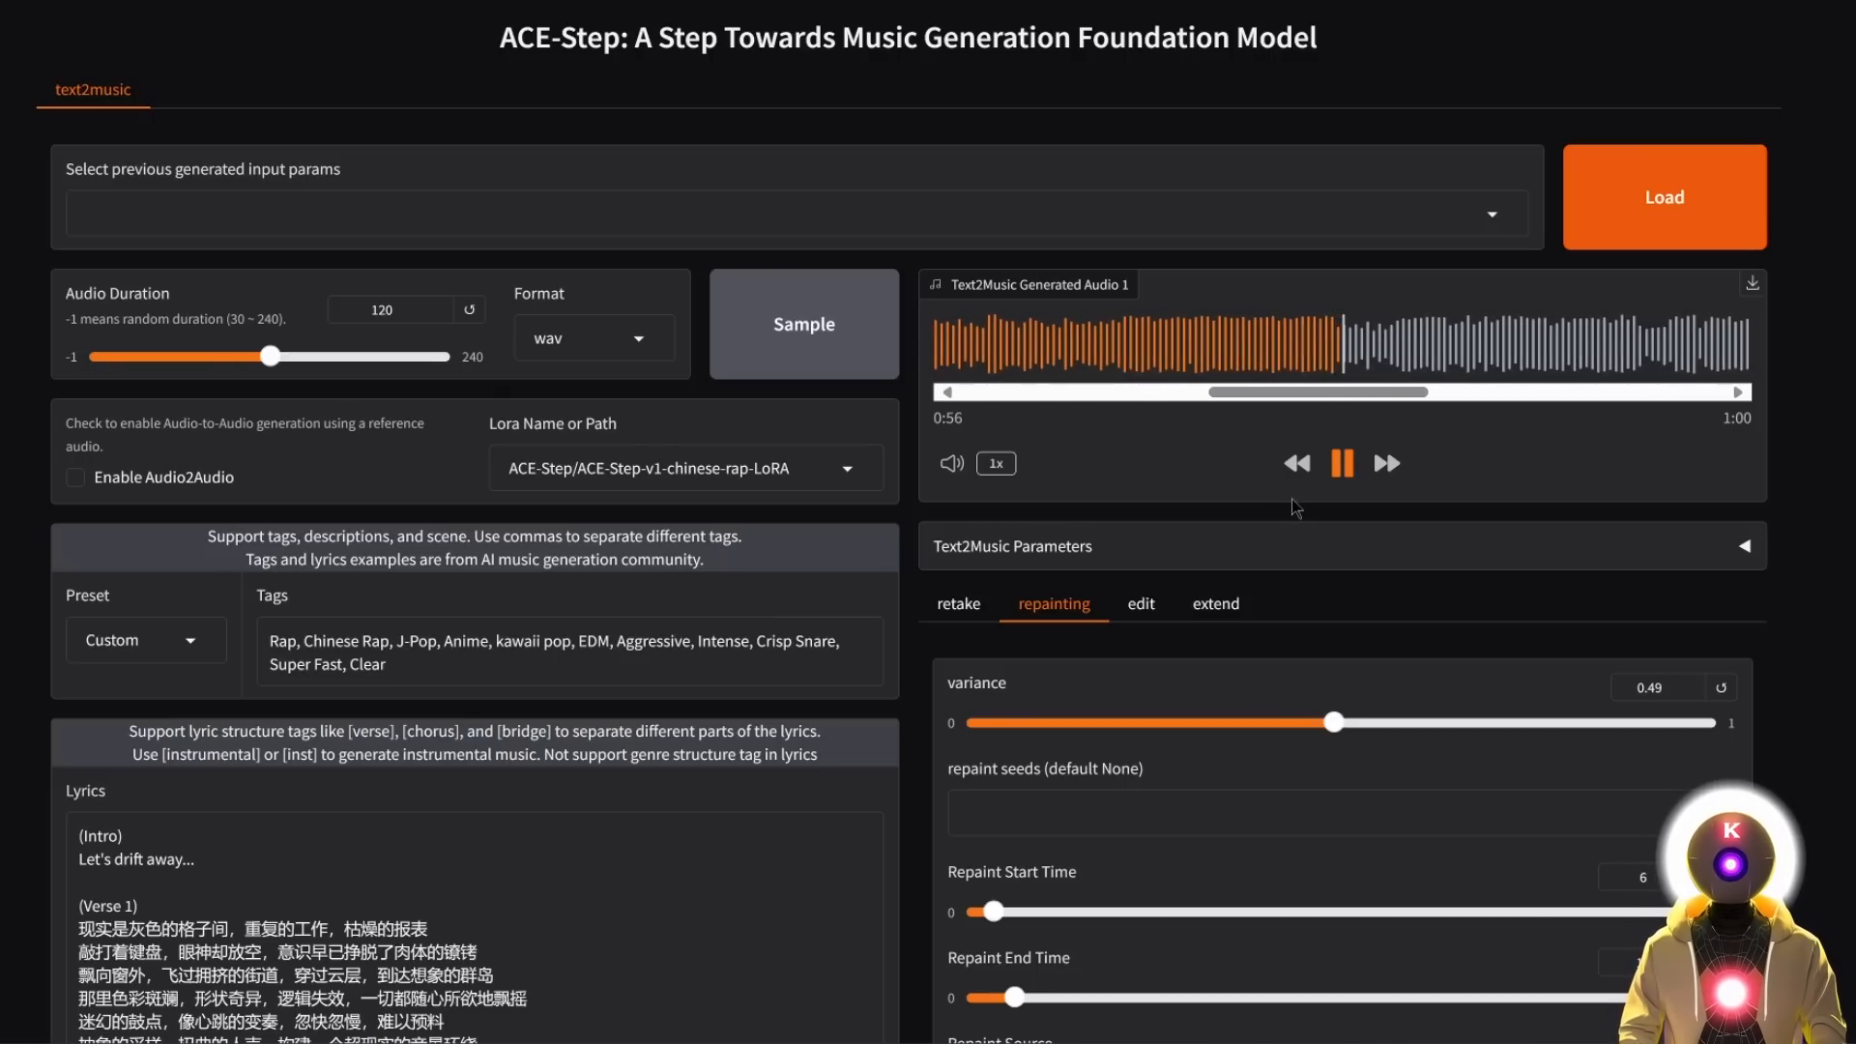
pyautogui.click(1342, 466)
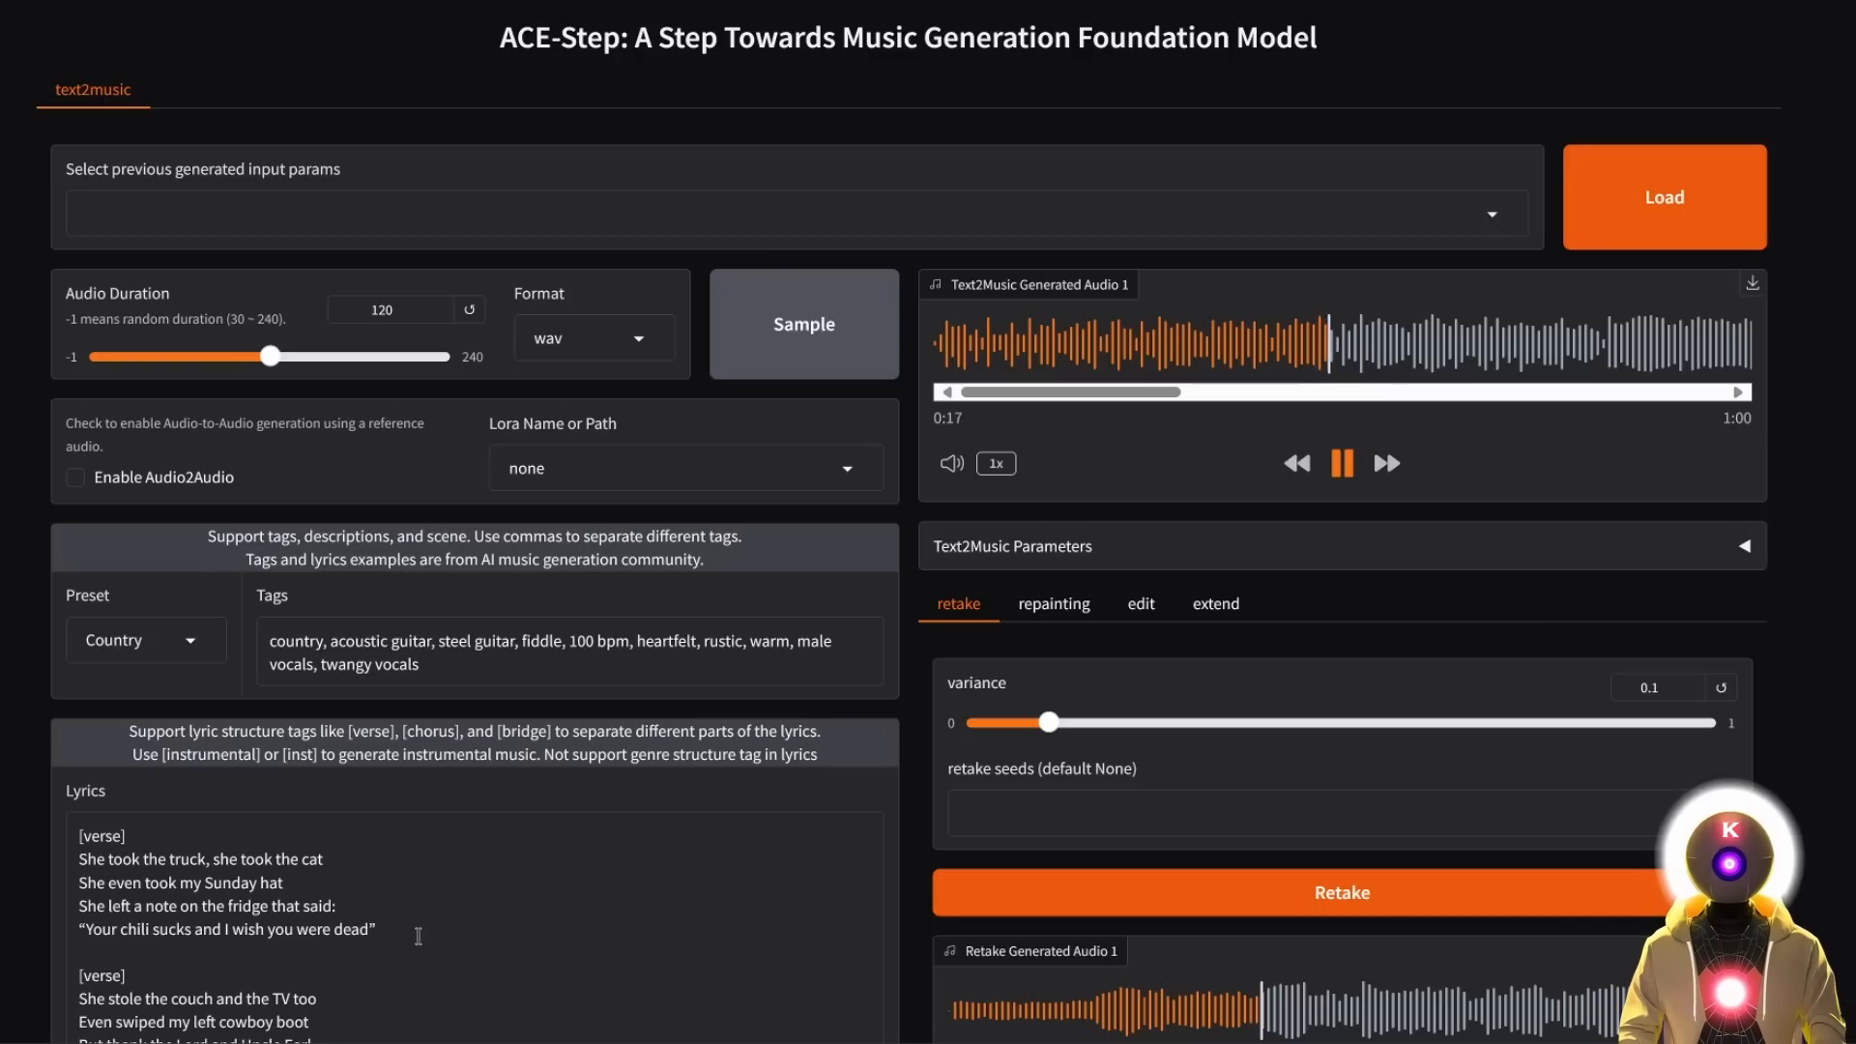
# Follow the country song's lyrics from the first verse through the outro during playback, and return to the earlier verses.
pyautogui.scroll(-2, 425, 927)
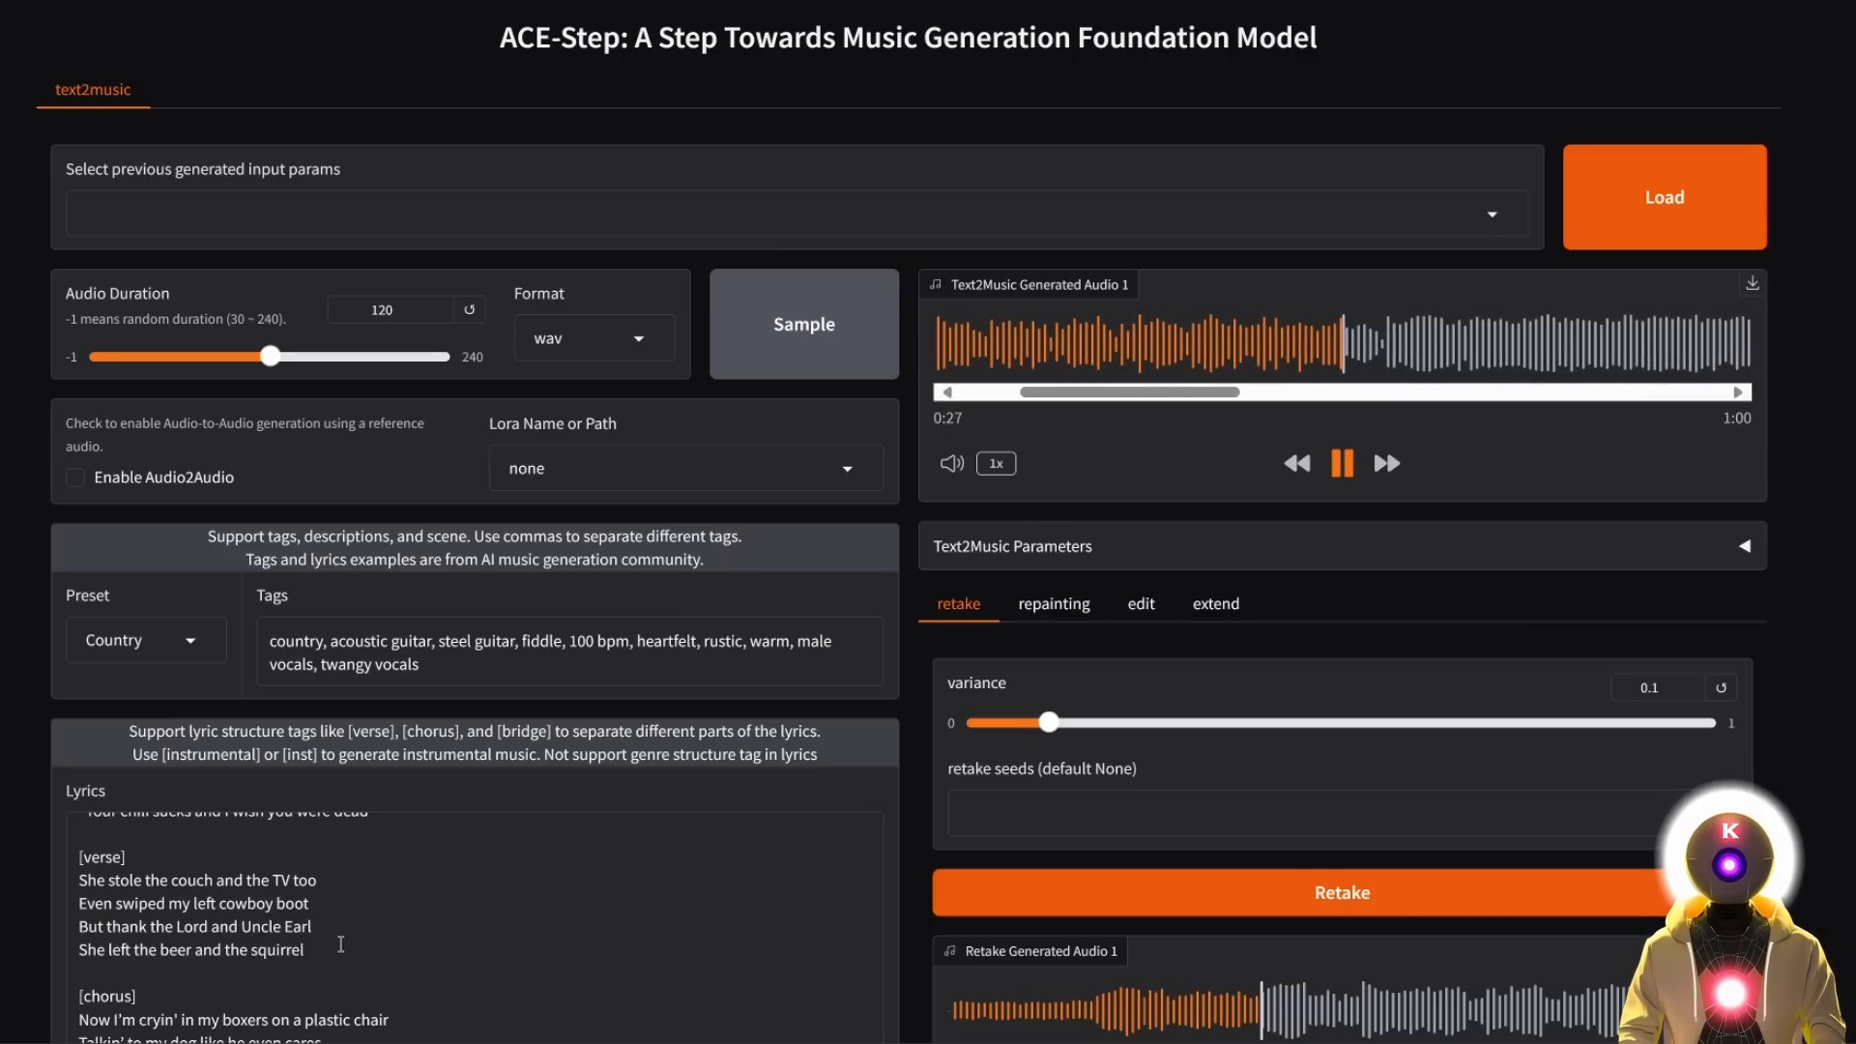
pyautogui.scroll(-2, 343, 948)
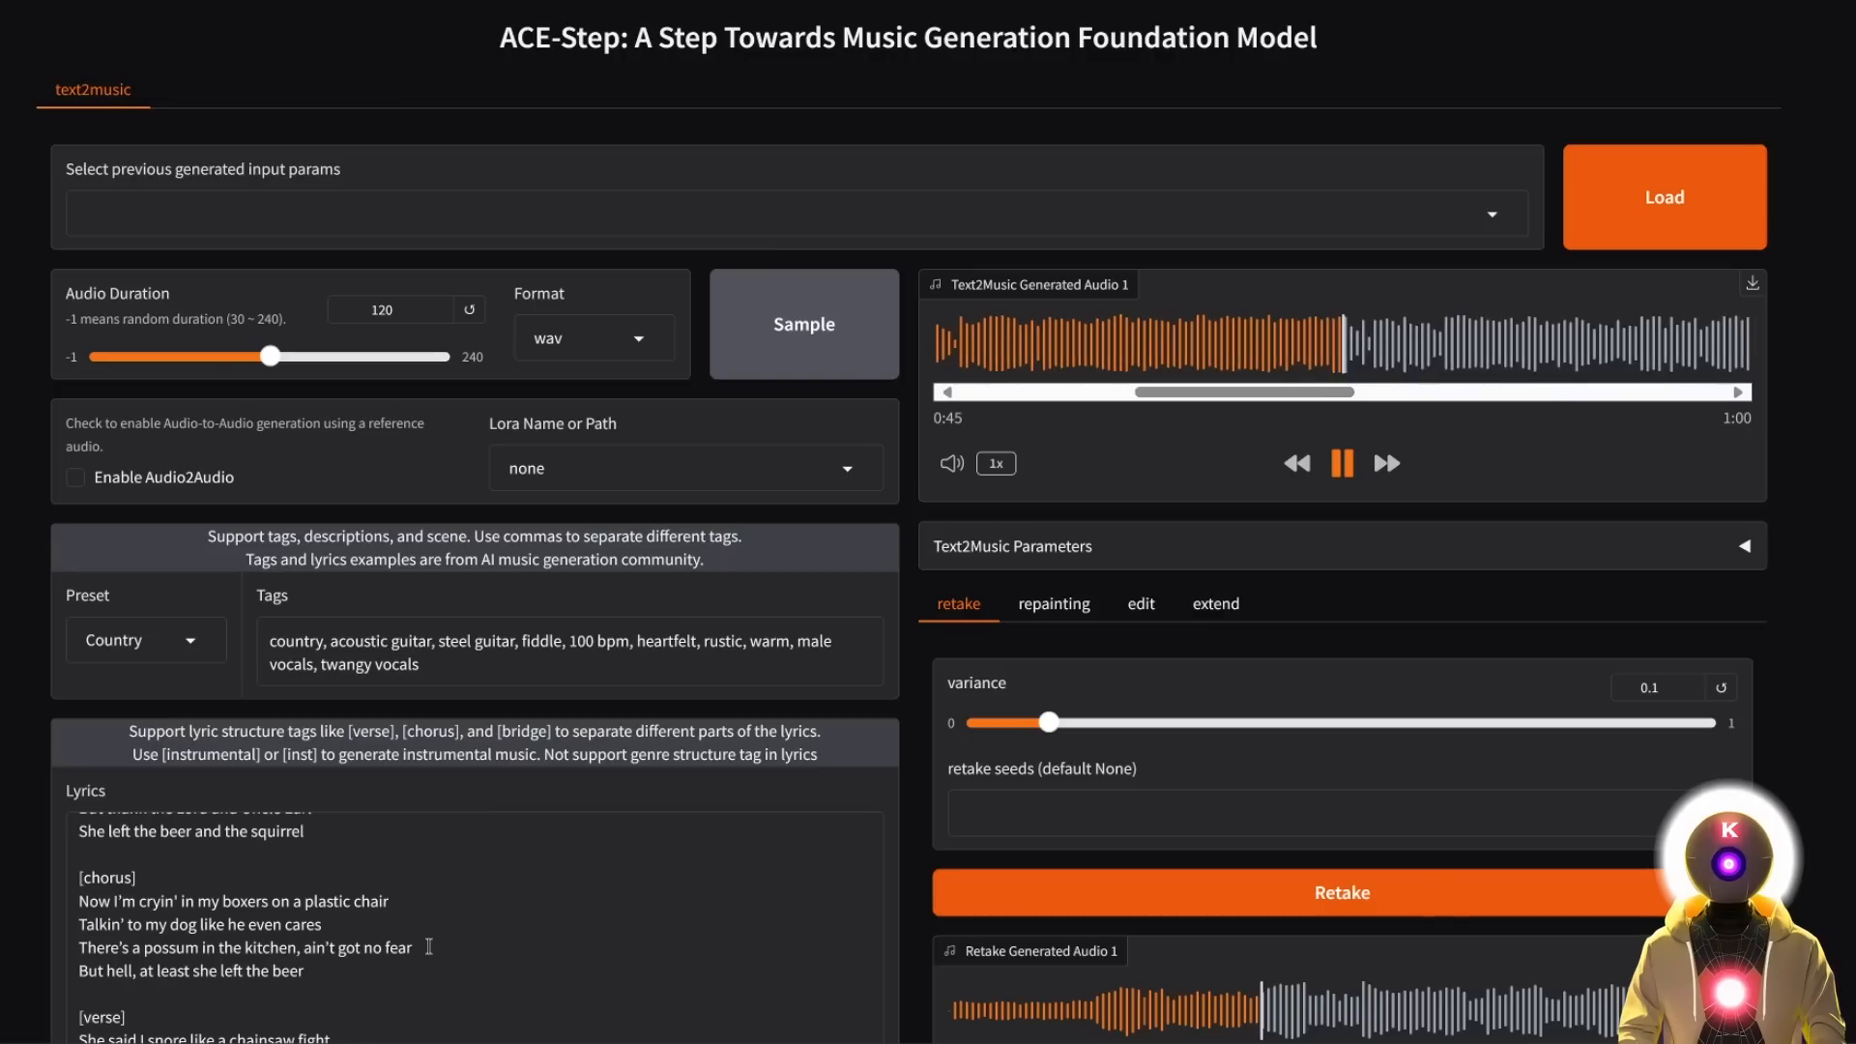
pyautogui.scroll(-2, 428, 947)
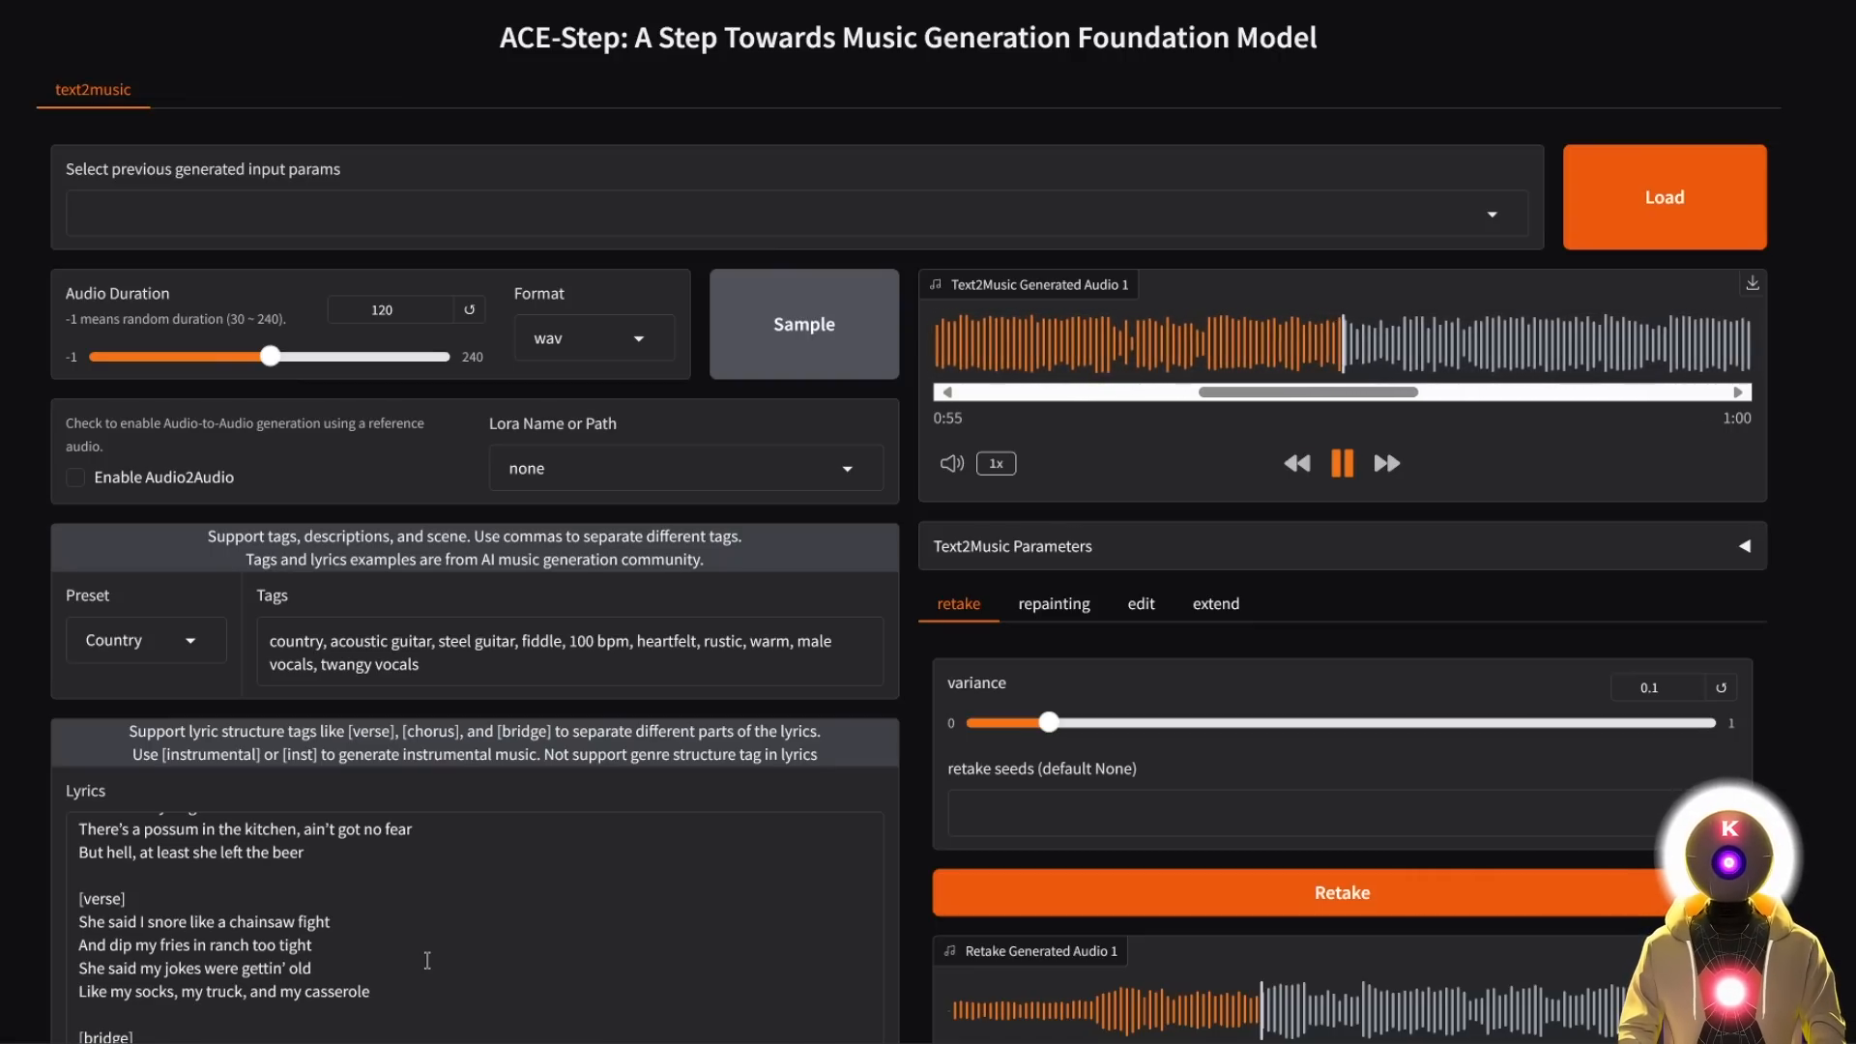
pyautogui.scroll(-3, 397, 975)
pyautogui.scroll(1, 409, 920)
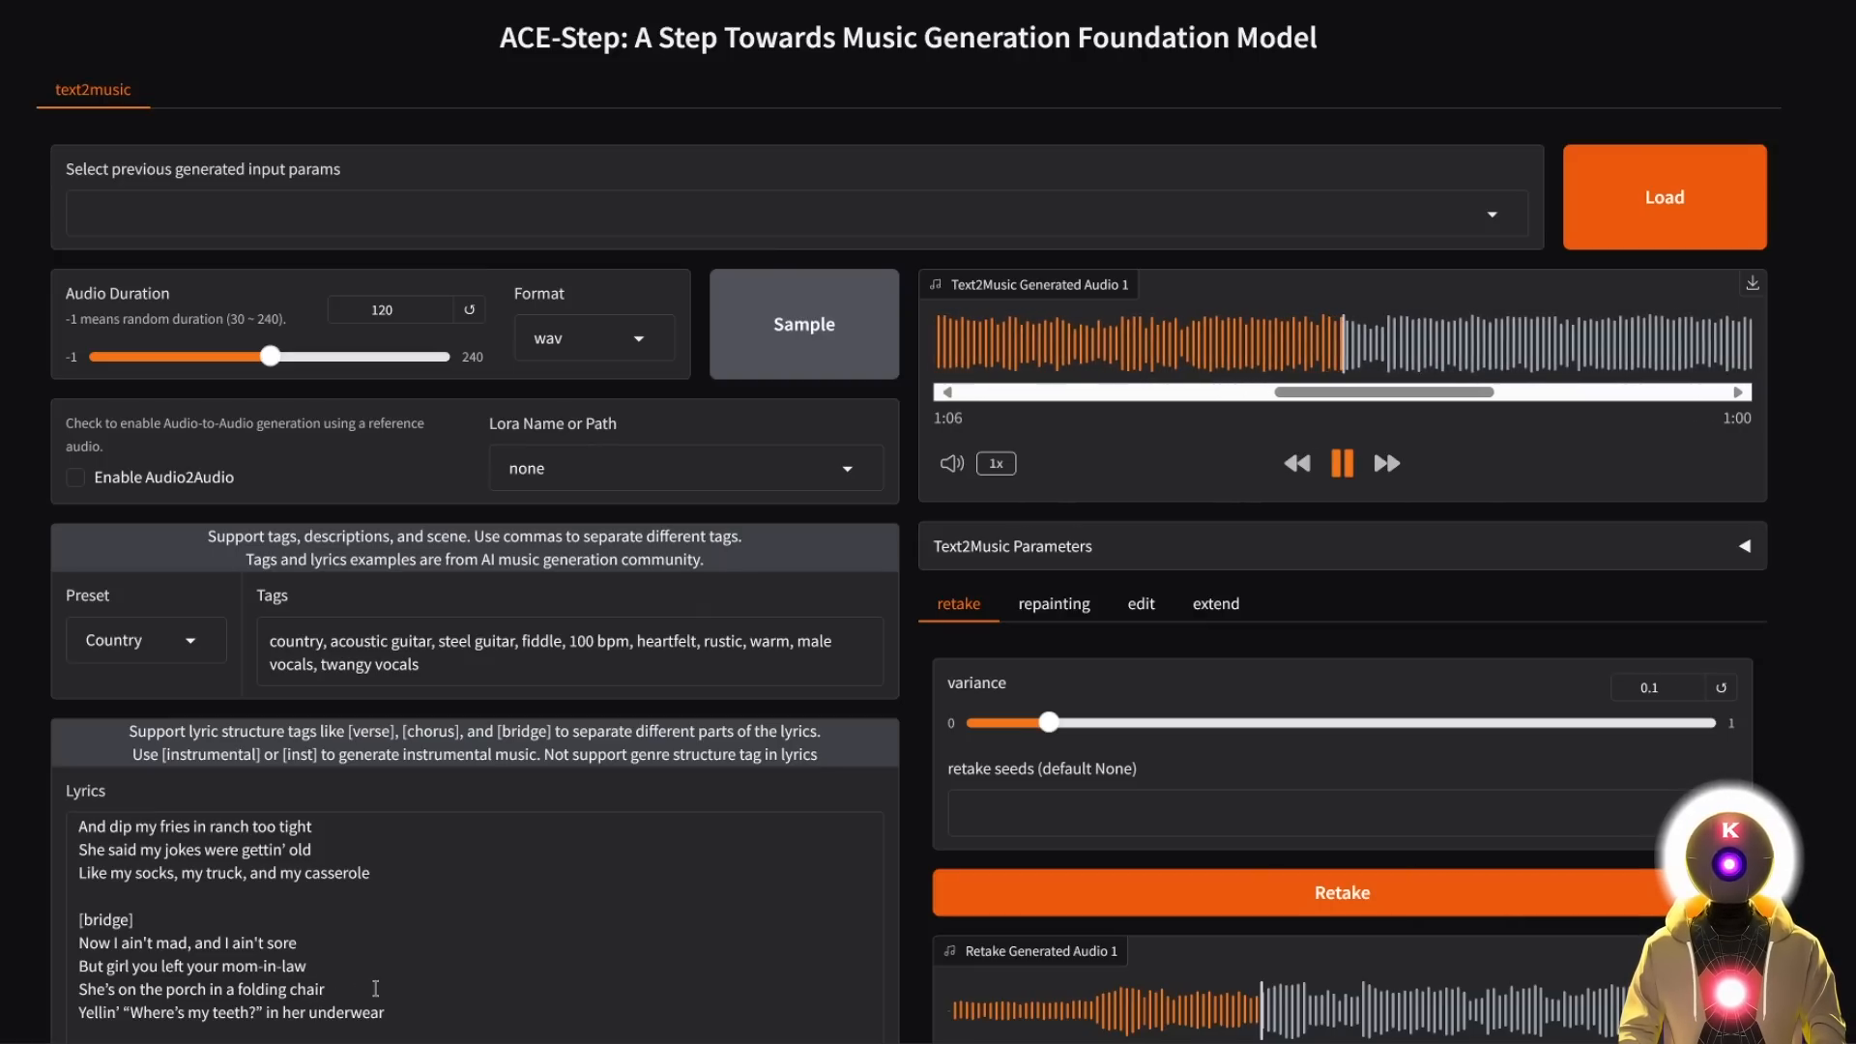
pyautogui.scroll(-4, 399, 977)
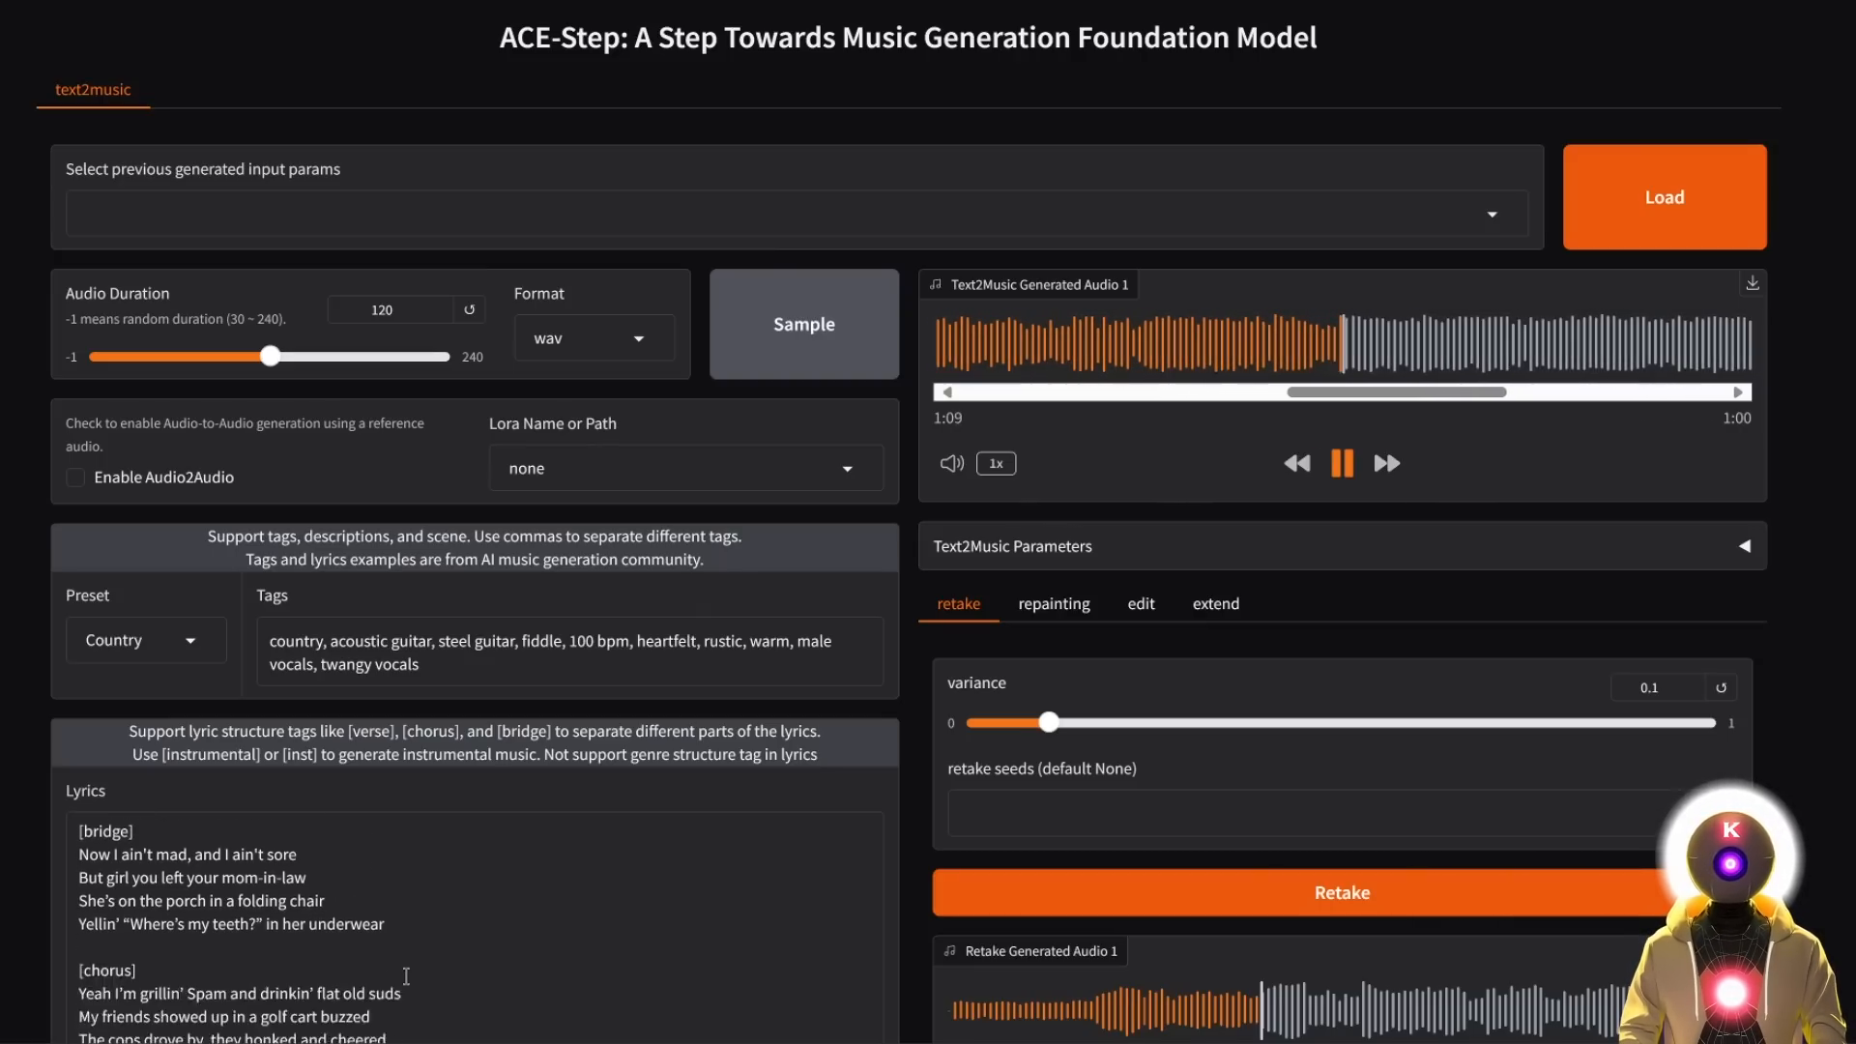
pyautogui.scroll(2, 401, 957)
pyautogui.scroll(-2, 404, 938)
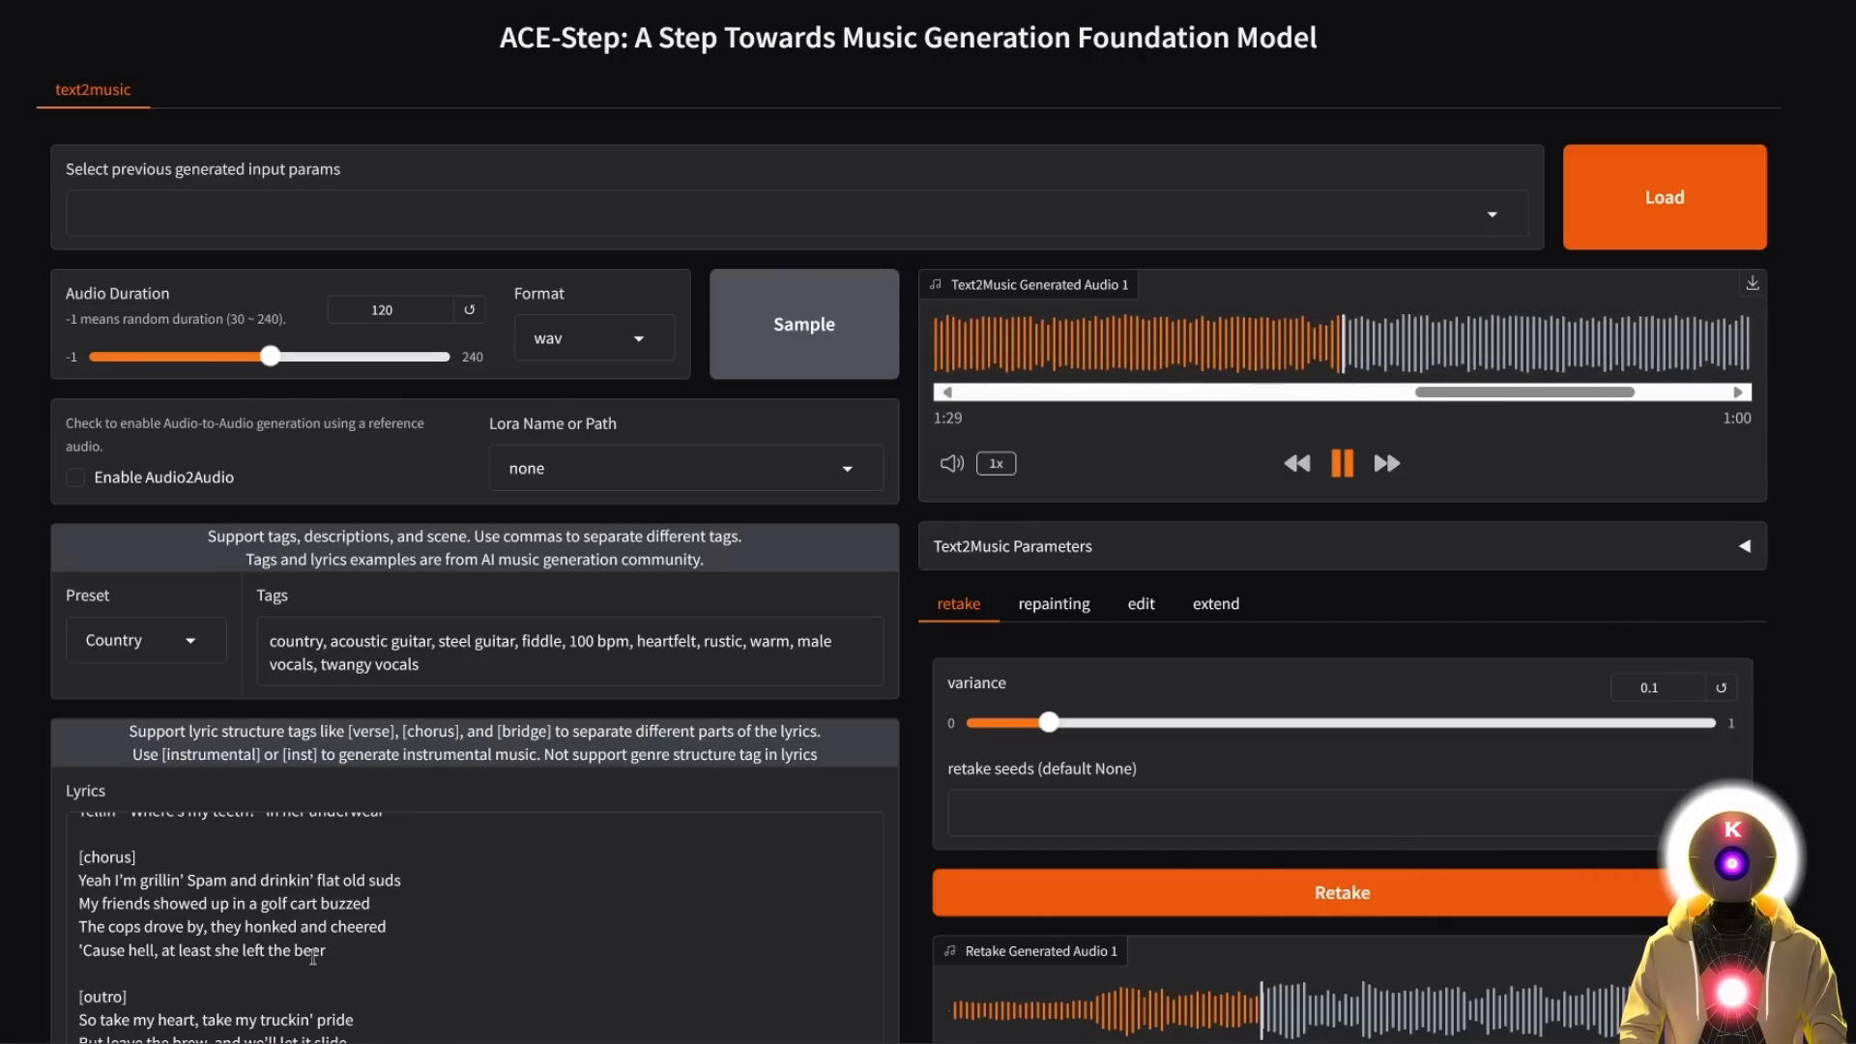
pyautogui.scroll(-1, 348, 943)
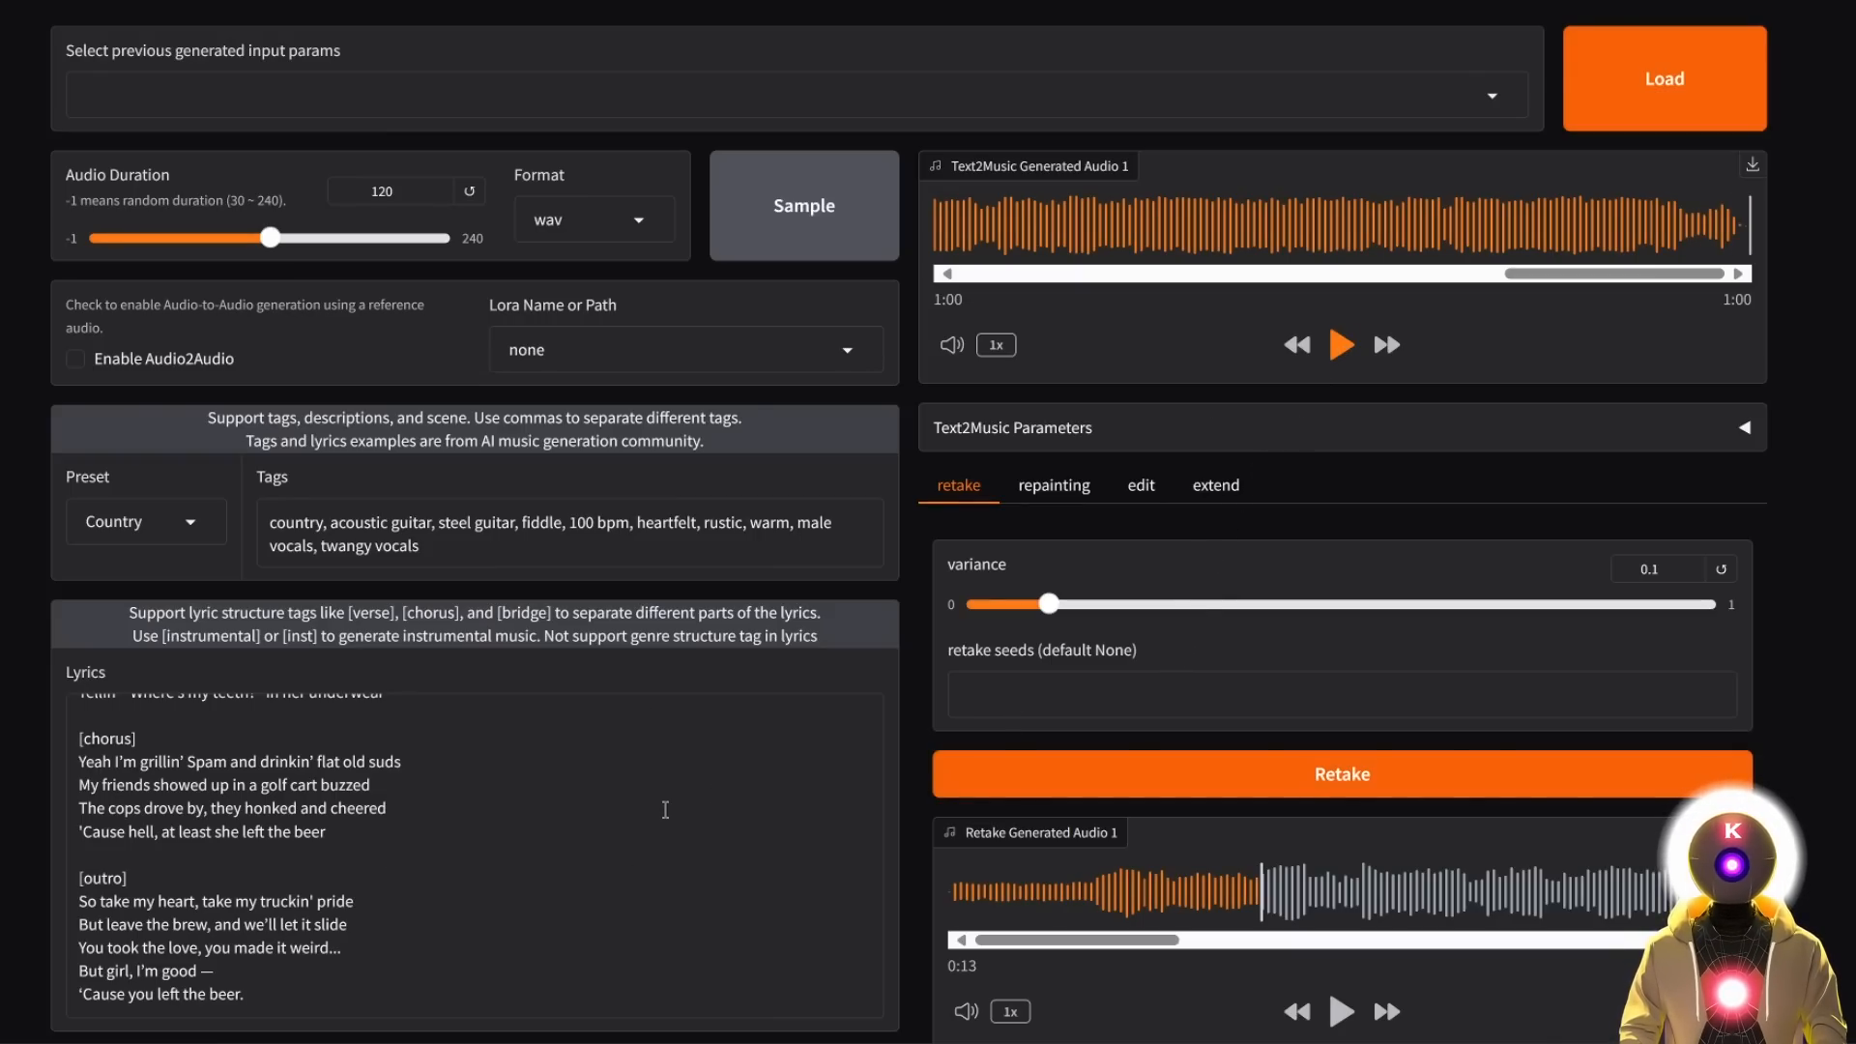
pyautogui.scroll(4, 665, 804)
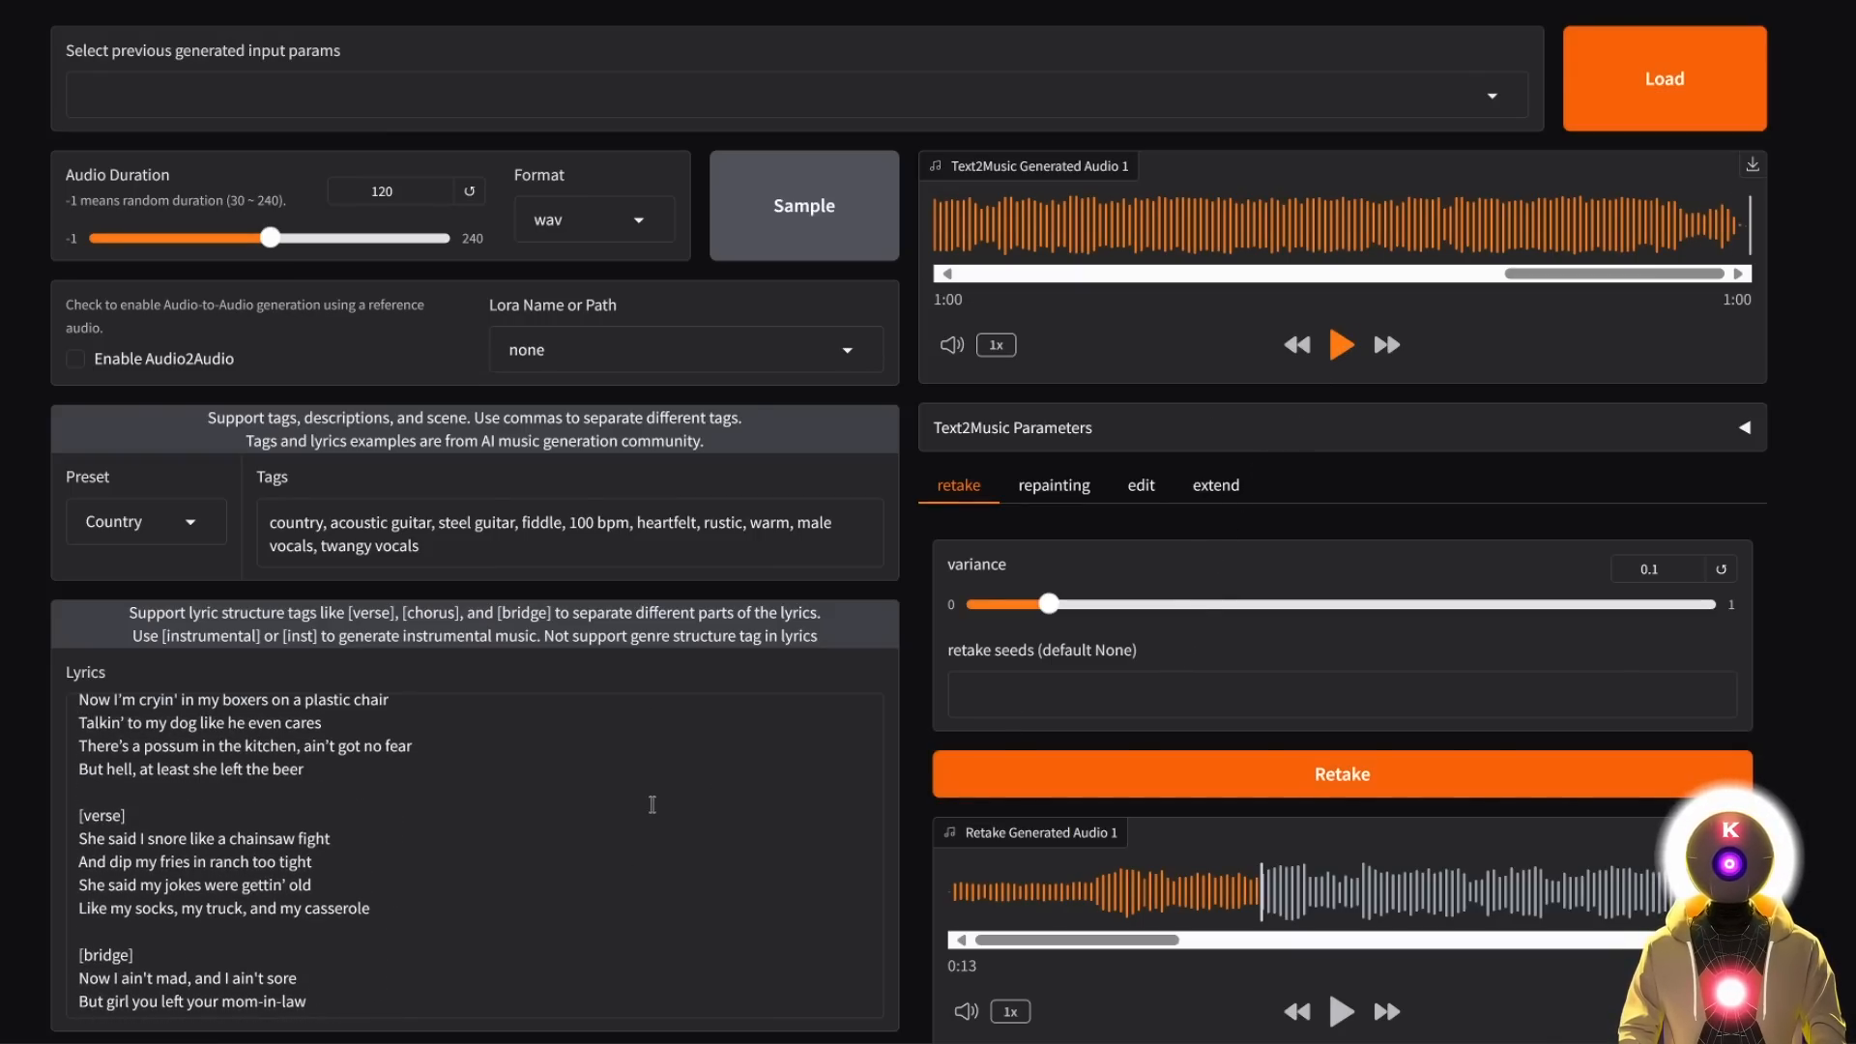
pyautogui.scroll(1, 644, 805)
pyautogui.scroll(2, 643, 805)
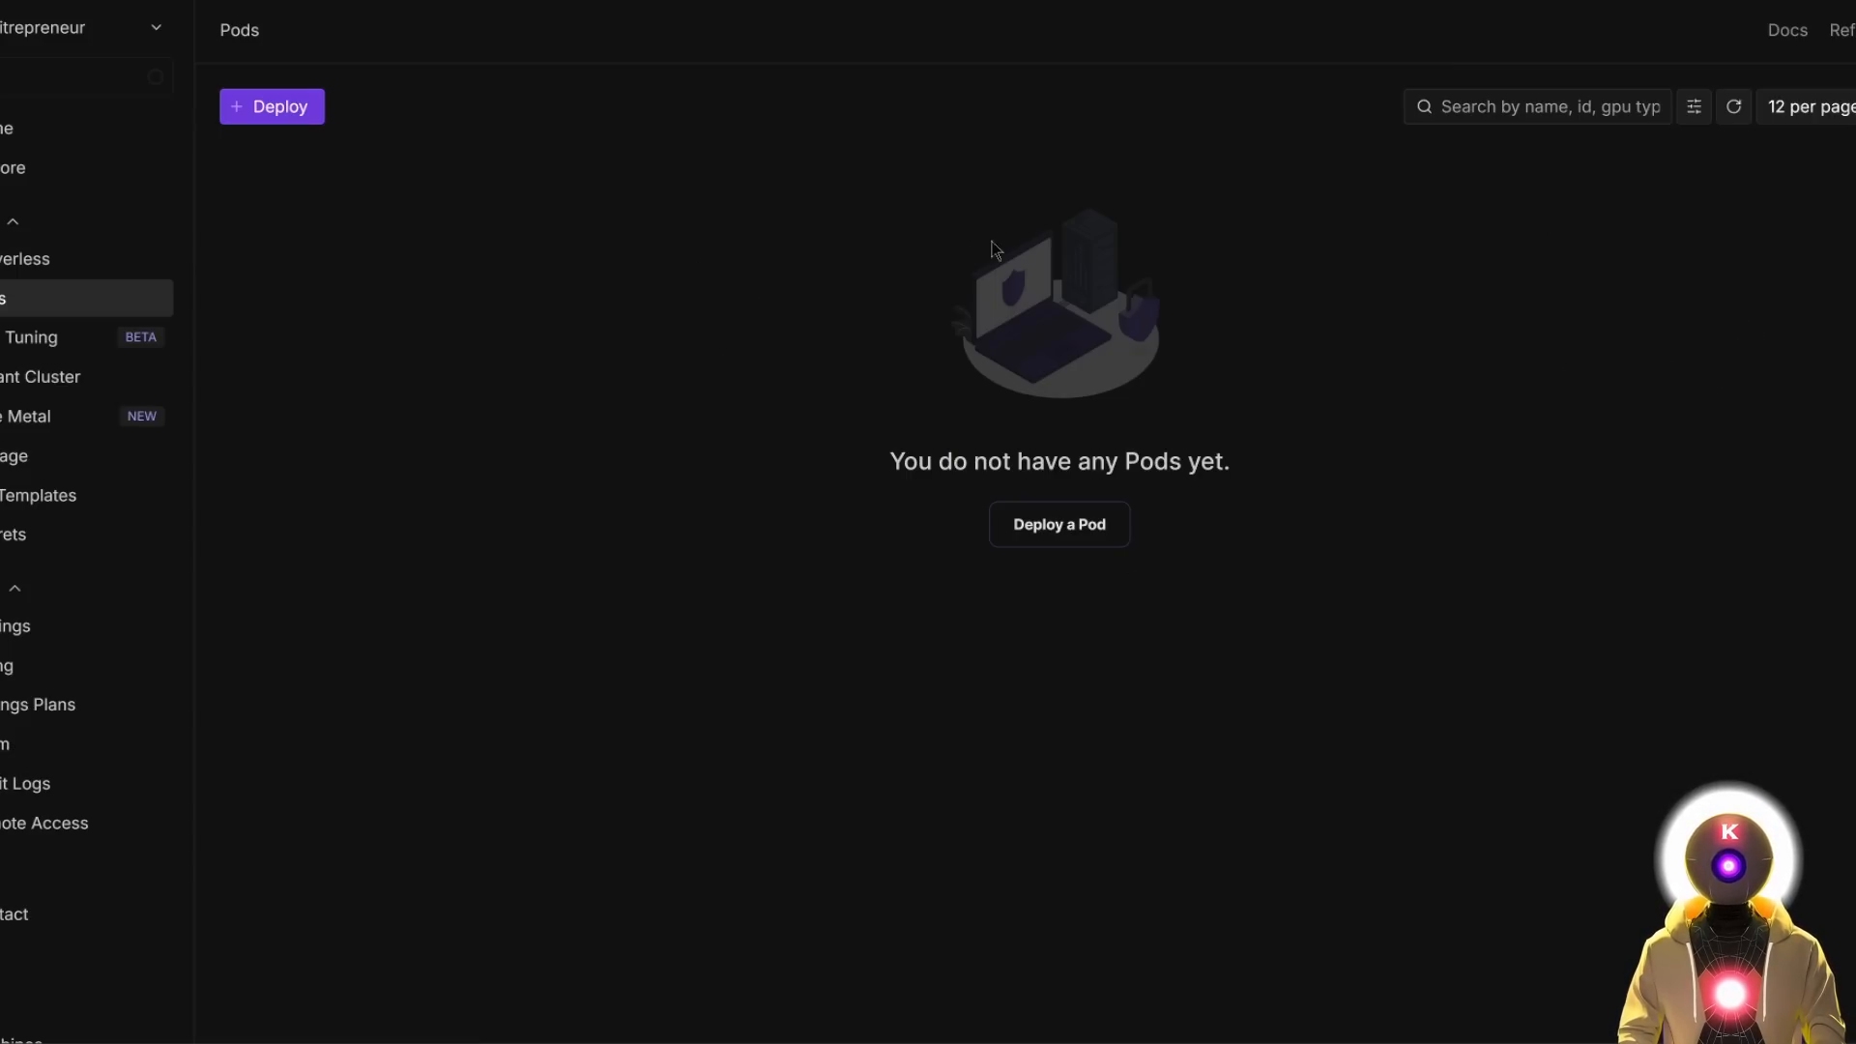
# Switch to RunPod and set up a new pod with an RTX 4090 and the RunPod Pytorch 2.1 template.
pyautogui.click(1054, 527)
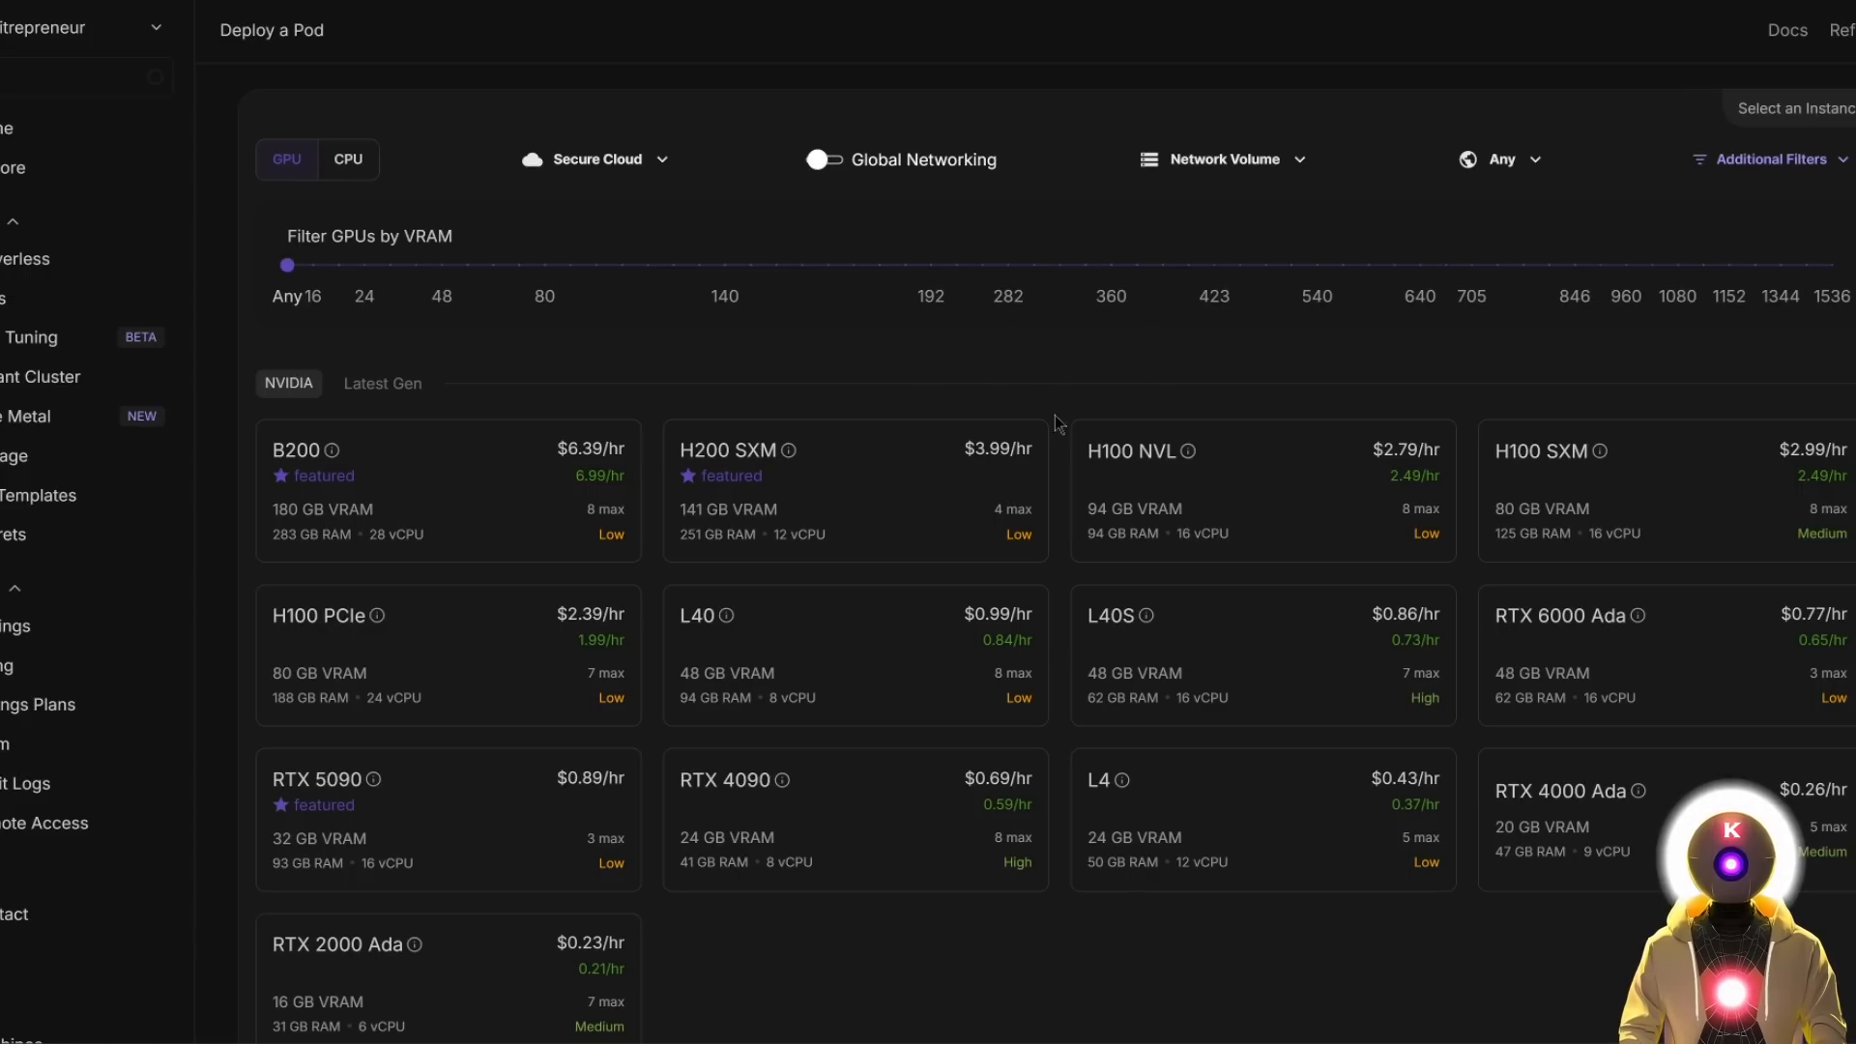
pyautogui.click(865, 824)
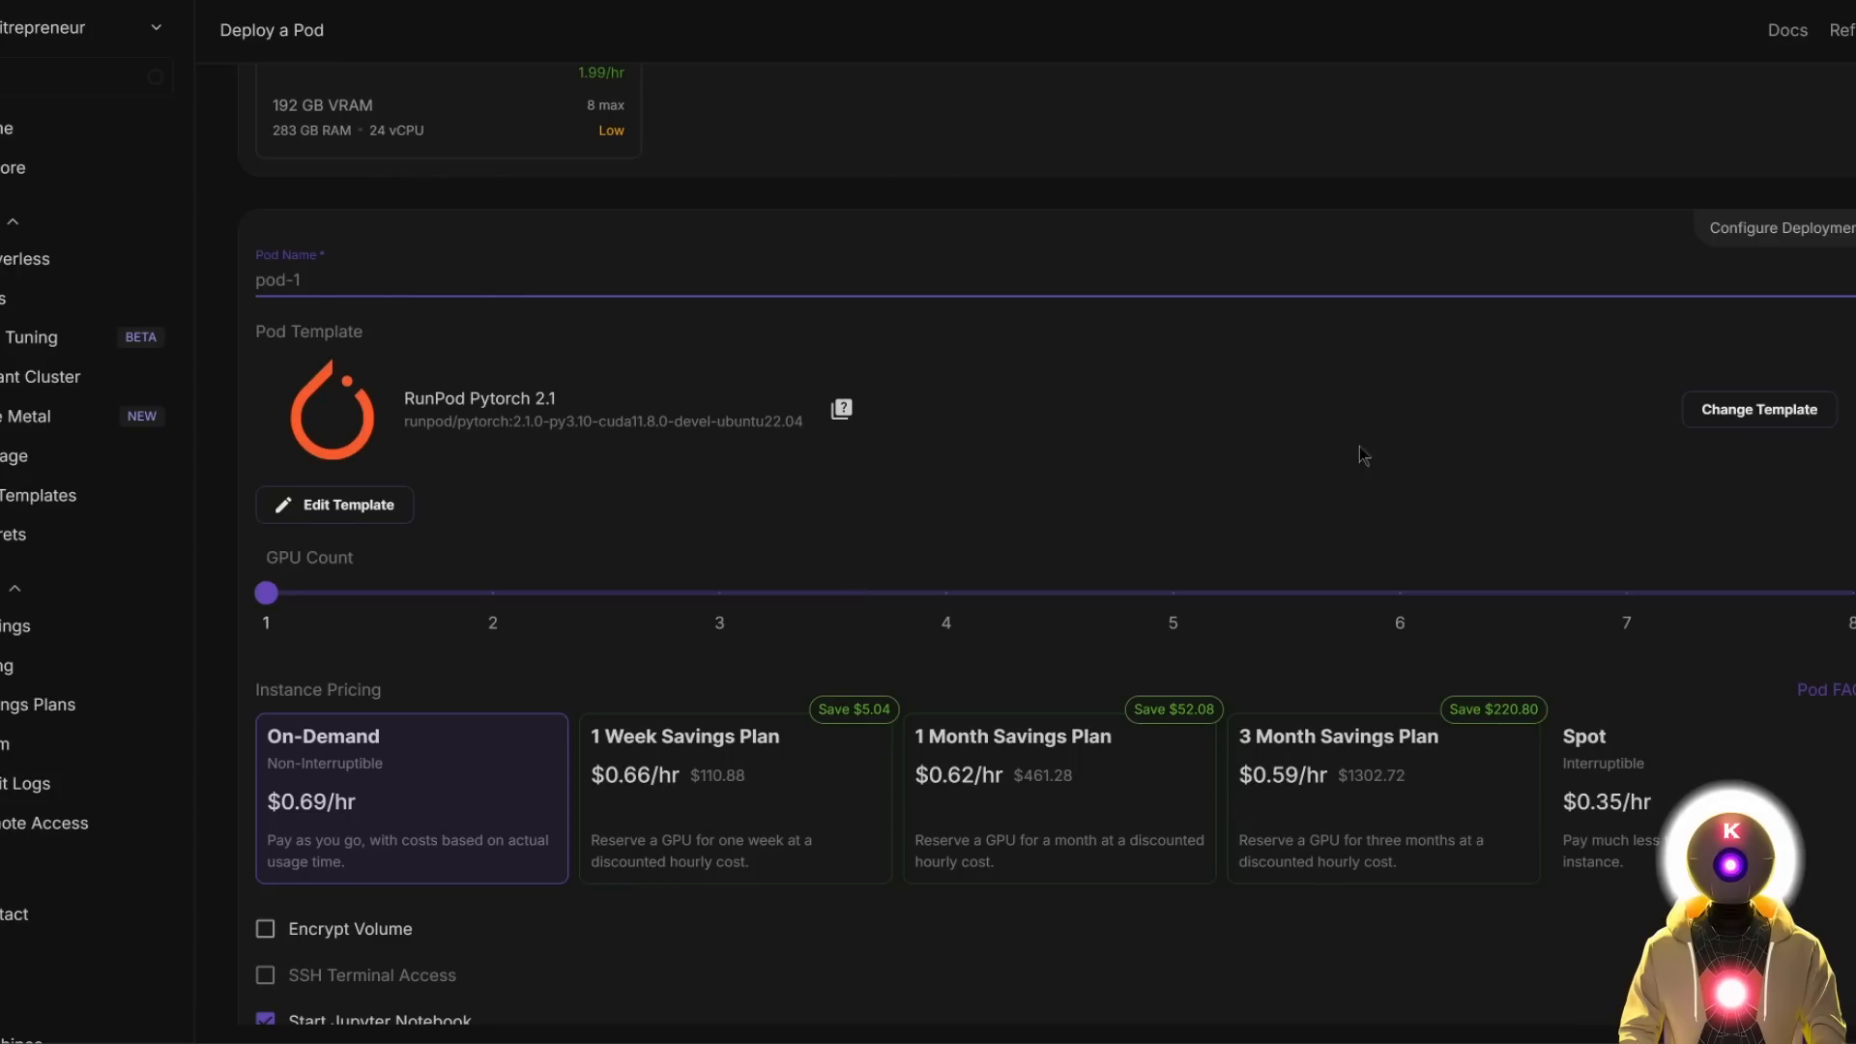
pyautogui.click(1754, 420)
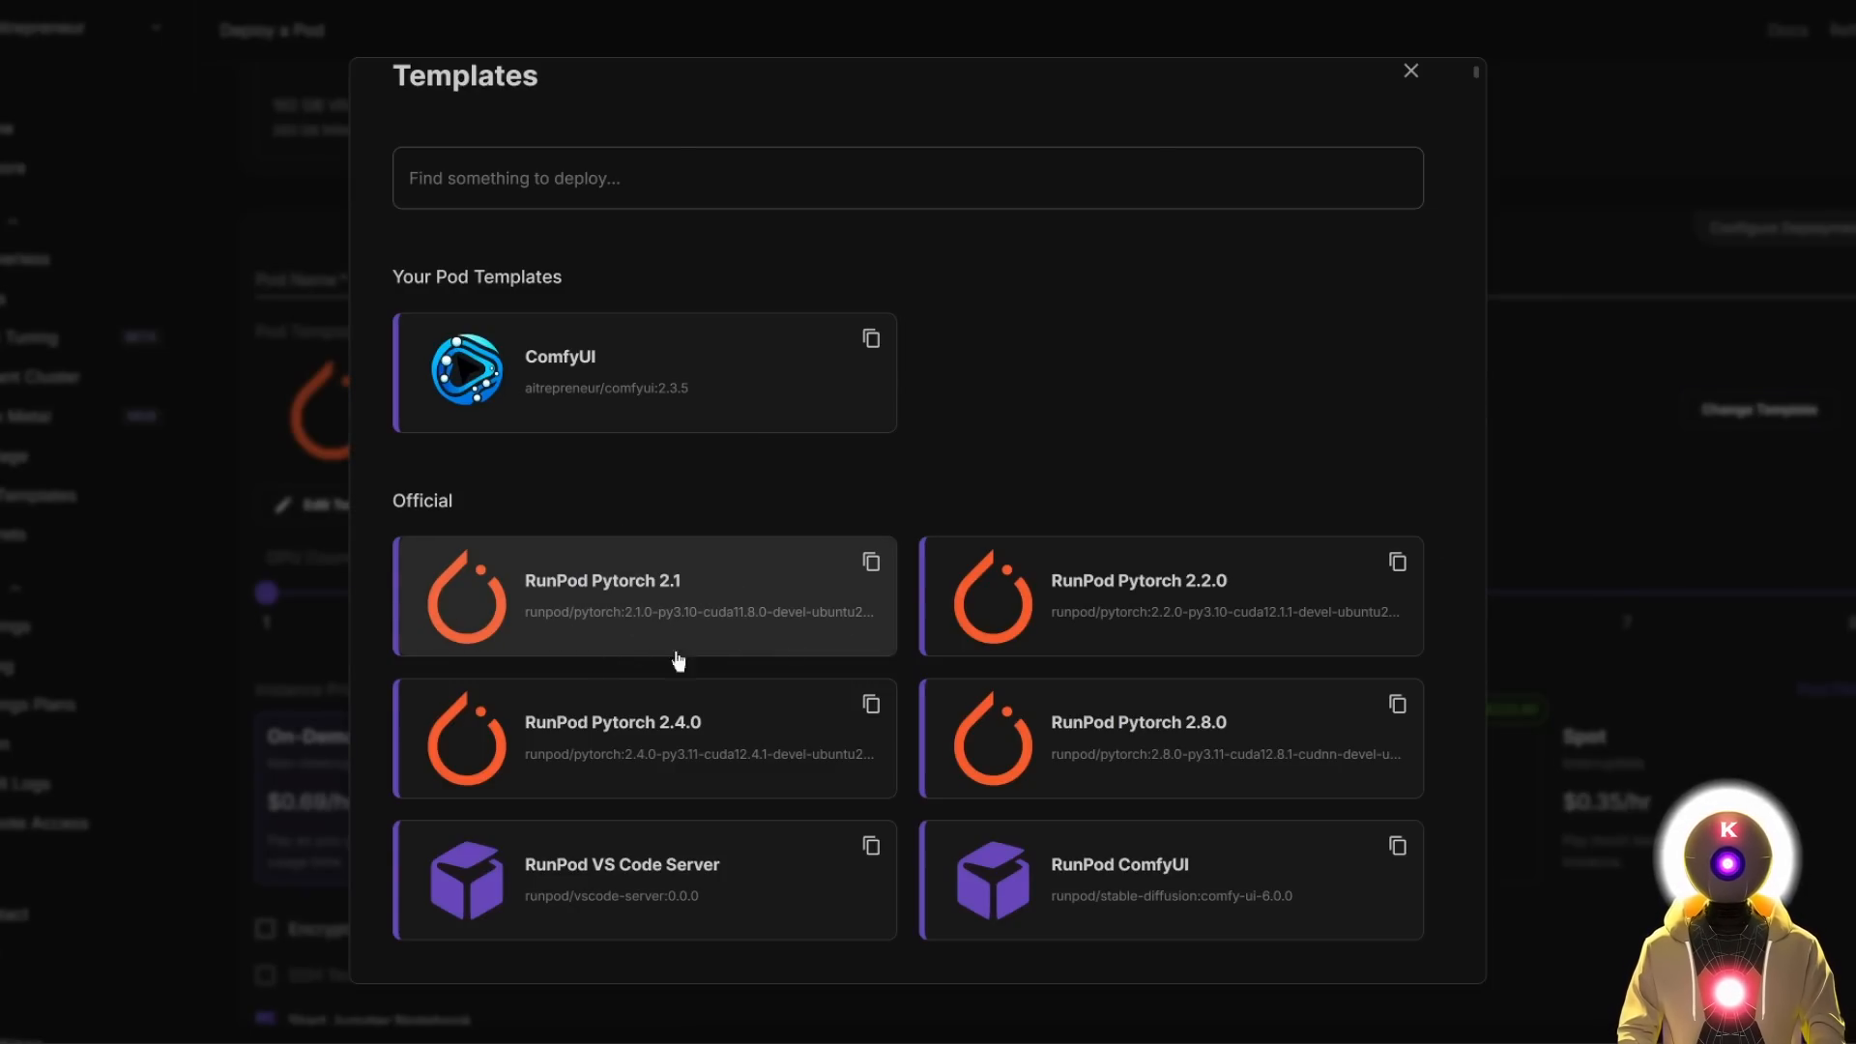
pyautogui.click(683, 601)
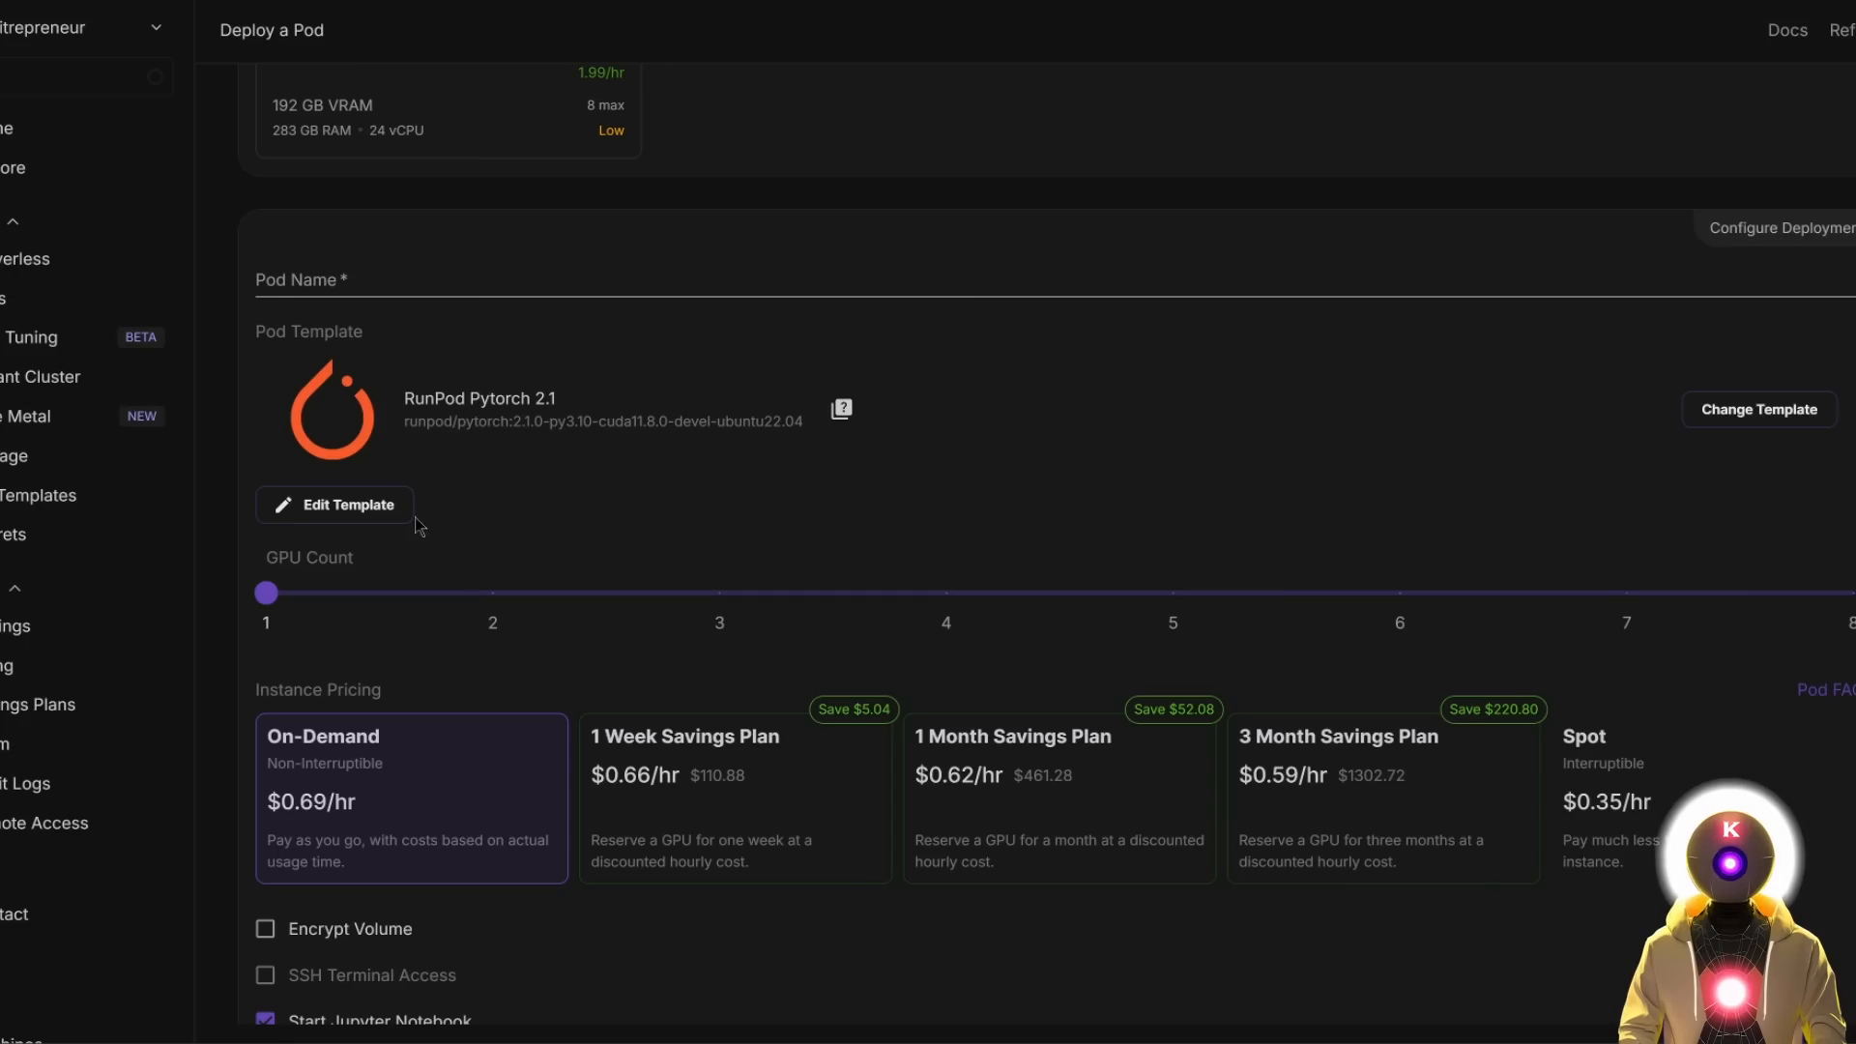
# Override the pod template with a 50 GB container disk and a 50 GB volume disk, and deploy the pod on demand.
pyautogui.click(367, 507)
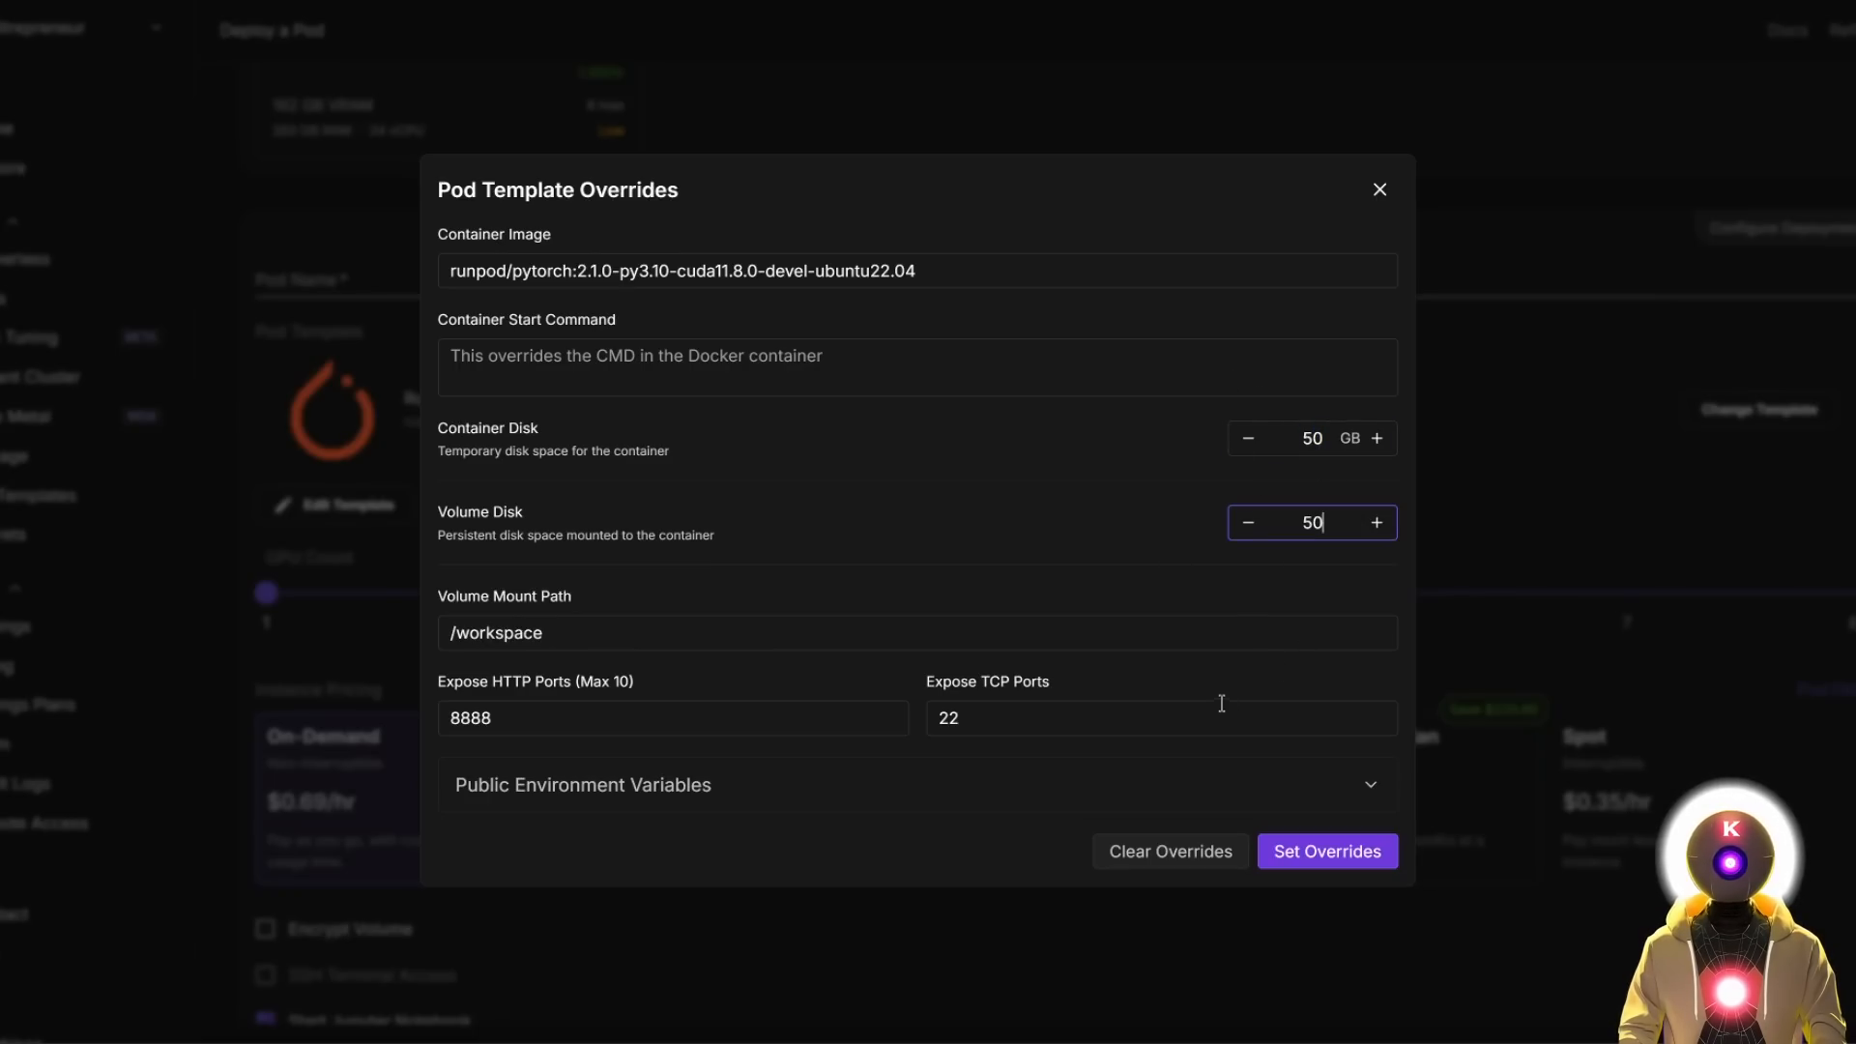
pyautogui.click(1329, 854)
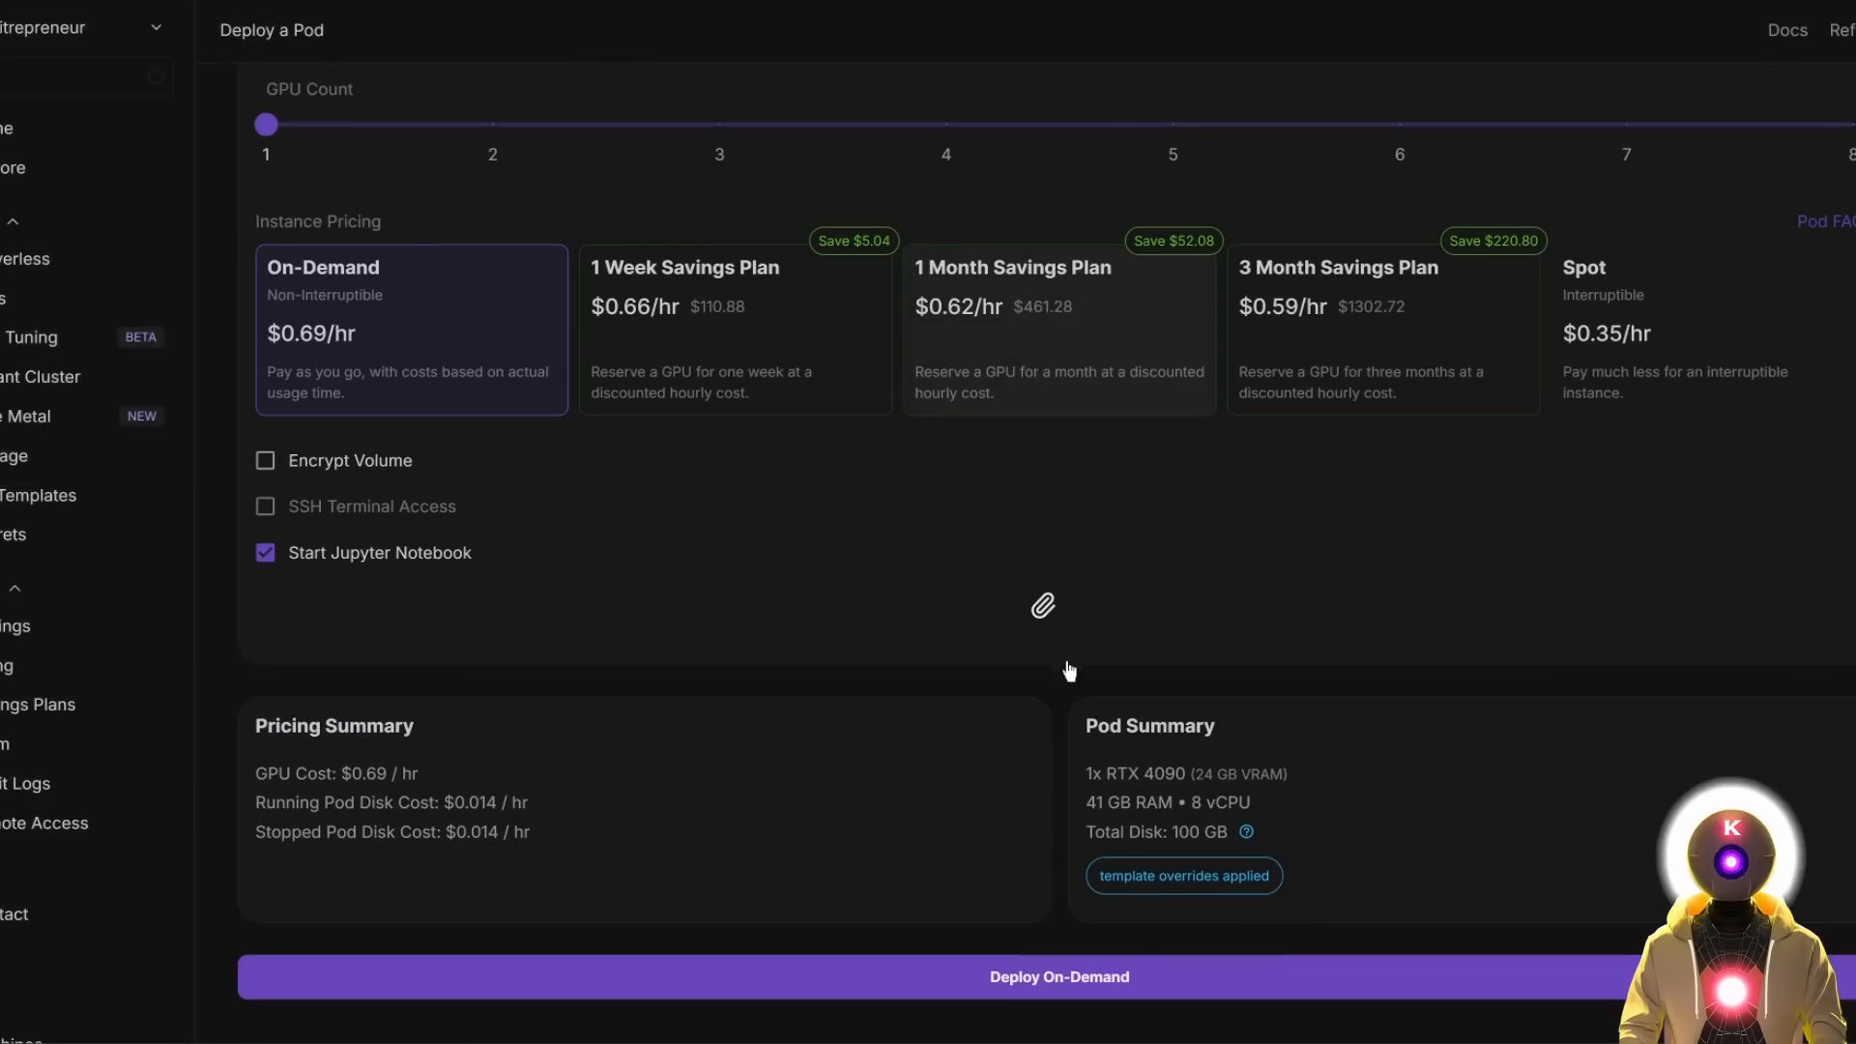
pyautogui.click(1055, 978)
pyautogui.click(848, 851)
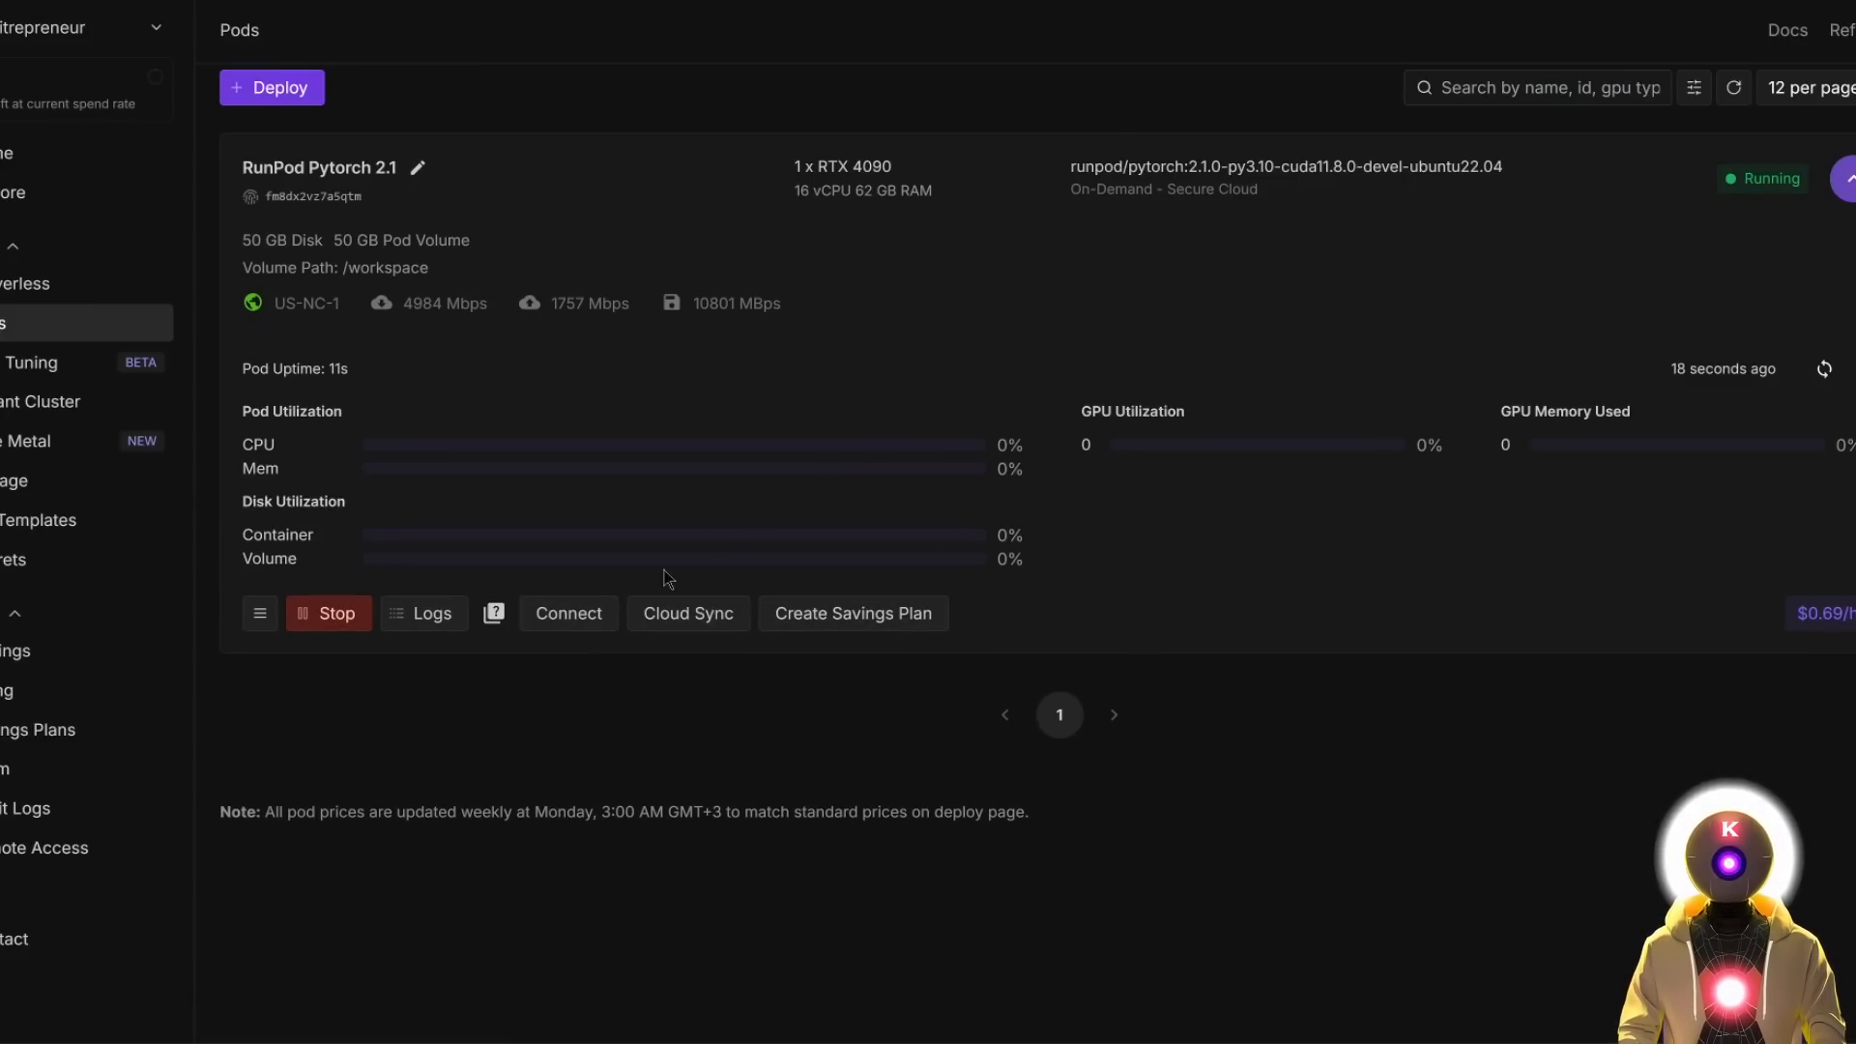
# Connect to the running pod's Jupyter Lab on port 8888, and switch to the local ACE folder containing the installer scripts.
pyautogui.click(597, 612)
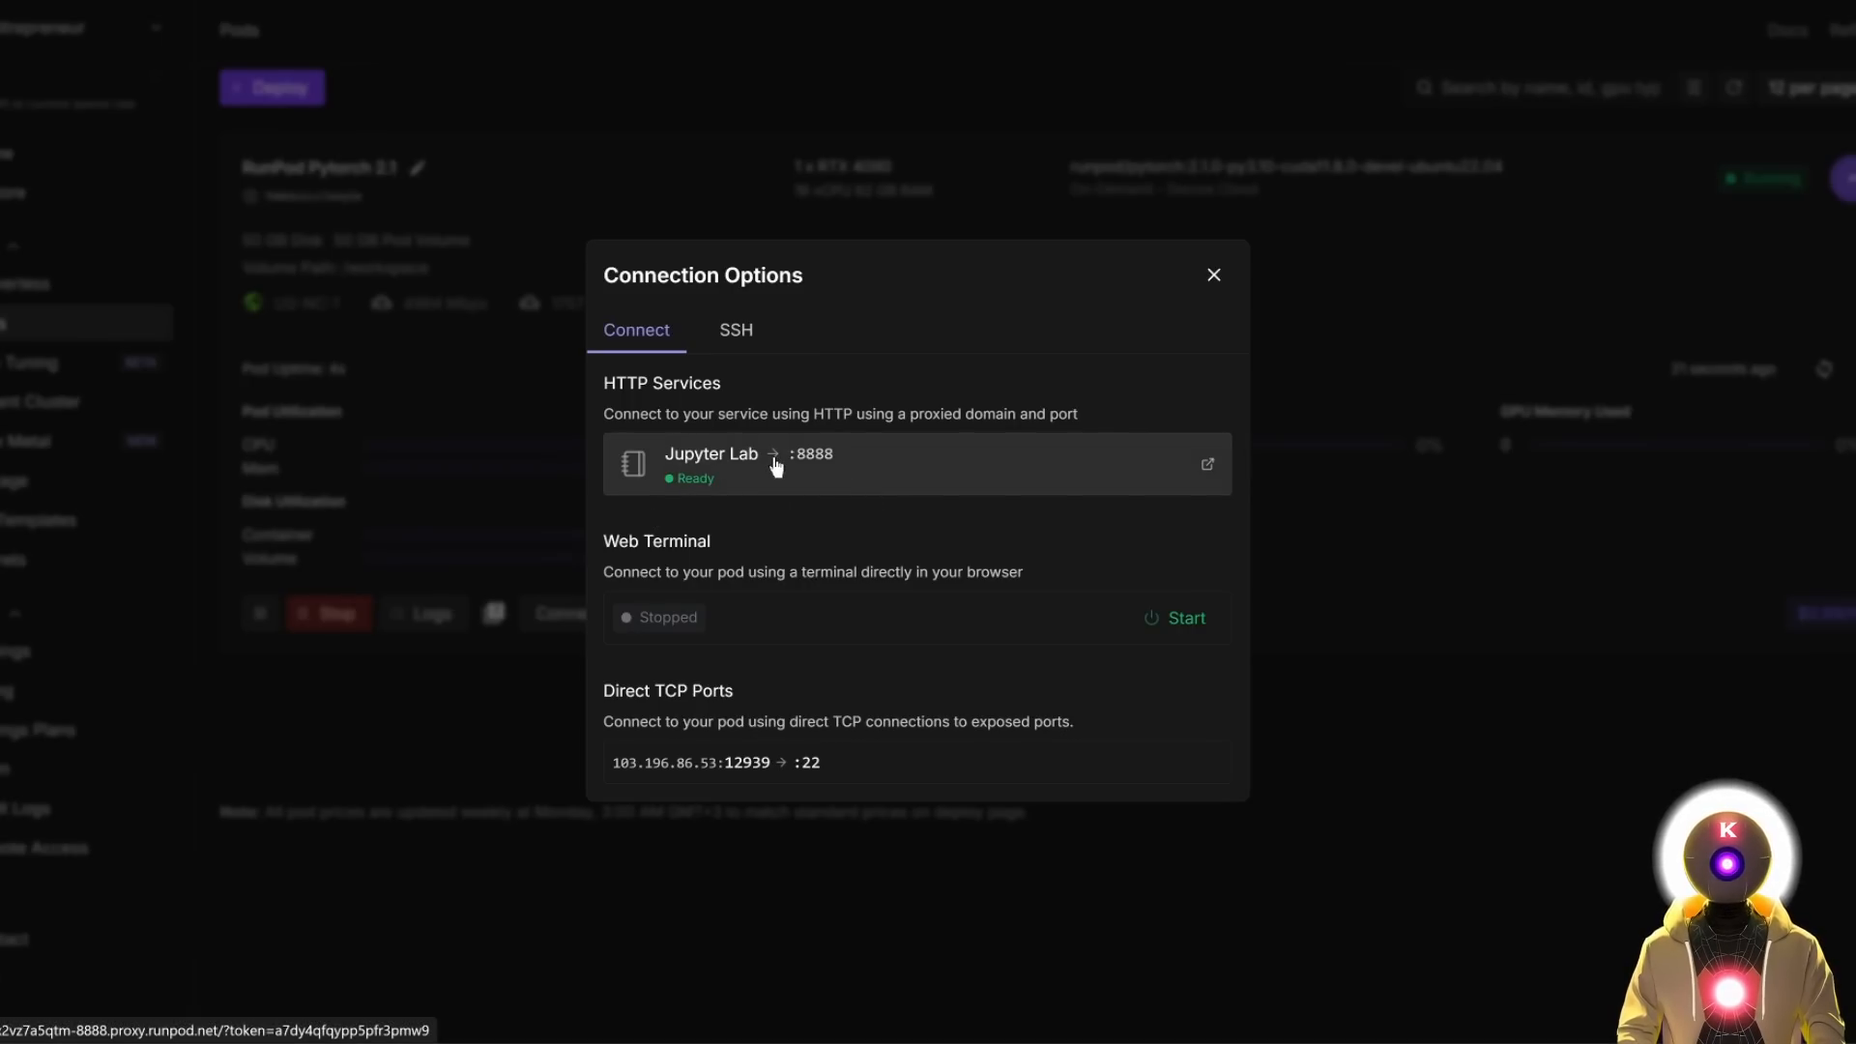
pyautogui.click(770, 455)
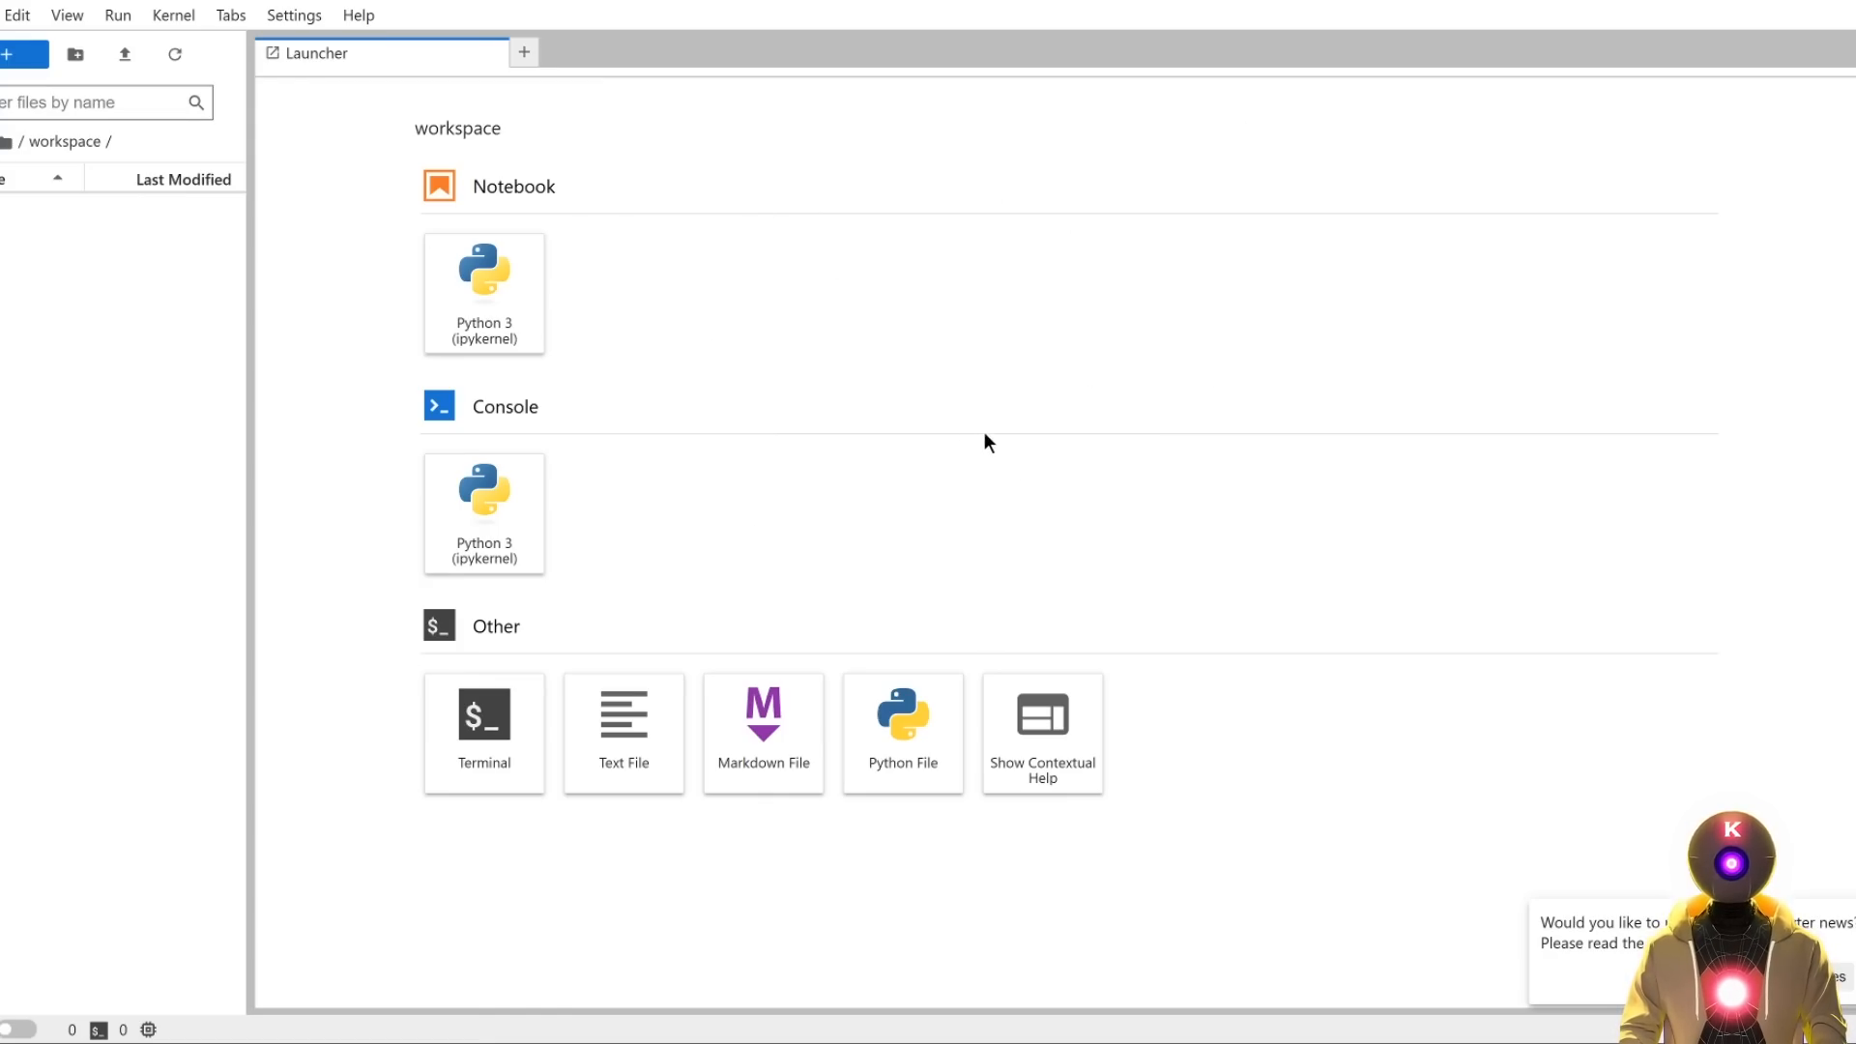
pyautogui.hotkey('alt', 'Tab')
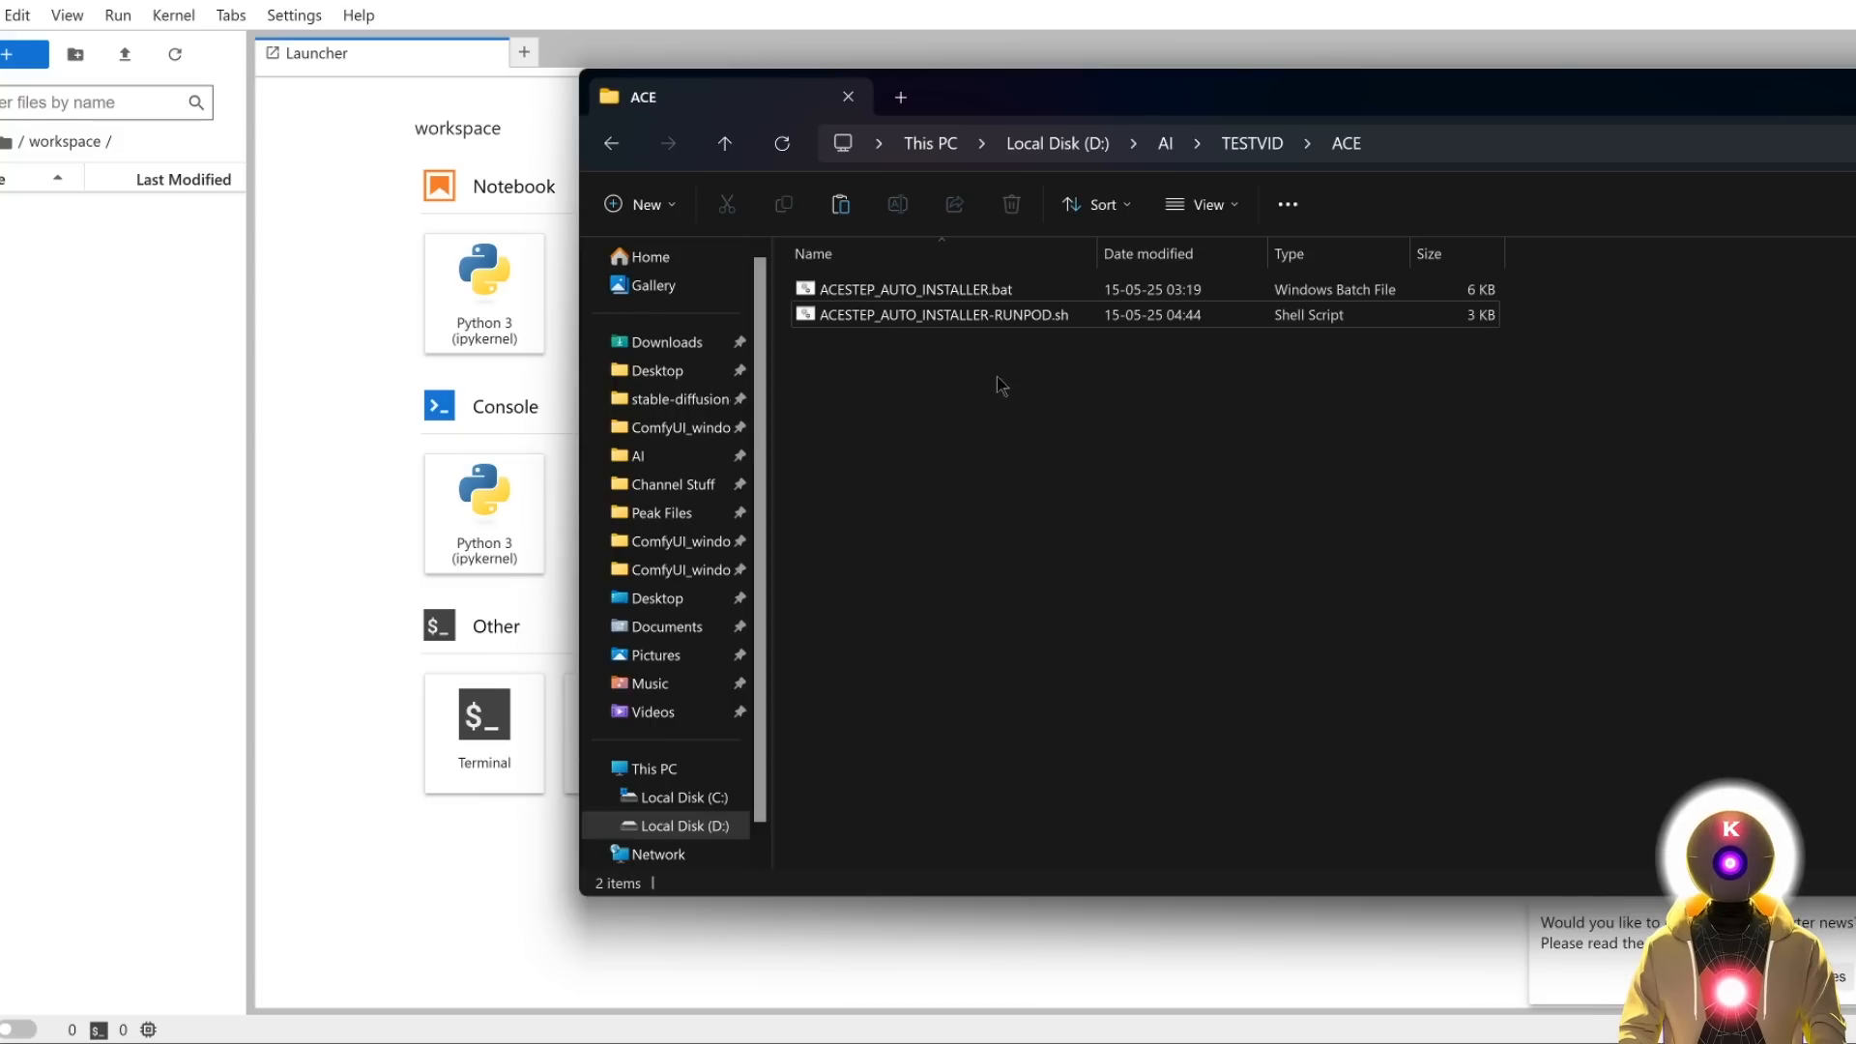
# Upload ACESTEP_AUTO_INSTALLER-RUNPOD.sh to the pod's workspace folder, and make it executable and run it from a new terminal.
pyautogui.moveTo(972, 315); pyautogui.dragTo(71, 347)
pyautogui.click(484, 720)
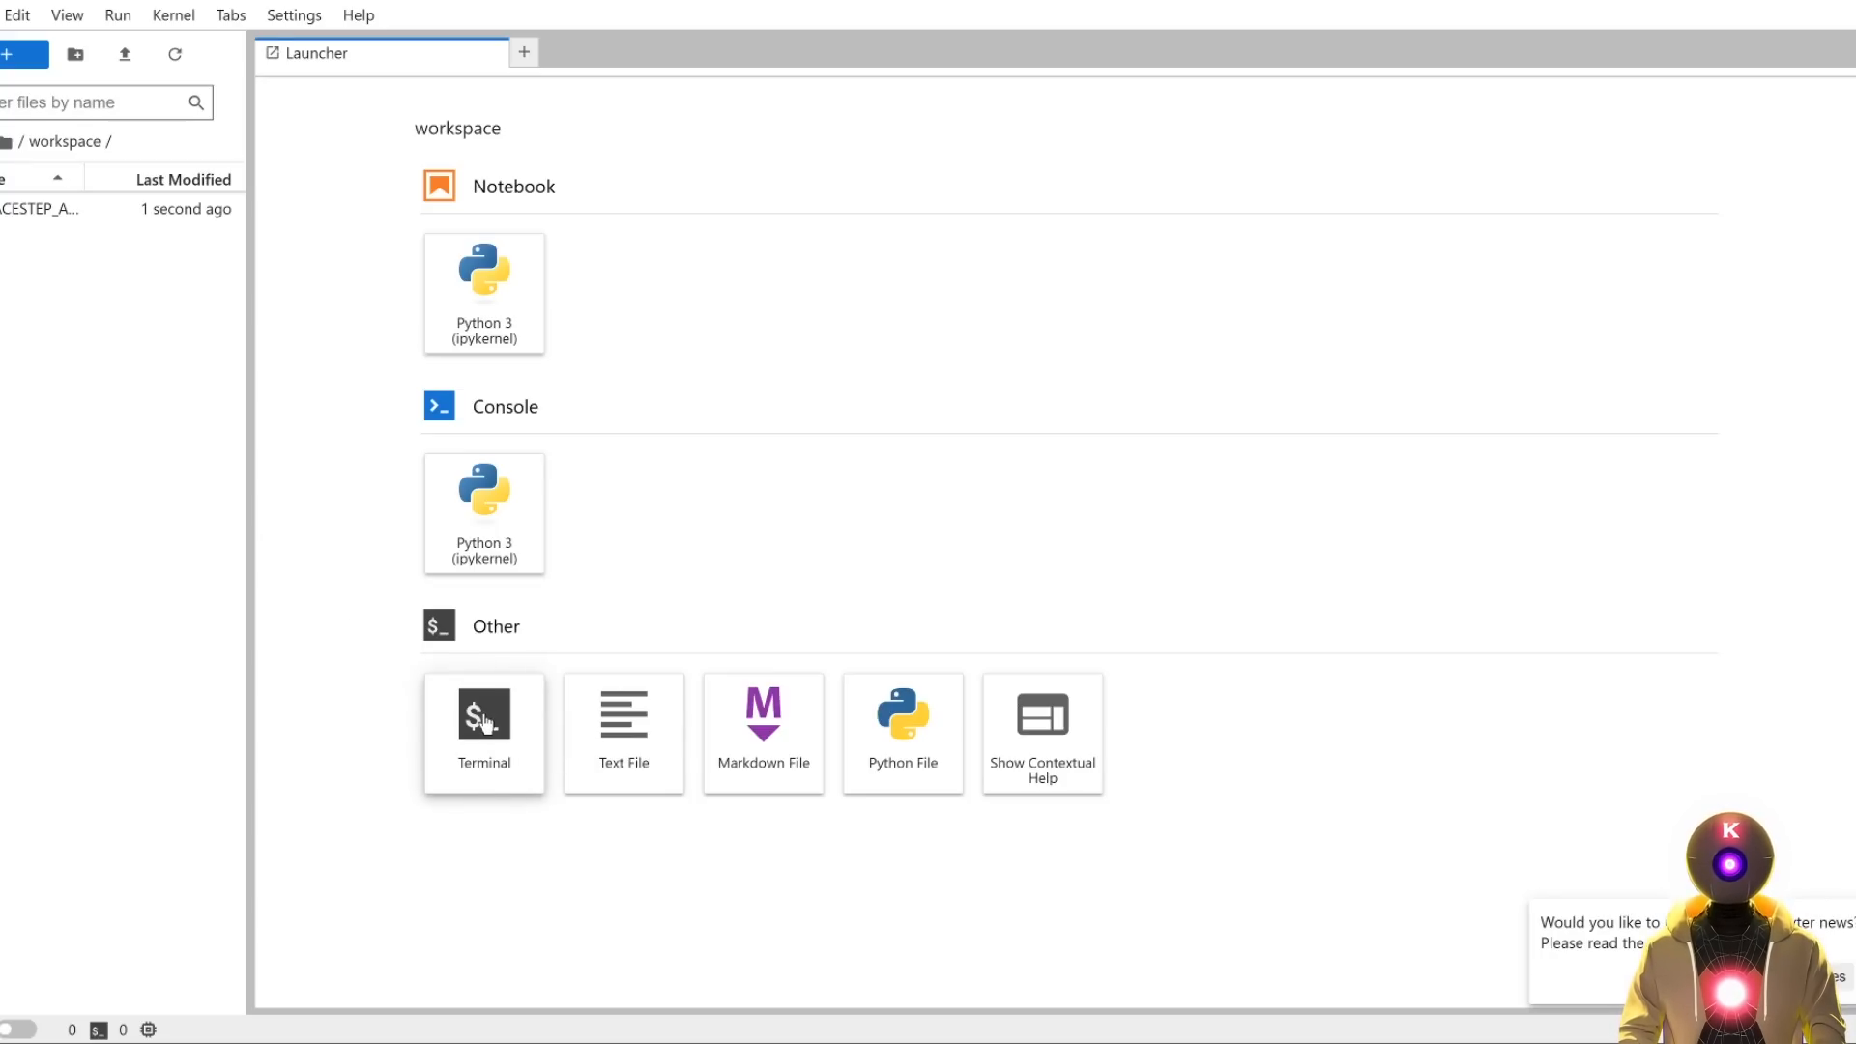
pyautogui.write('chmod +x ACESTEP_AUTO_INSTALLER-RUNPOD.sh ./ACESTEP_AUTO_INSTALLER-RUNPOD.sh')
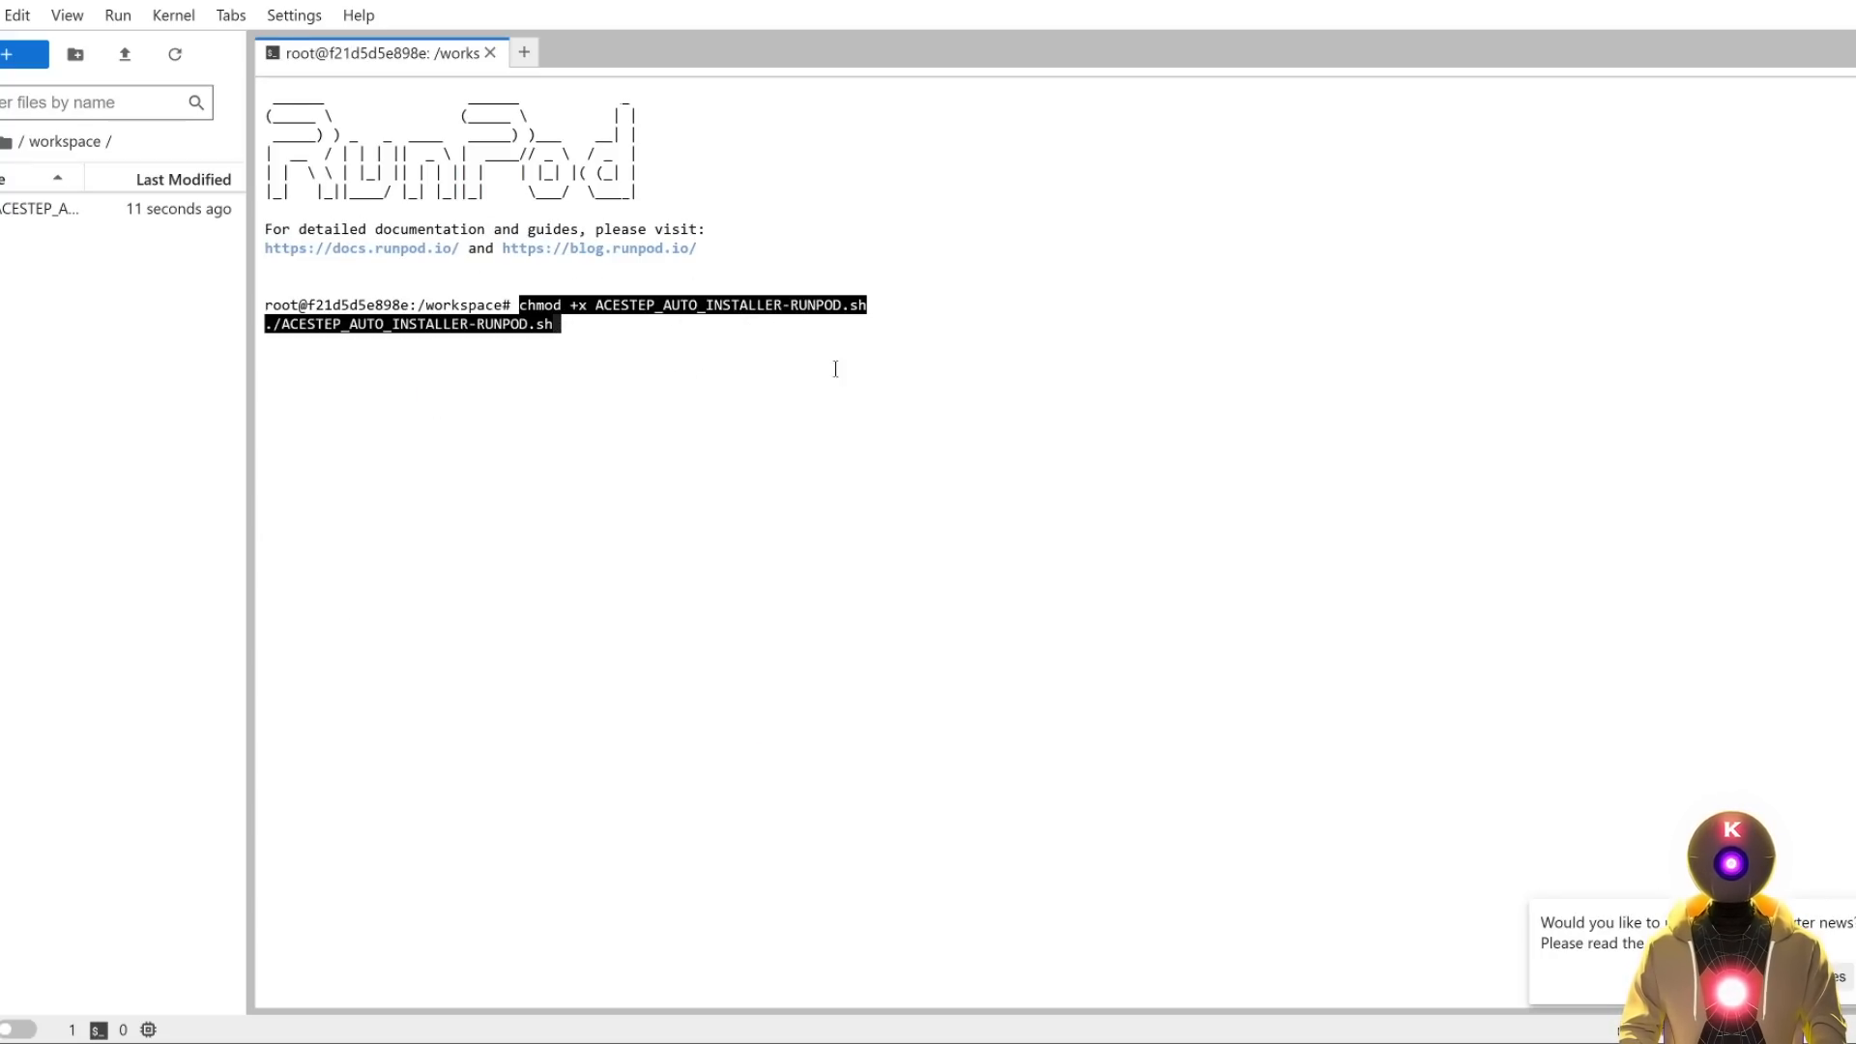
pyautogui.press('Return')
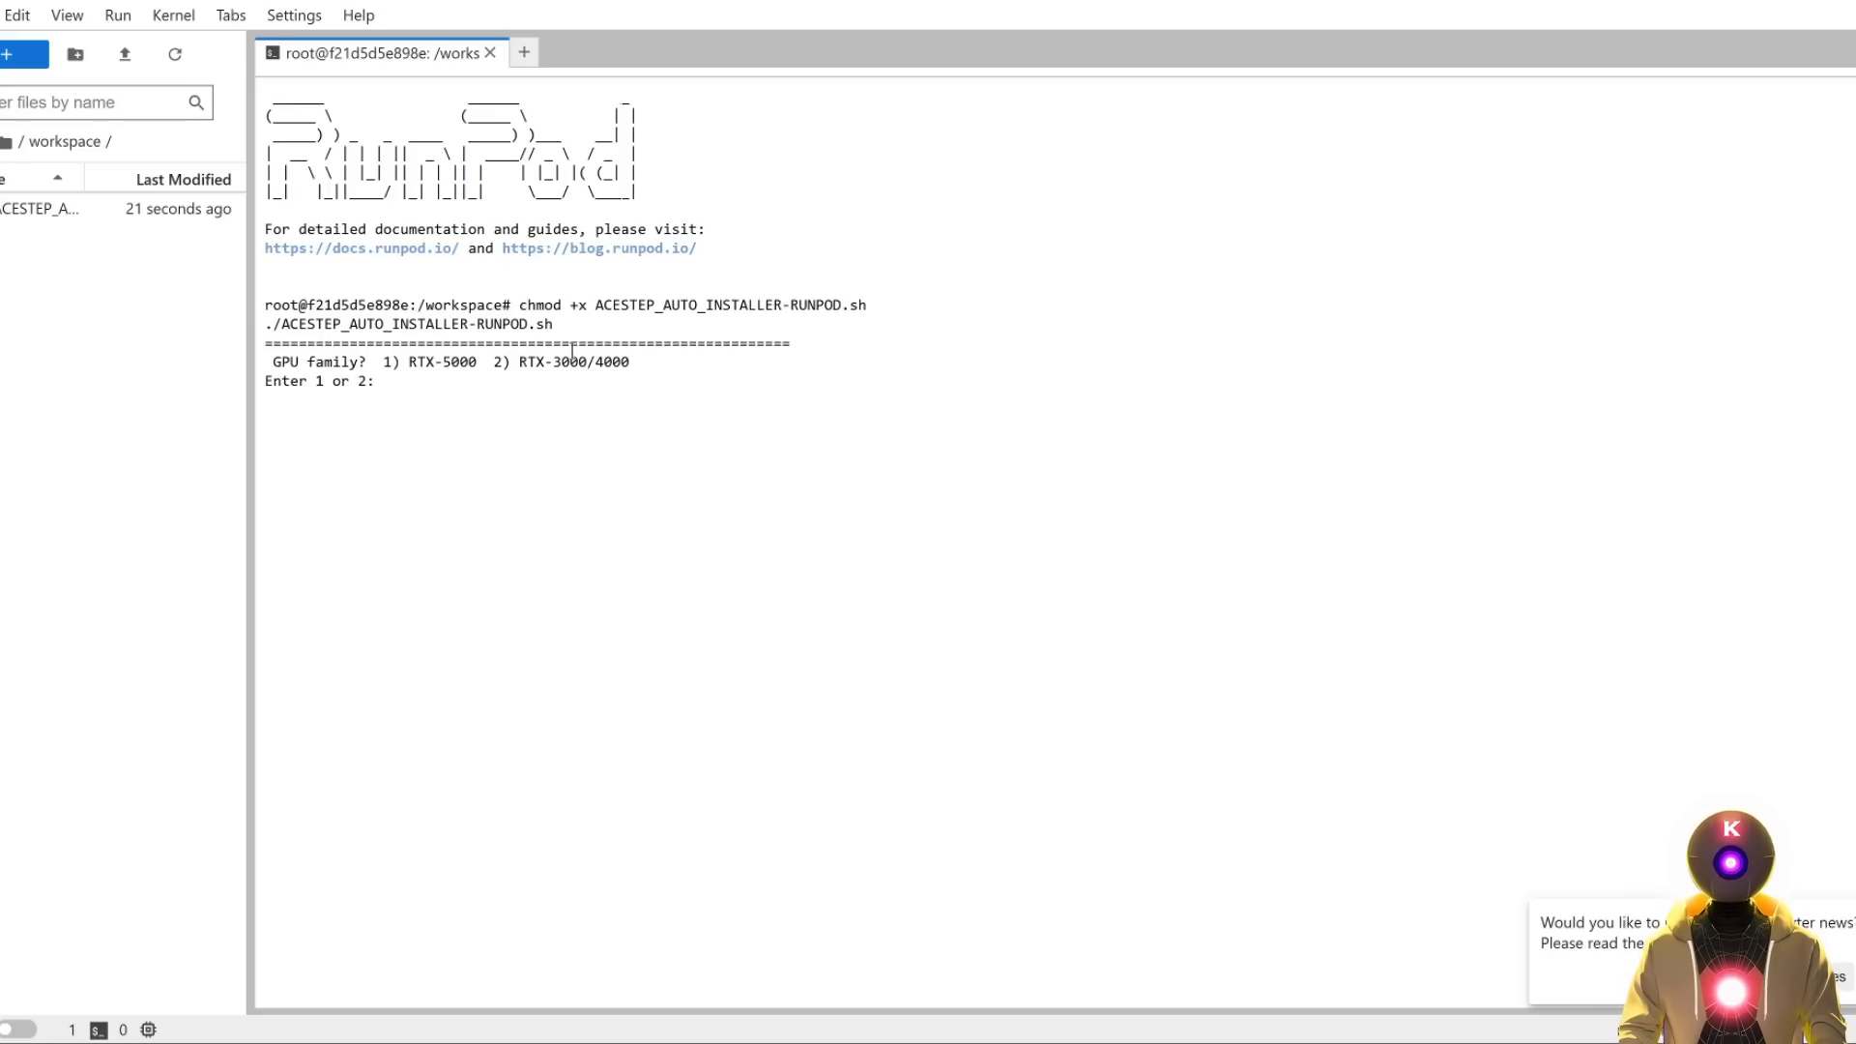
# Choose option 2, the RTX-3000/4000 GPU family, for the installation and open the ACE-Step web UI through its public gradio.live link.
pyautogui.write('2')
pyautogui.press('Return')
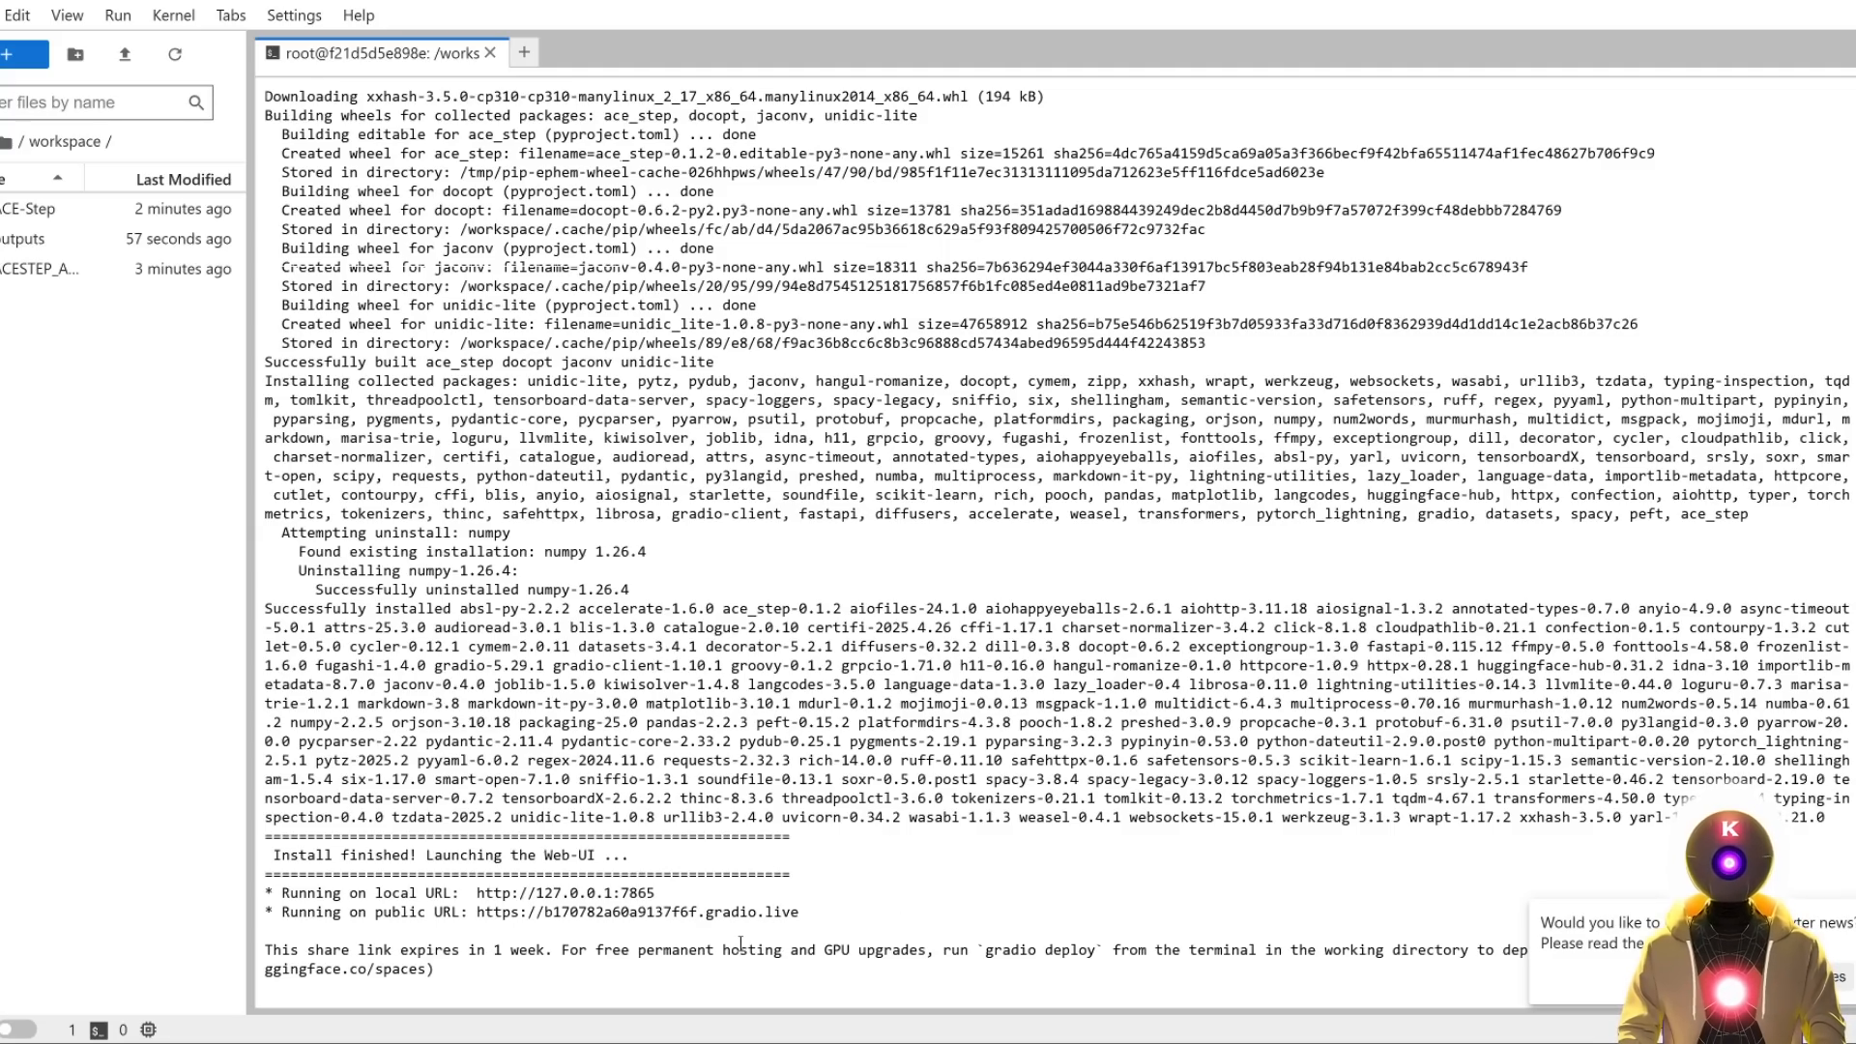
pyautogui.click(732, 914)
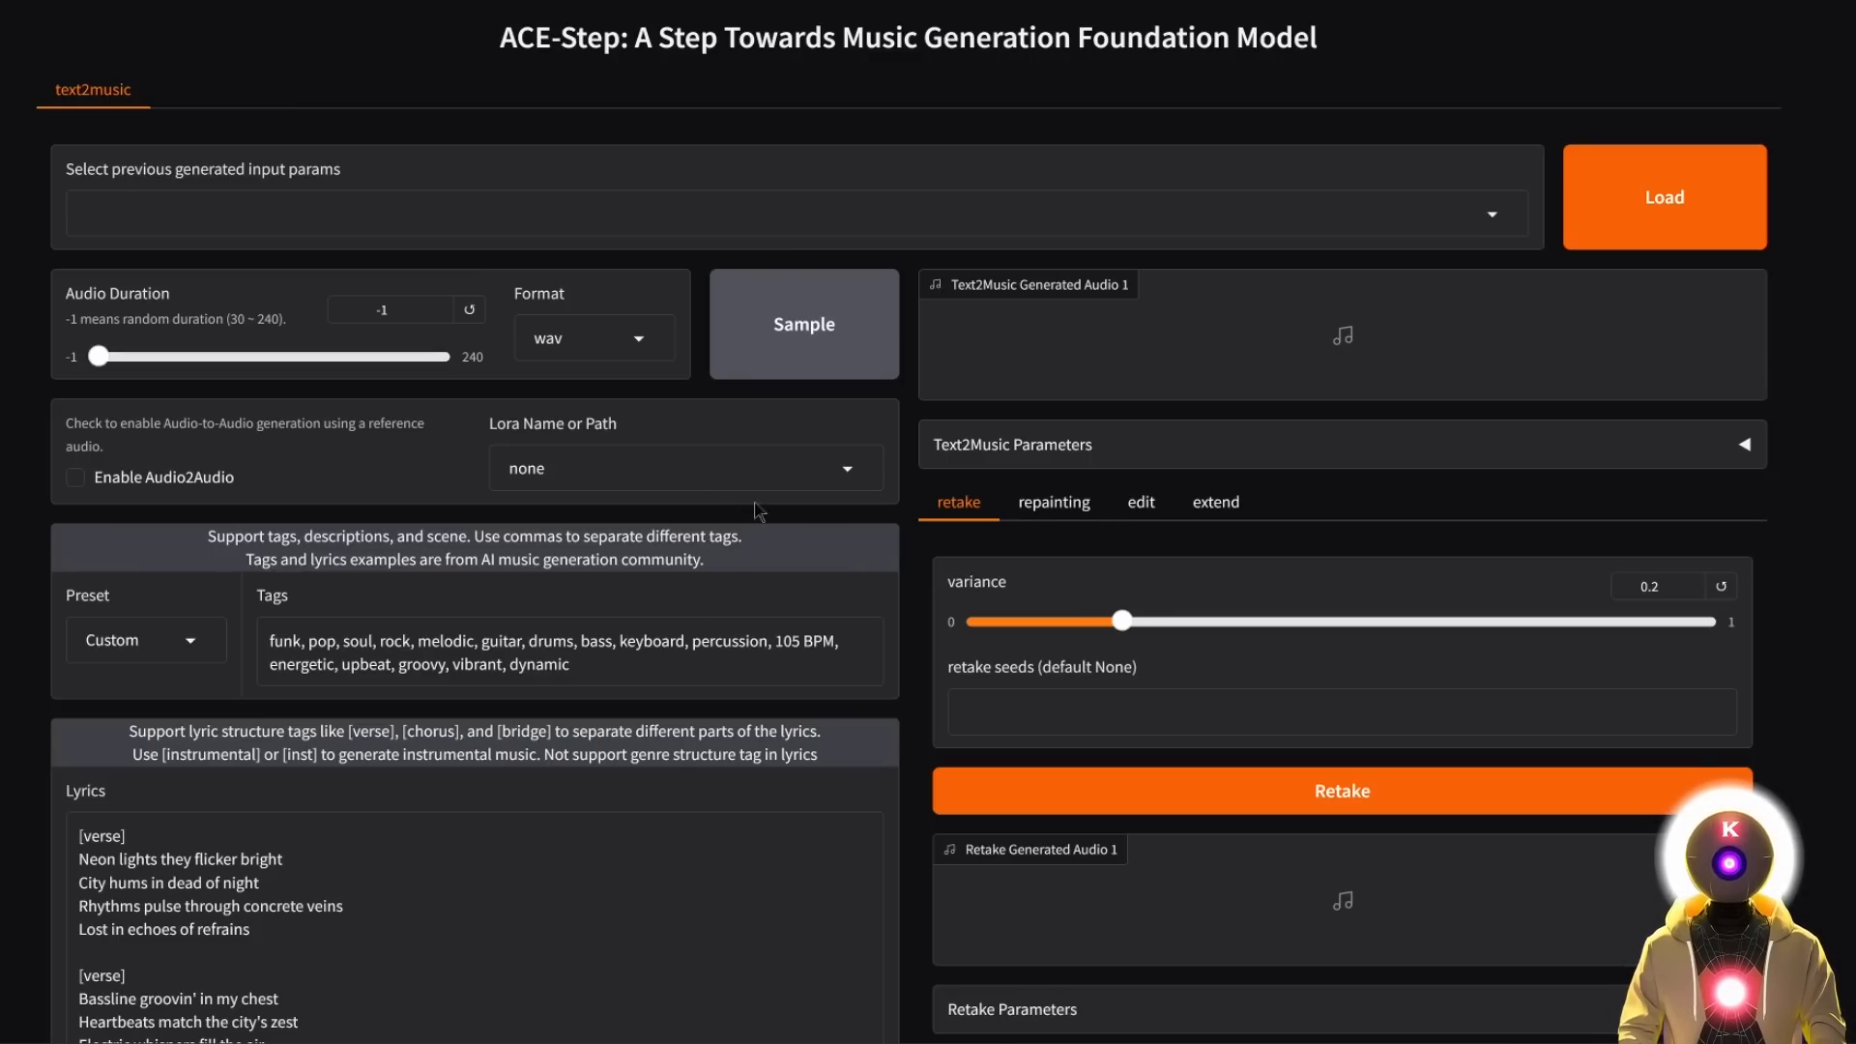
pyautogui.scroll(-5, 682, 529)
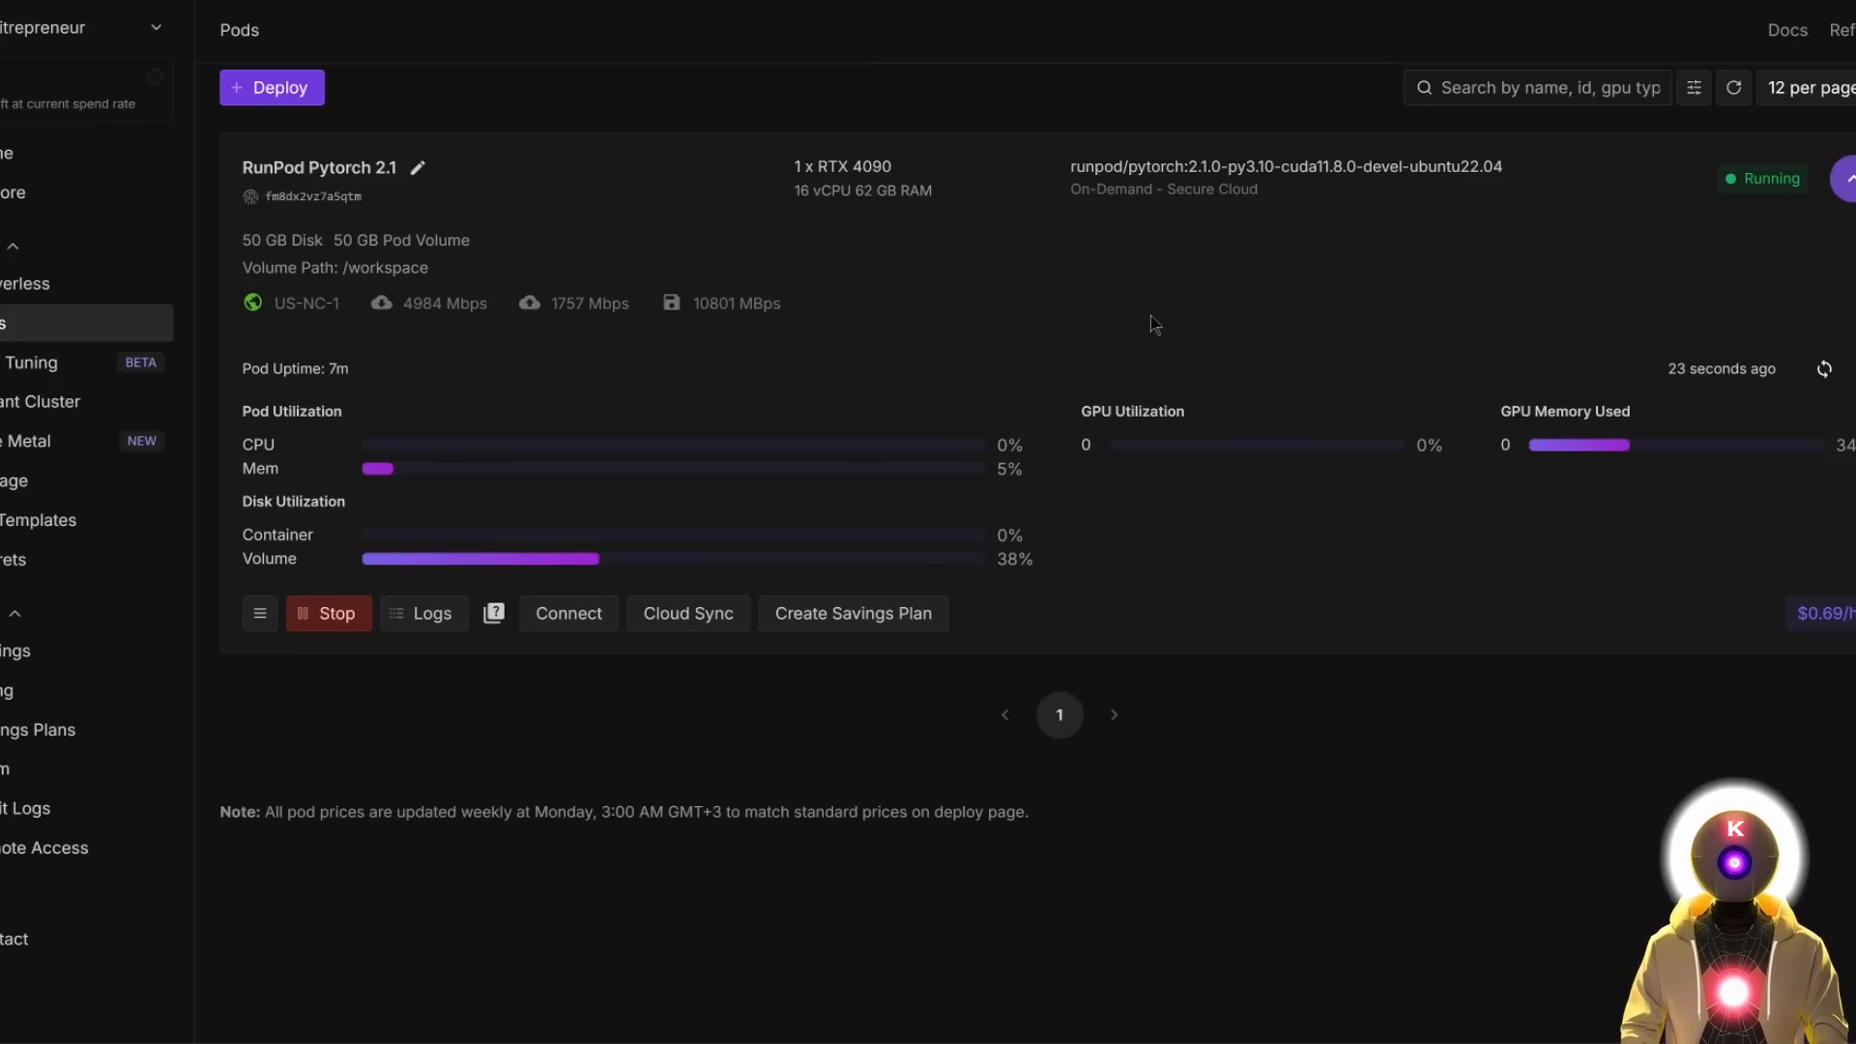
# Switch to the RunPod pods page, stop the RunPod Pytorch 2.1 pod and start it again.
pyautogui.click(329, 614)
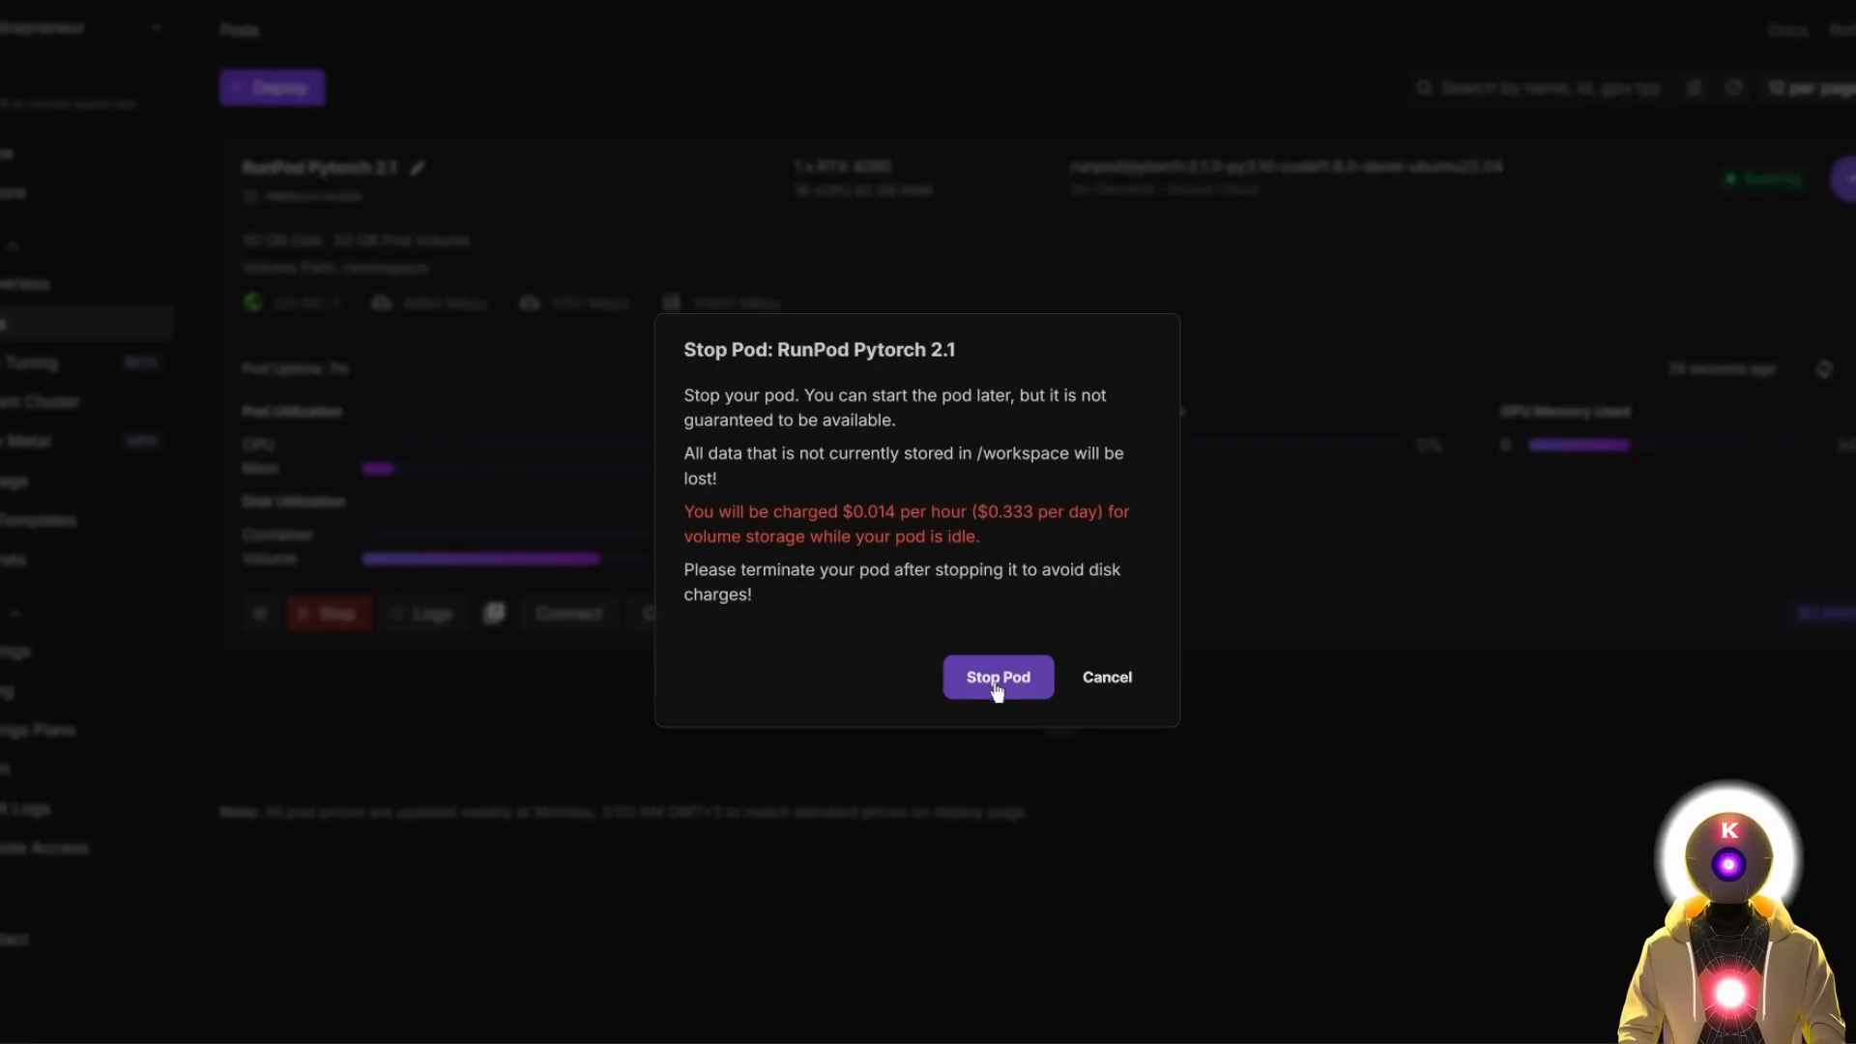
pyautogui.click(1001, 677)
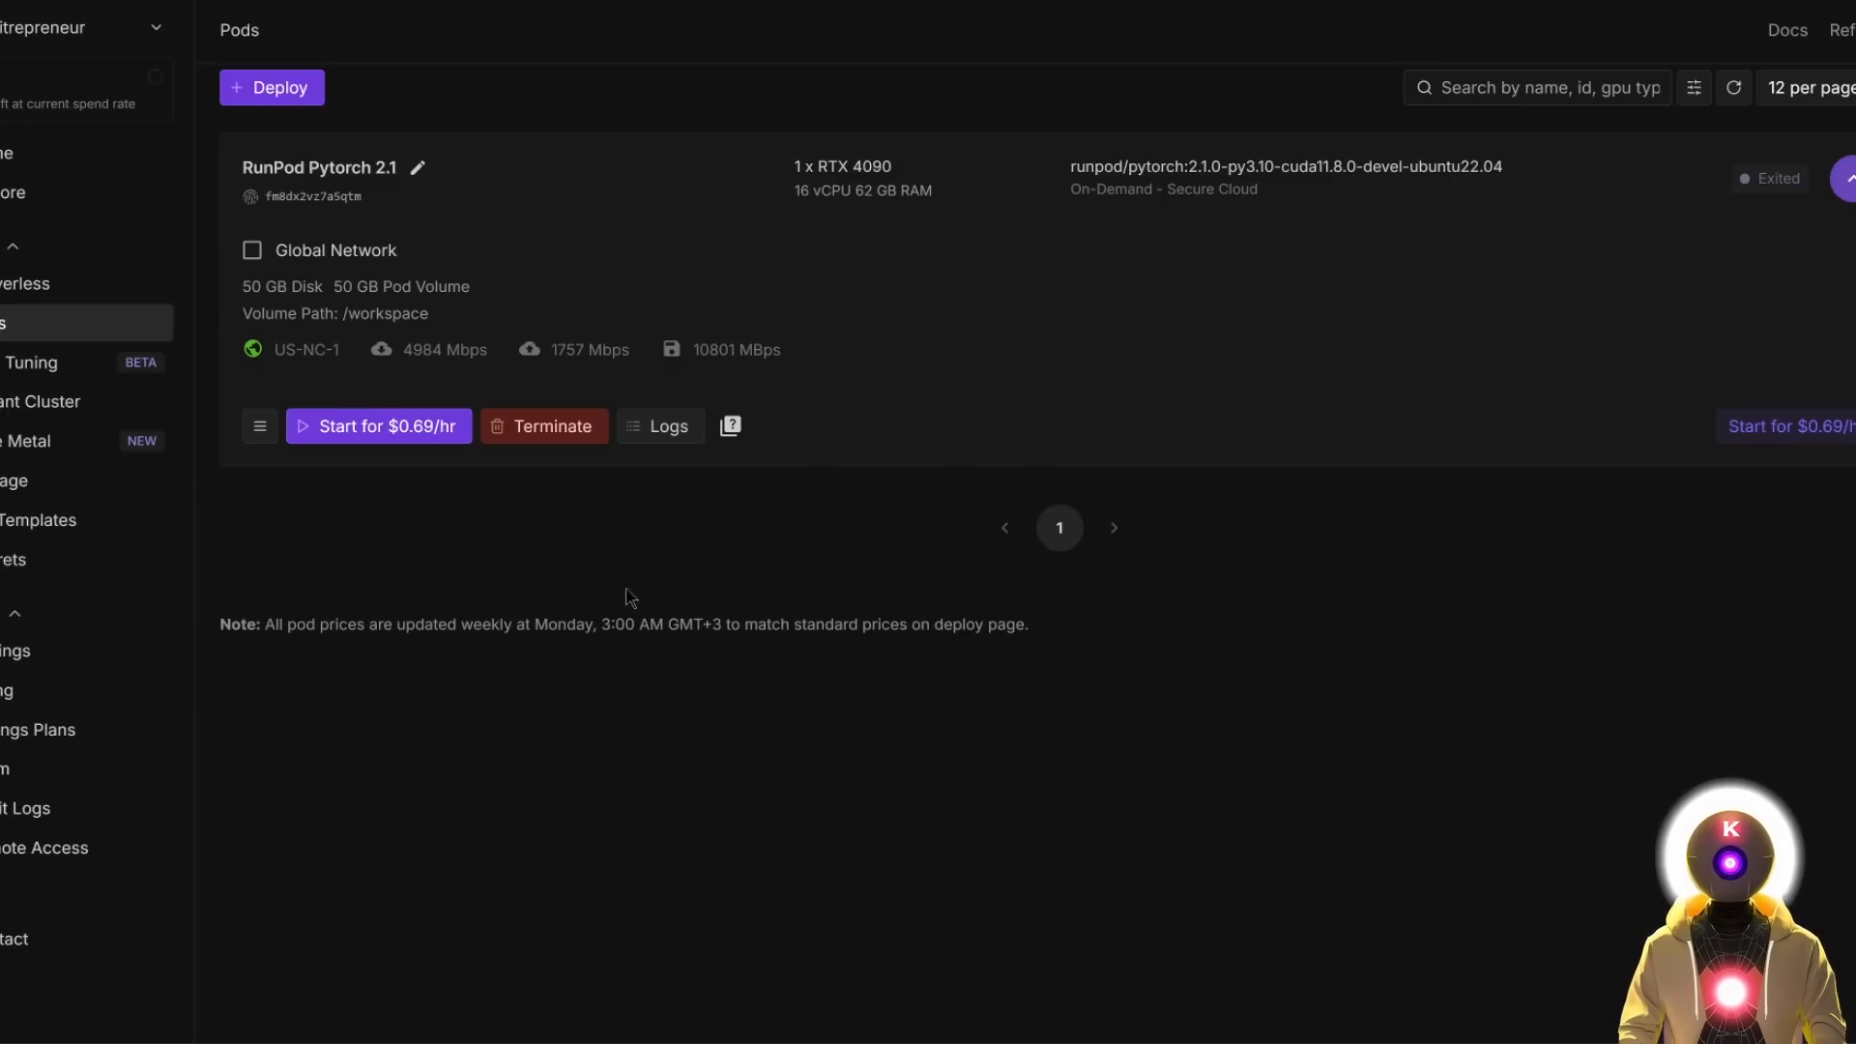
pyautogui.click(414, 426)
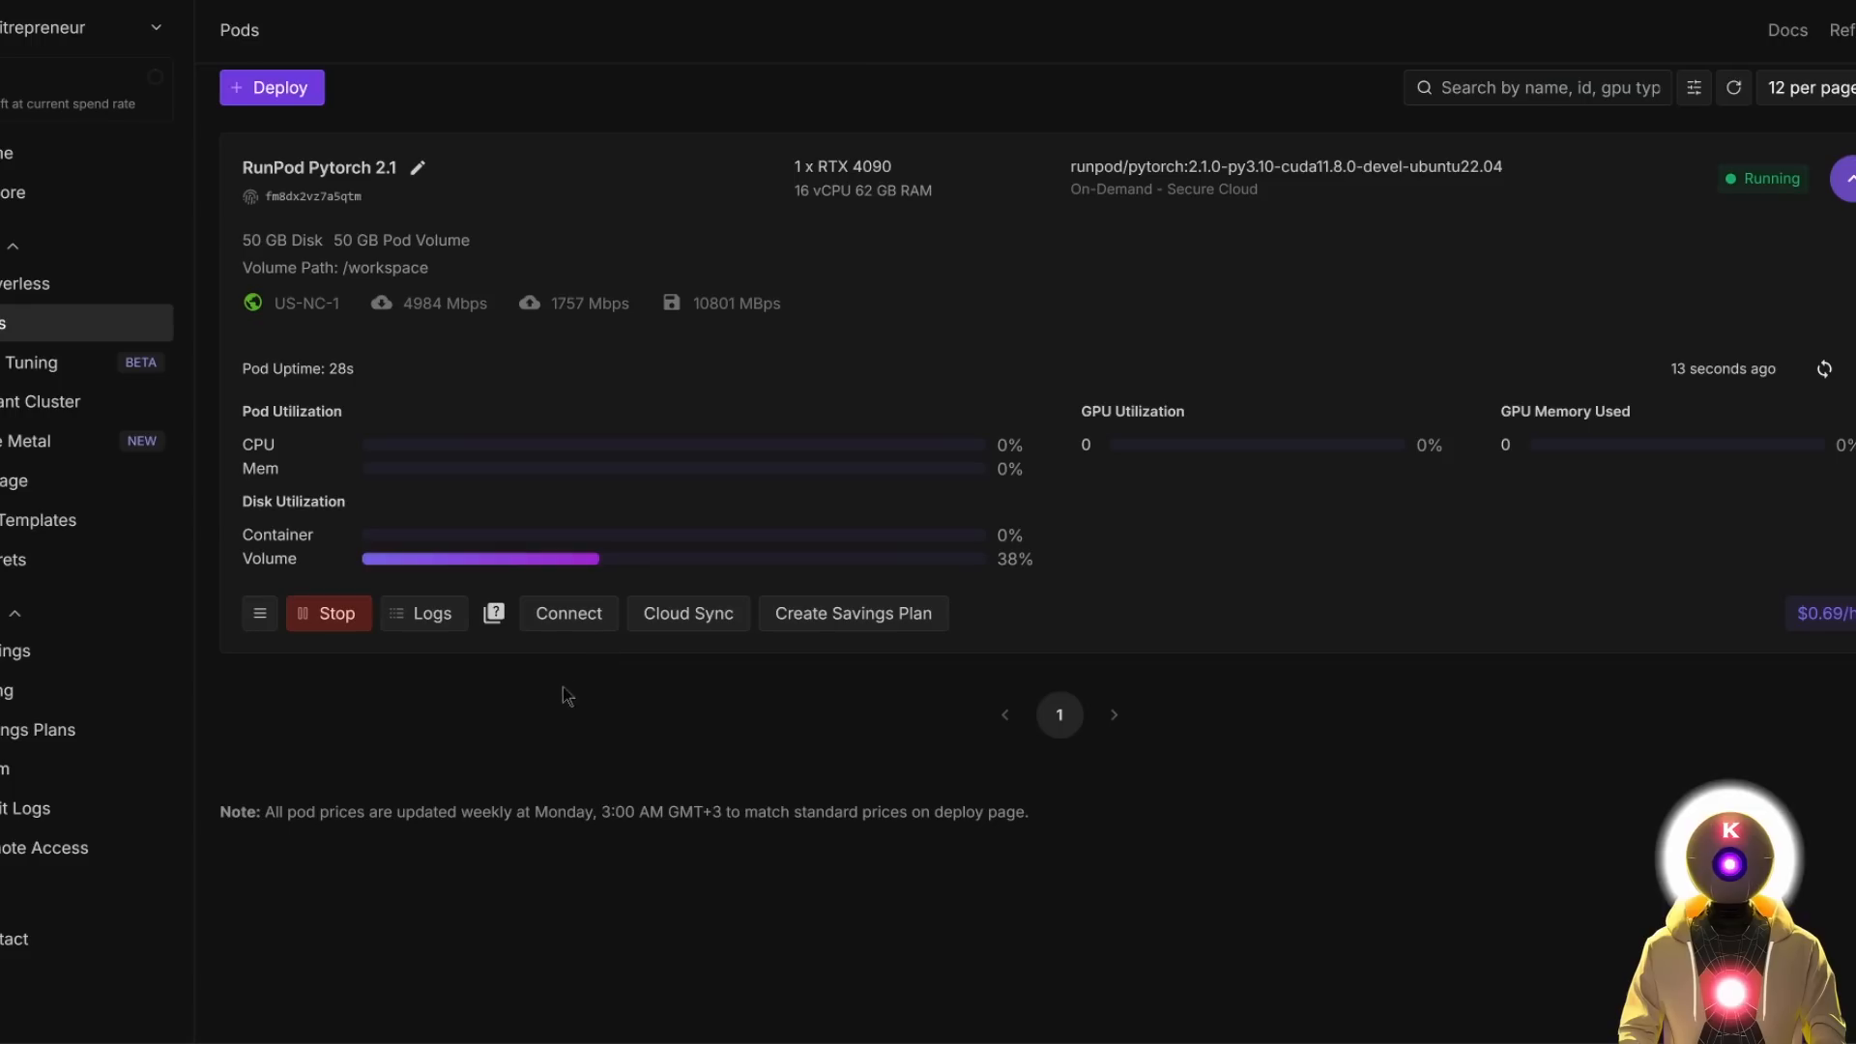
# Connect to the restarted pod's Jupyter Lab on port 8888 and rerun ACESTEP_AUTO_INSTALLER-RUNPOD.sh with execute permission from a new terminal.
pyautogui.click(583, 618)
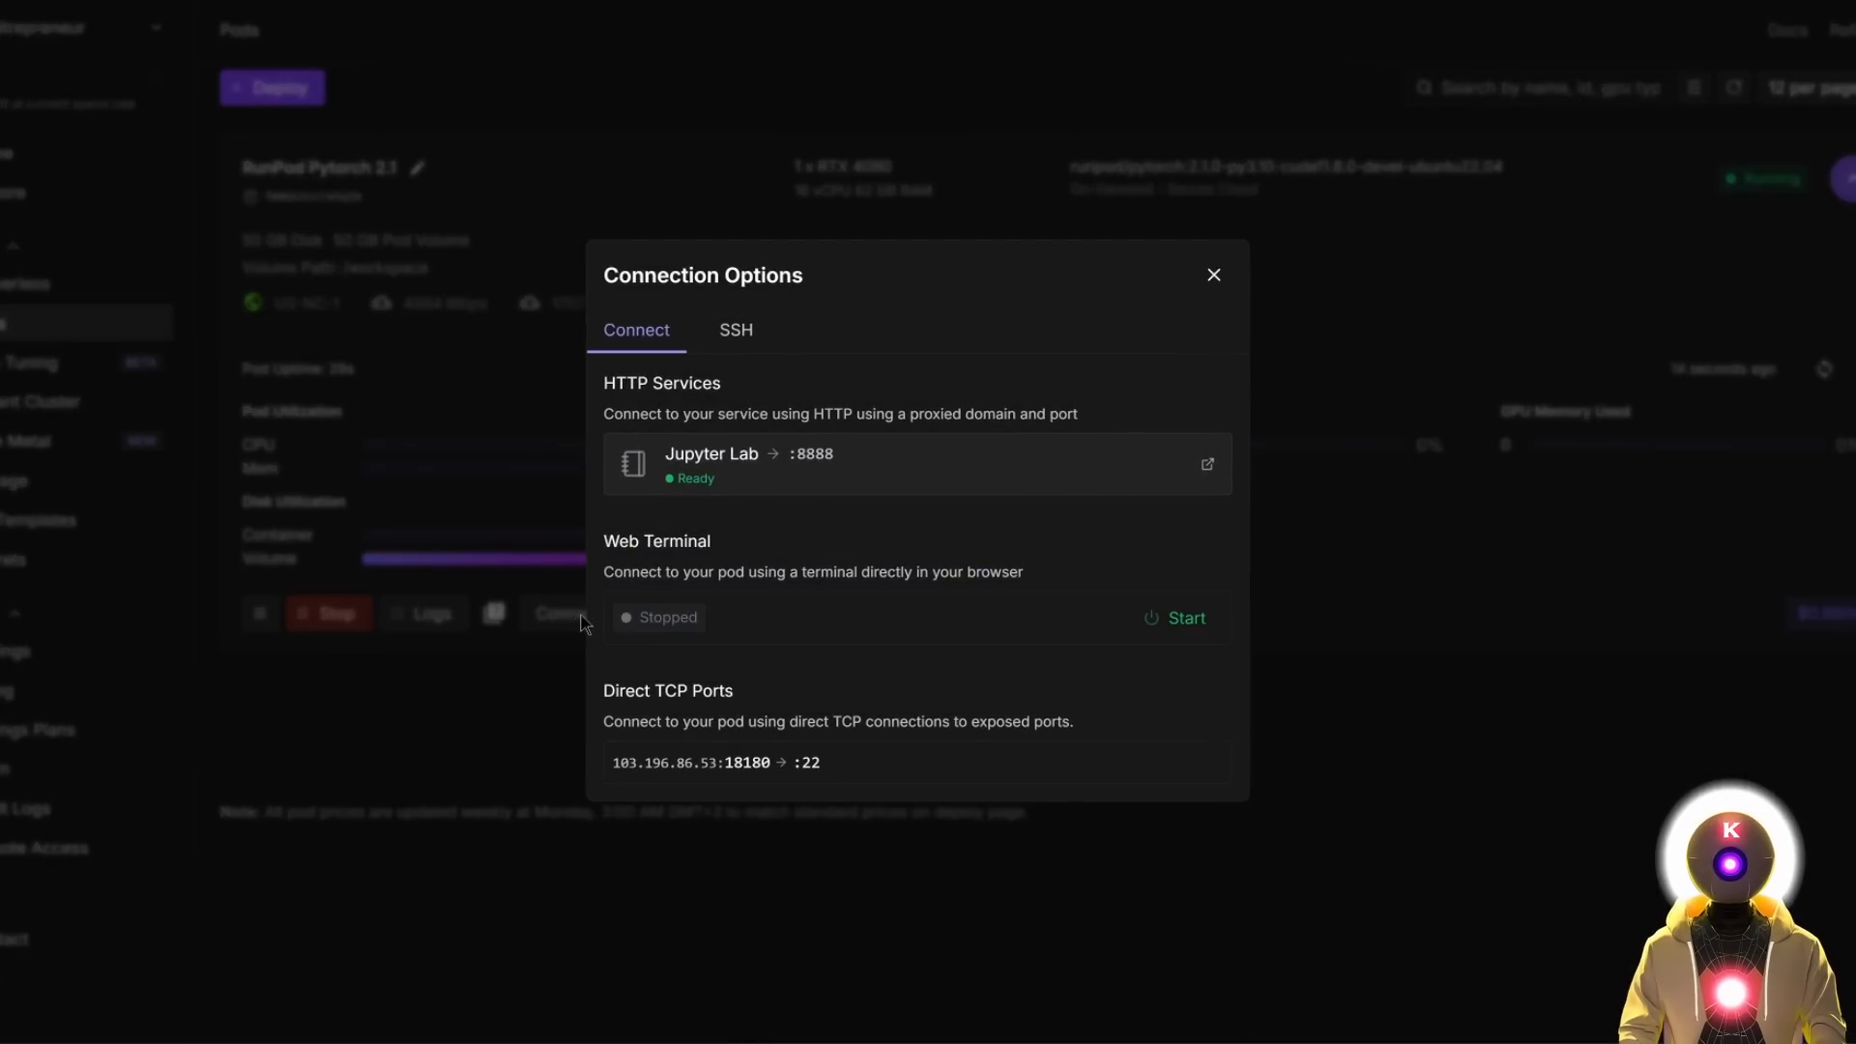
pyautogui.click(832, 473)
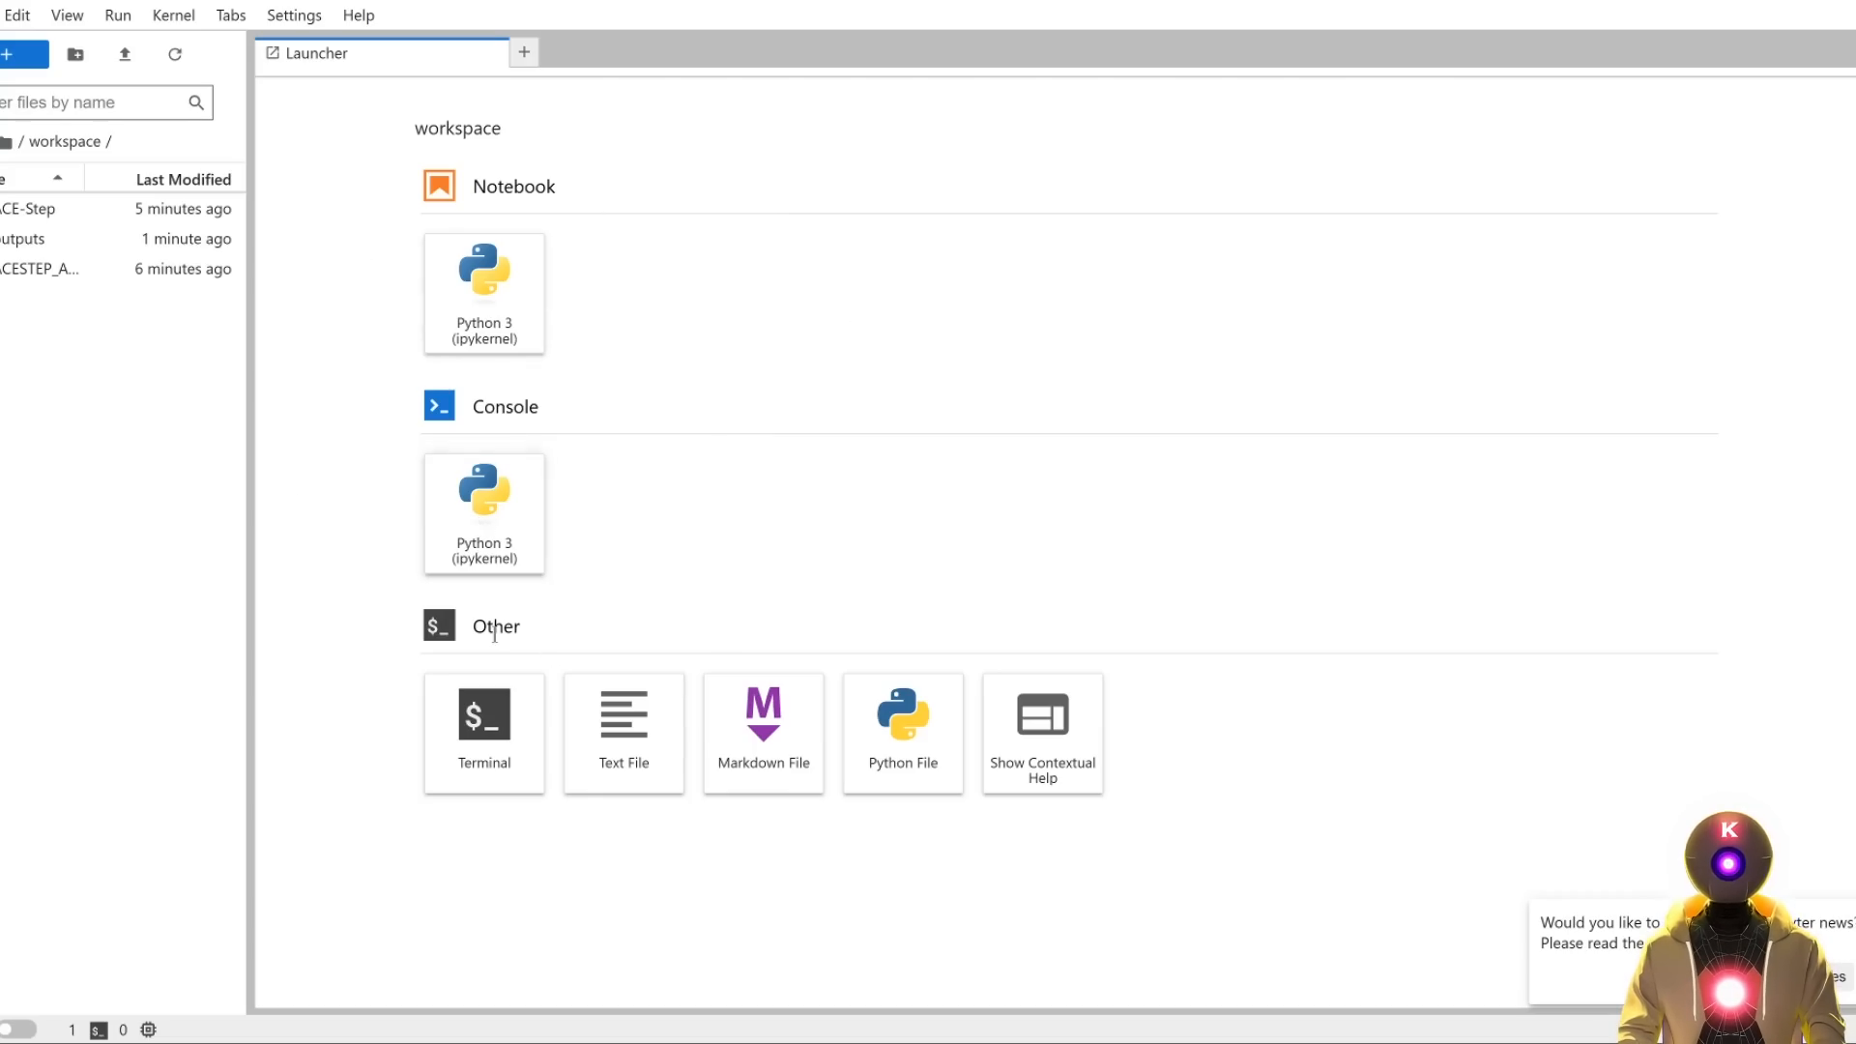
pyautogui.click(483, 730)
pyautogui.write('chmod +x ACESTEP_AUTO_INSTALLER-RUNPOD.sh ./ACESTEP_AUTO_INSTALLER-RUNPOD.sh')
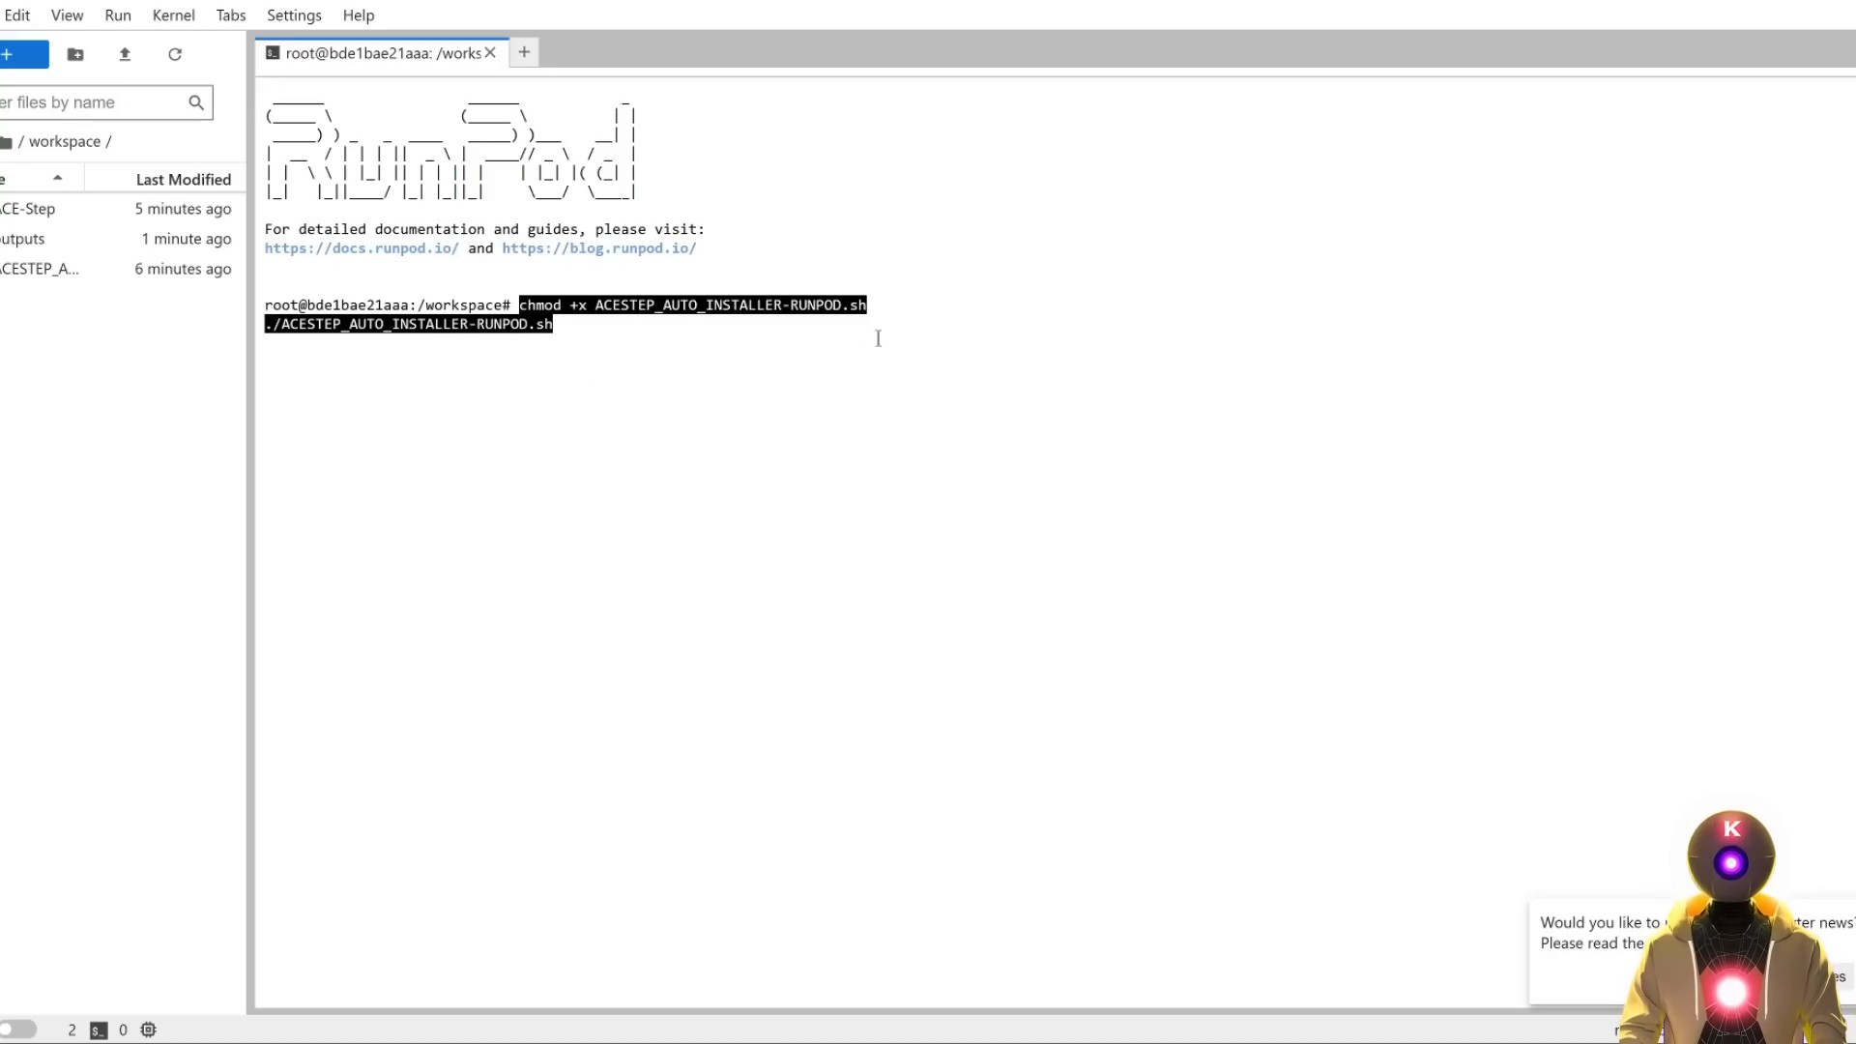
pyautogui.press('Return')
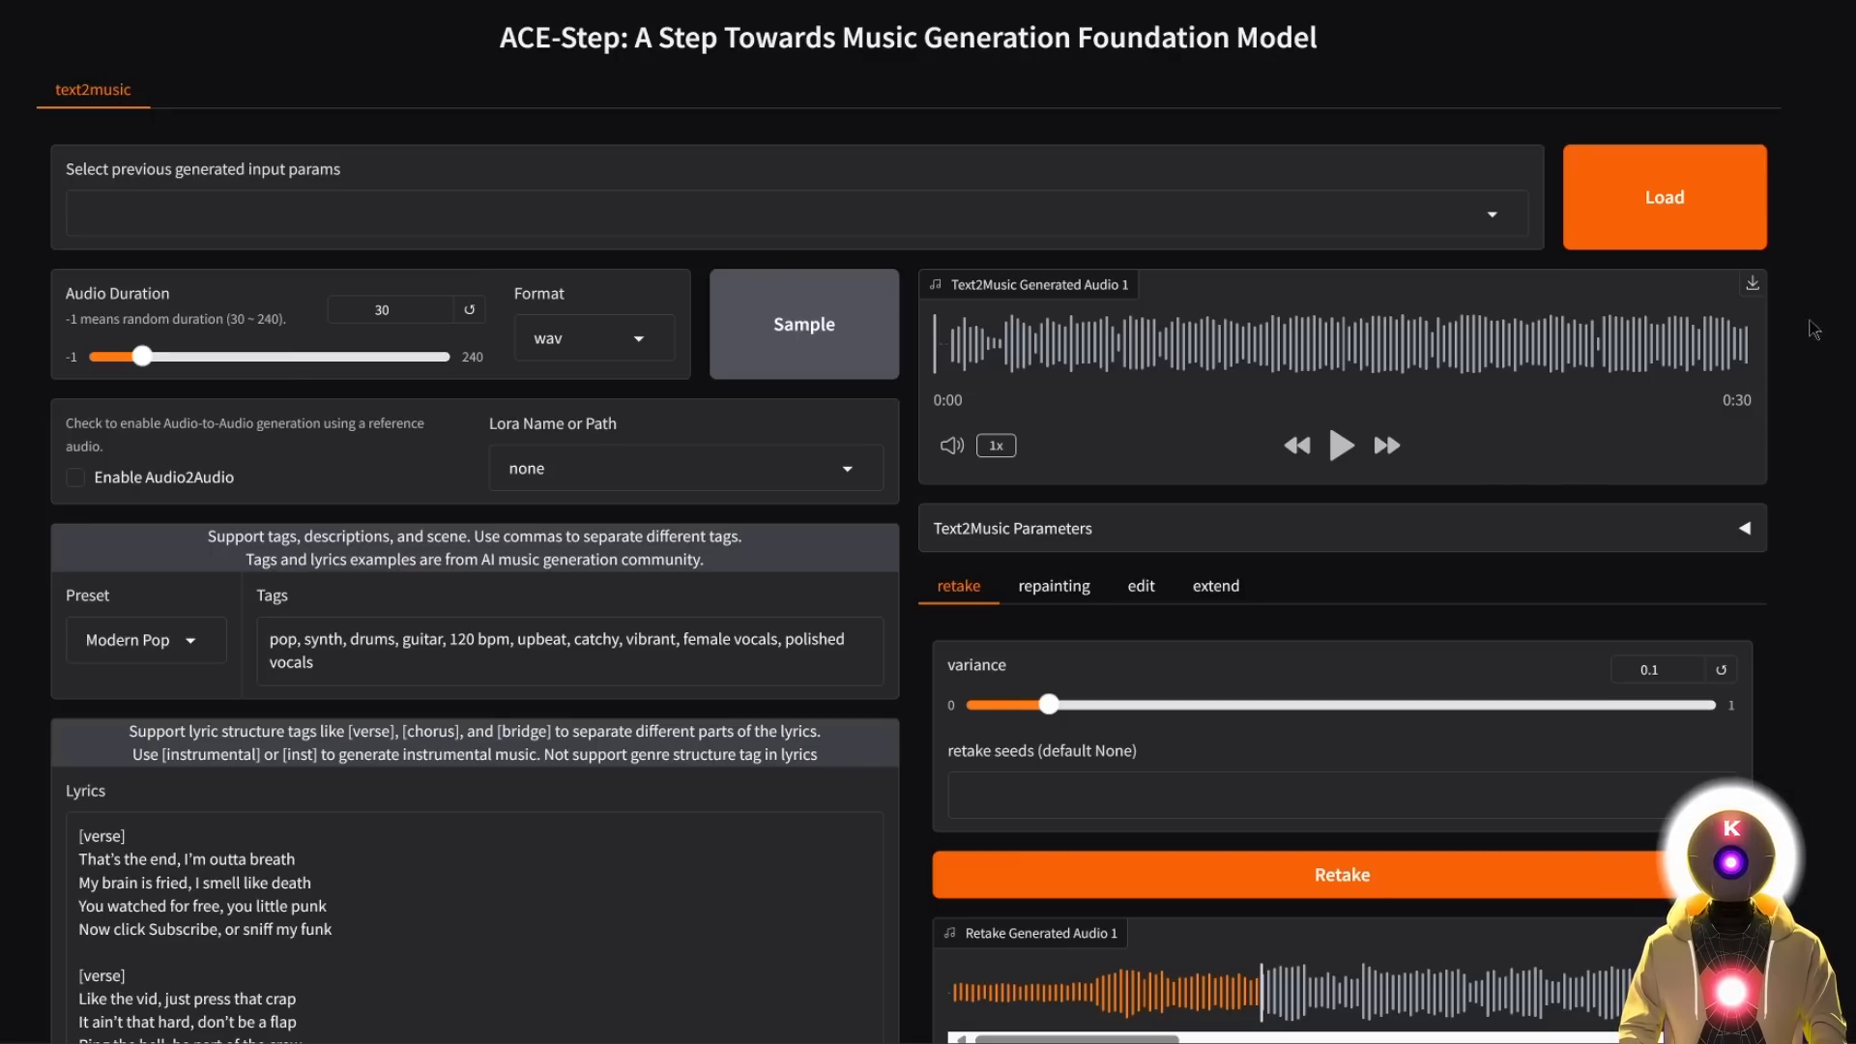
# Switch to the ACE-Step web UI, play the 30-second Modern Pop song from text2music and follow its two verses in the lyrics.
pyautogui.click(1340, 446)
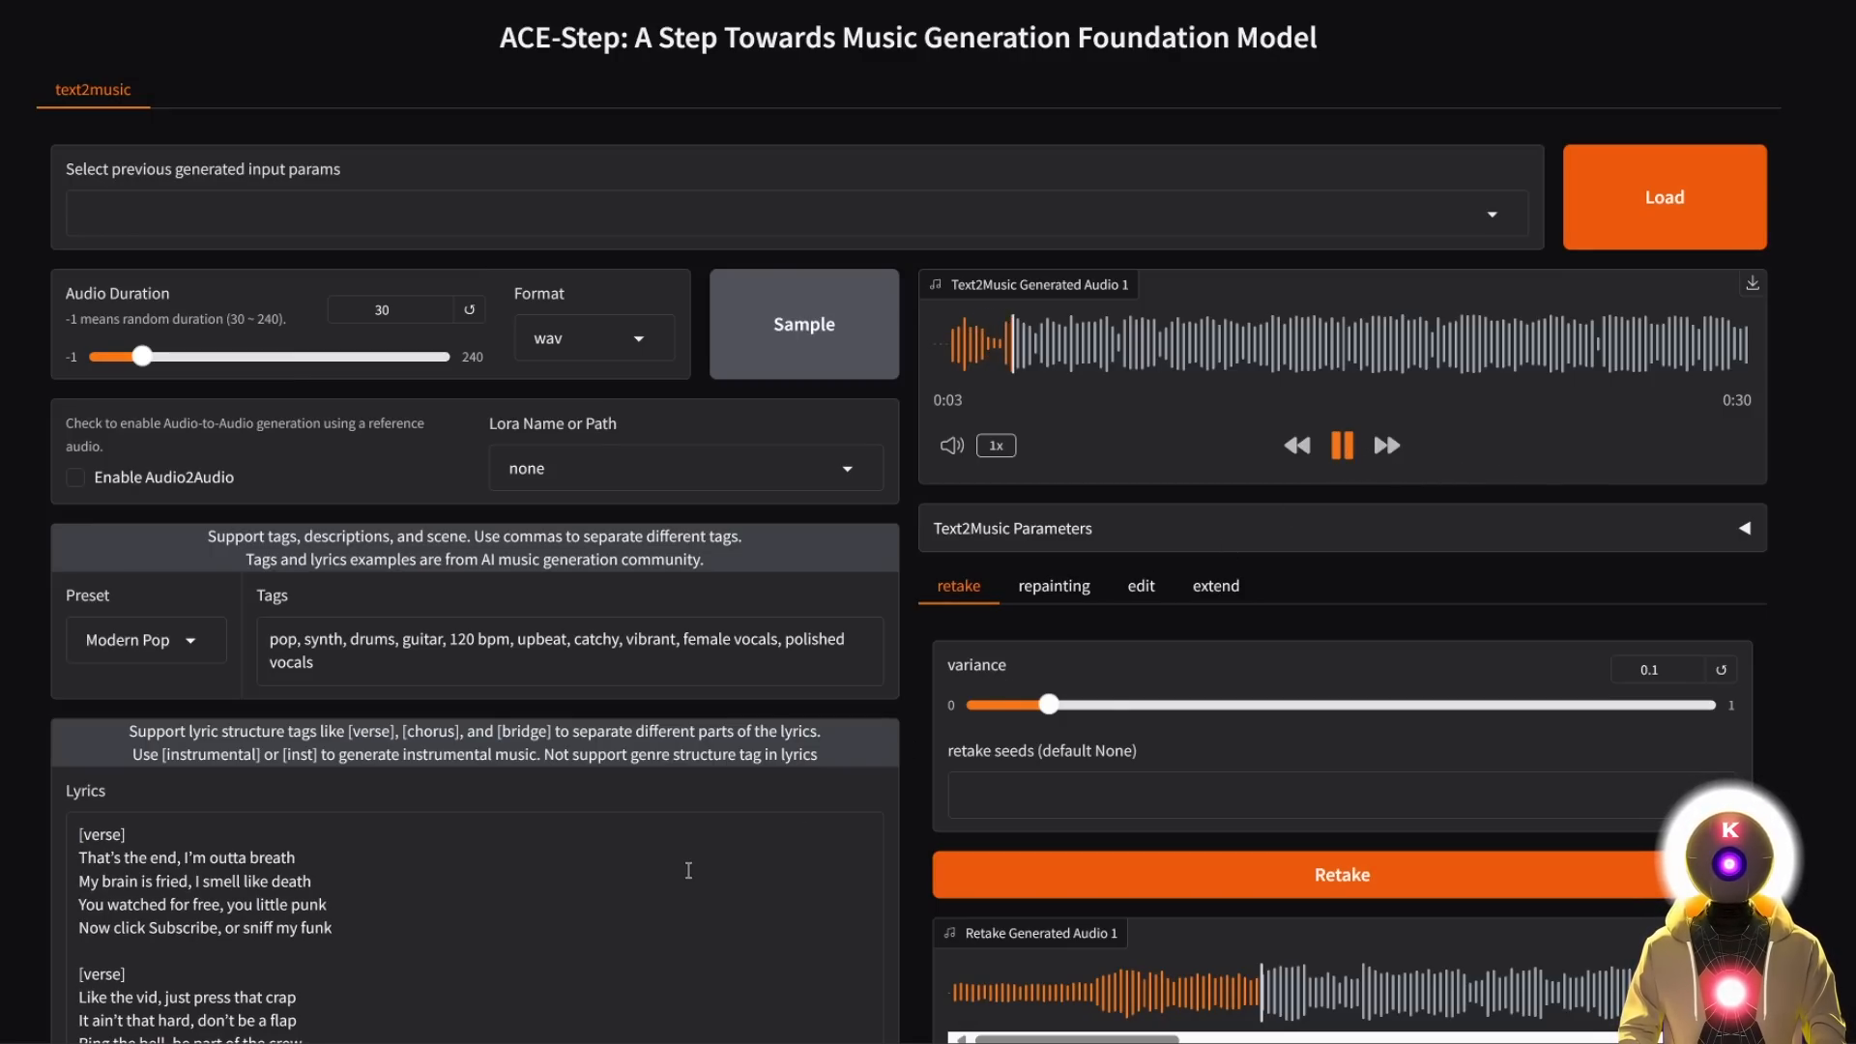
pyautogui.scroll(-1, 688, 870)
pyautogui.scroll(-1, 692, 875)
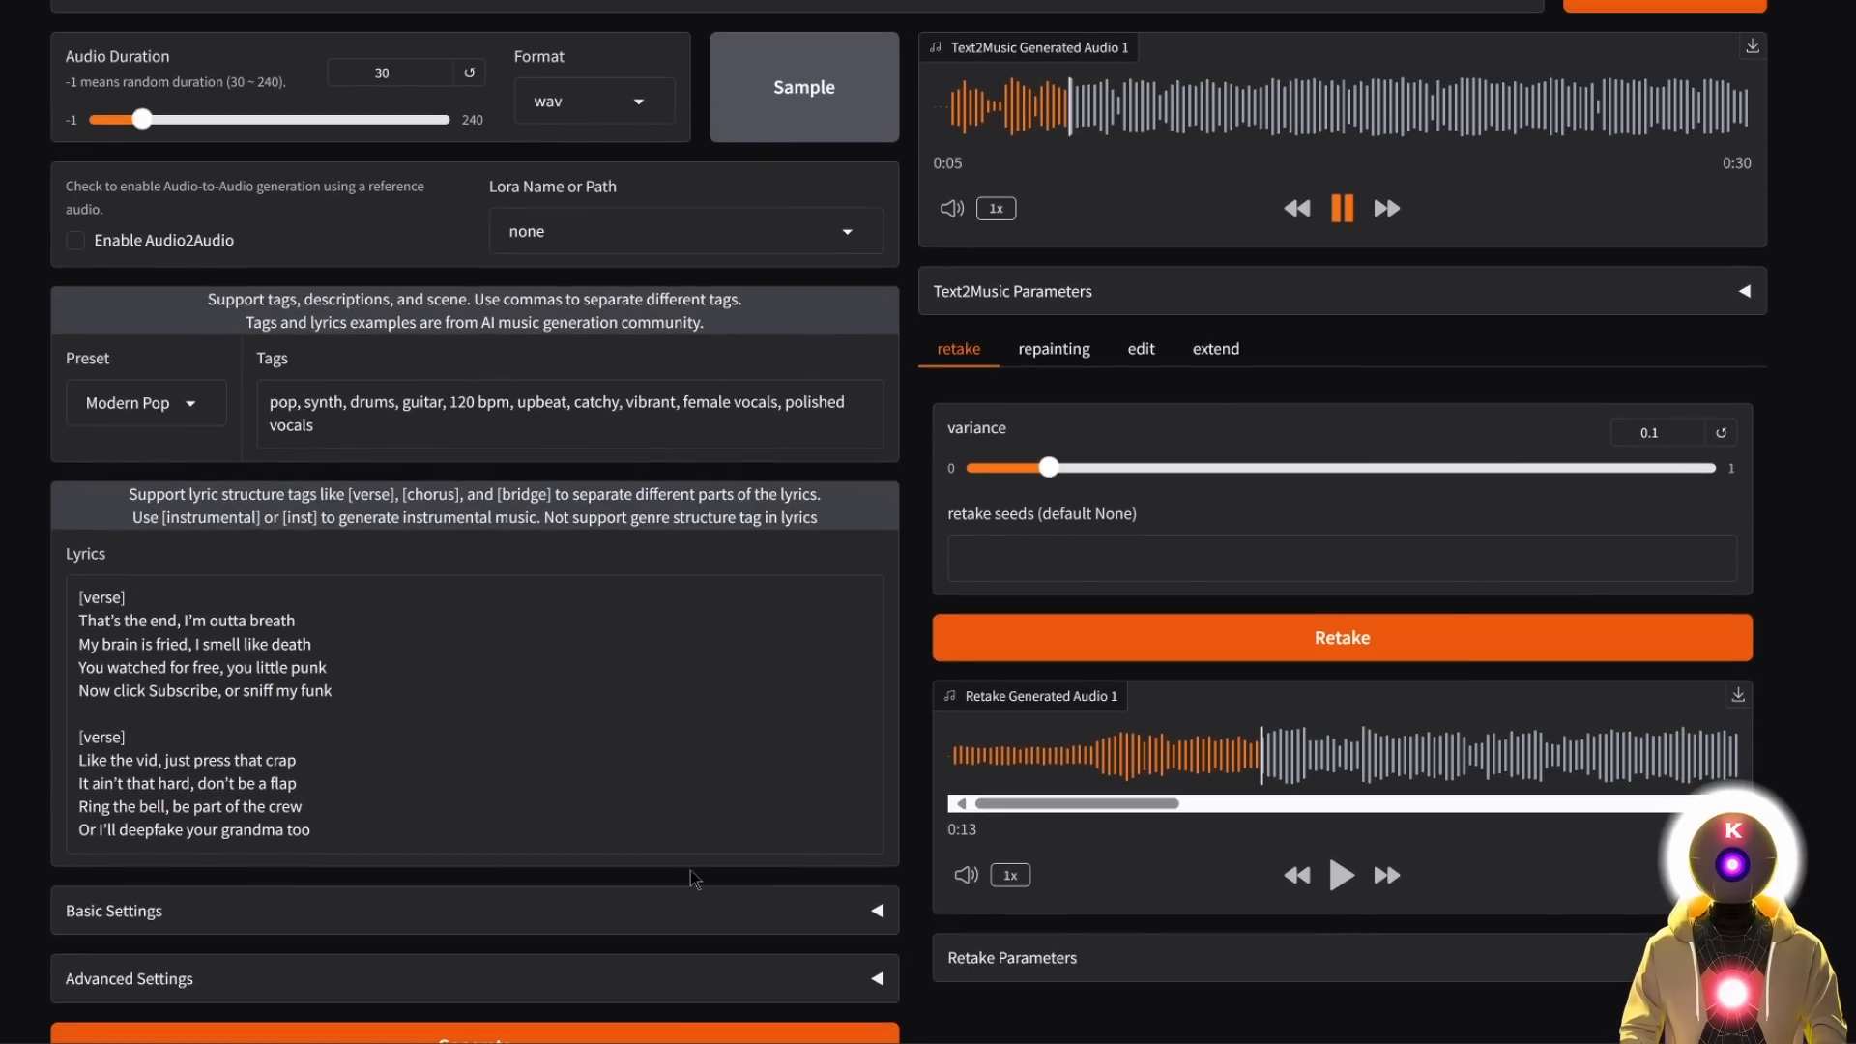